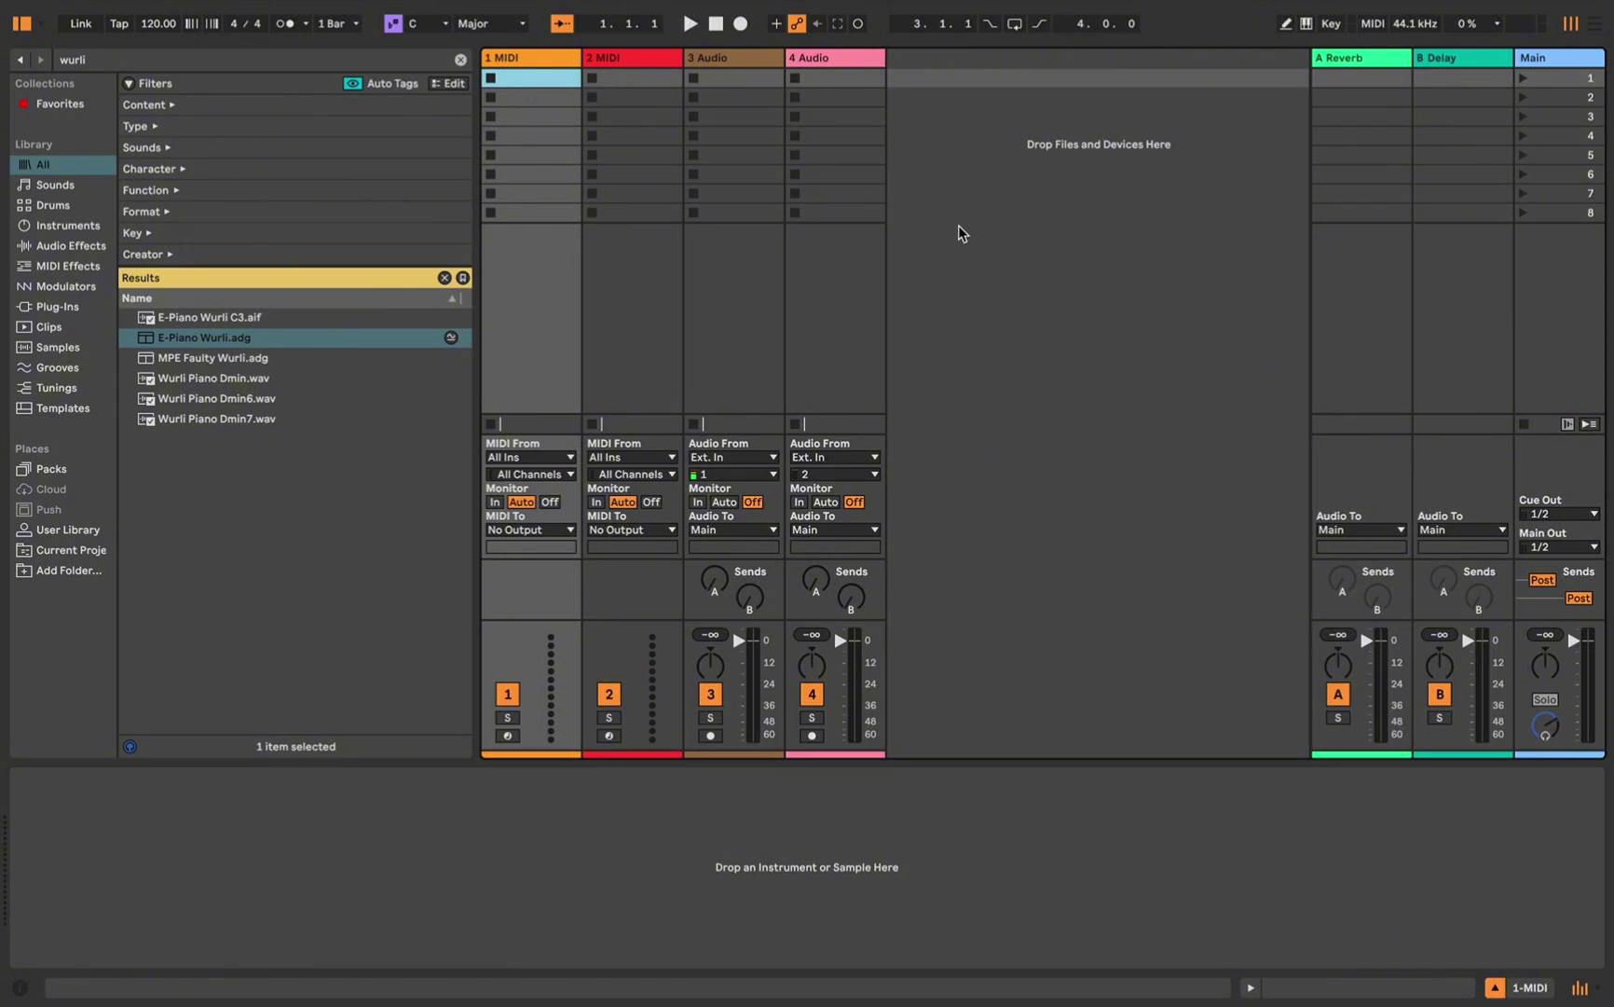
Set the project tempo to 125 BPM
{"action": "left_click", "coordinate": [156, 25]}
{"action": "type", "text": "1"}
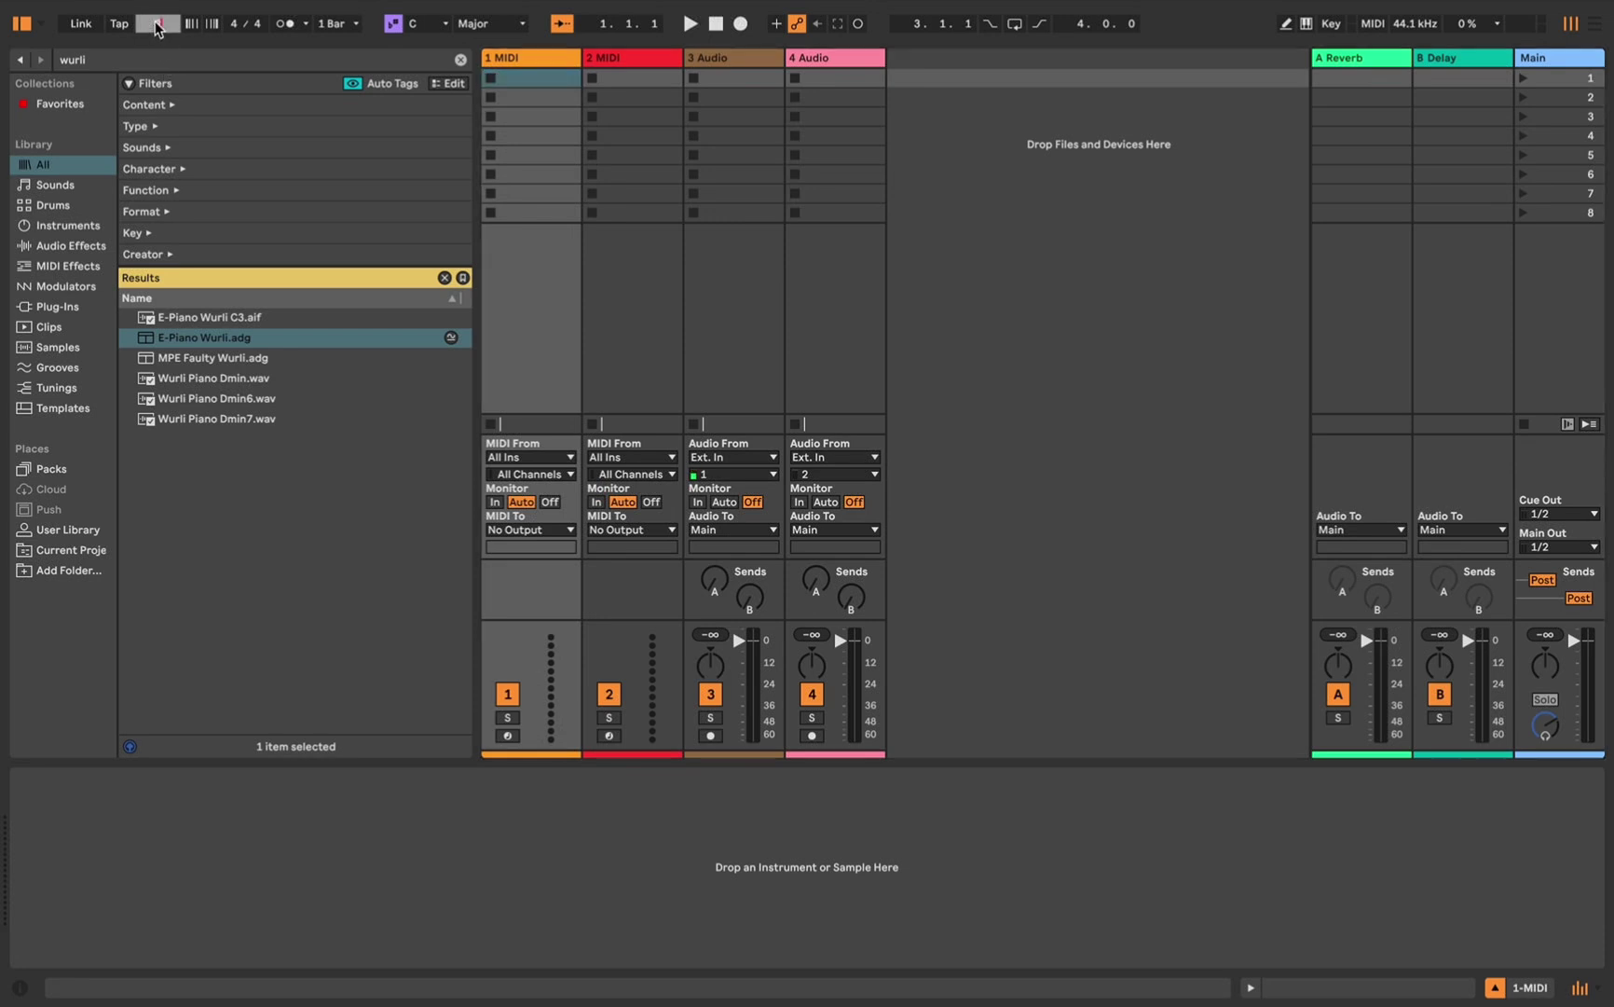
{"action": "type", "text": "25"}
{"action": "key", "text": "Return"}
Toggle between the Session and Arrangement views, finishing in the Arrangement View
{"action": "key", "text": "Tab"}
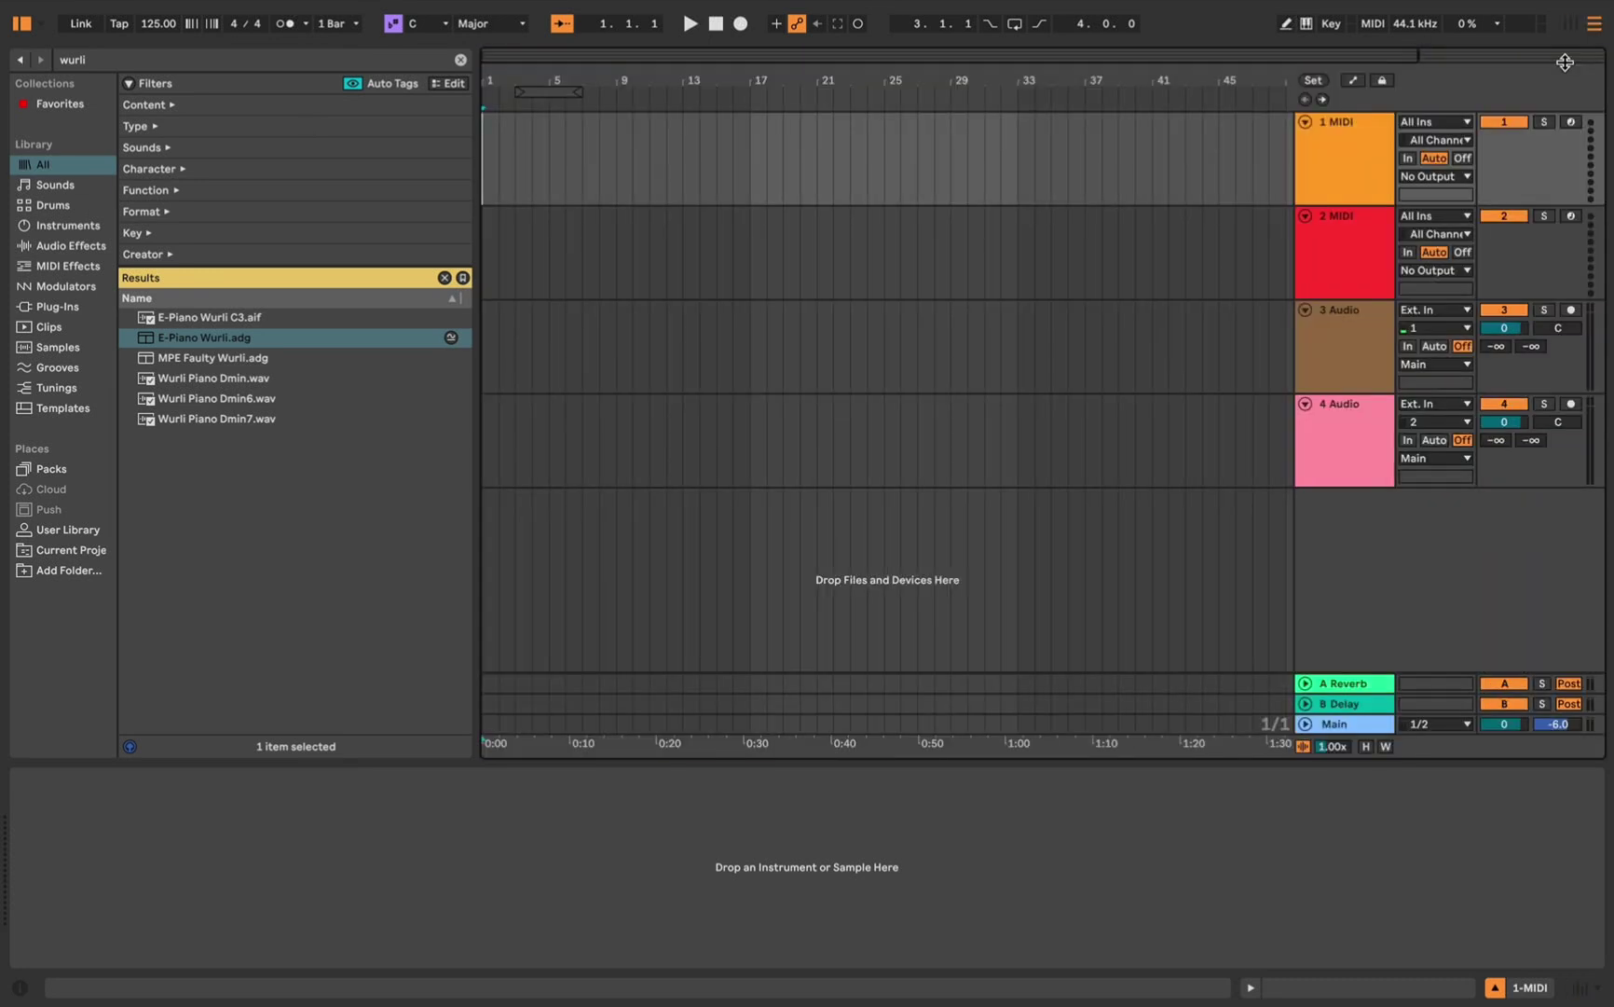
{"action": "left_click", "coordinate": [1570, 24]}
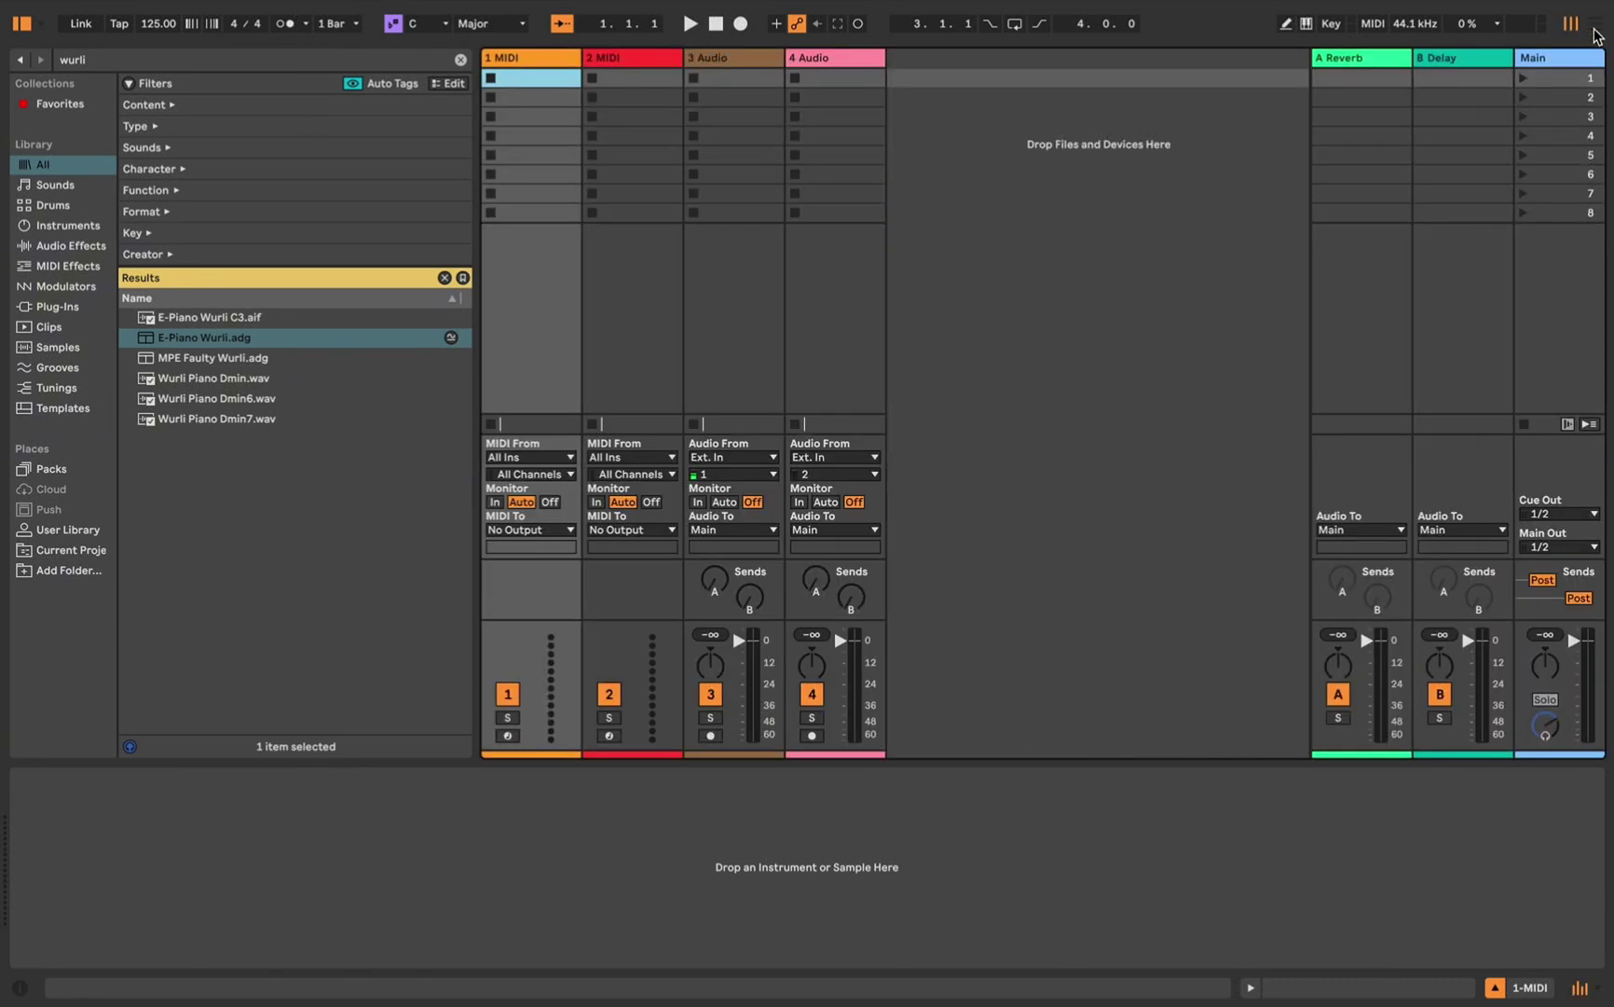
{"action": "left_click", "coordinate": [1595, 25]}
{"action": "left_click", "coordinate": [1571, 23]}
{"action": "left_click", "coordinate": [1594, 25]}
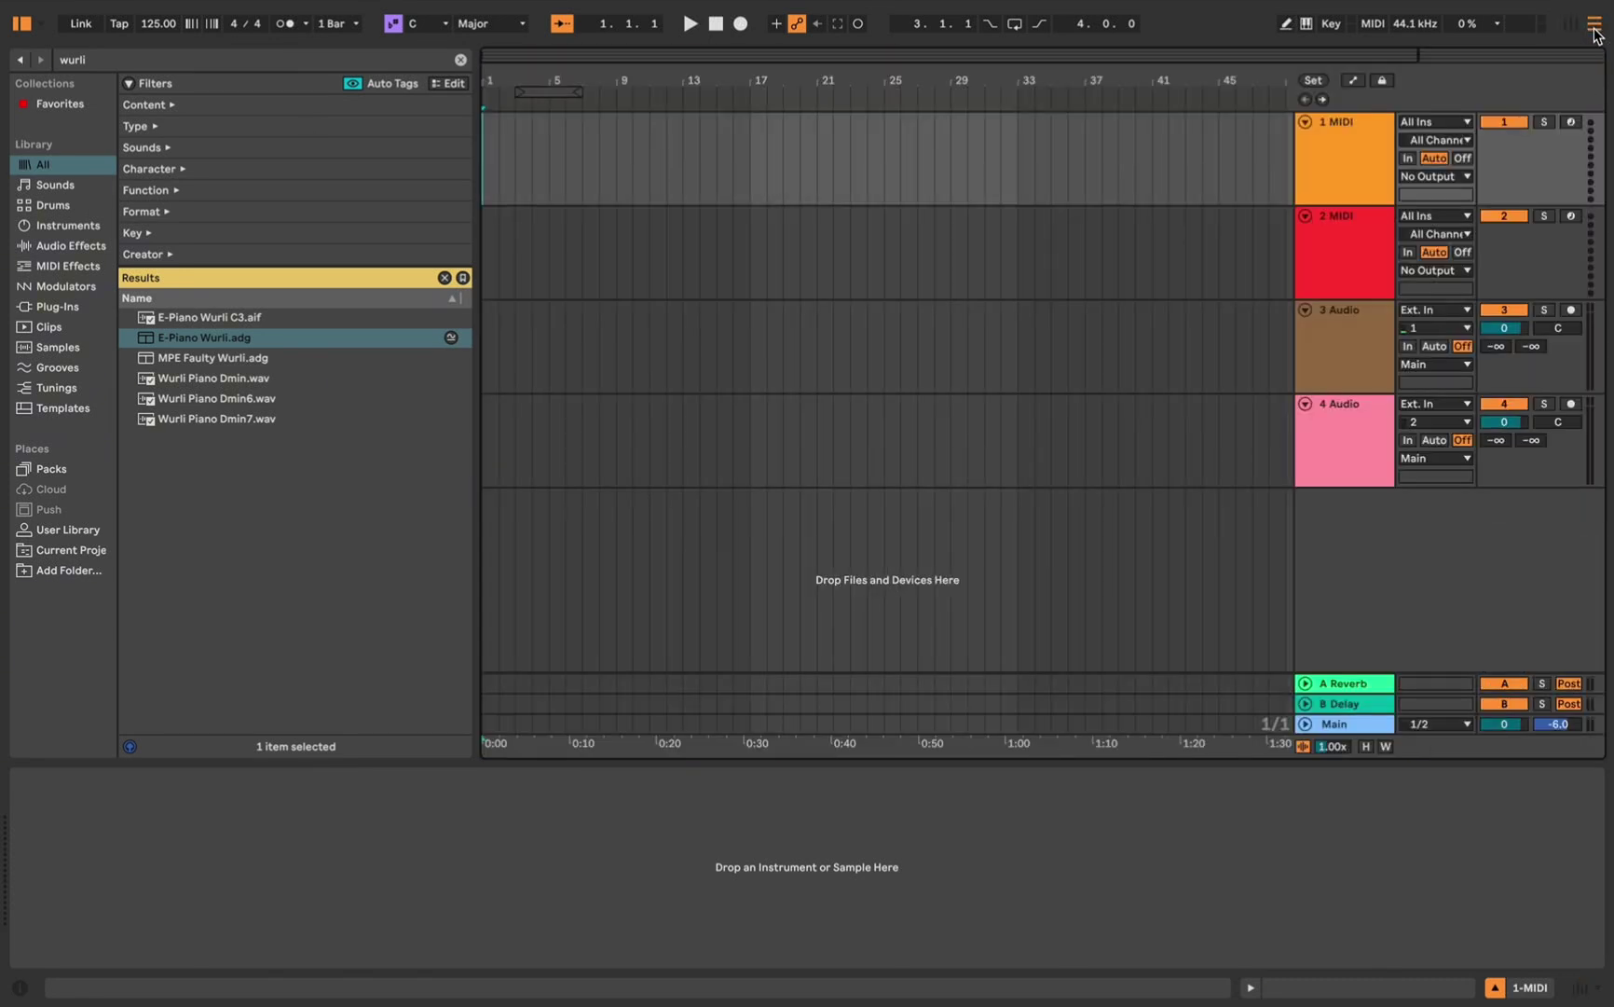
Delete both audio tracks so that only the two MIDI tracks are left in the arrangement
{"action": "left_click", "coordinate": [1336, 342]}
{"action": "right_click", "coordinate": [1338, 347]}
{"action": "left_click", "coordinate": [1437, 399]}
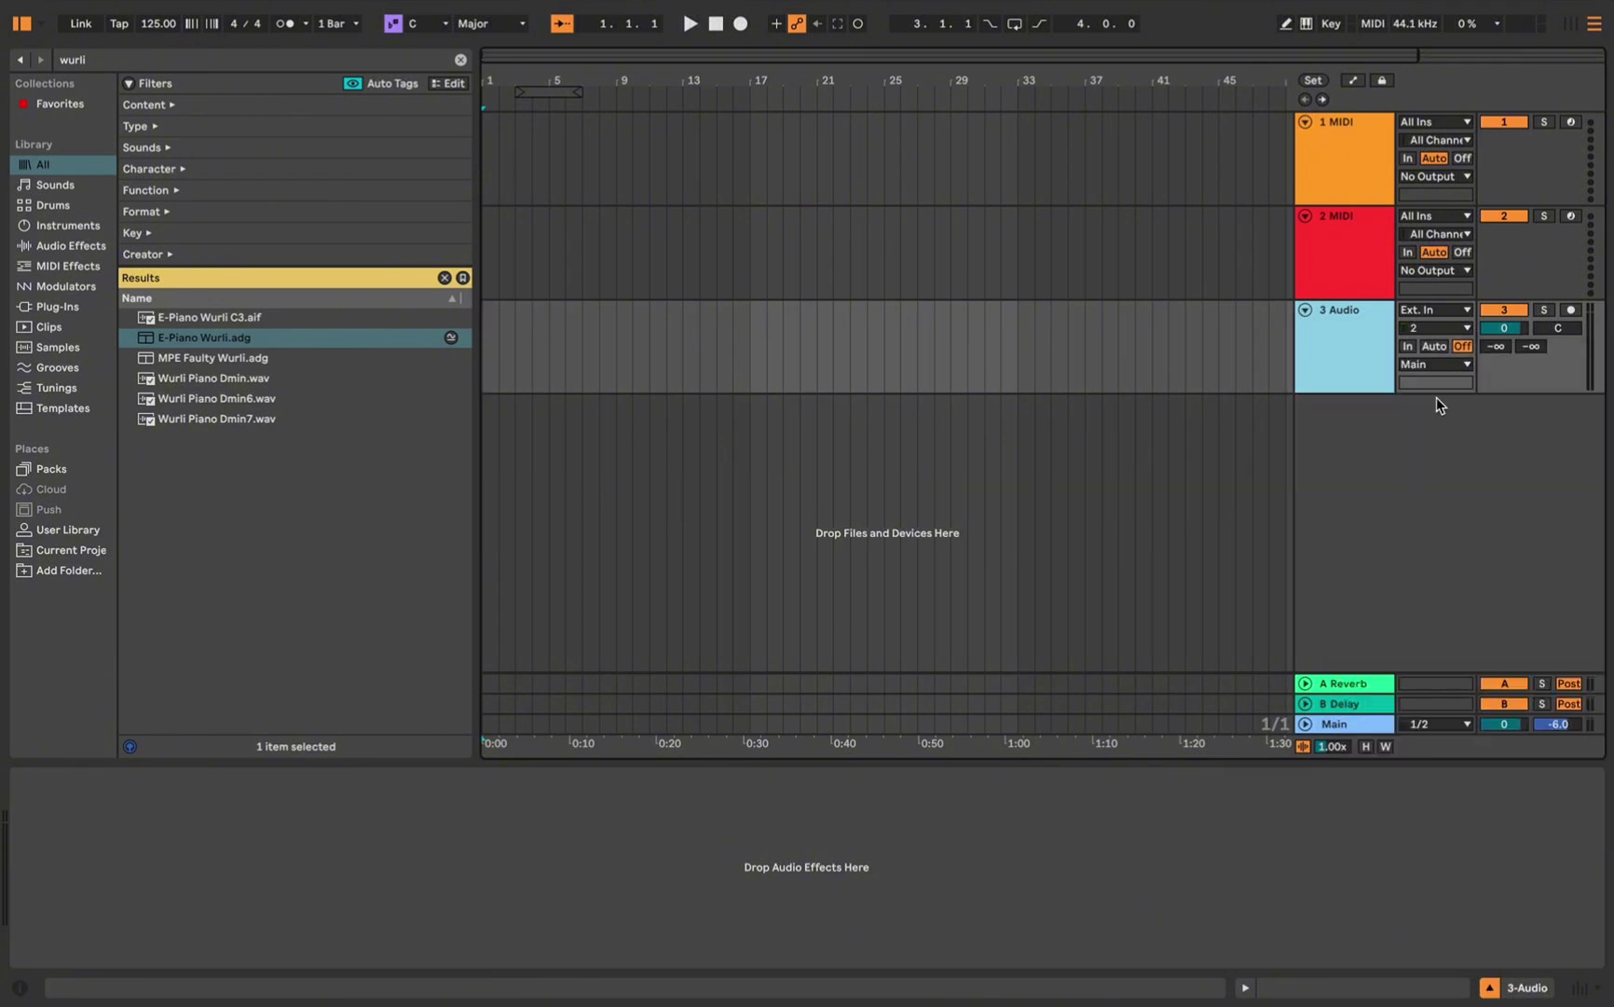
{"action": "right_click", "coordinate": [1333, 364]}
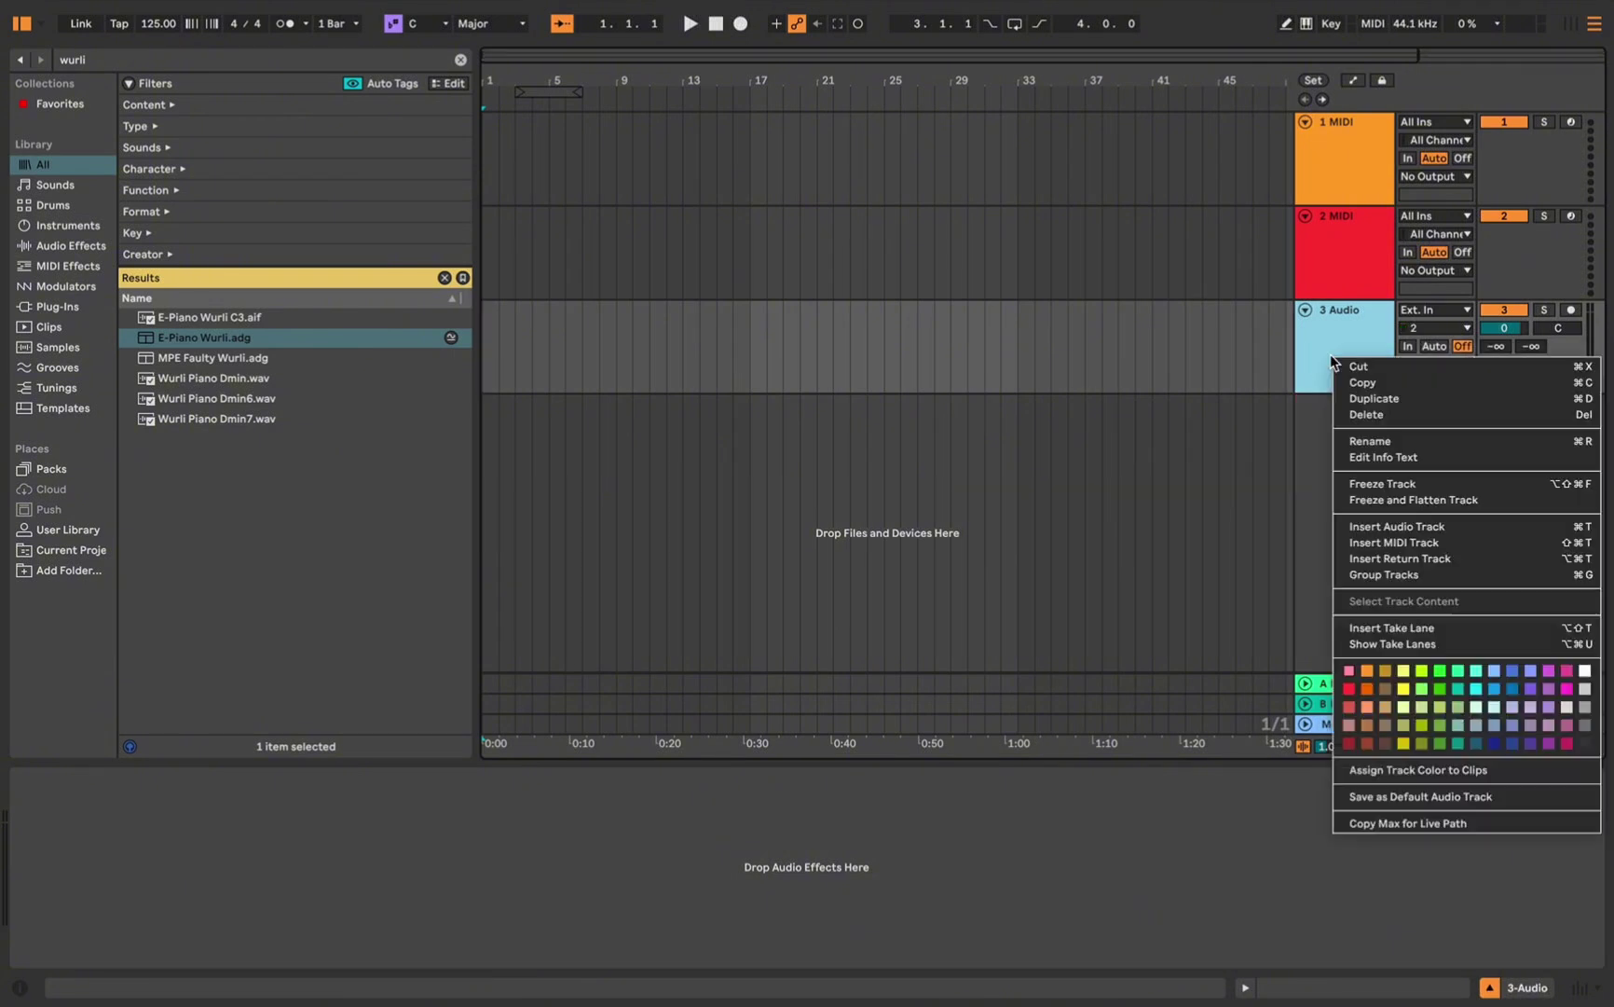
{"action": "left_click", "coordinate": [1404, 414]}
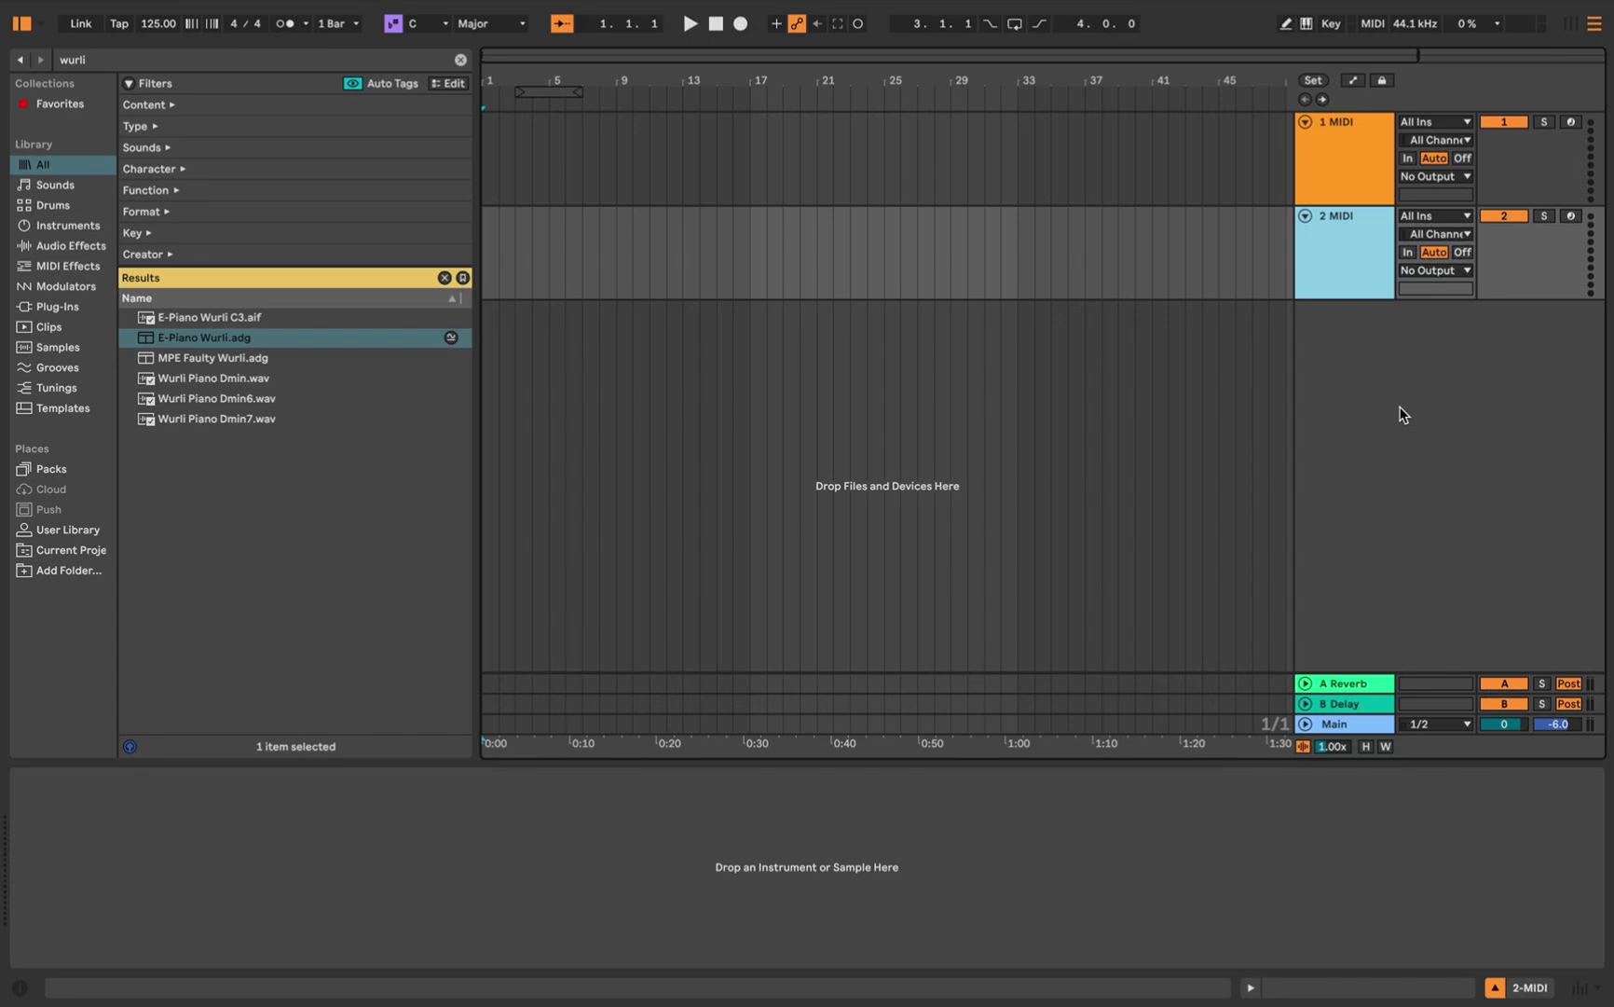
Insert an empty 8-bar MIDI clip on the first MIDI track, from bar 1 to bar 9
{"action": "left_click", "coordinate": [1034, 158]}
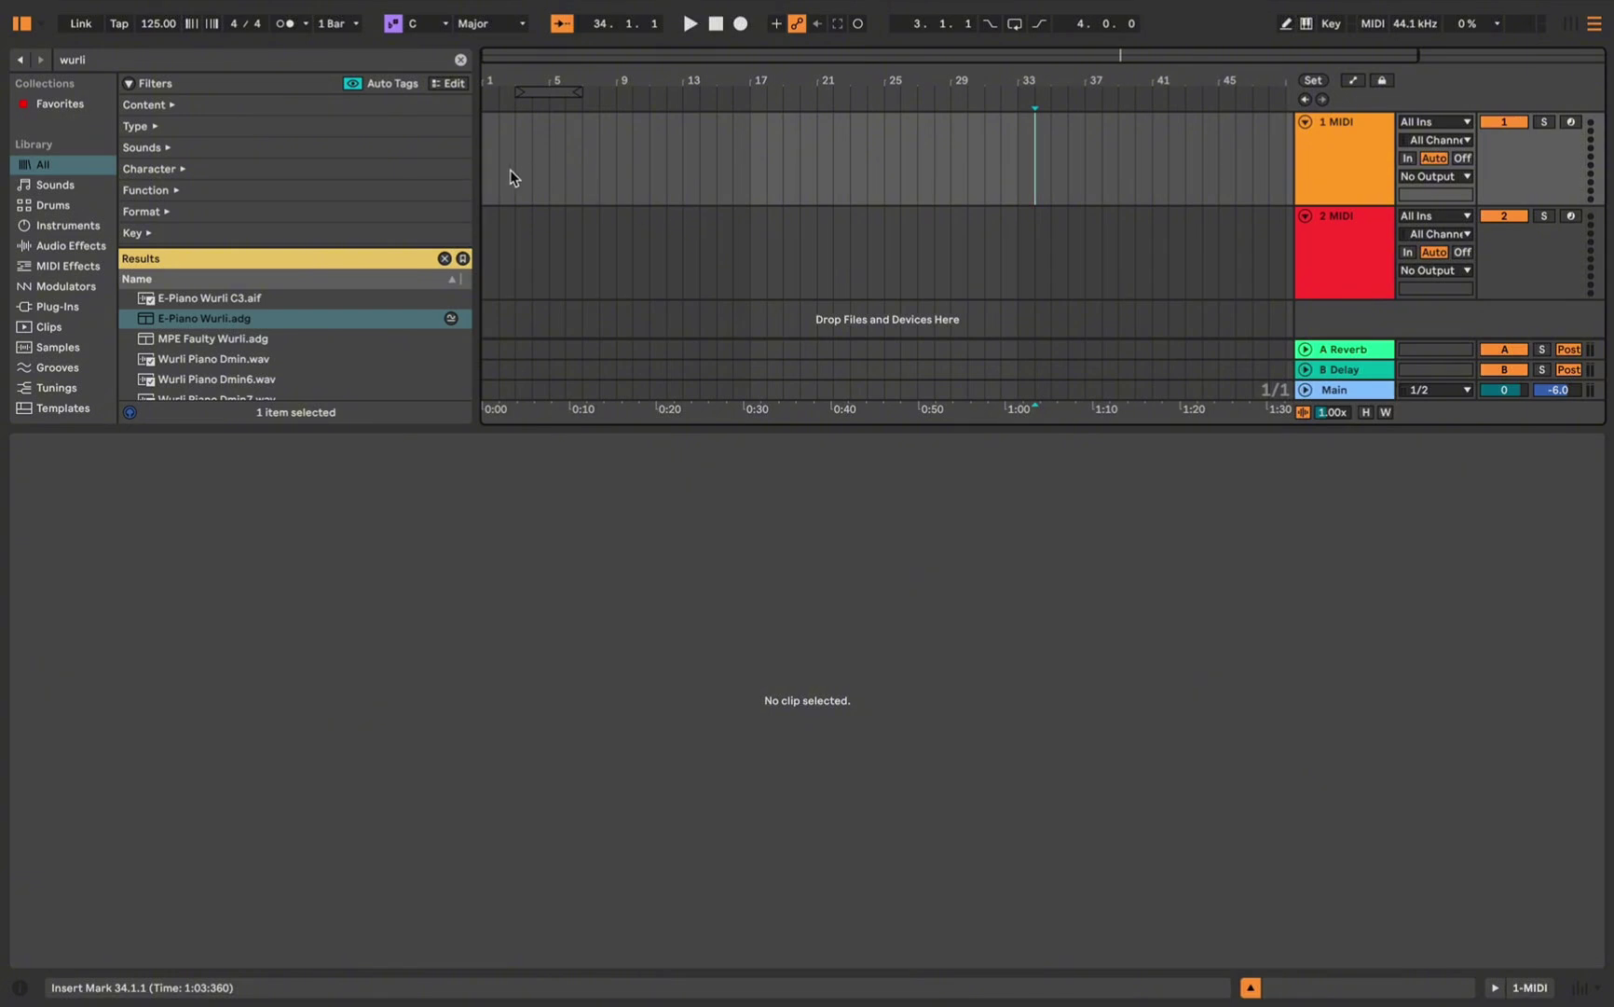
{"action": "left_click_drag", "start_coordinate": [484, 180], "coordinate": [616, 177]}
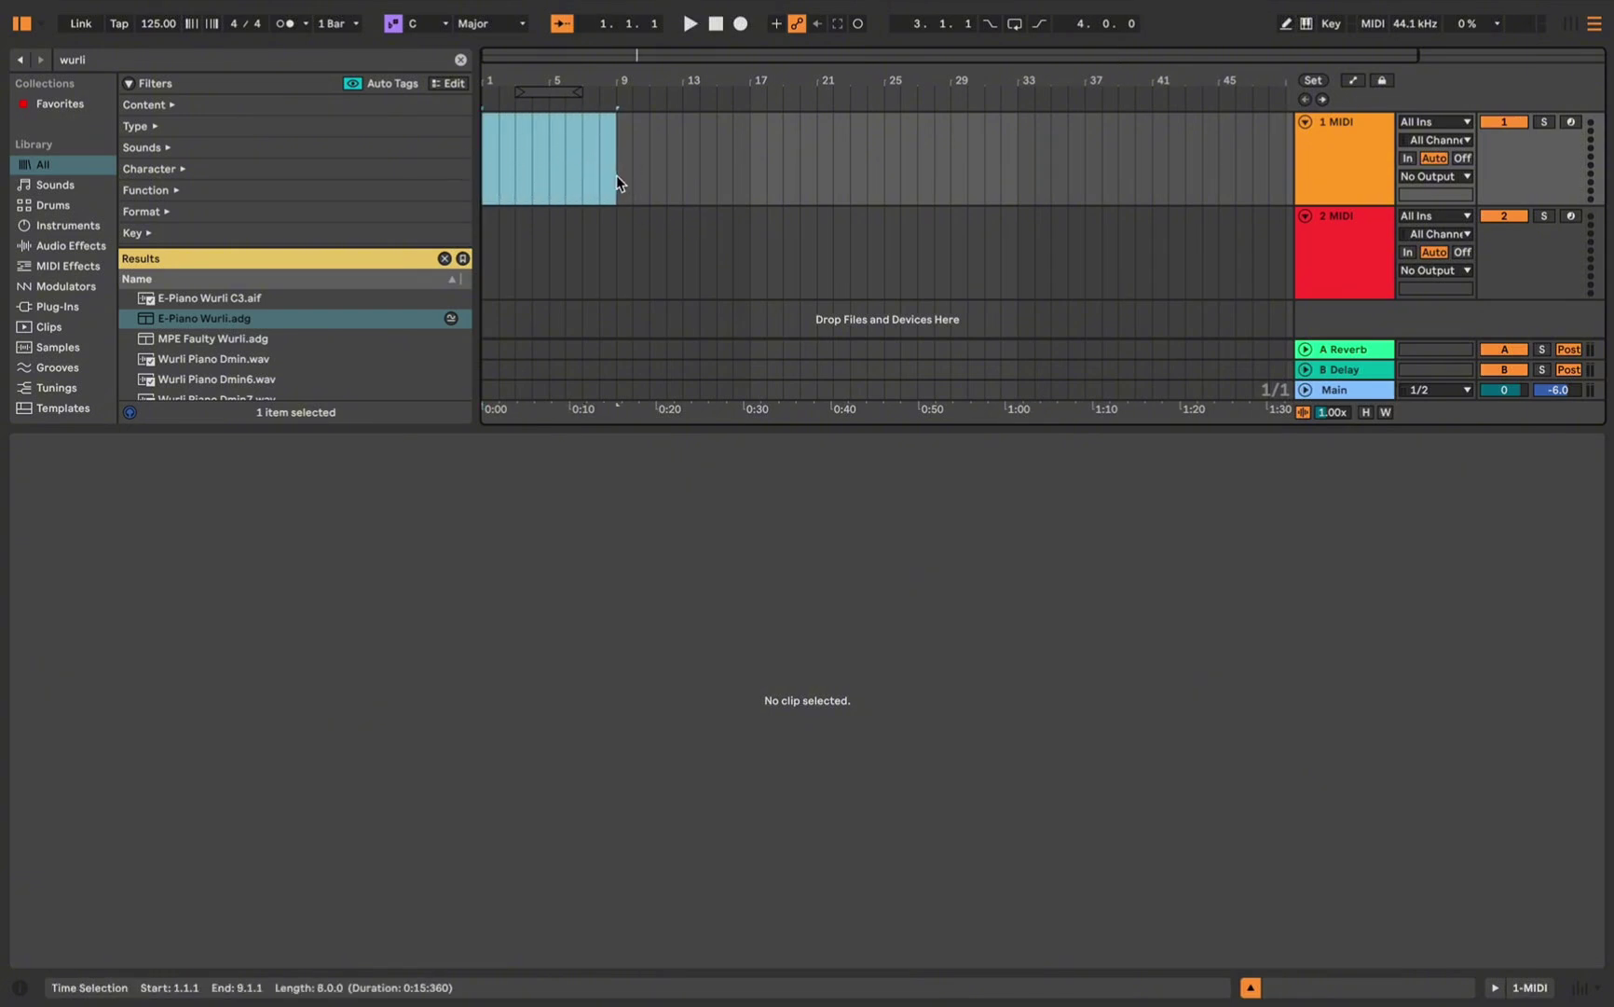
{"action": "right_click", "coordinate": [554, 151]}
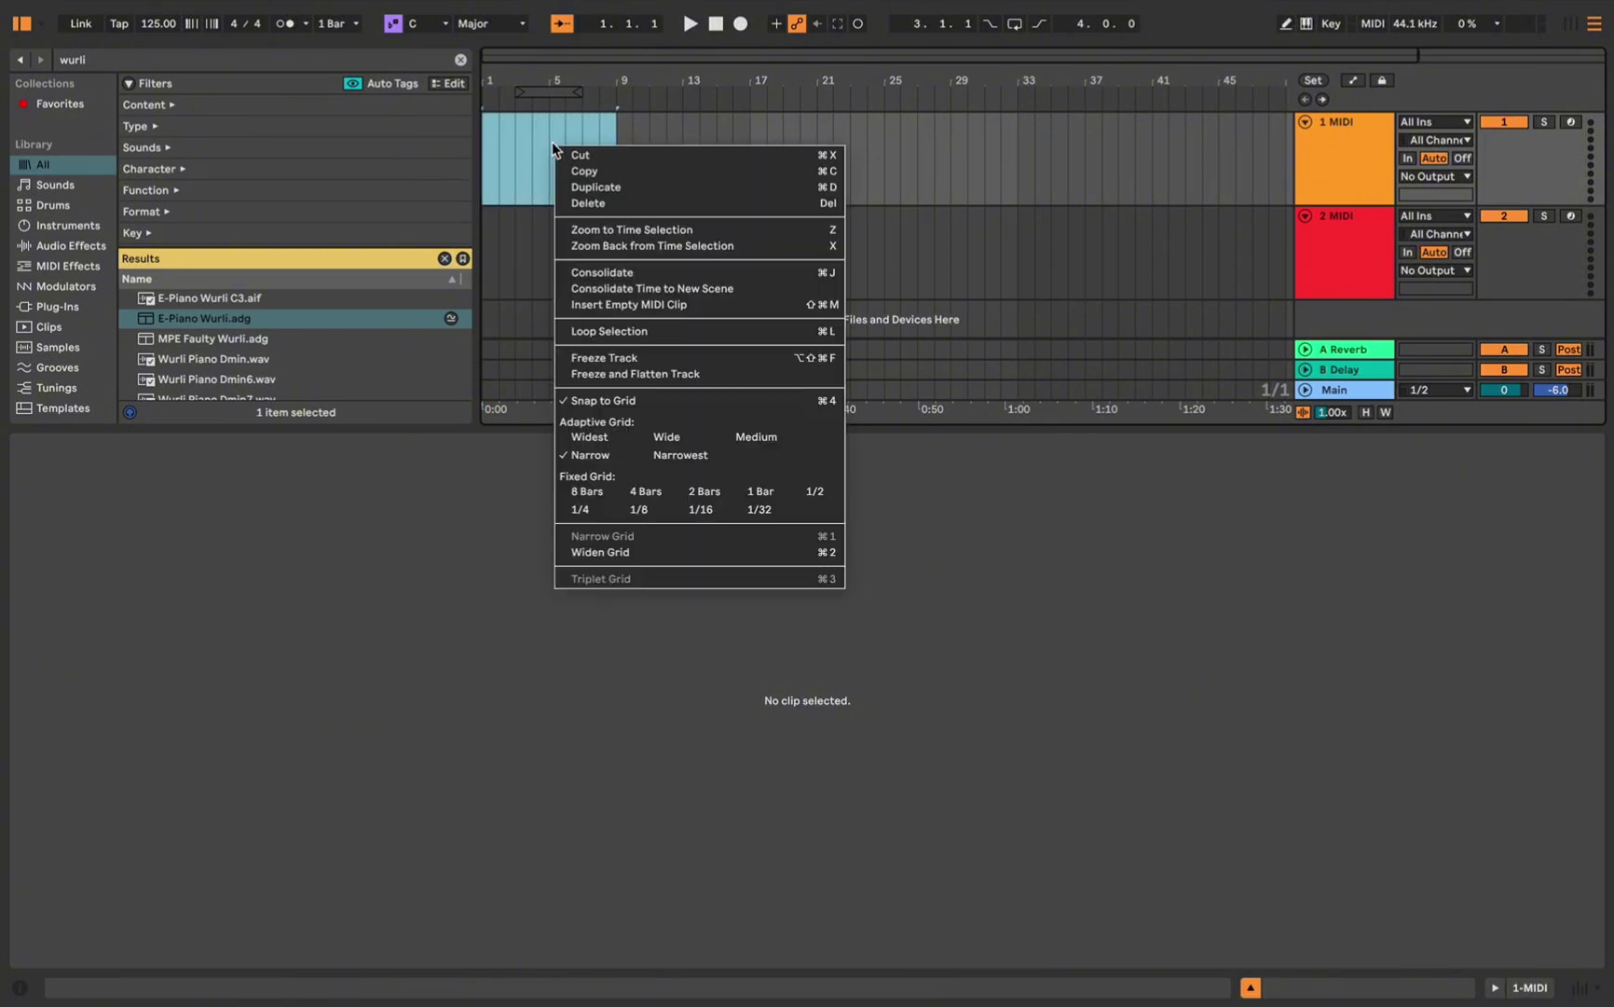
{"action": "left_click", "coordinate": [714, 305]}
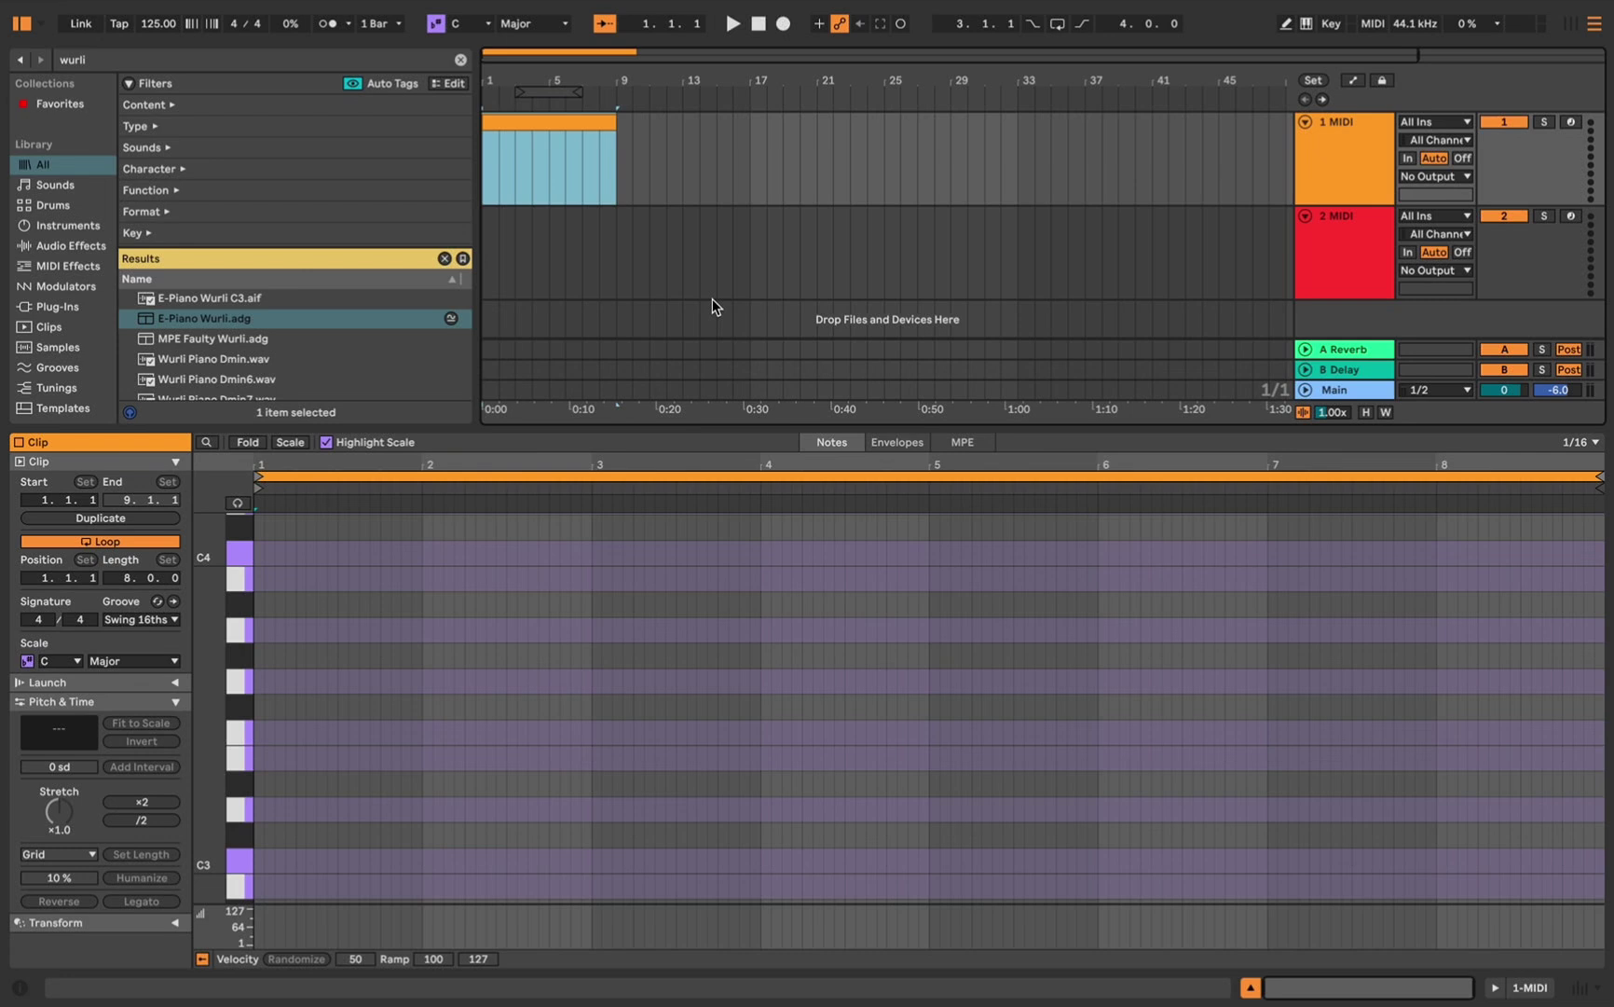
Search the browser for "bridge" and load Bridge Pluck.adg onto the first MIDI track
{"action": "key", "text": "ctrl+f"}
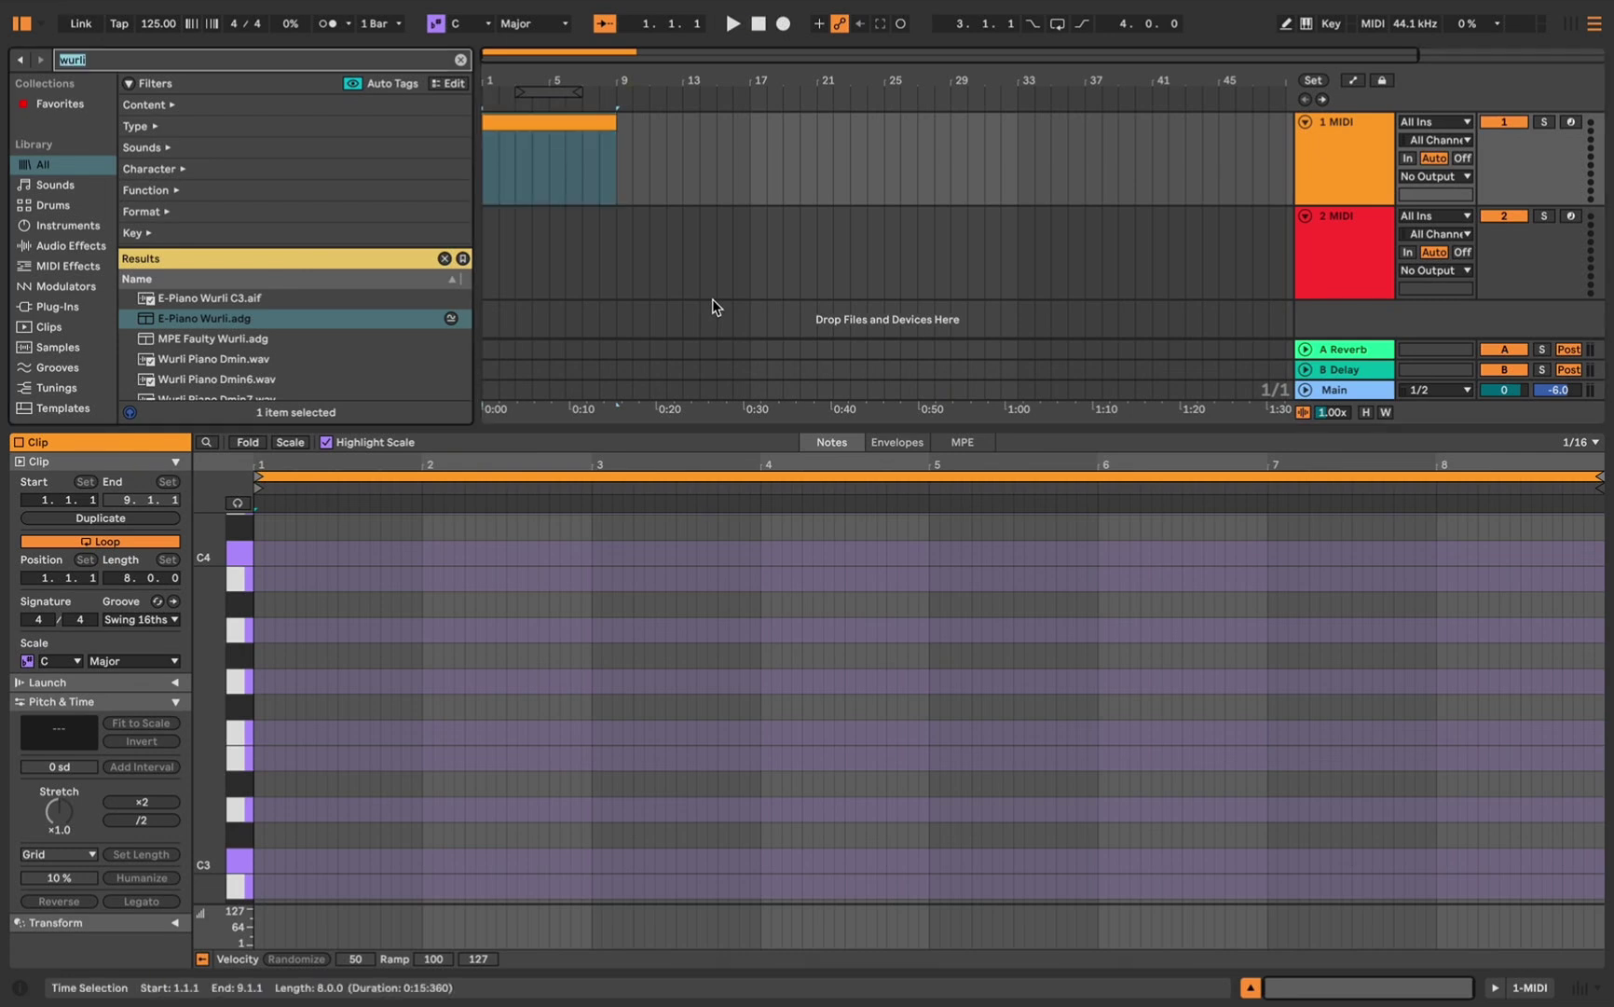
{"action": "type", "text": "brisg"}
{"action": "key", "text": "BackSpace"}
{"action": "key", "text": "BackSpace"}
{"action": "type", "text": "dge"}
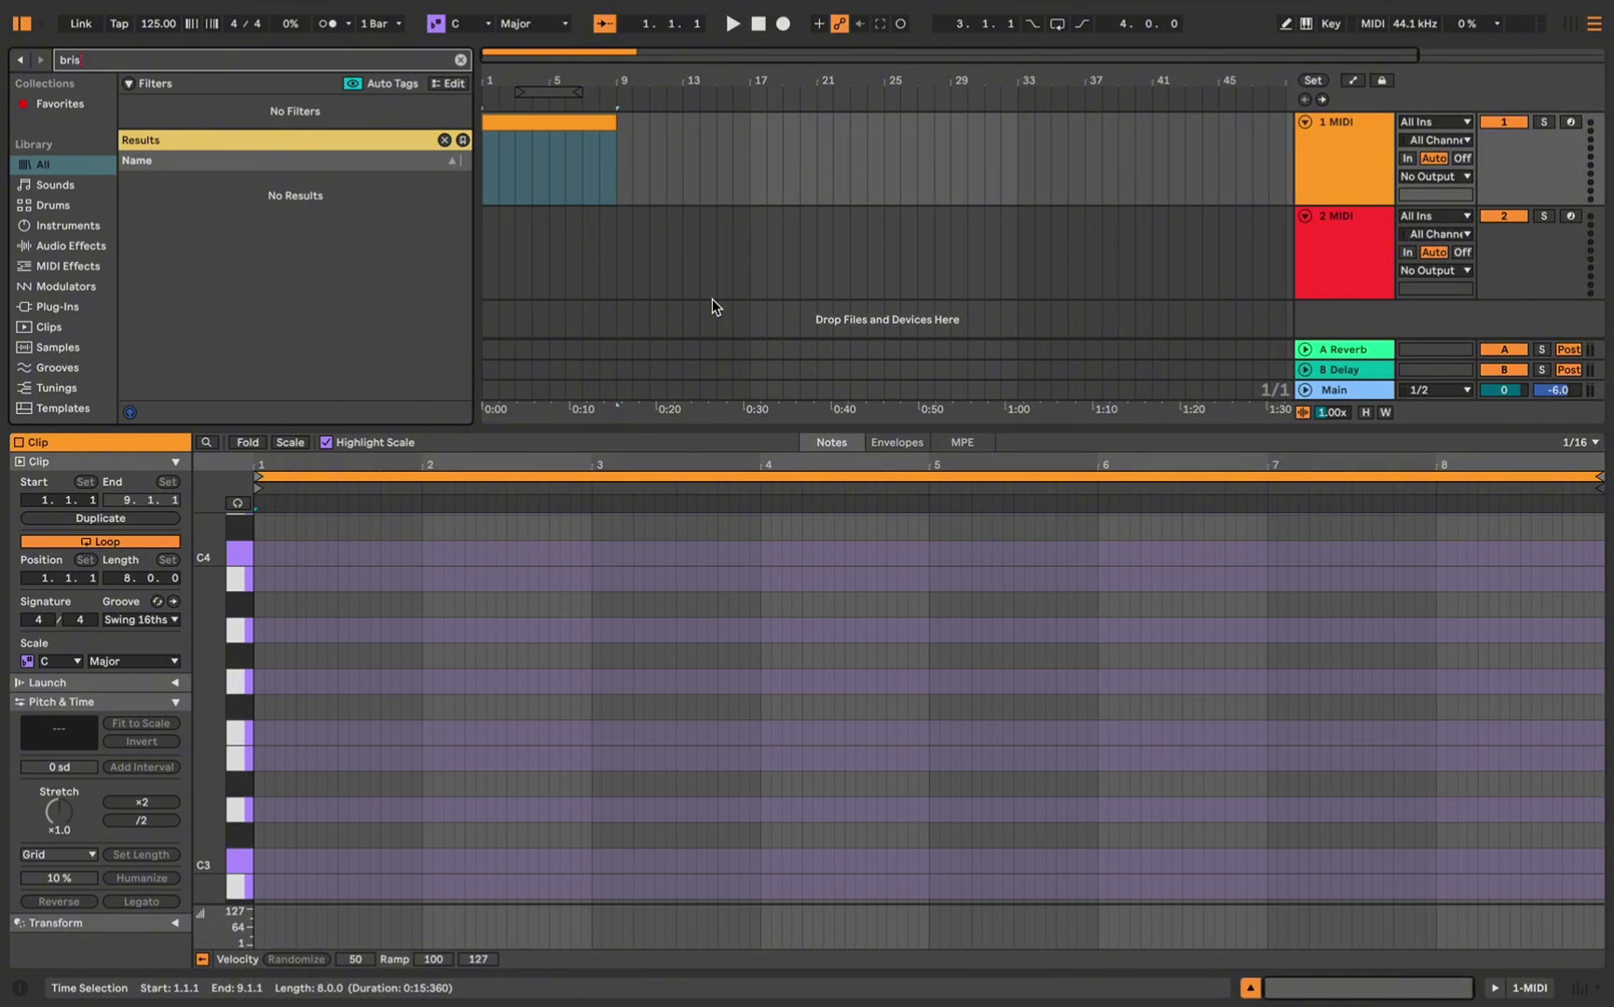
{"action": "left_click_drag", "start_coordinate": [228, 254], "coordinate": [557, 145]}
Rename the Bridge Pluck track to "Pluck Synth"
{"action": "right_click", "coordinate": [1342, 154]}
{"action": "left_click", "coordinate": [1456, 243]}
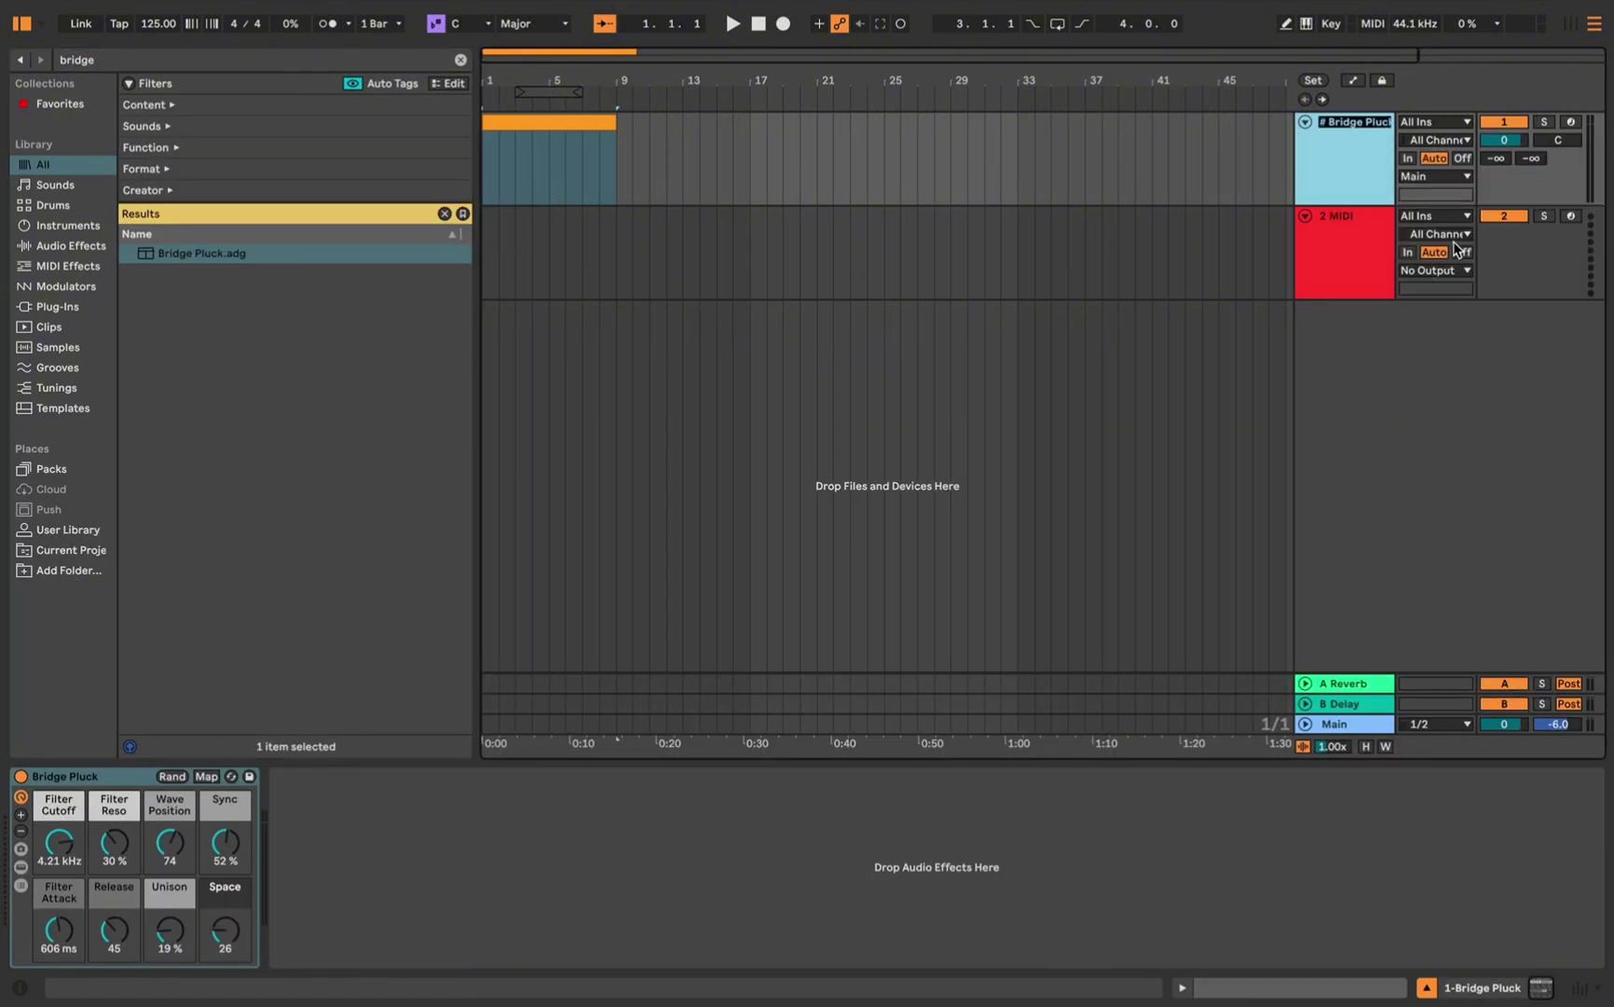
{"action": "type", "text": "Pluck Synth"}
{"action": "key", "text": "Return"}
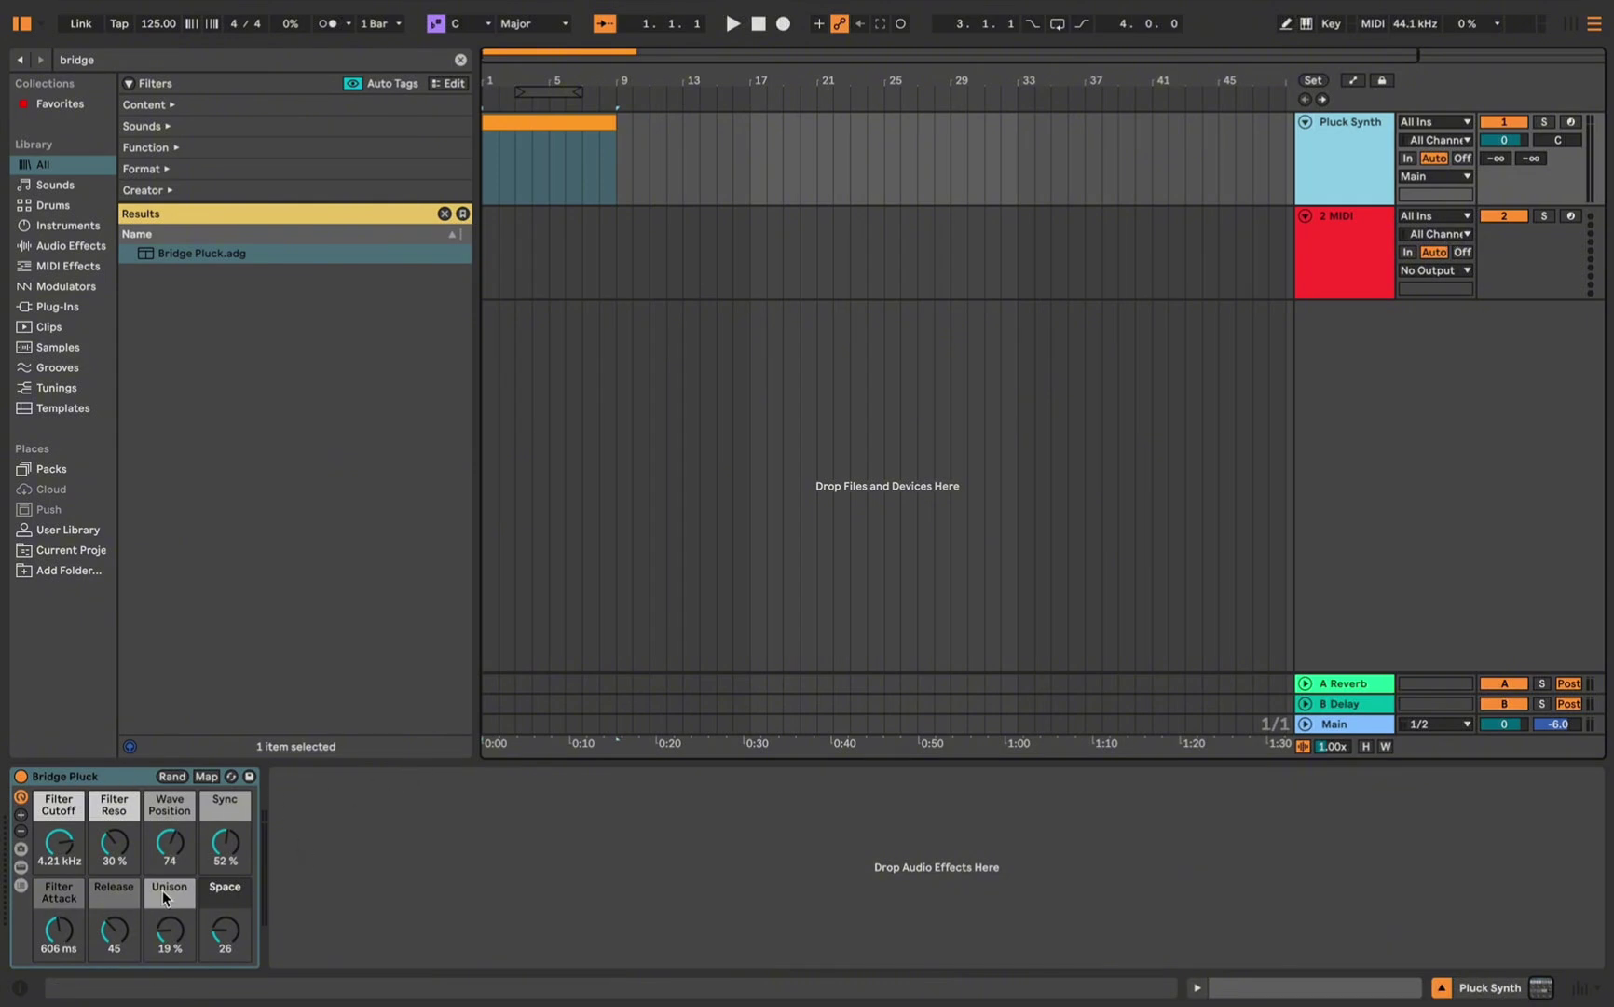
On the Bridge Pluck rack, set Filter Cutoff to 125 Hz, Filter Reso to 54 %, Wave Position to 127 and Sync to 66 %
{"action": "left_click", "coordinate": [56, 867]}
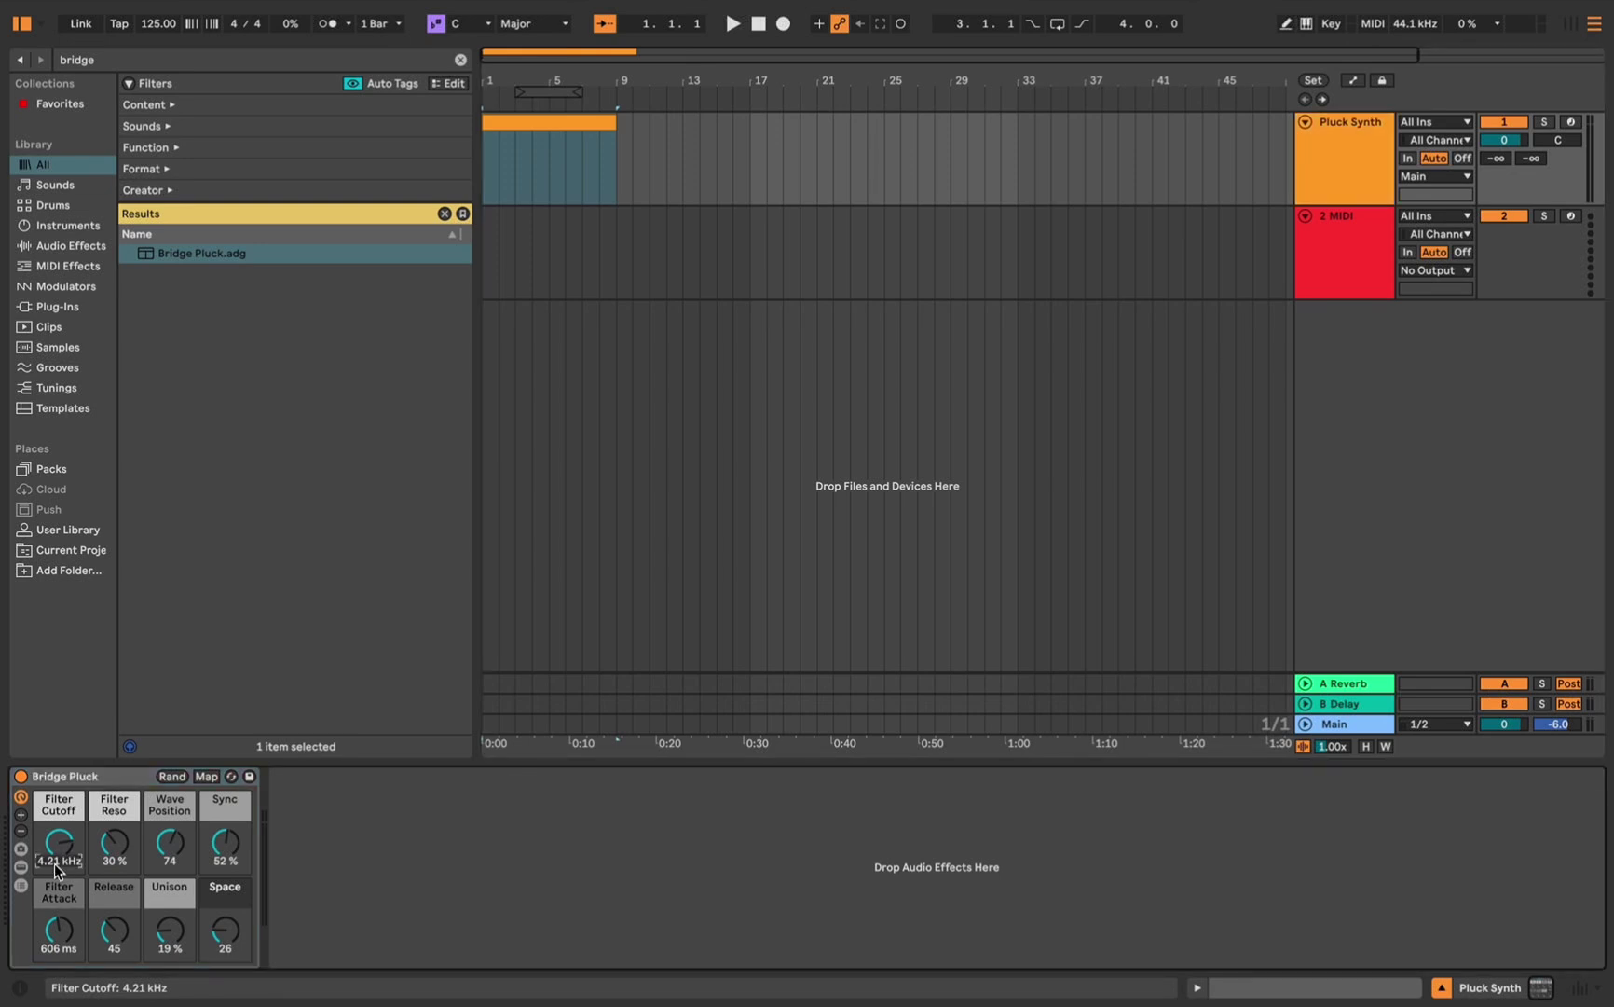
{"action": "type", "text": "125"}
{"action": "key", "text": "Return"}
{"action": "left_click", "coordinate": [112, 863]}
{"action": "type", "text": "54"}
{"action": "key", "text": "Return"}
{"action": "left_click_drag", "start_coordinate": [169, 850], "coordinate": [169, 792]}
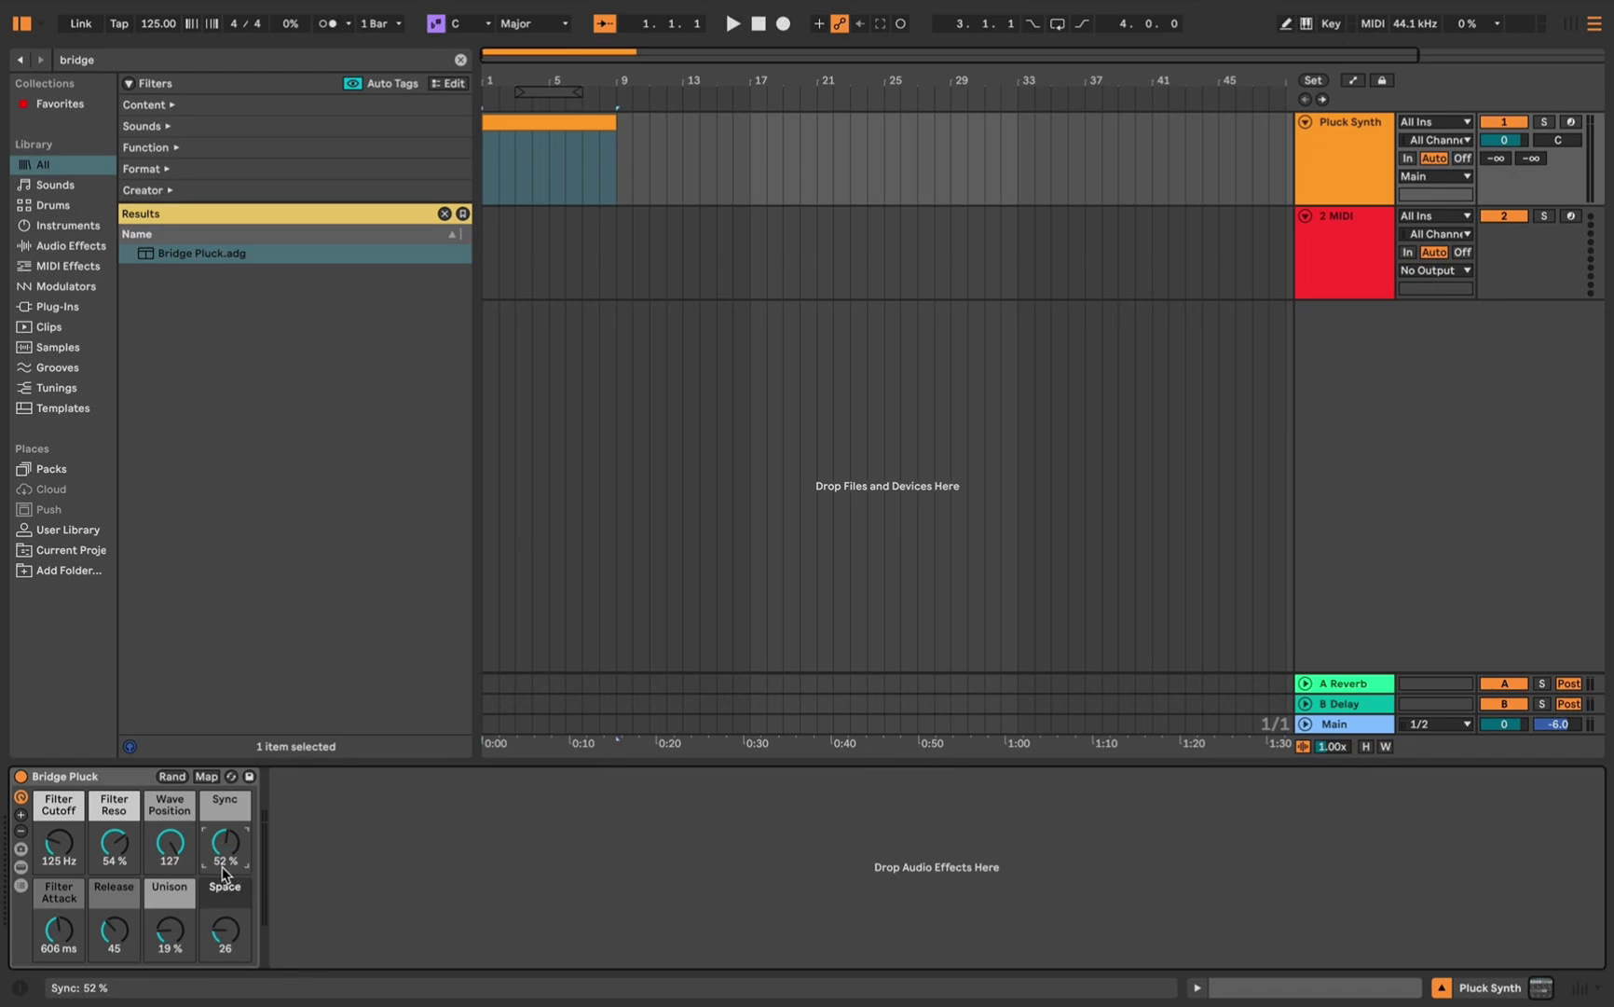
{"action": "type", "text": "66"}
{"action": "key", "text": "Return"}
Set Bridge Pluck's Filter Attack to 1.20 s, Release to 0, Unison to 20 % and Space to 0
{"action": "mouse_move", "coordinate": [51, 936]}
{"action": "left_mouse_down"}
{"action": "mouse_move", "coordinate": [51, 918]}
{"action": "mouse_move", "coordinate": [51, 935]}
{"action": "left_mouse_up"}
{"action": "left_click_drag", "start_coordinate": [113, 930], "coordinate": [113, 960]}
{"action": "left_click", "coordinate": [171, 942]}
{"action": "left_click_drag", "start_coordinate": [172, 941], "coordinate": [225, 960]}
Add the Dotted Eighth Note delay preset after Bridge Pluck and set both its Feedback and Dry/Wet to 50 %
{"action": "left_click", "coordinate": [461, 59]}
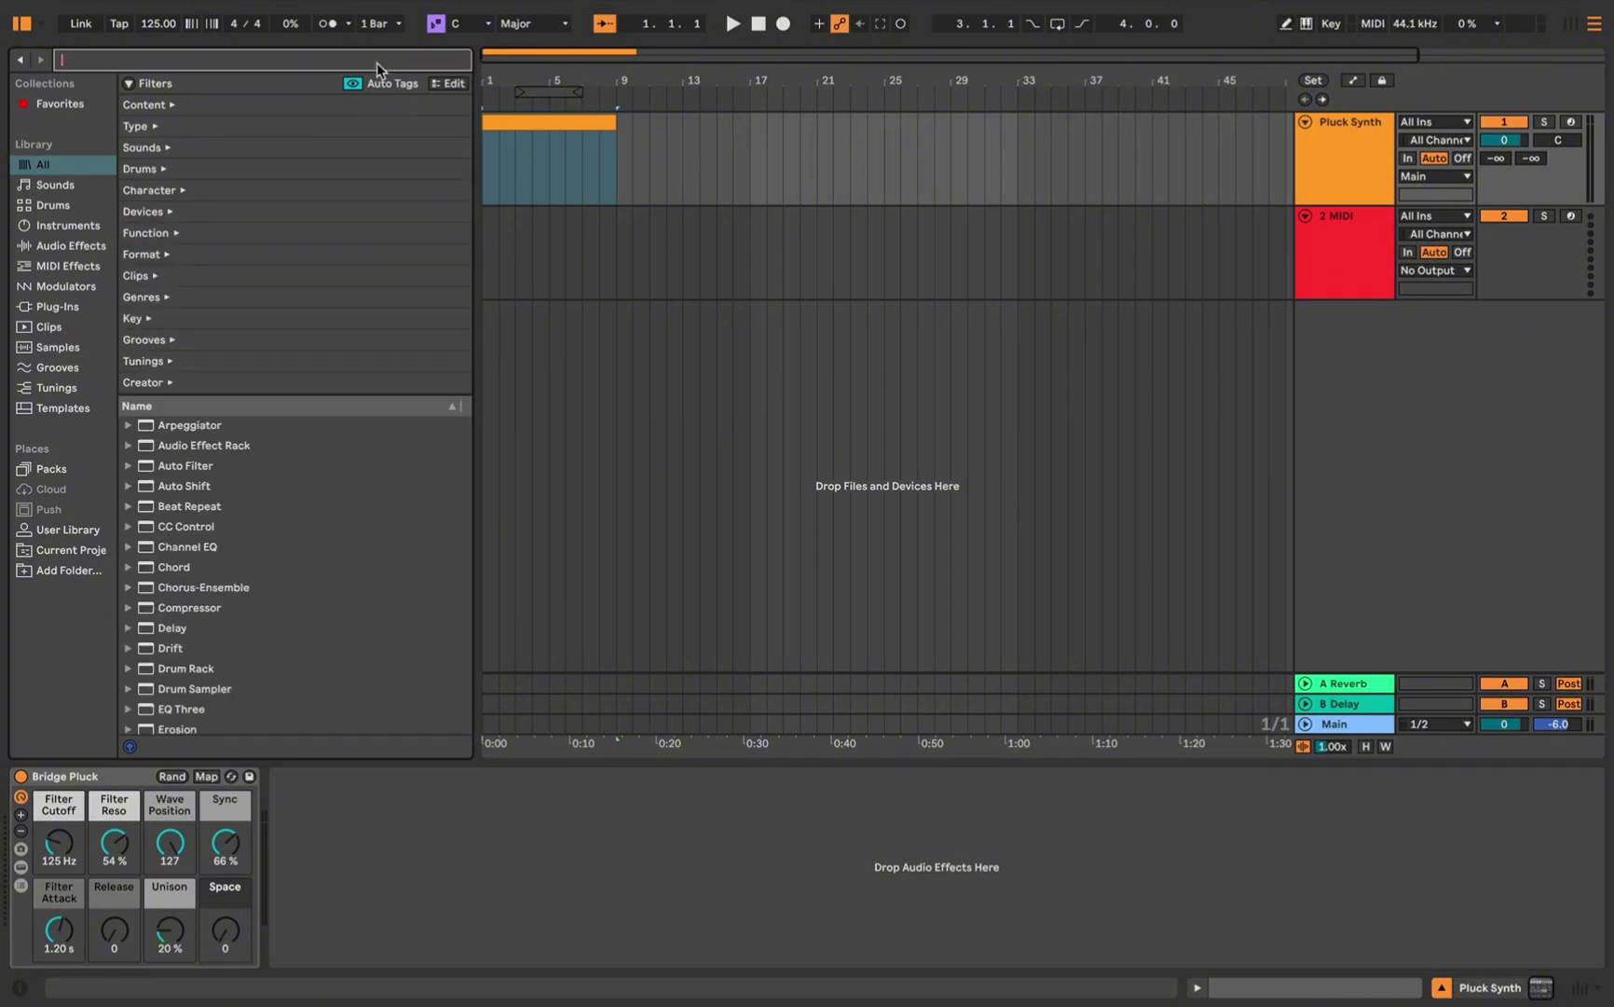
{"action": "type", "text": "dotted"}
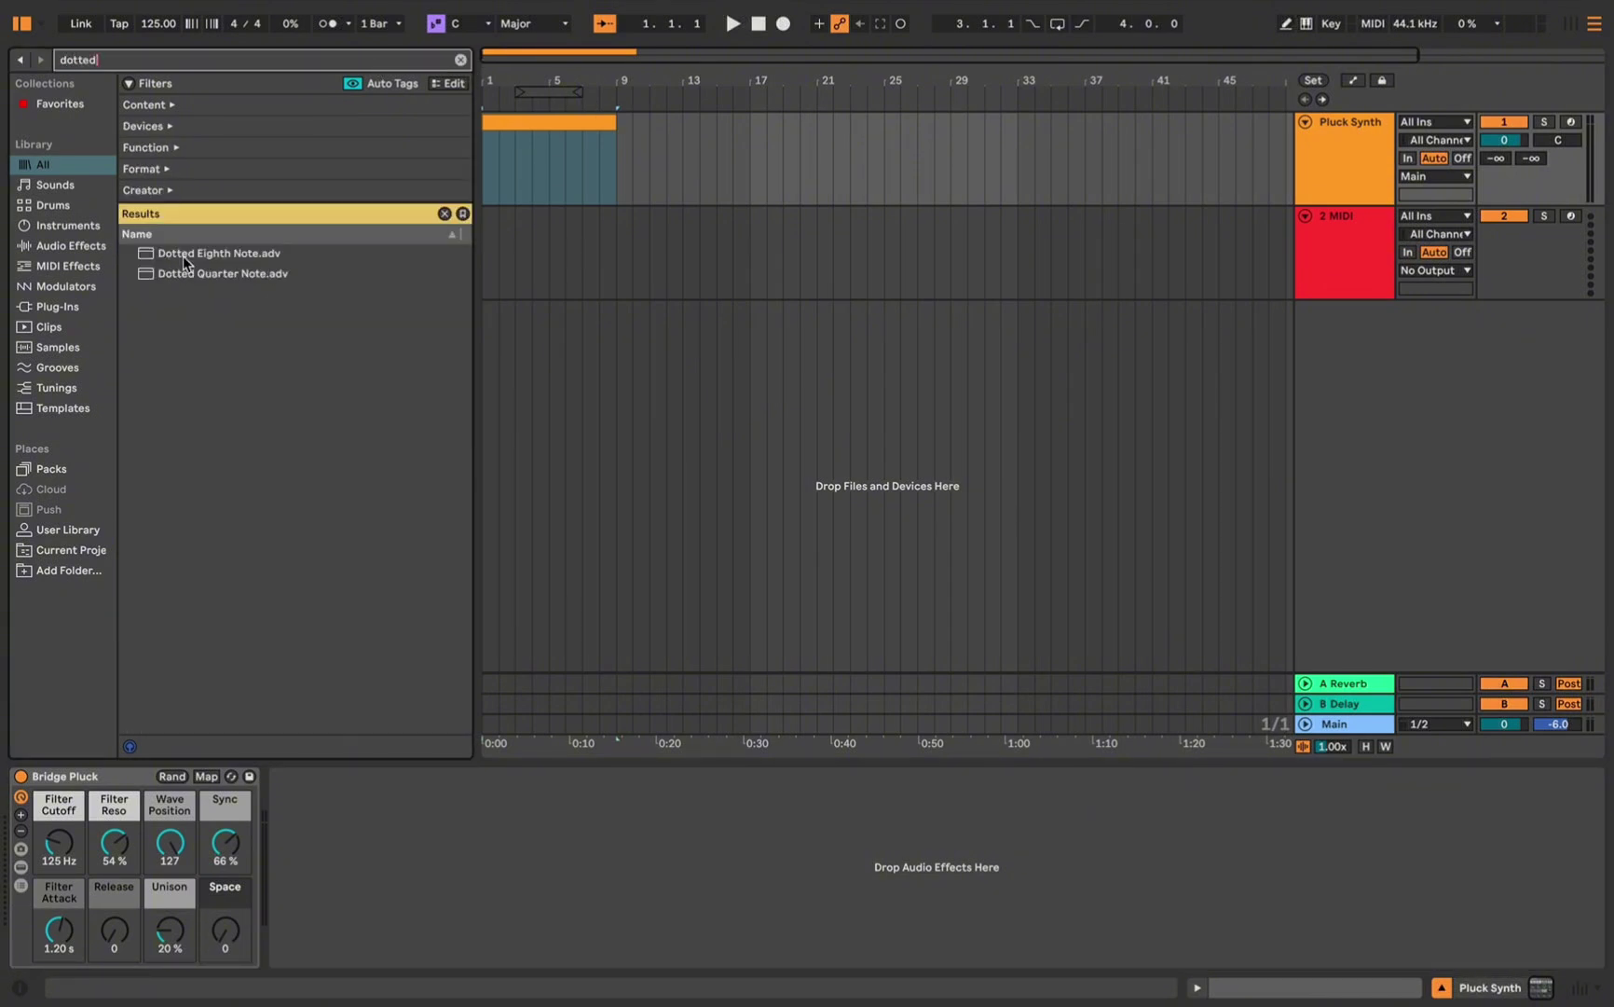
{"action": "left_click_drag", "start_coordinate": [183, 255], "coordinate": [307, 794]}
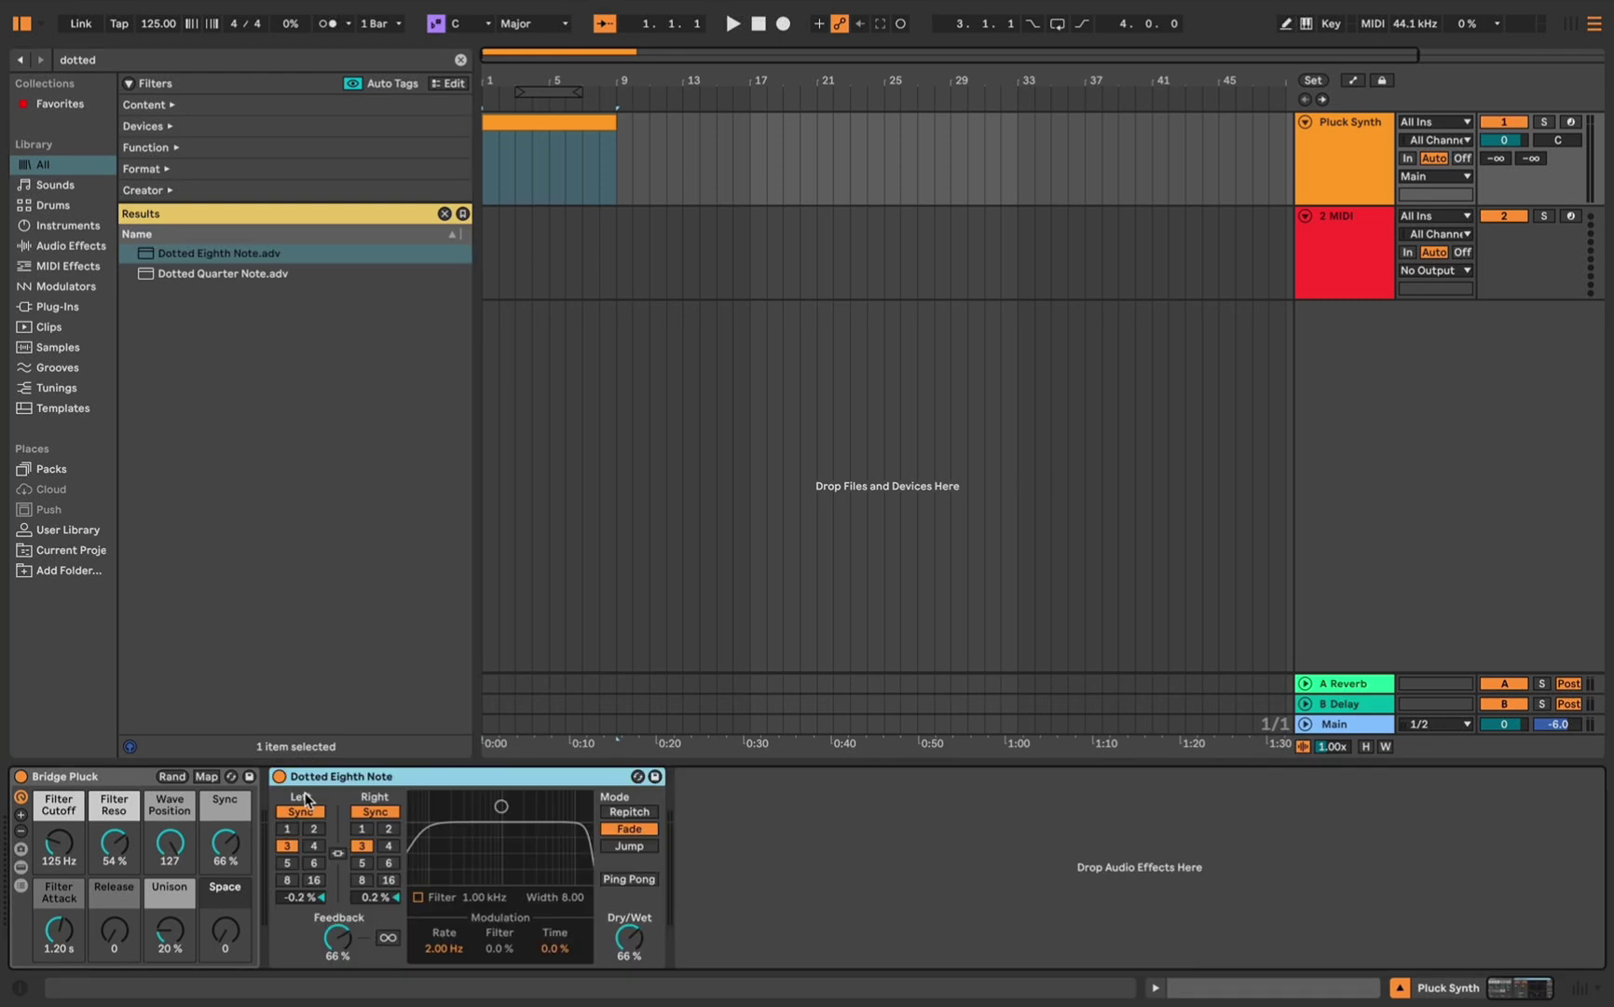
{"action": "left_click_drag", "start_coordinate": [345, 946], "coordinate": [345, 969]}
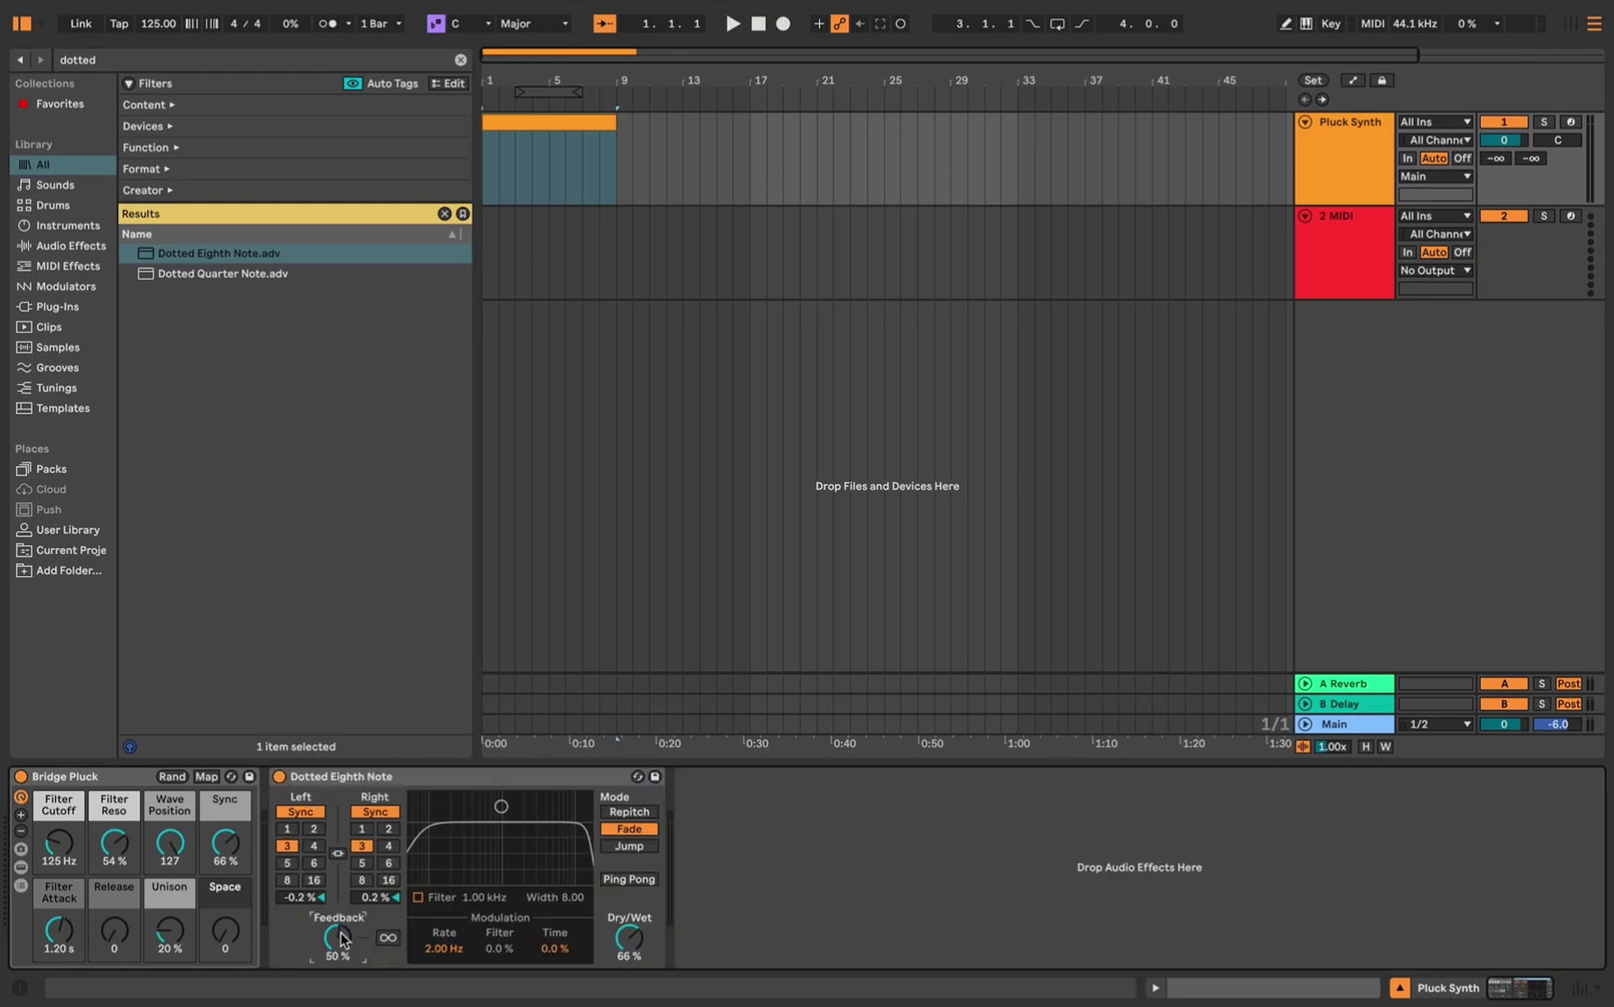
{"action": "left_click_drag", "start_coordinate": [631, 938], "coordinate": [631, 960]}
Add the Upper Middle EQ preset after the delay, with Low at -15 dB, Mid at 5.4 dB and High at 7.1 dB
{"action": "left_click", "coordinate": [460, 59]}
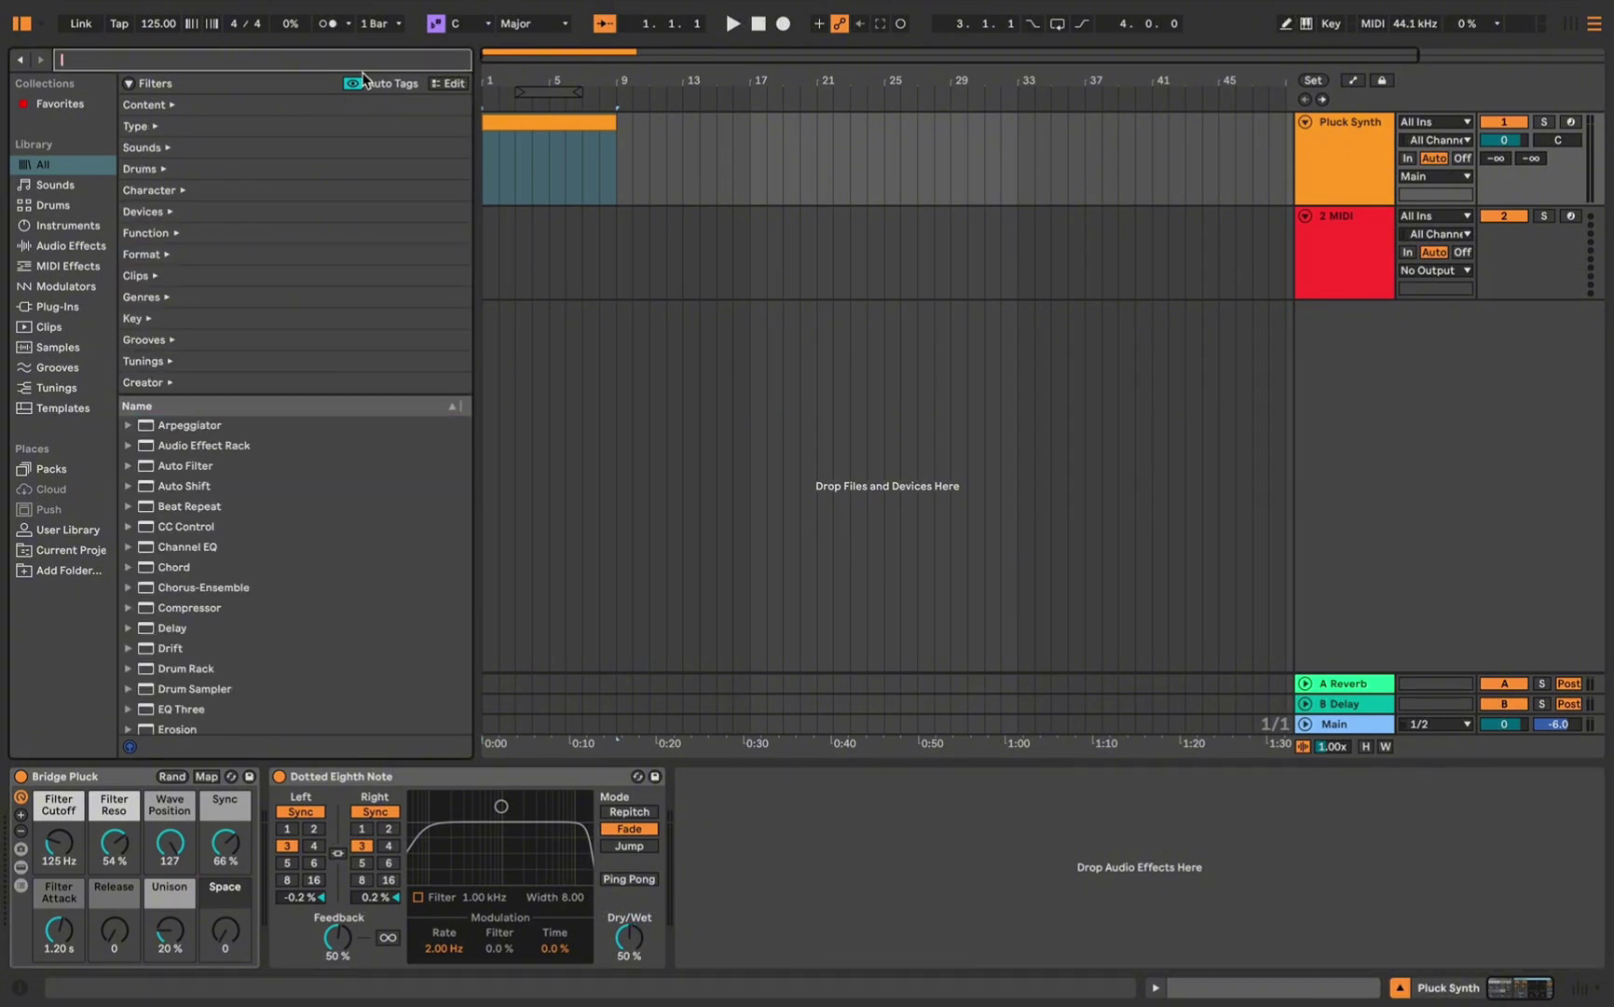
{"action": "type", "text": "upper"}
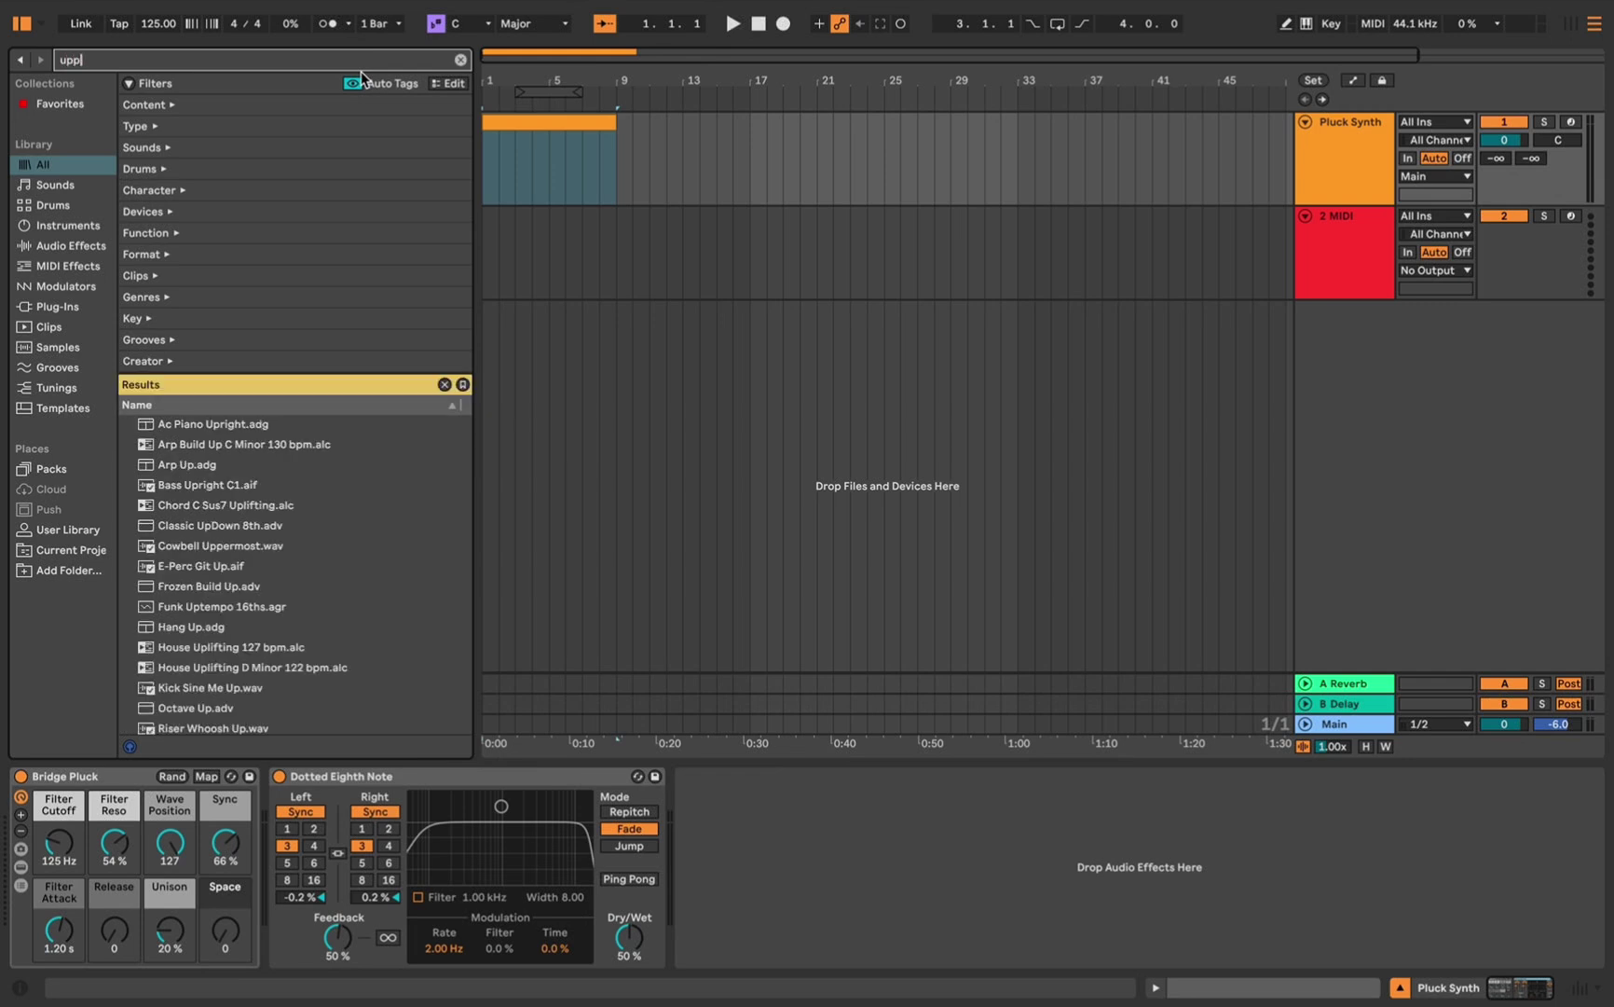
{"action": "left_click_drag", "start_coordinate": [188, 340], "coordinate": [748, 822]}
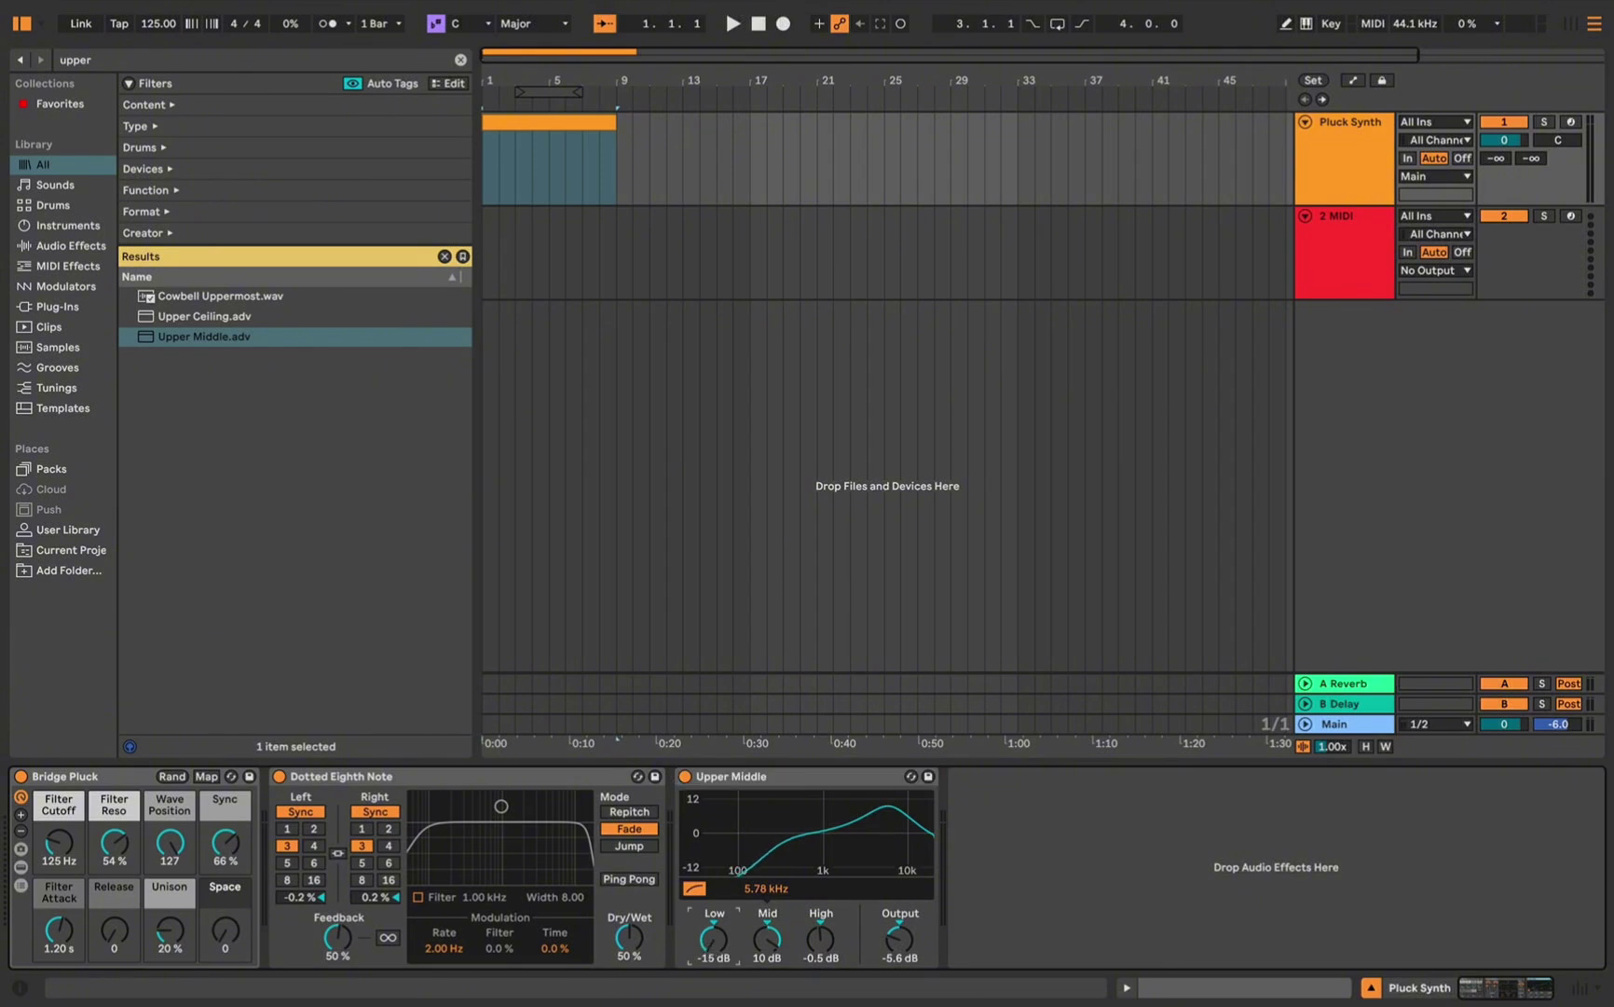
{"action": "left_click_drag", "start_coordinate": [710, 940], "coordinate": [734, 964]}
{"action": "left_click_drag", "start_coordinate": [765, 932], "coordinate": [814, 909]}
Add Phaser-Flanger after the EQ, set Feedback to 42 % and Output to 4.1 dB, and raise its Warmth
{"action": "left_click", "coordinate": [232, 64]}
{"action": "type", "text": "phaser"}
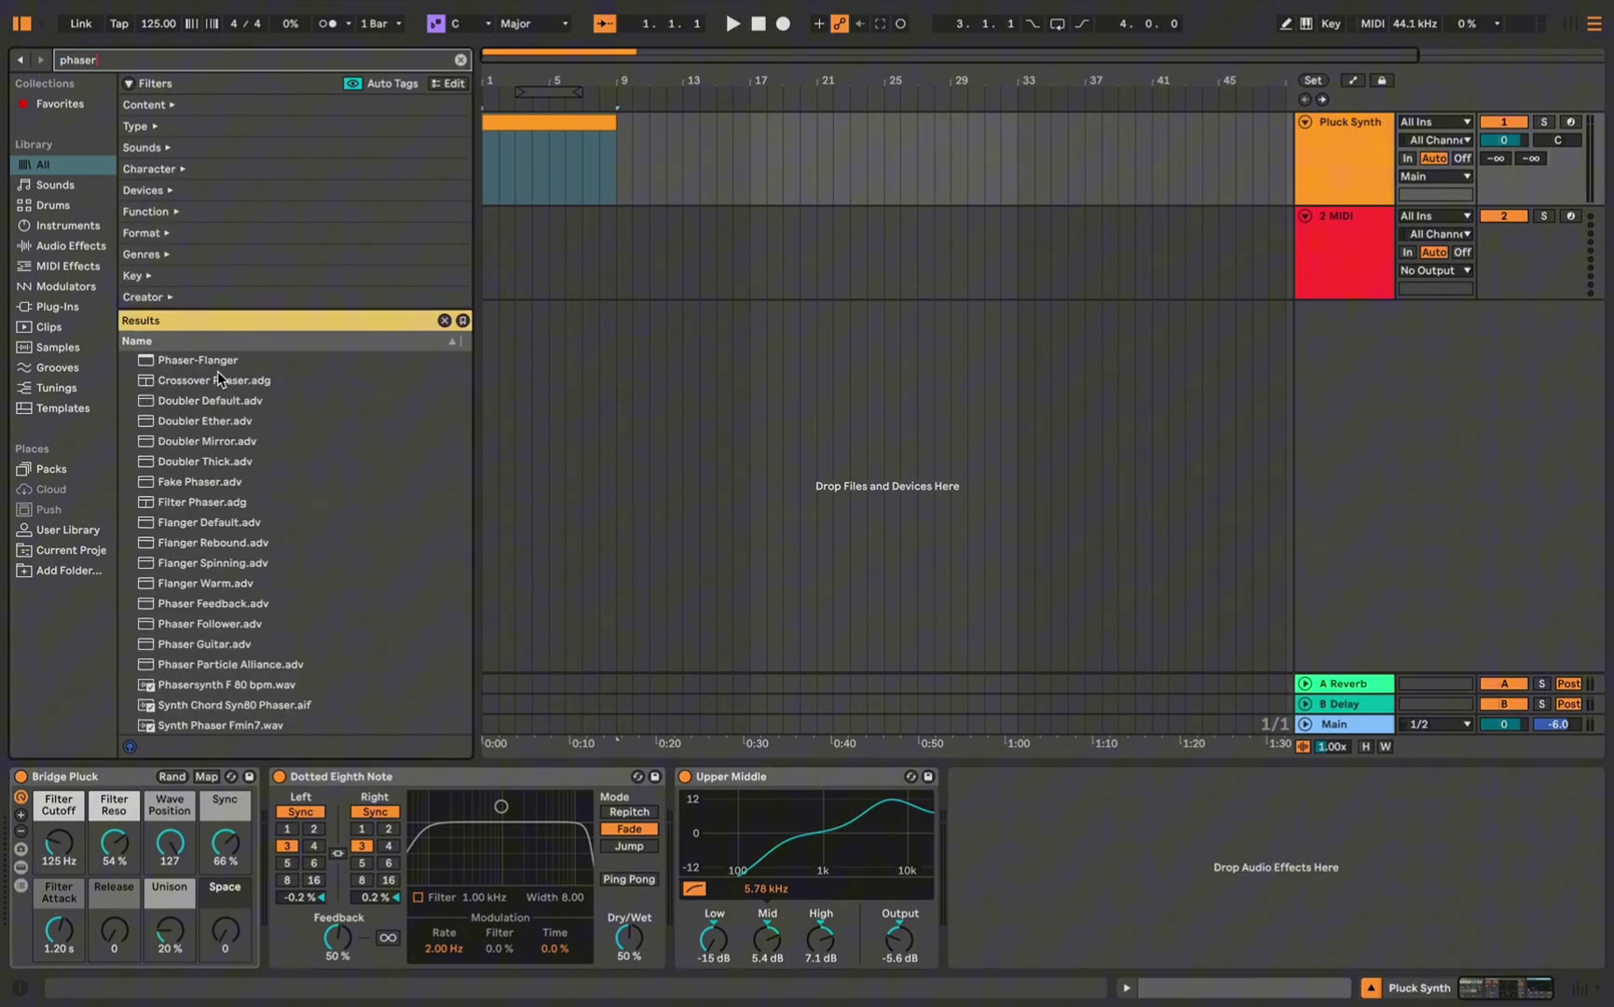
{"action": "left_click_drag", "start_coordinate": [217, 361], "coordinate": [1011, 850]}
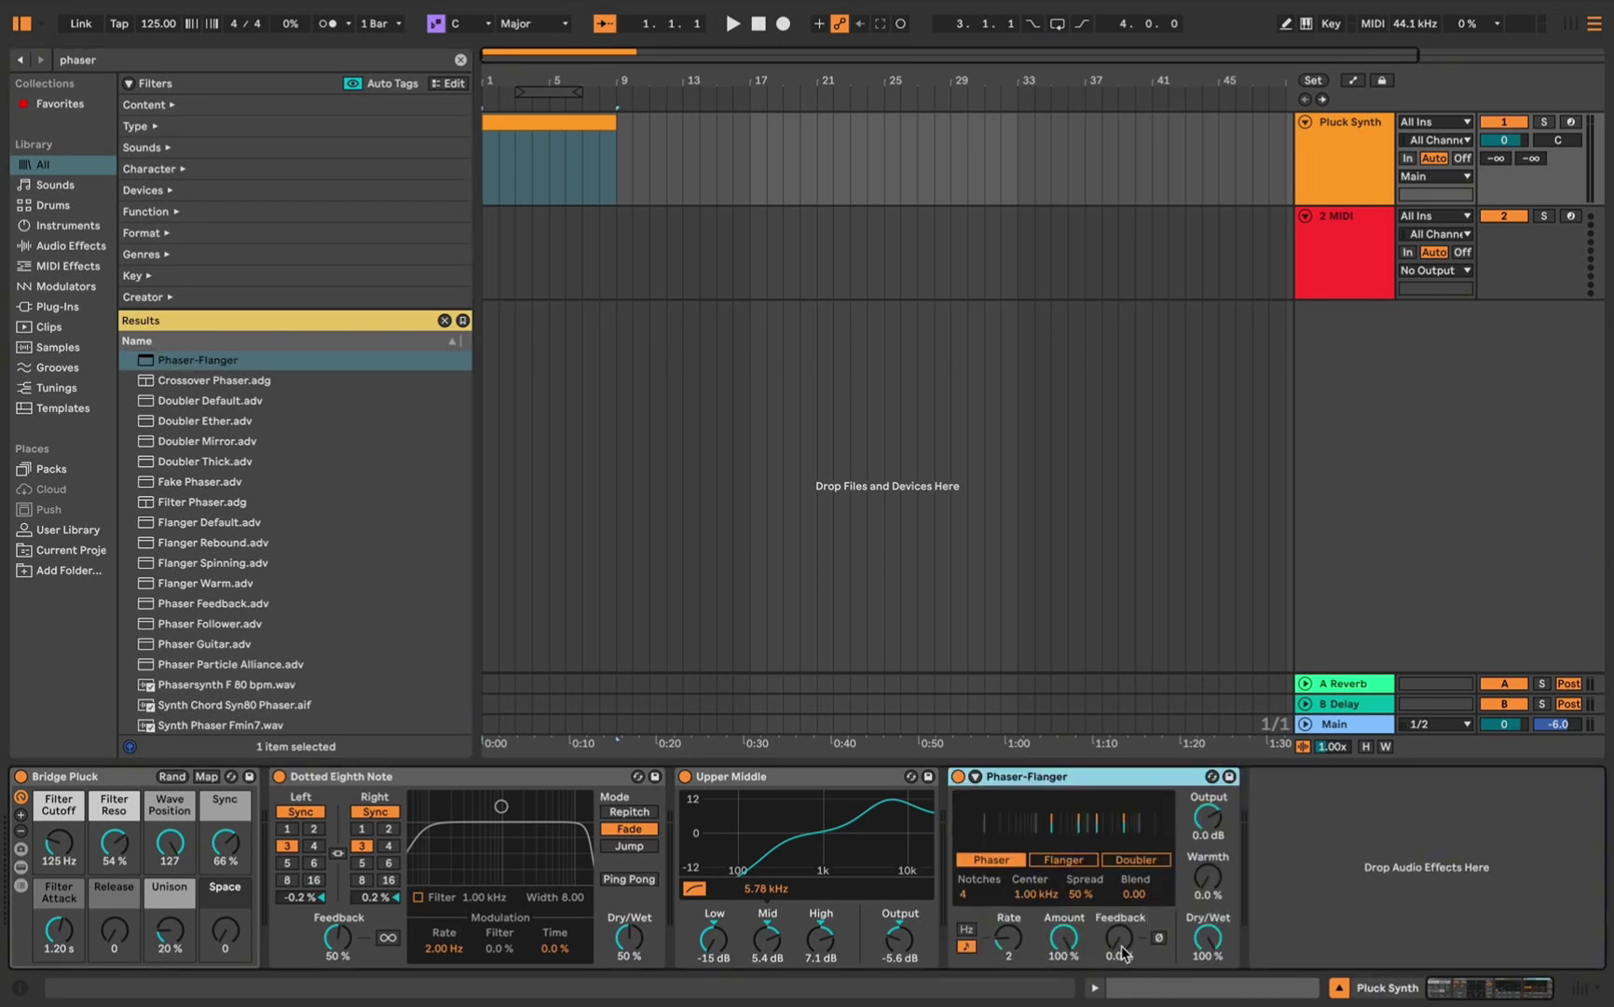
{"action": "left_click_drag", "start_coordinate": [1122, 947], "coordinate": [1122, 926]}
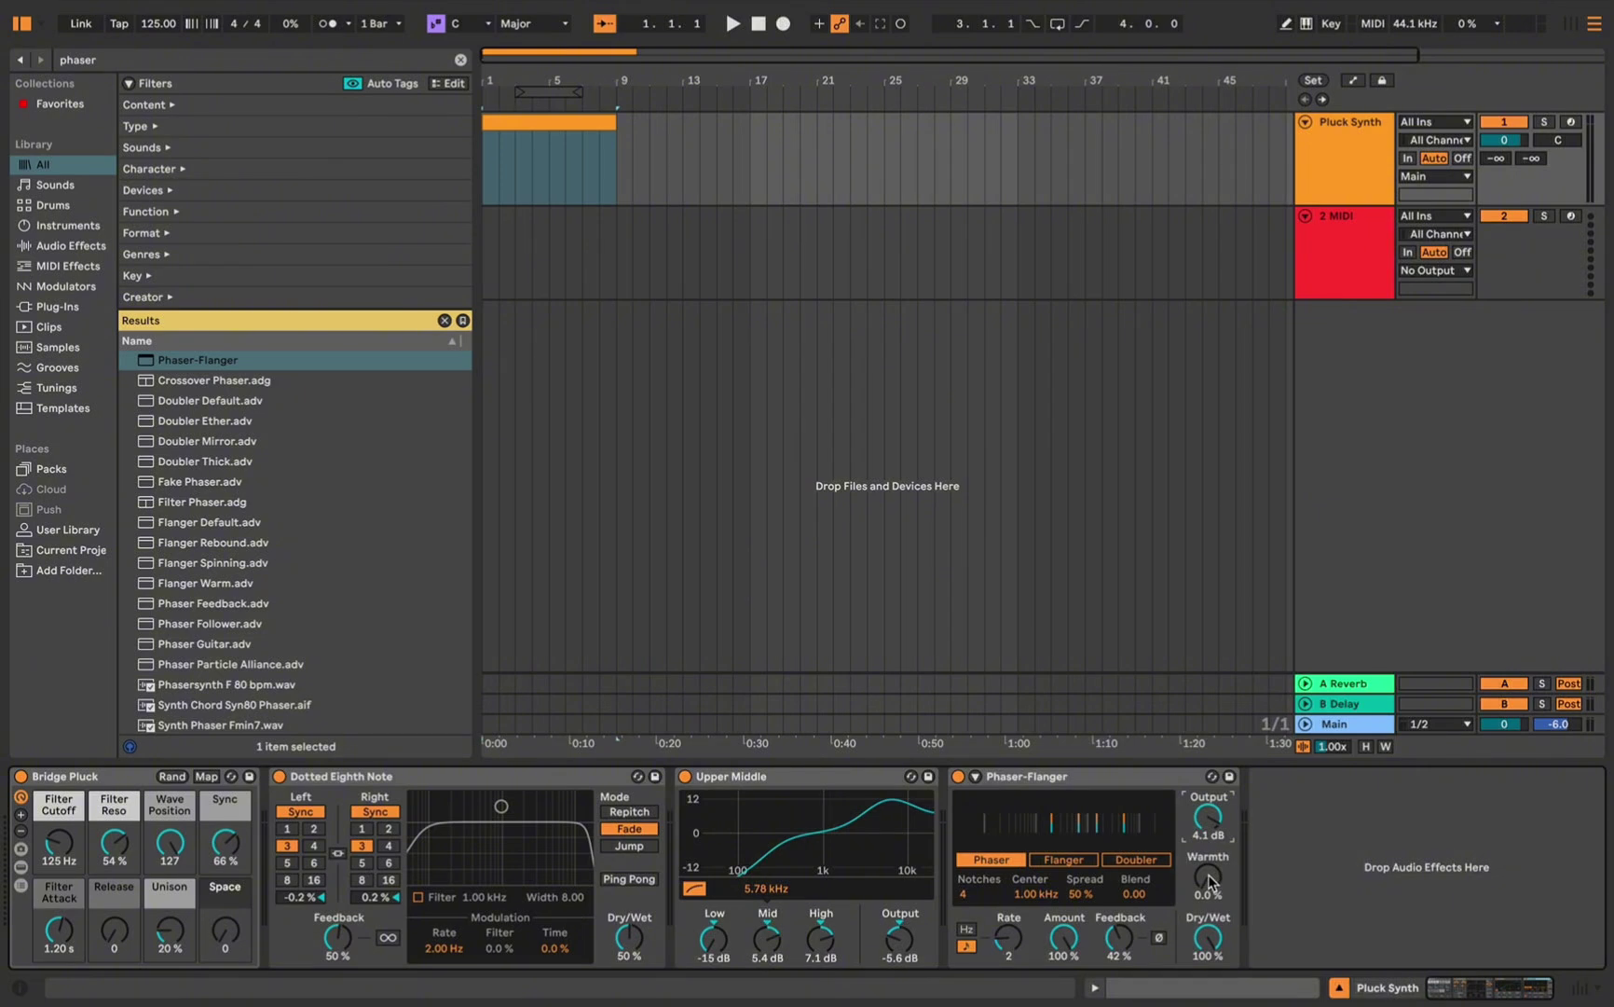
{"action": "left_click_drag", "start_coordinate": [1210, 878], "coordinate": [1210, 766]}
Shorten the Pluck Synth clip's loop to two bars, ending at bar 3, and play the arrangement back
{"action": "key", "text": "shift+Tab"}
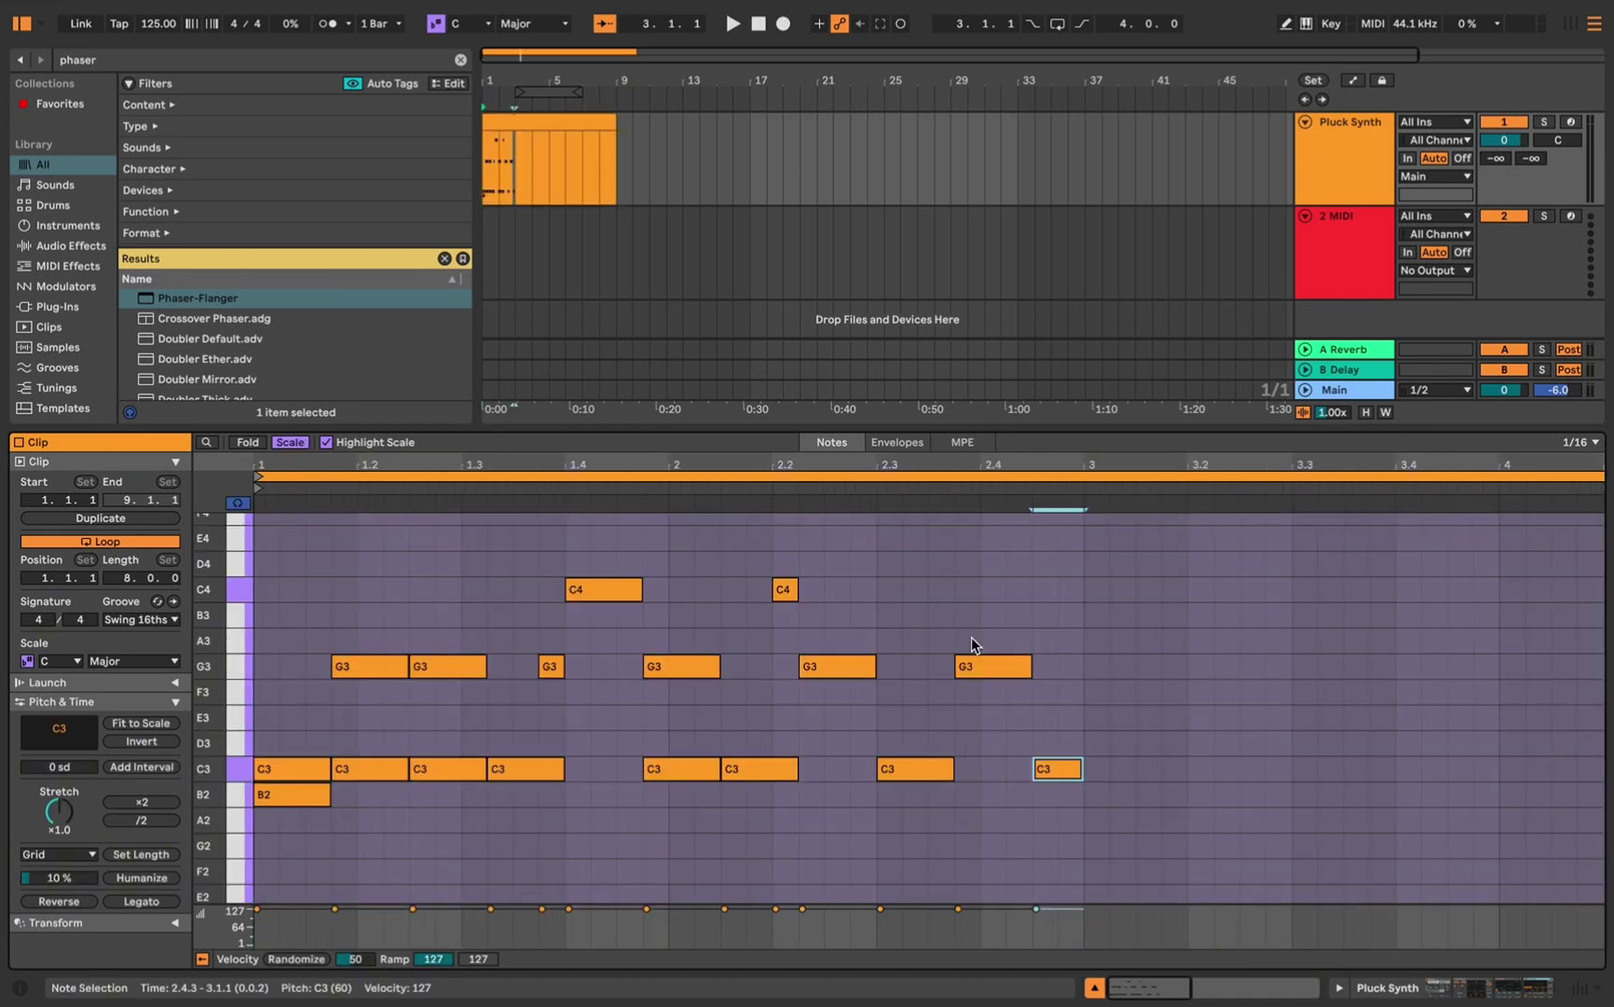
{"action": "key", "text": "minus"}
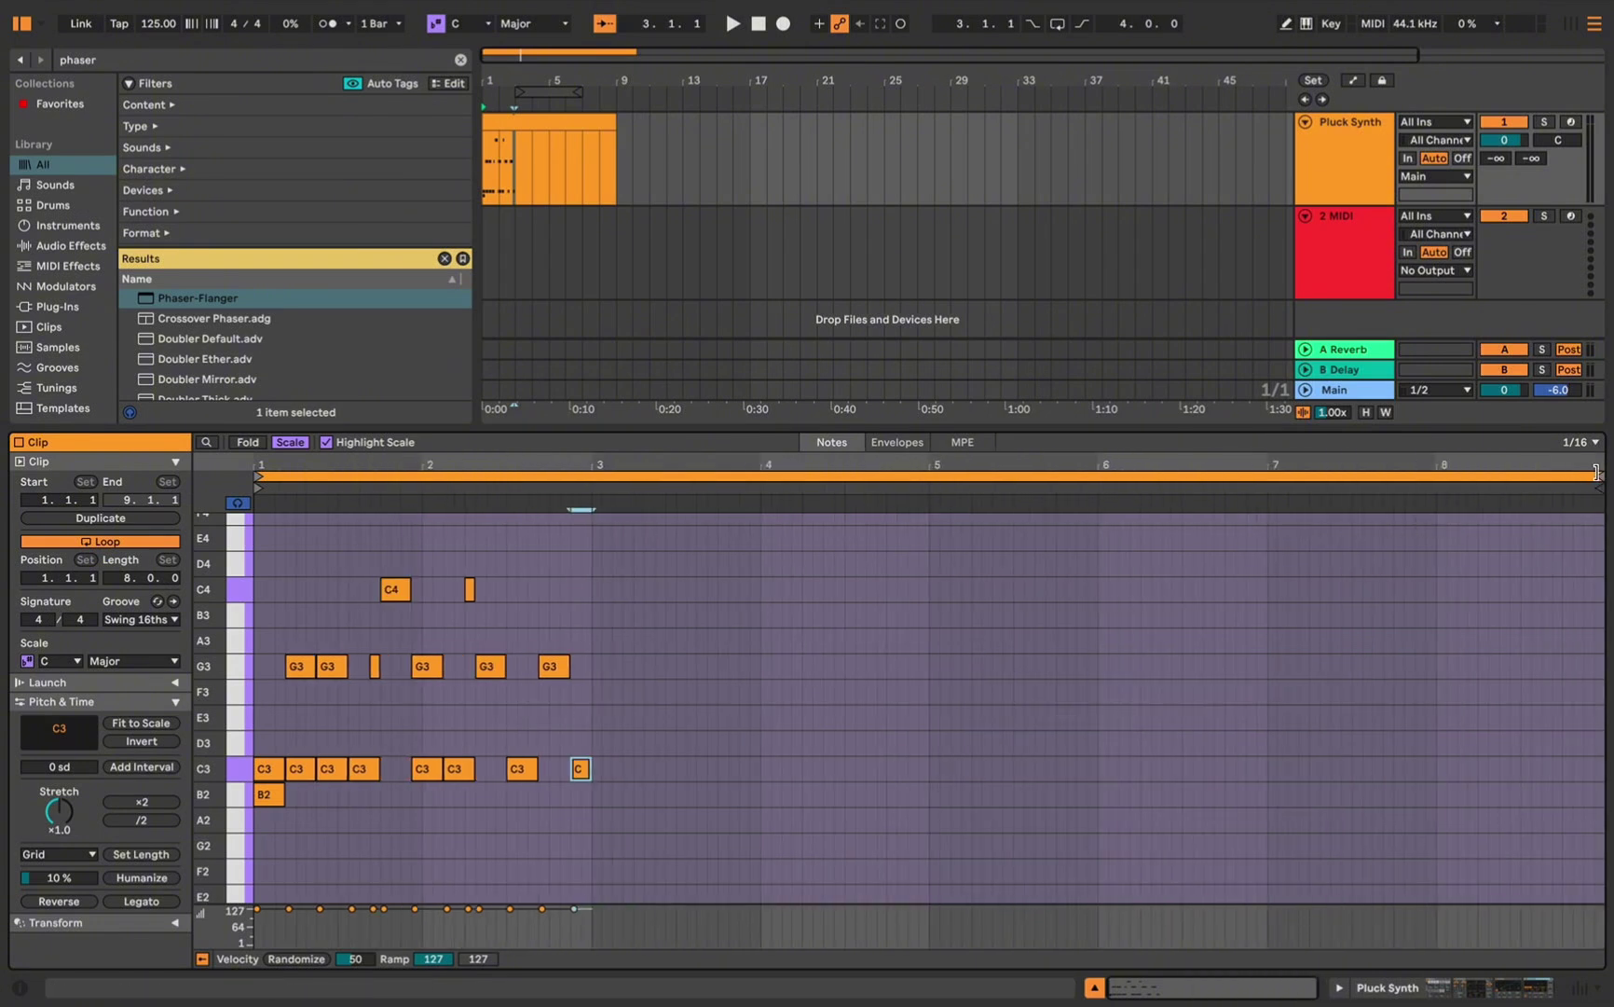
{"action": "left_click_drag", "start_coordinate": [1596, 473], "coordinate": [596, 529]}
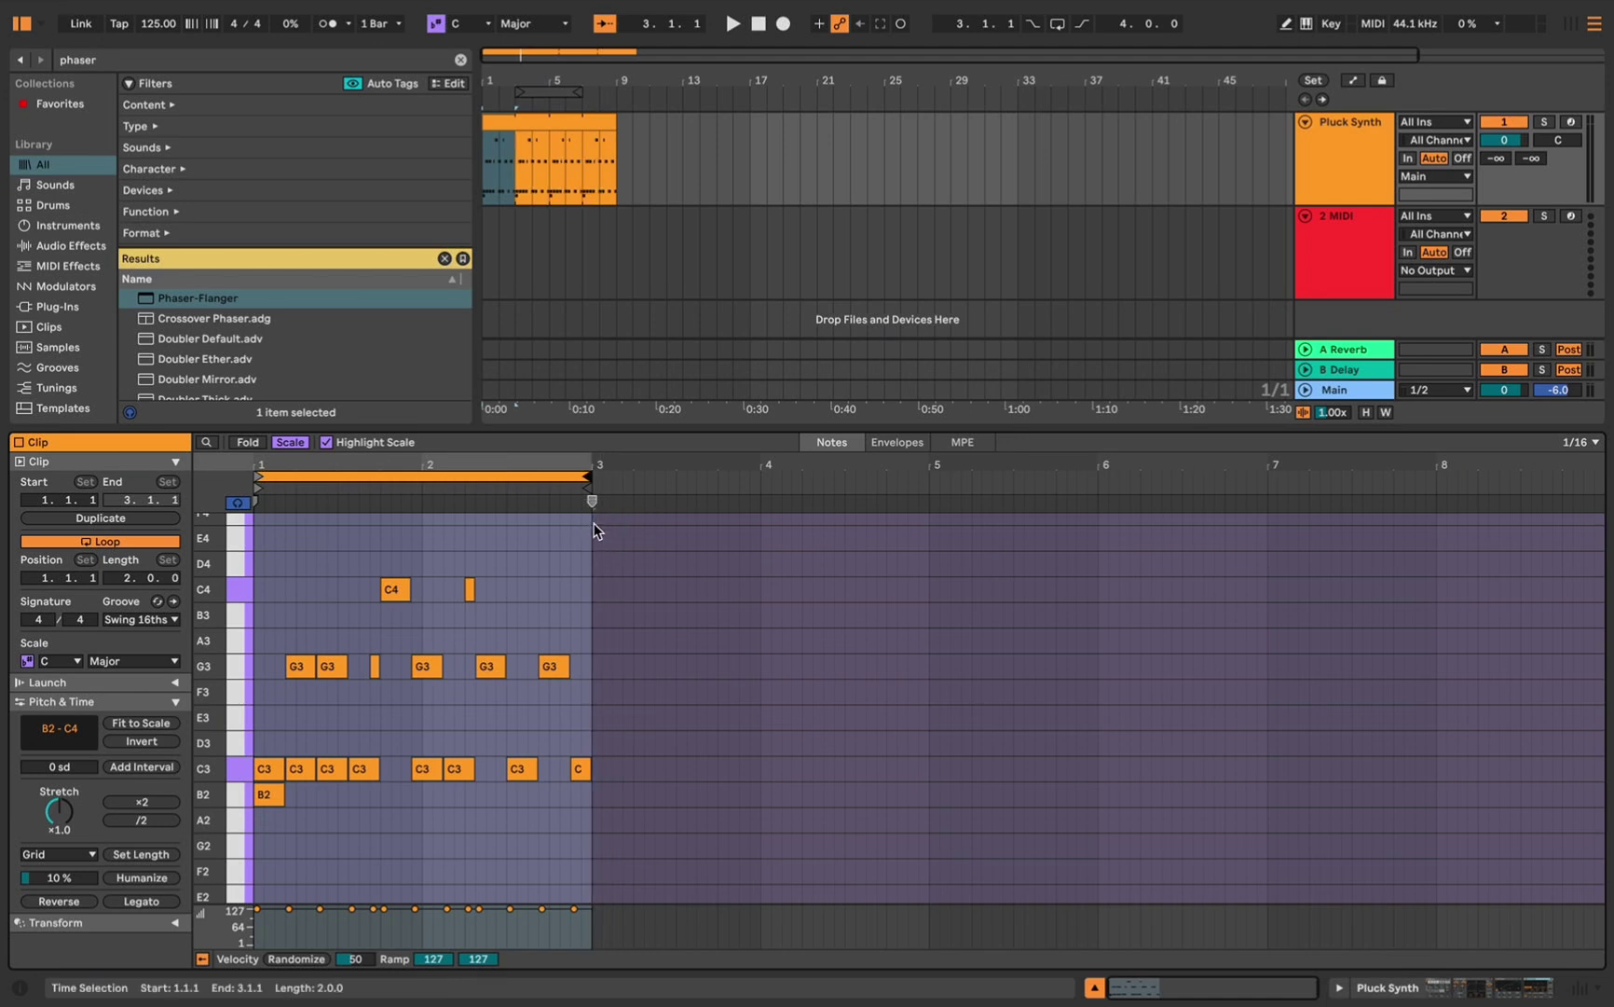
{"action": "key", "text": "space"}
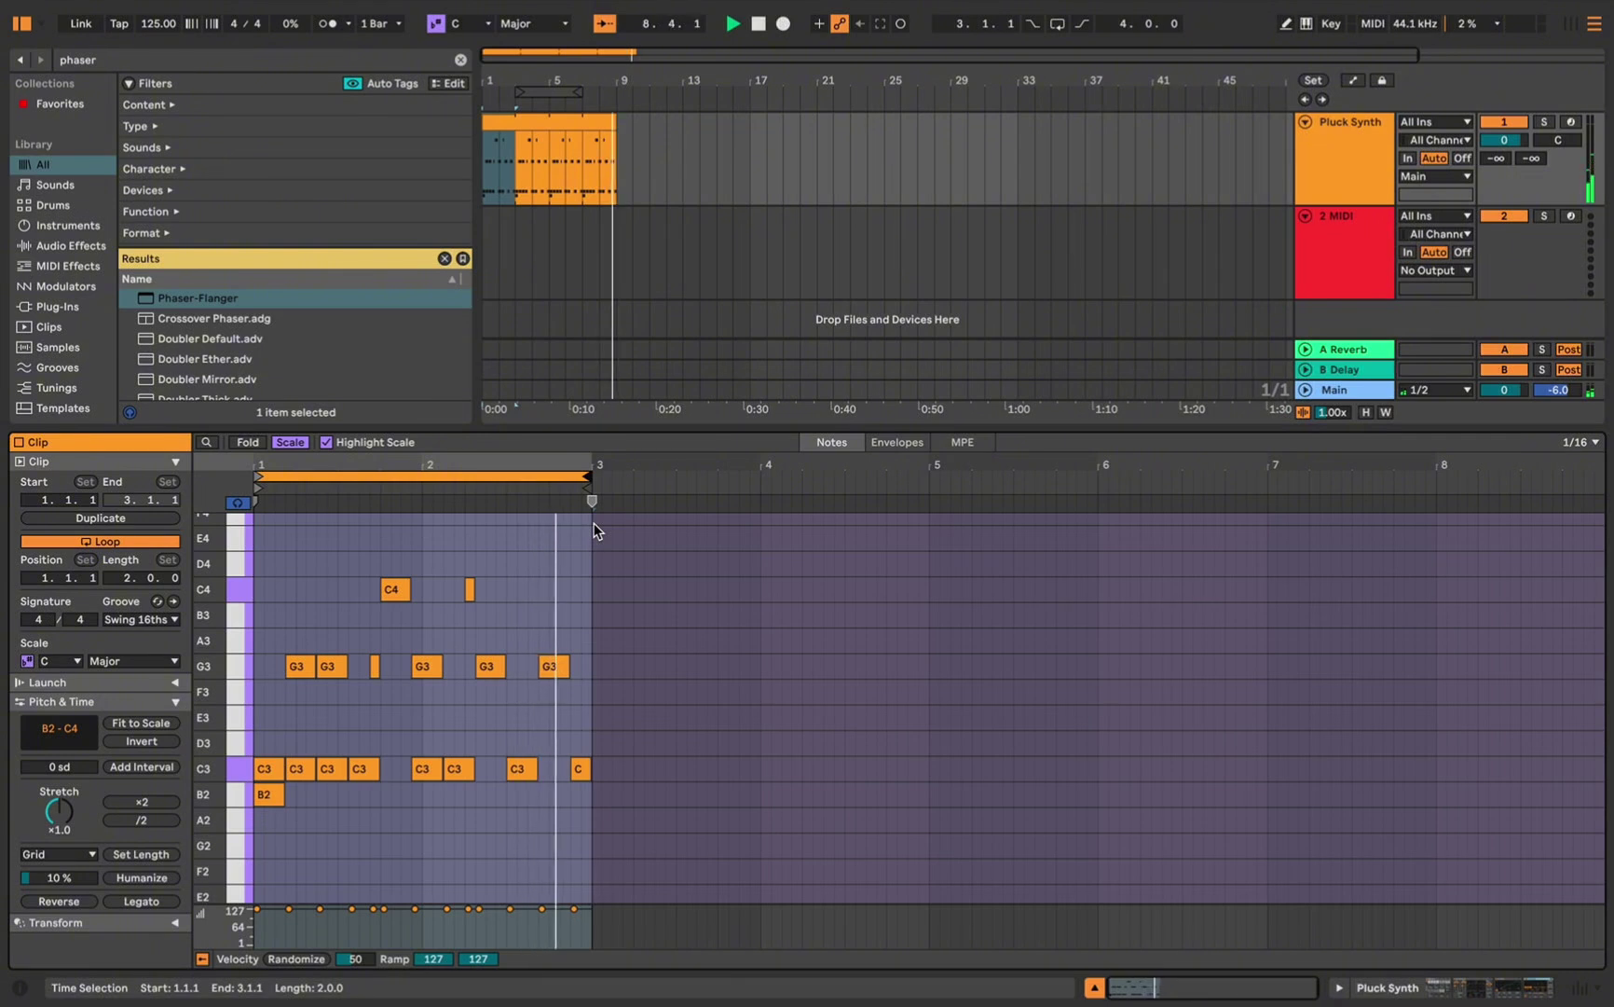
{"action": "key", "text": "space"}
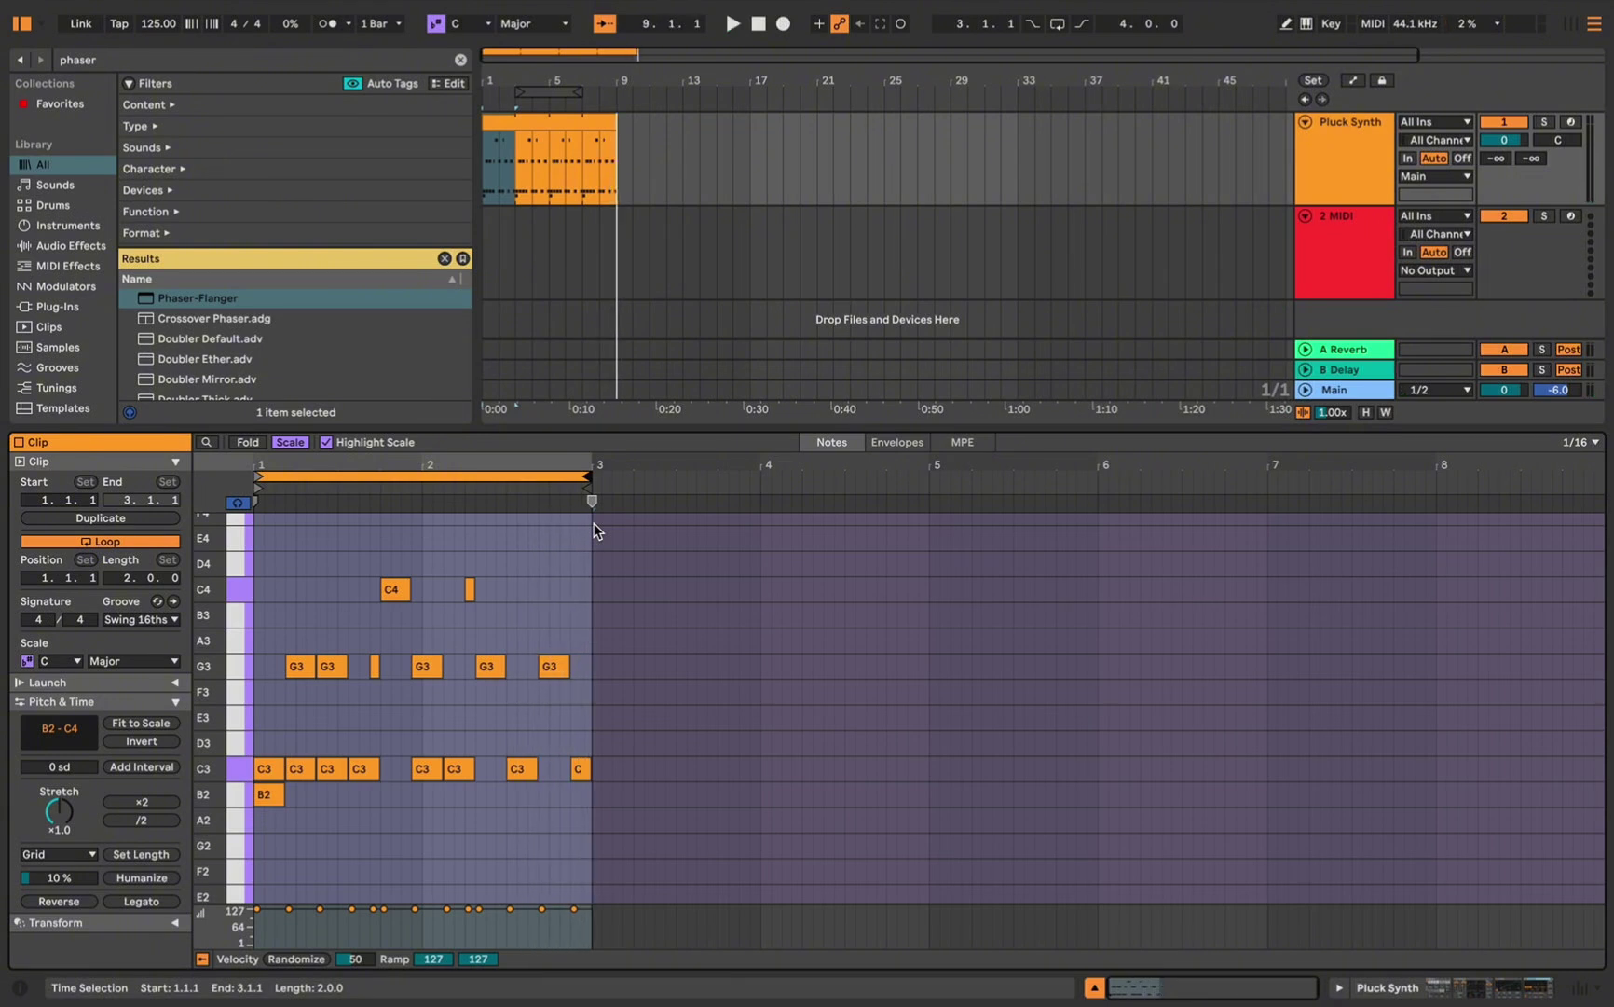
Insert an empty 8-bar MIDI clip on the 2 MIDI track, from bar 1 to bar 9
{"action": "left_click_drag", "start_coordinate": [481, 247], "coordinate": [611, 258]}
{"action": "right_click", "coordinate": [555, 241]}
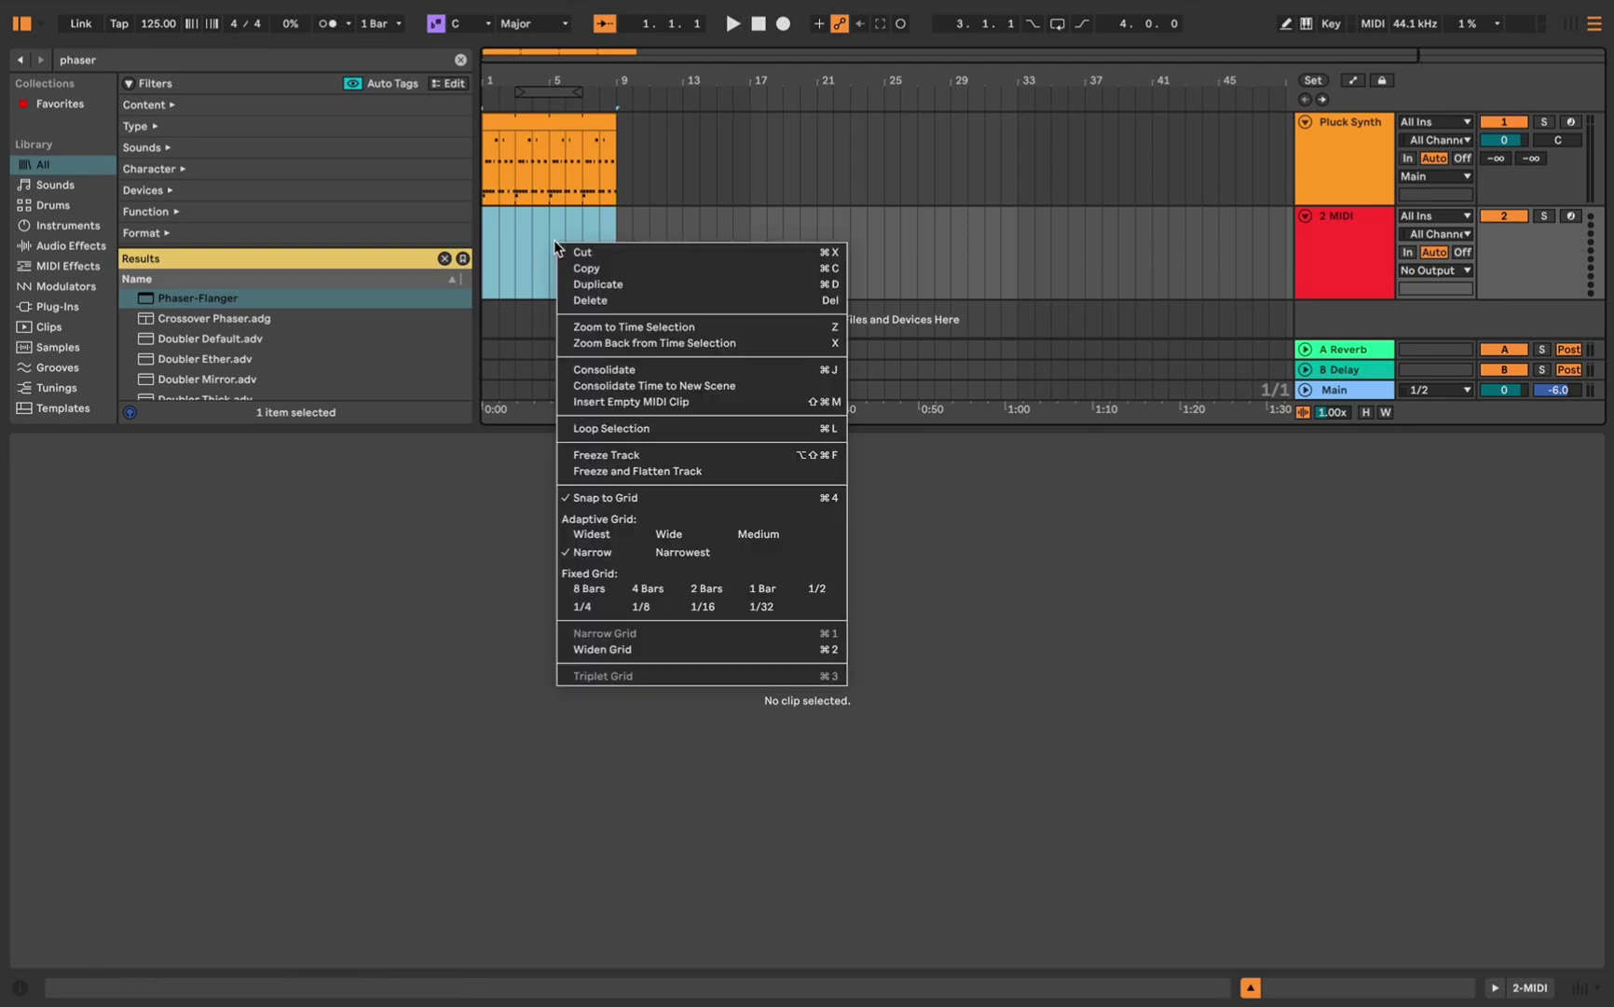
{"action": "left_click", "coordinate": [732, 401]}
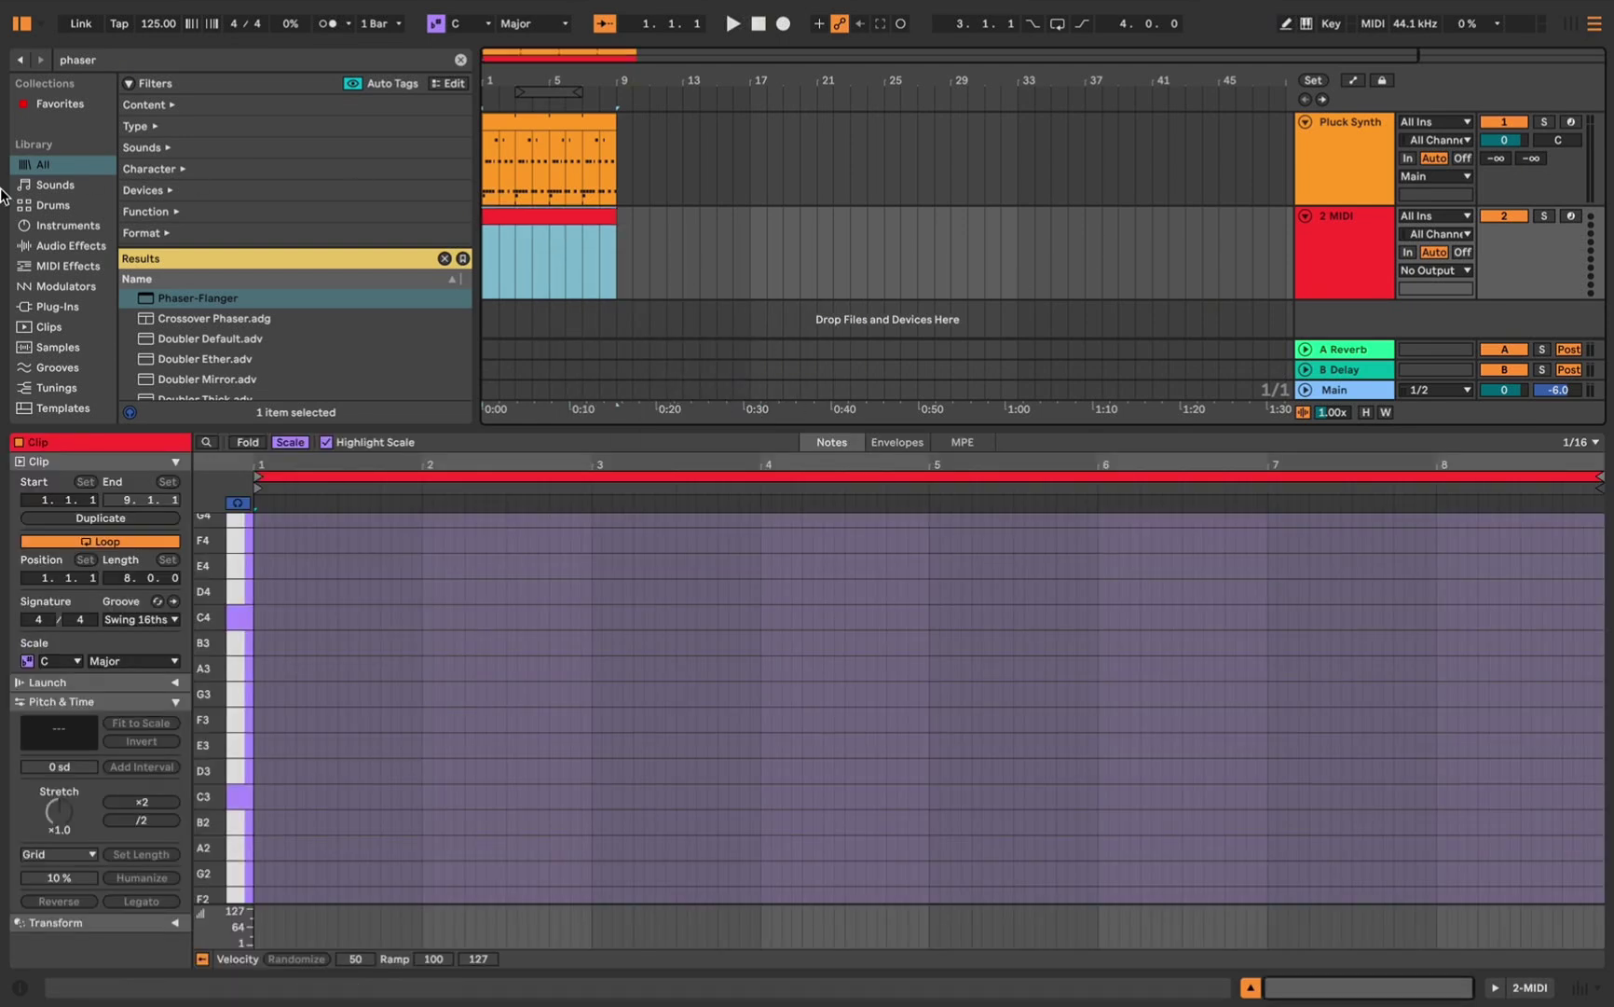
Load an empty Drum Rack onto the 2 MIDI track
{"action": "left_click", "coordinate": [64, 206]}
{"action": "left_click", "coordinate": [459, 61]}
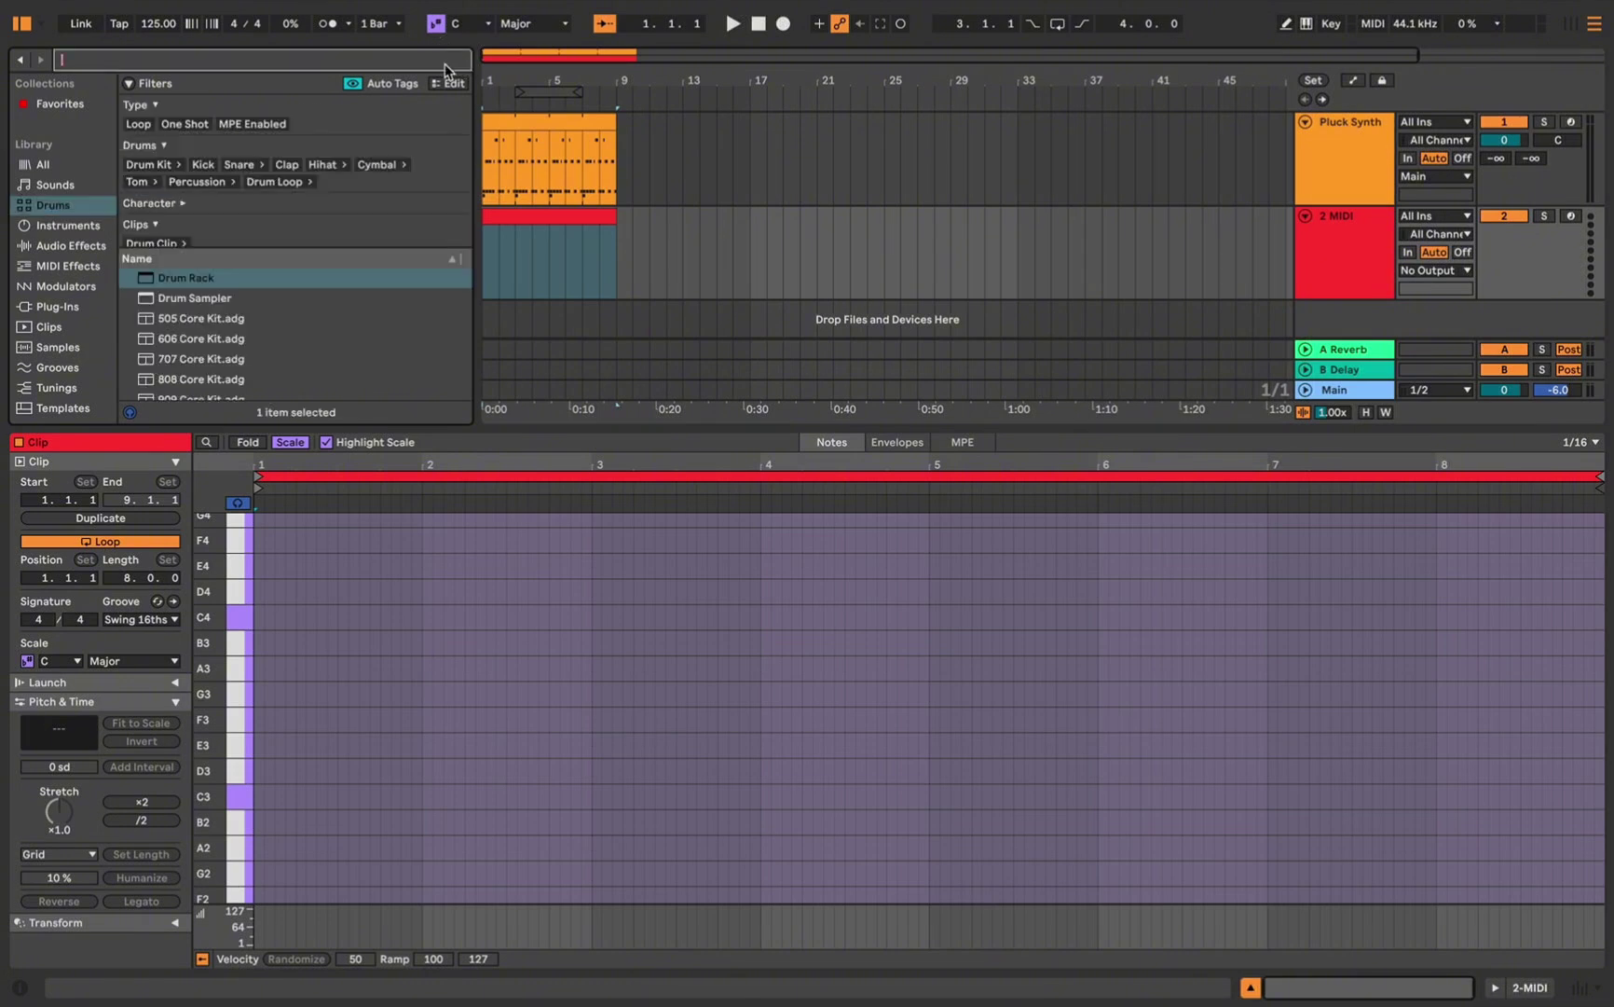
{"action": "left_click_drag", "start_coordinate": [172, 277], "coordinate": [556, 233]}
Rename the Drum Rack track as Hi-Hats
{"action": "right_click", "coordinate": [1324, 235]}
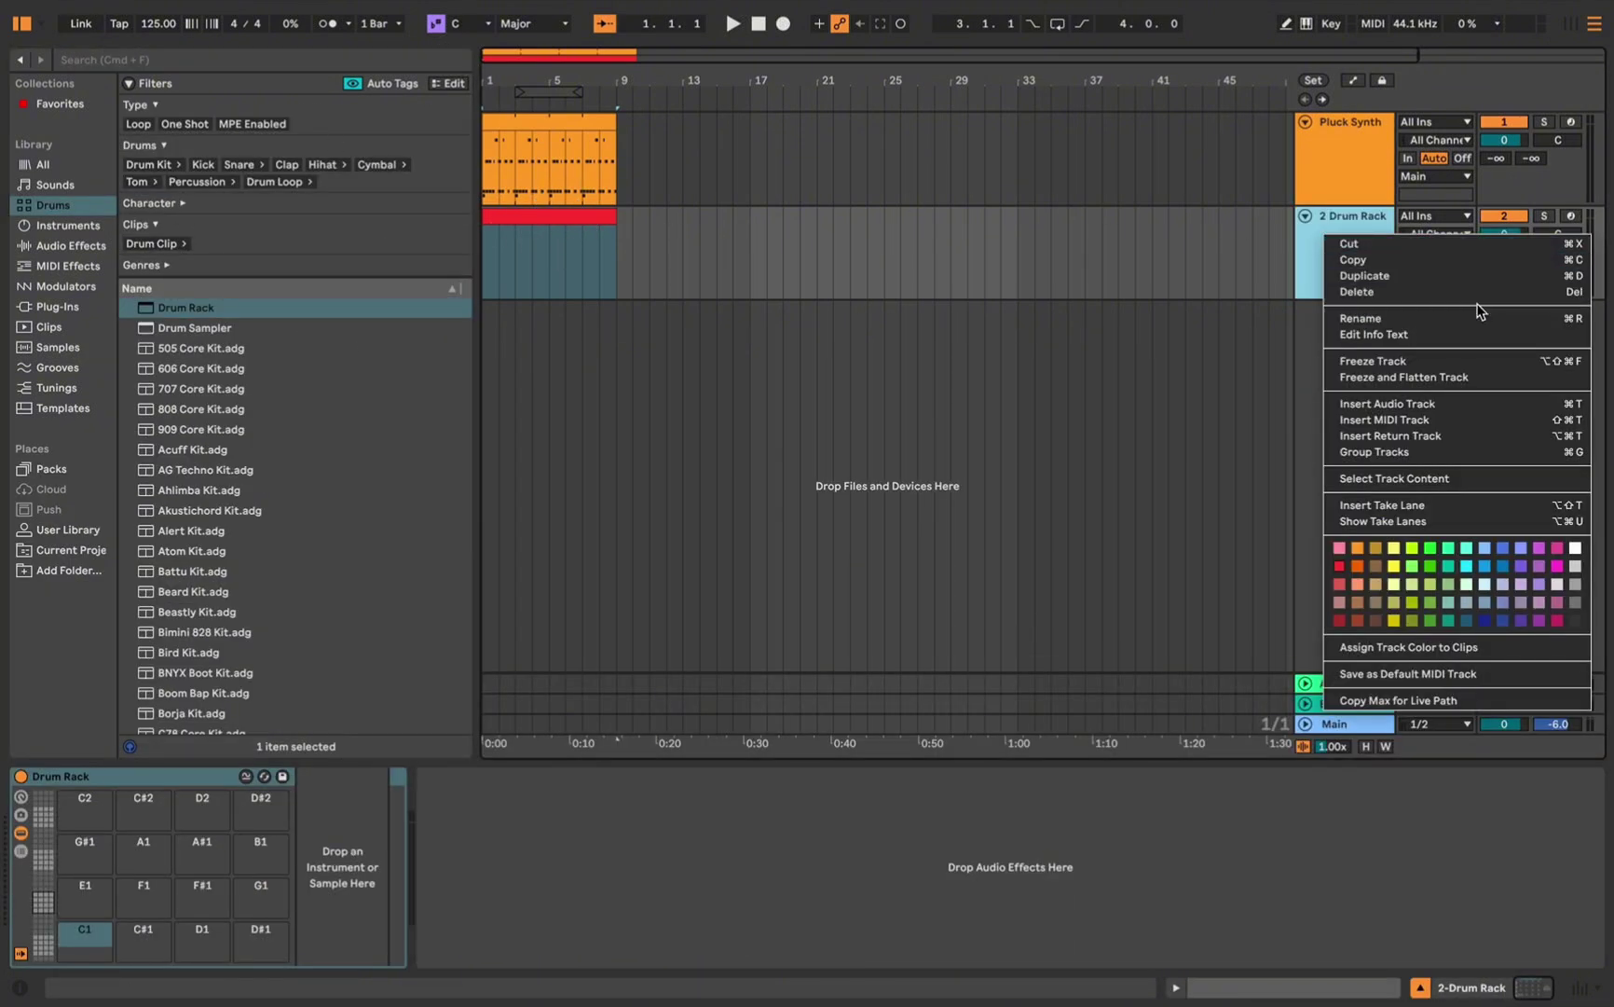
{"action": "left_click", "coordinate": [1443, 319]}
{"action": "type", "text": "H"}
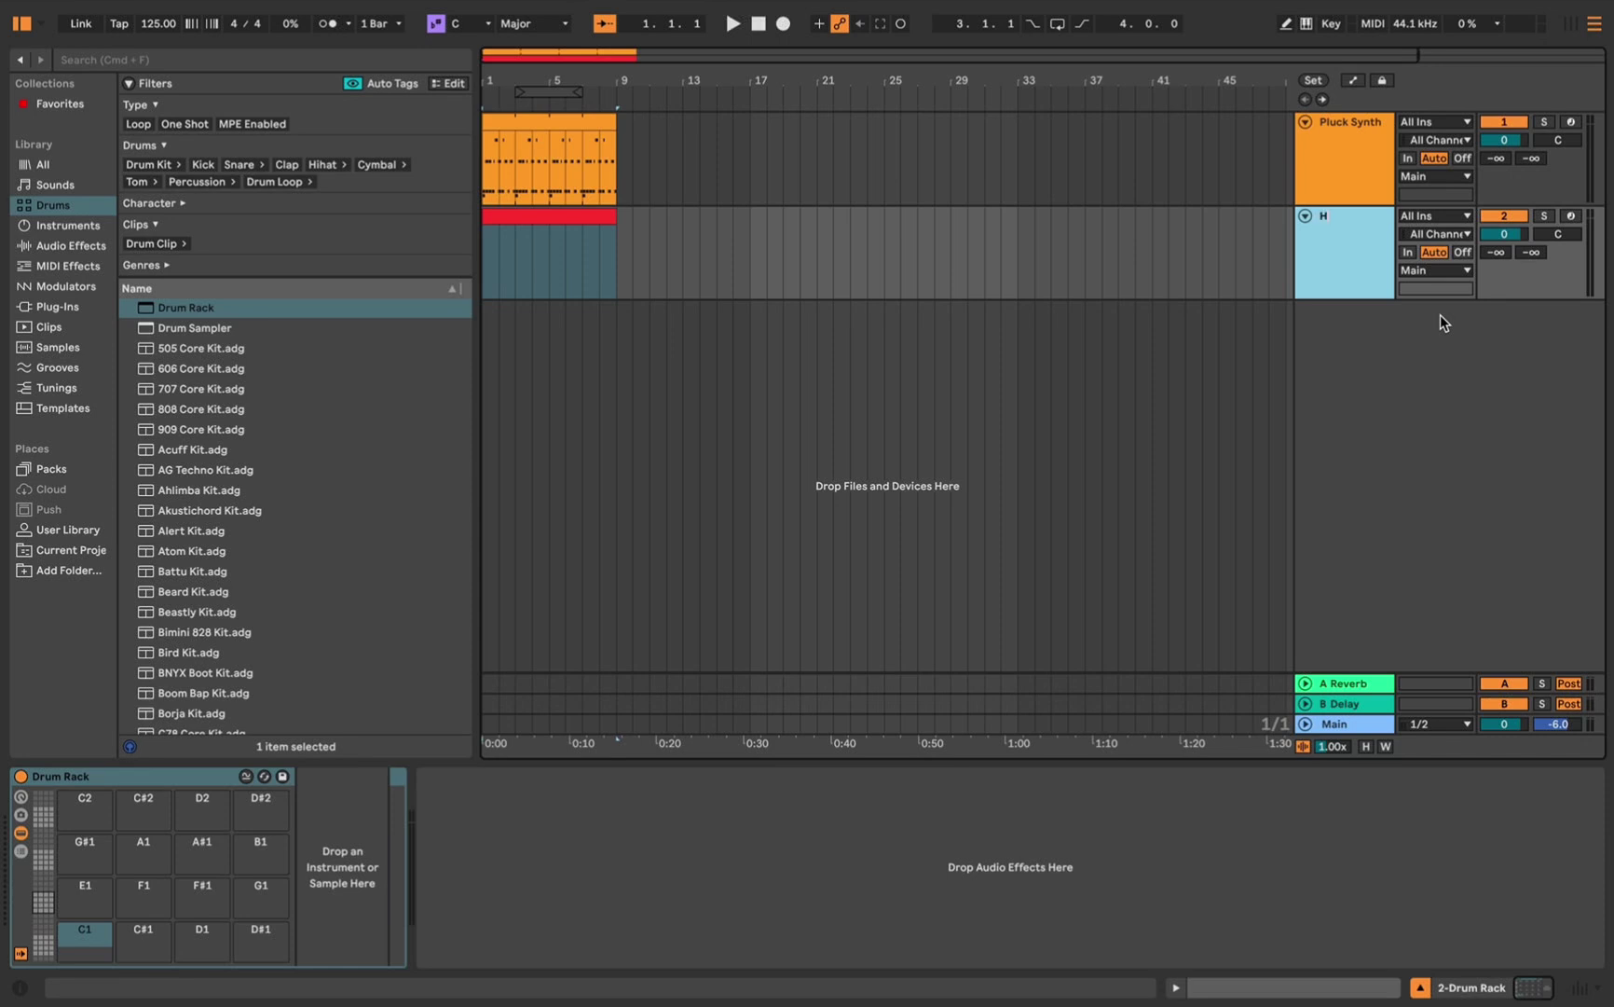
{"action": "type", "text": "i-Hats"}
{"action": "key", "text": "Return"}
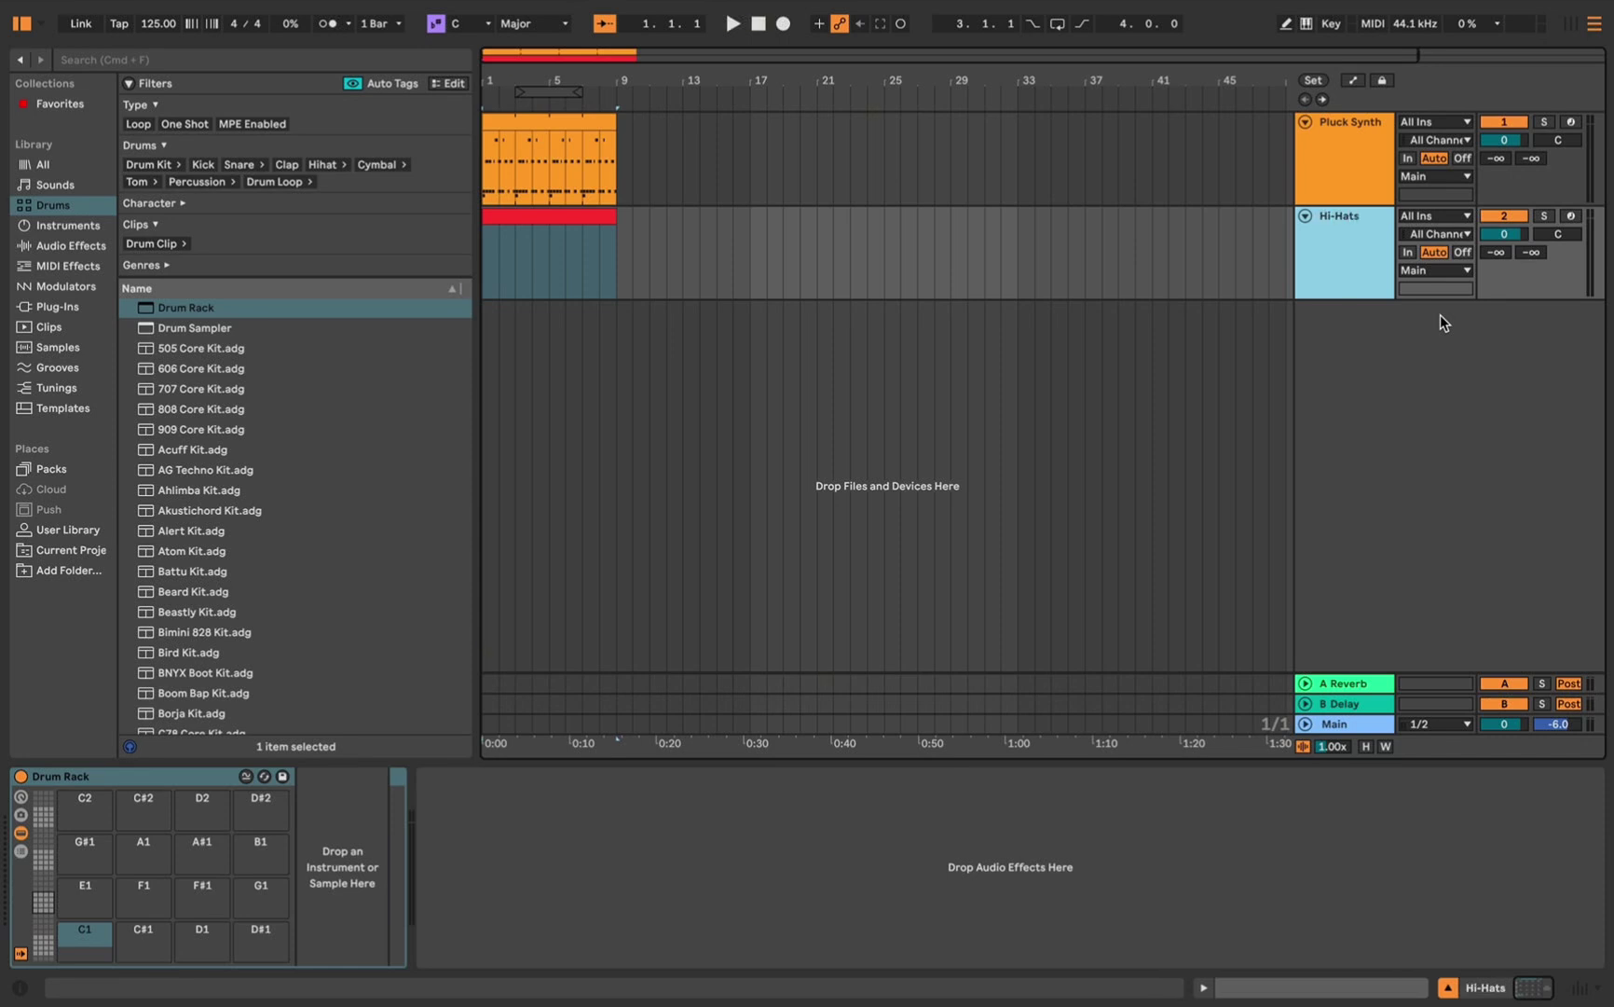
Place Hihat Closed 80s UK Disco Vinyl on pad F1 and Hihat Closed Alien Spawn 1 on pad F#1, and lower both samples' volumes
{"action": "key", "text": "super+f"}
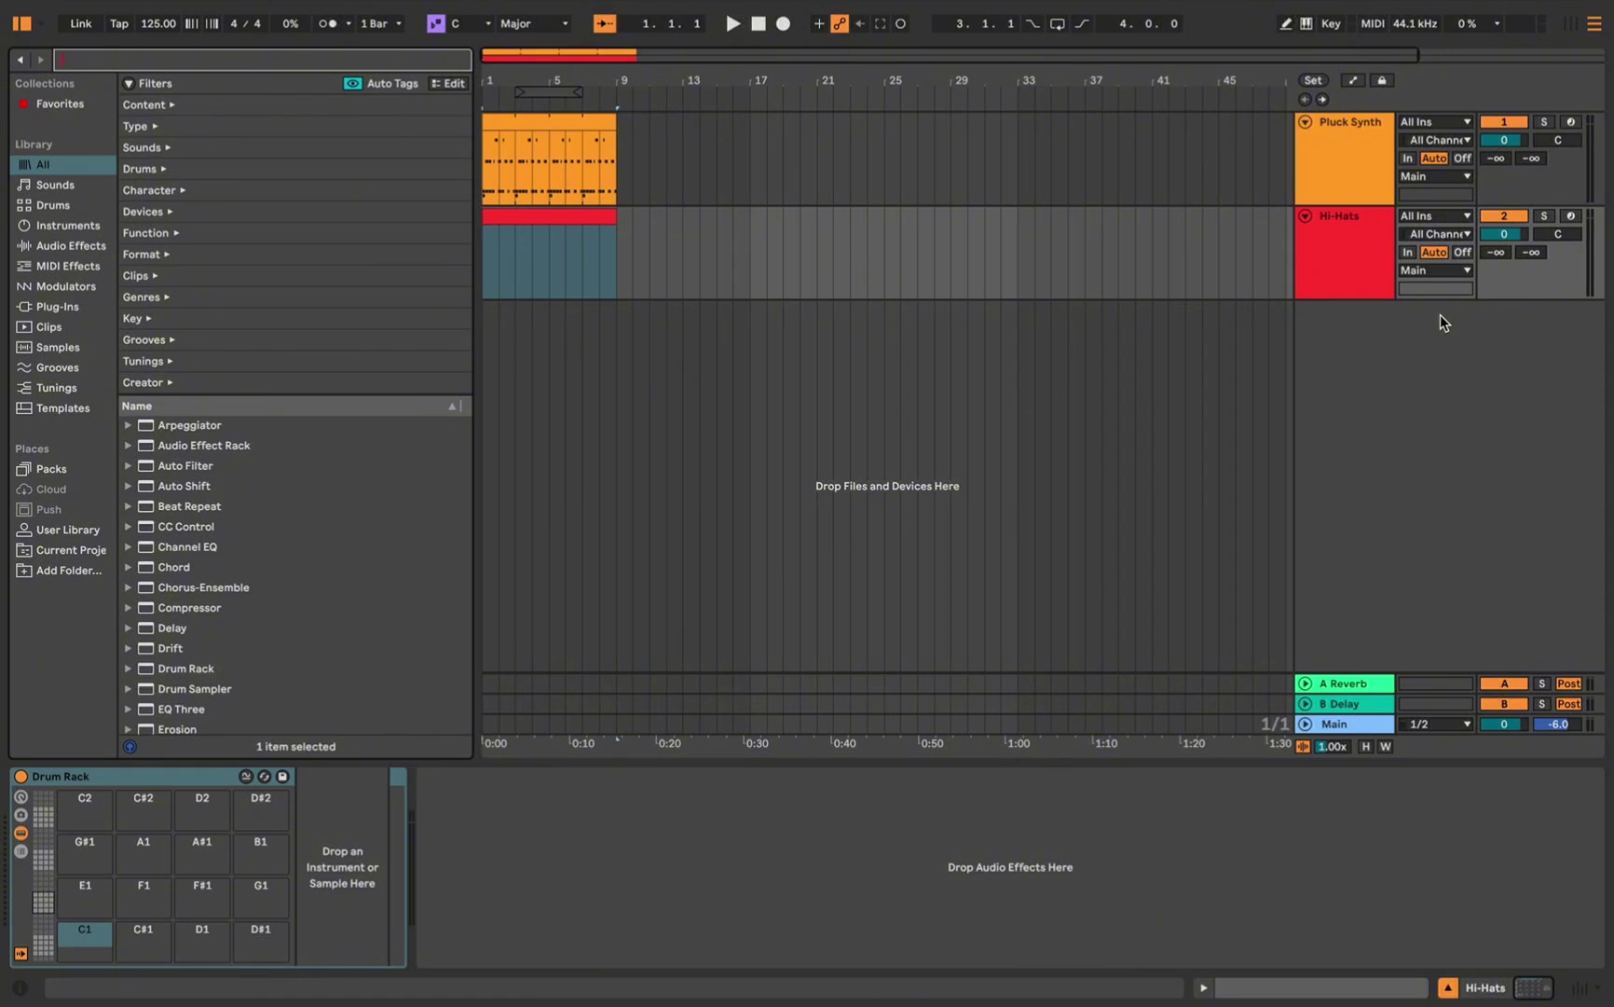
{"action": "type", "text": "disco"}
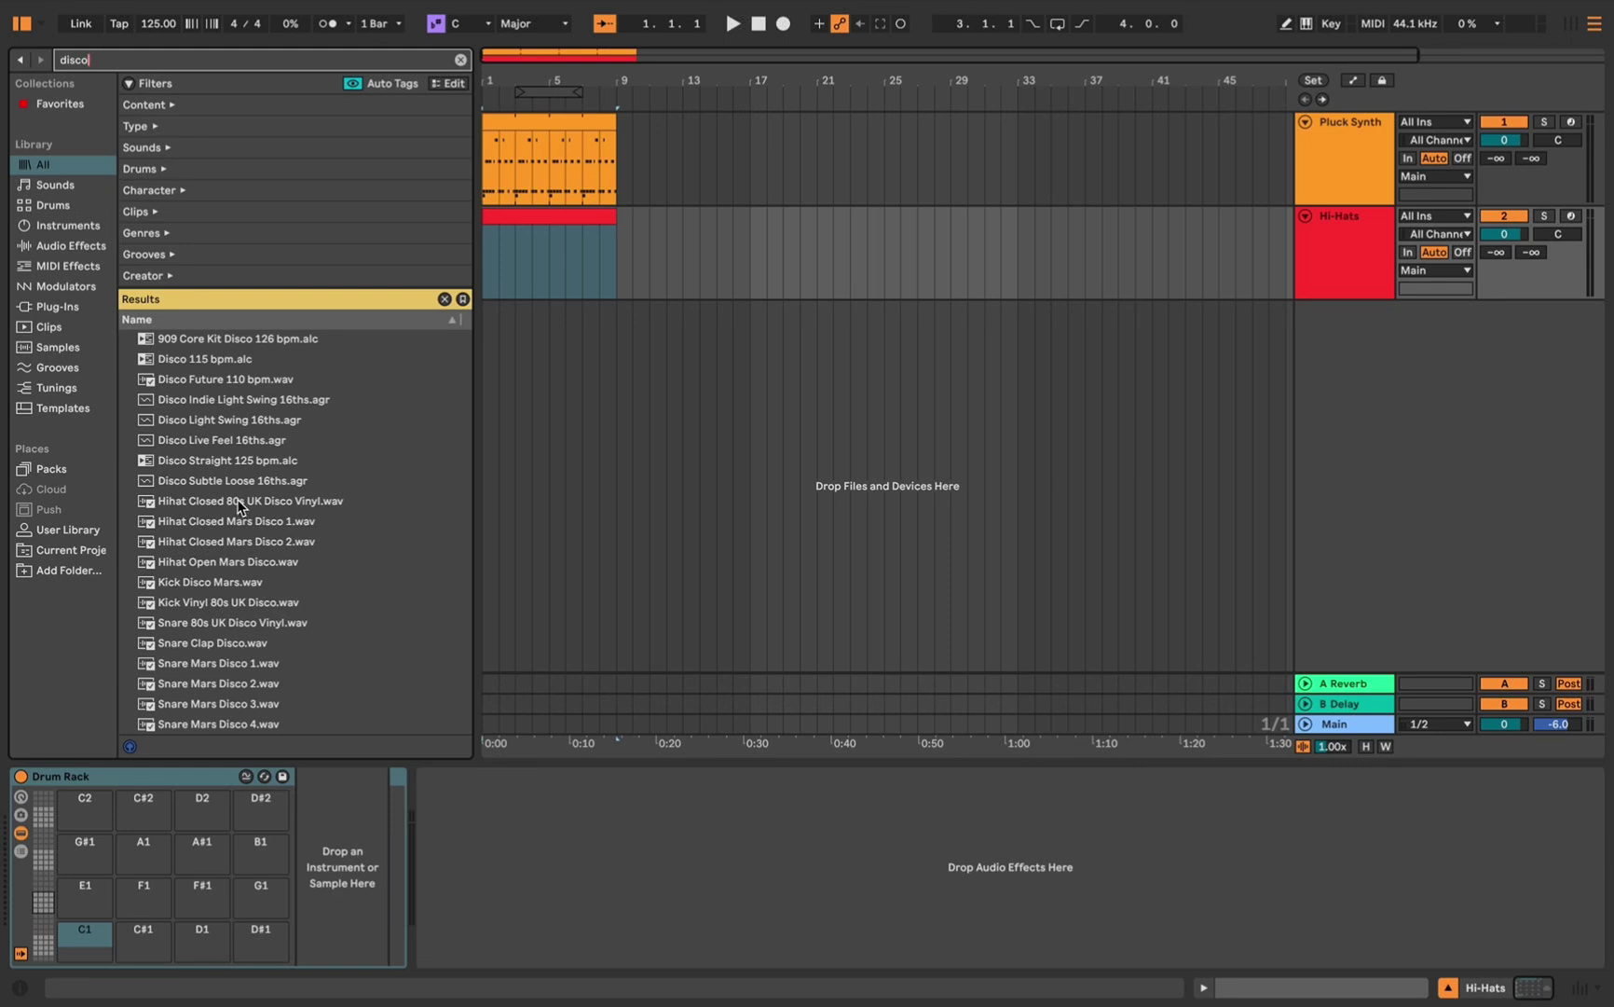
{"action": "left_click_drag", "start_coordinate": [237, 502], "coordinate": [143, 890]}
{"action": "left_click", "coordinate": [460, 59]}
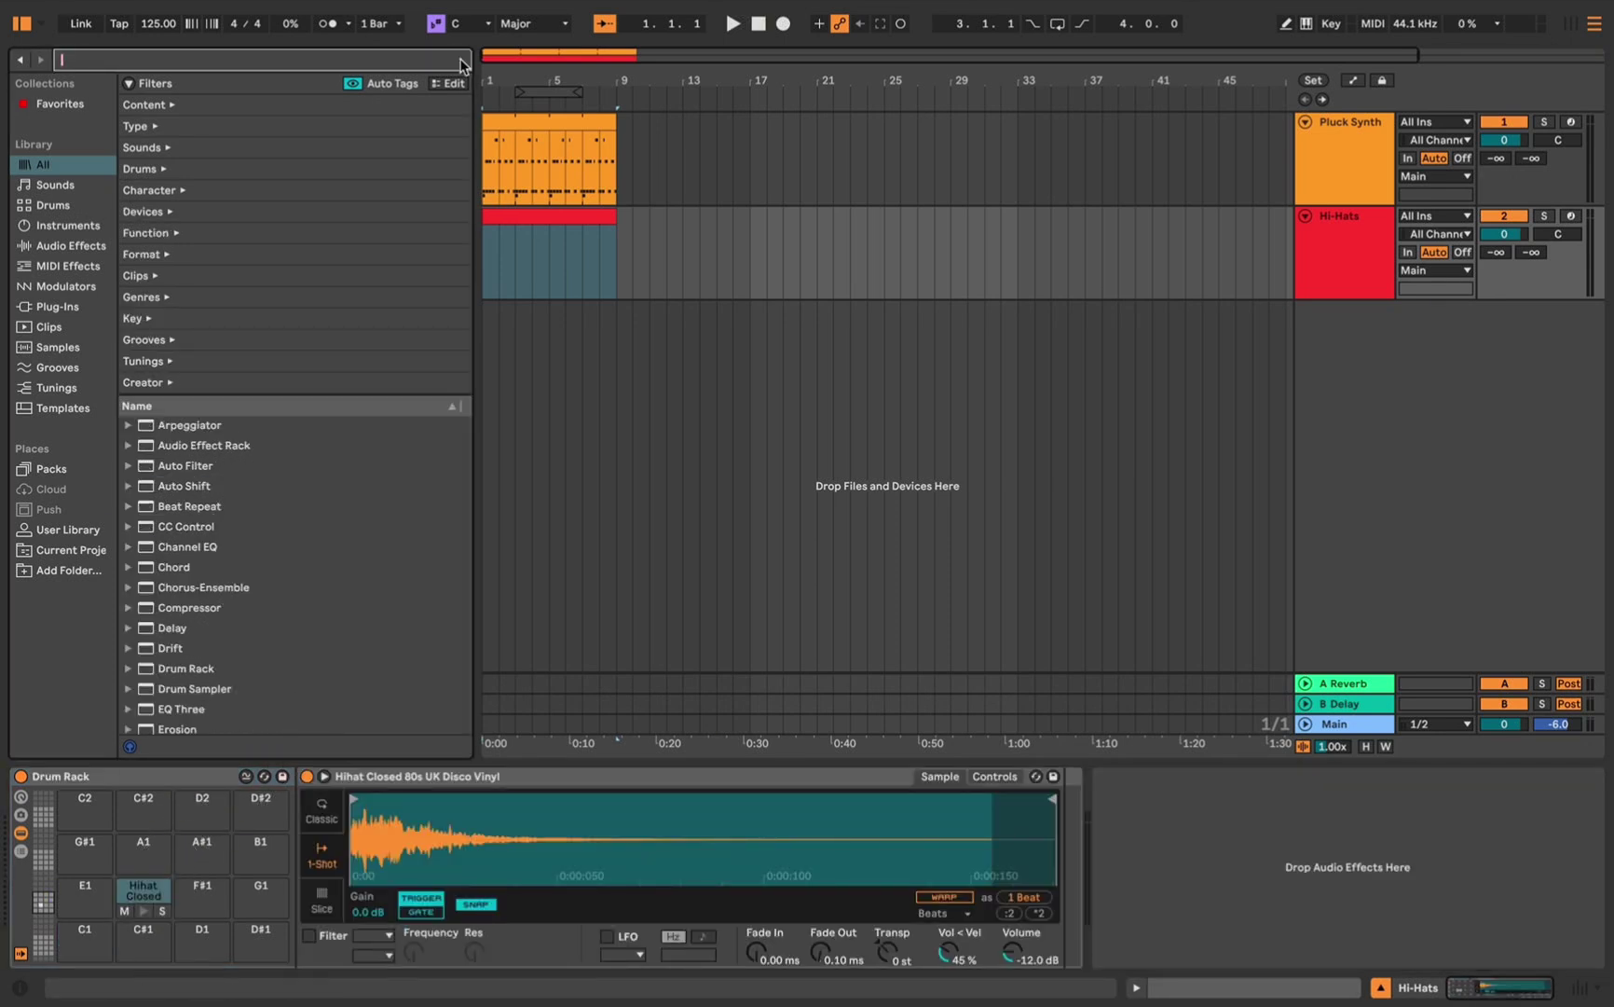
{"action": "type", "text": "alien"}
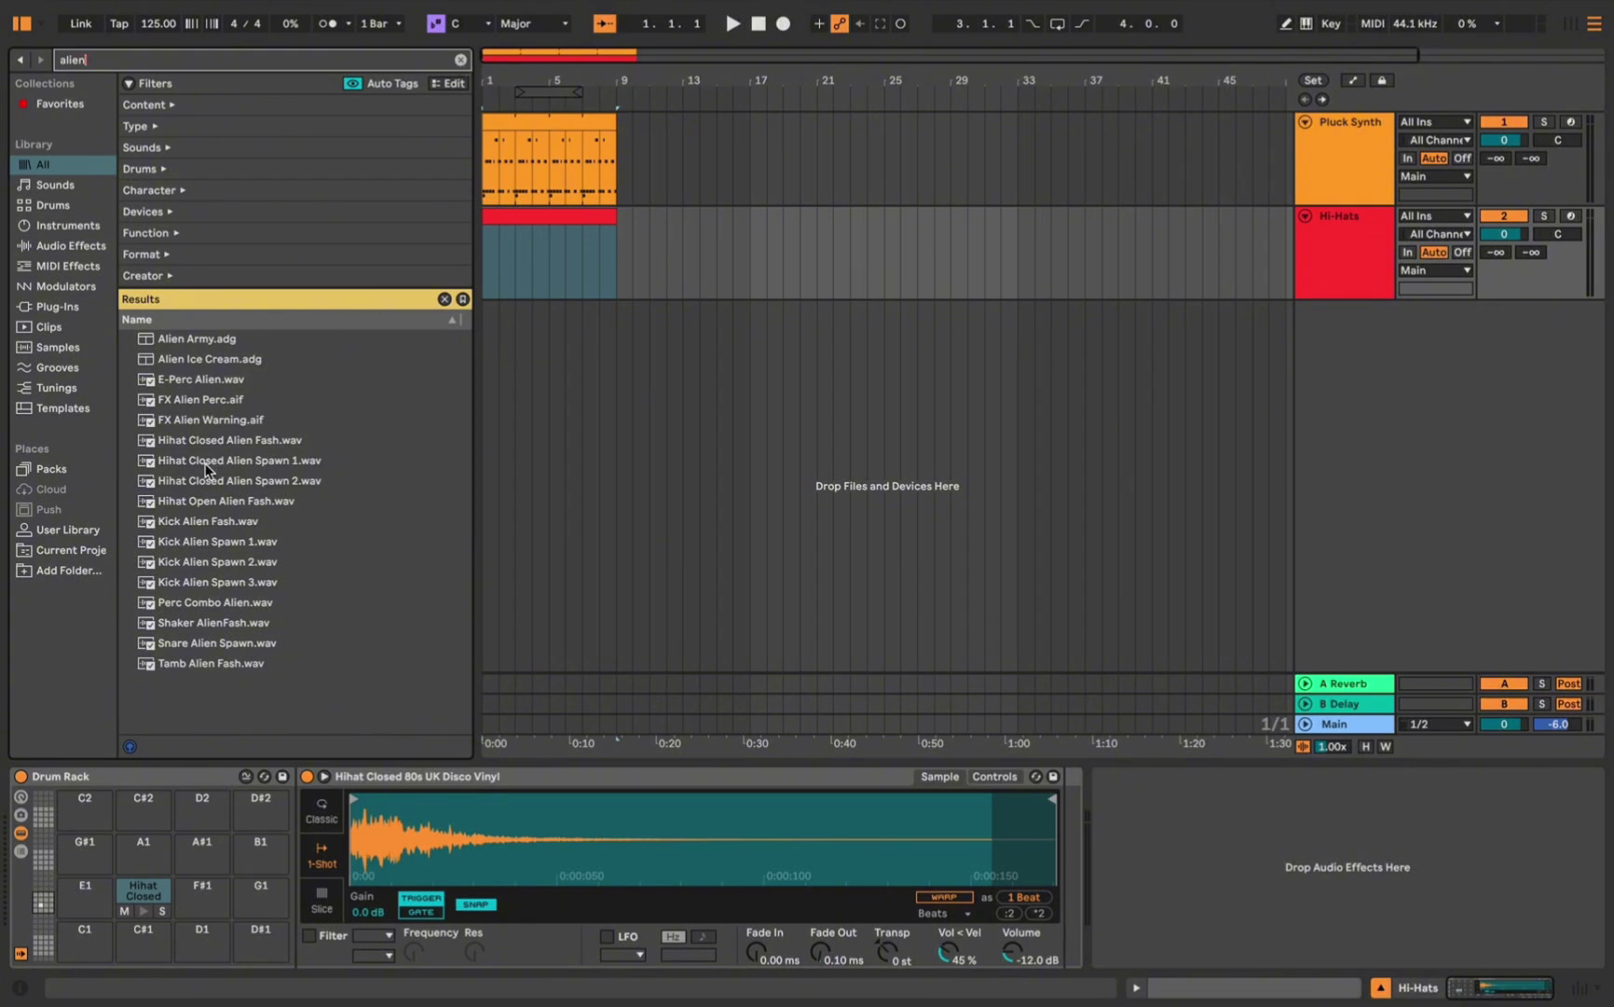
{"action": "left_click_drag", "start_coordinate": [206, 462], "coordinate": [203, 895]}
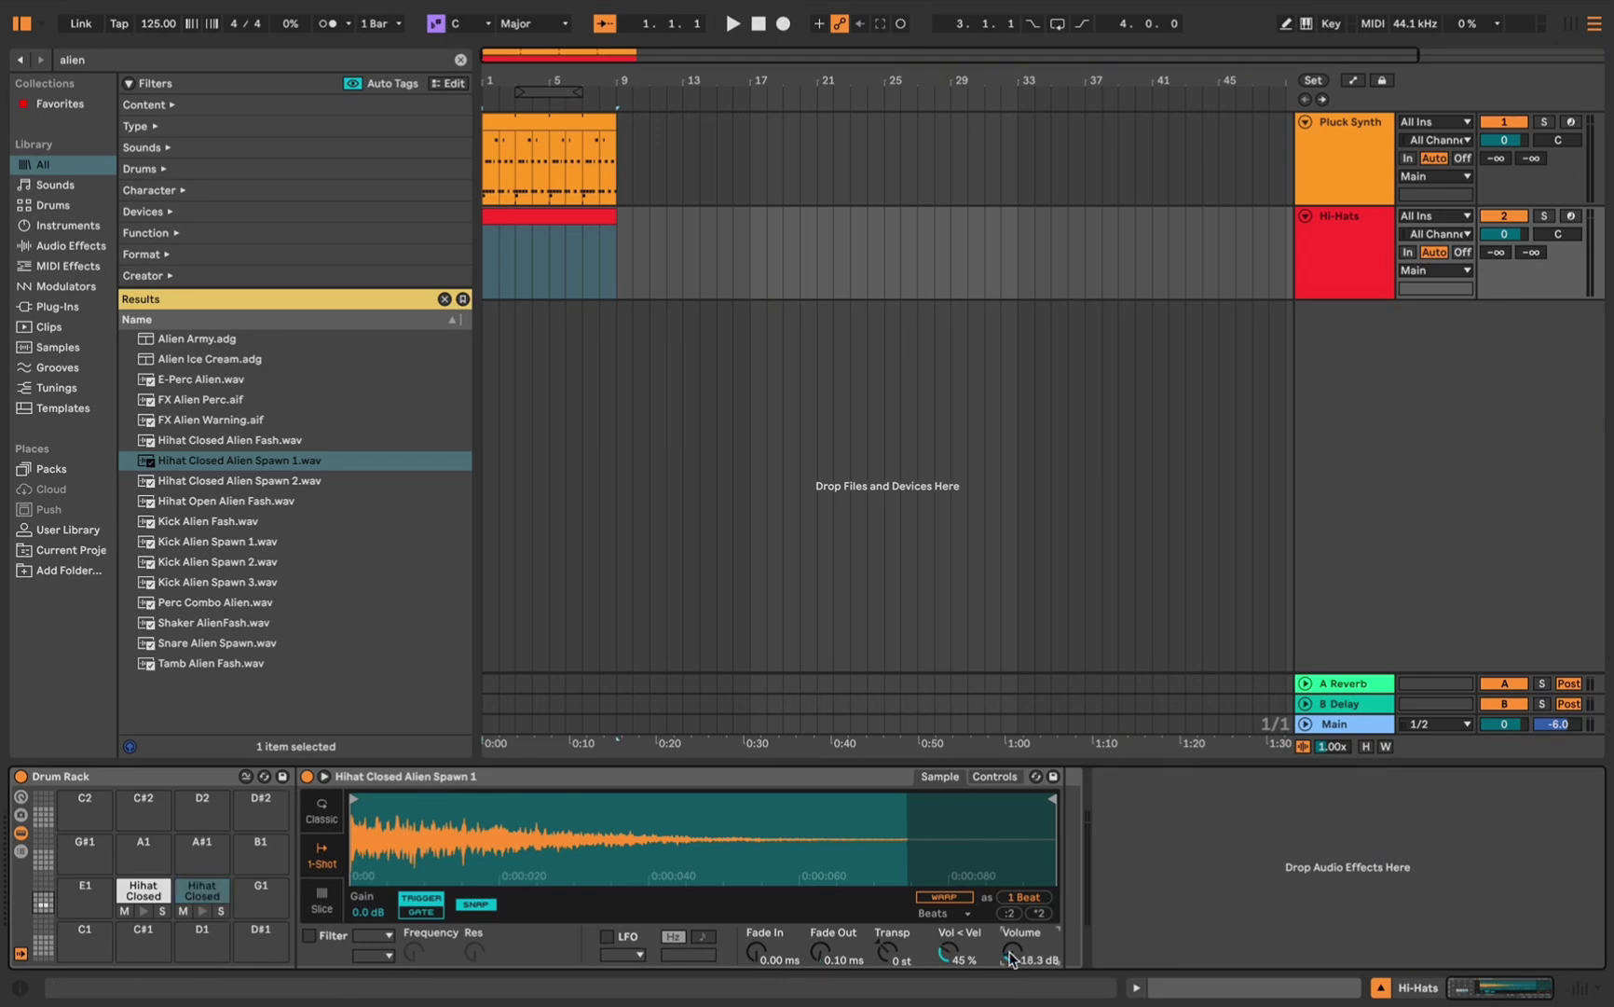
{"action": "left_click", "coordinate": [143, 890]}
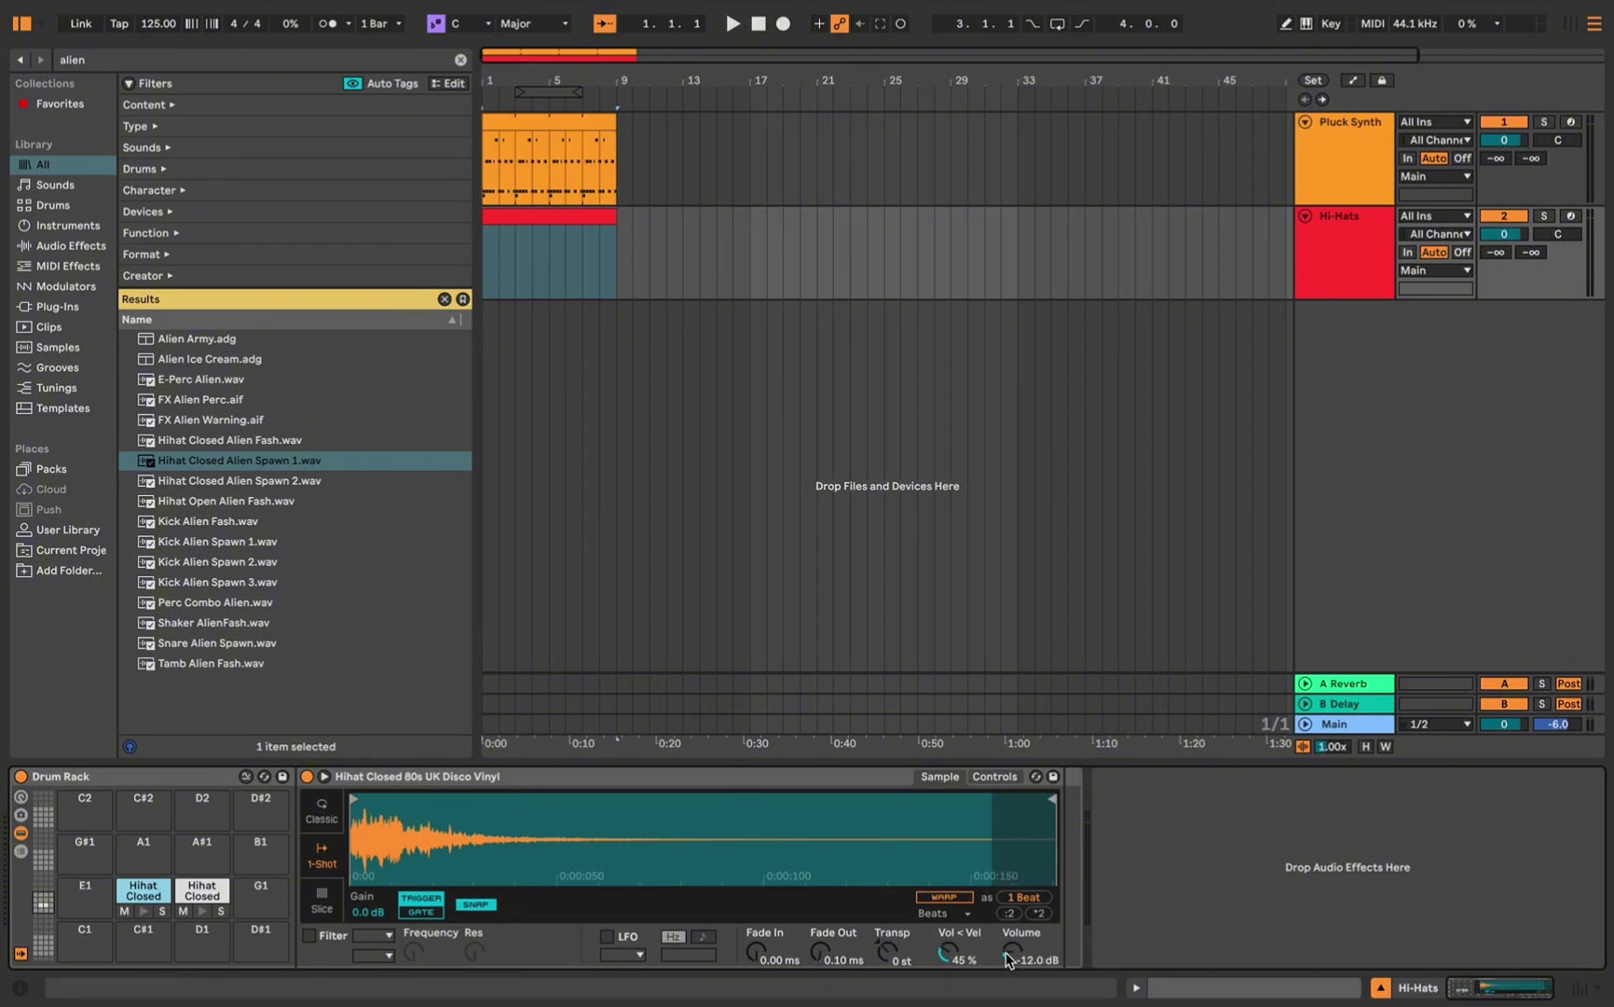
{"action": "left_click_drag", "start_coordinate": [1011, 951], "coordinate": [1011, 956]}
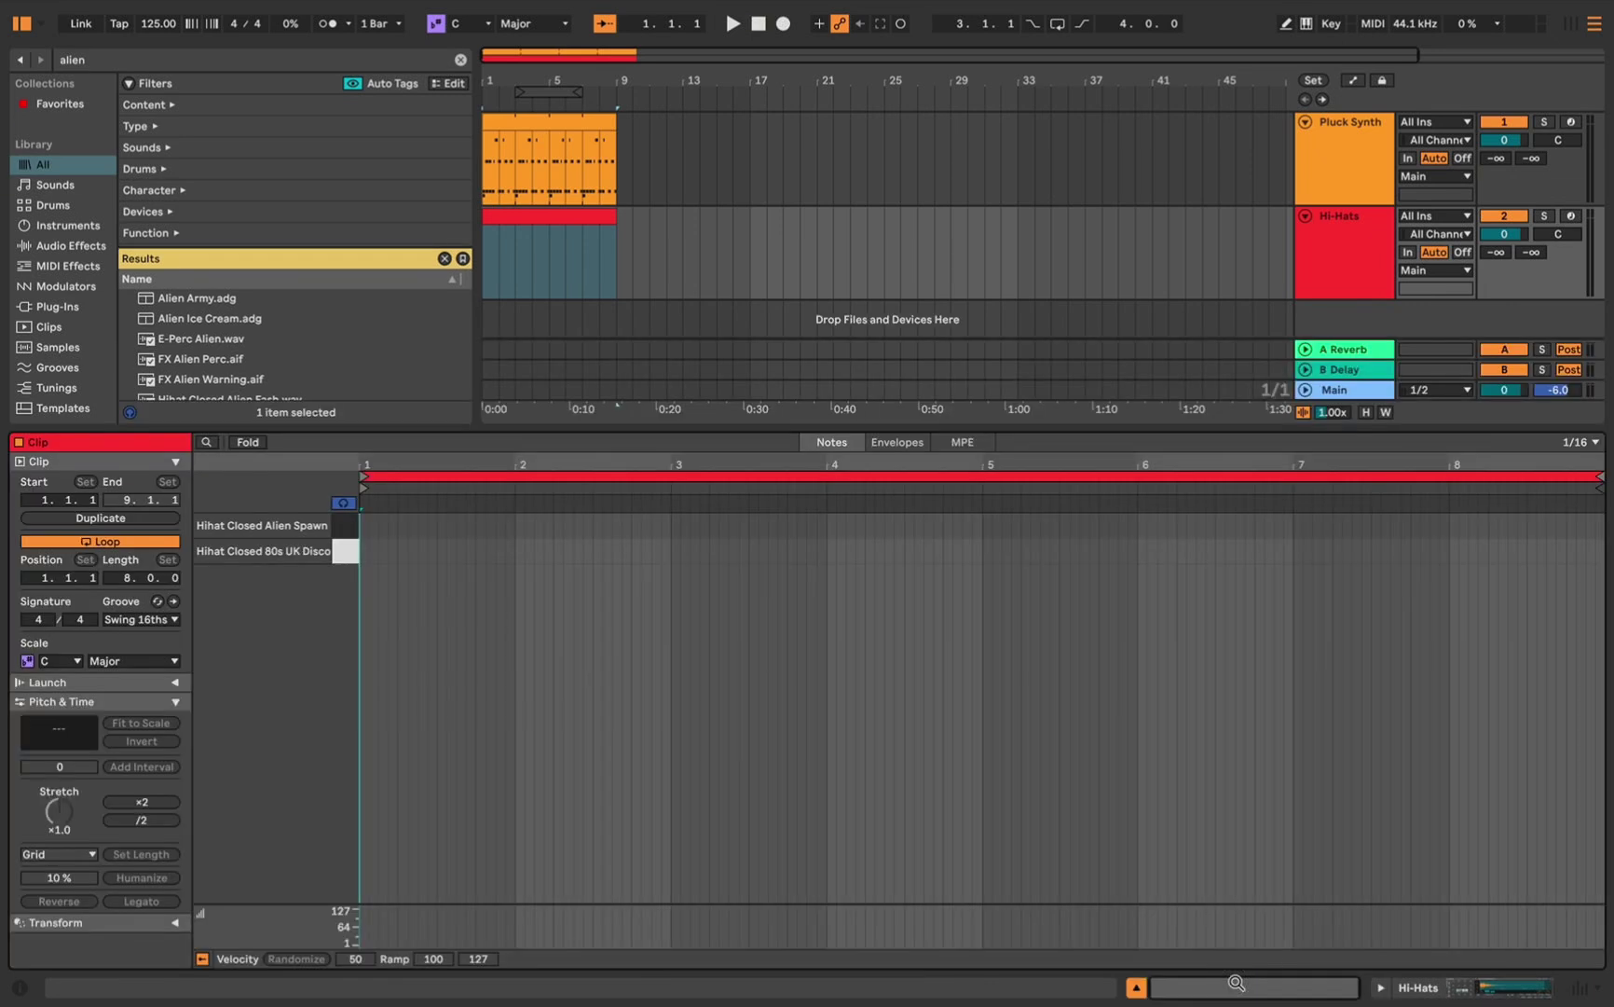
In the Hi-Hats clip, add Alien Spawn hits at 1.1.3, 1.2.3, 1.3.3 and 1.4.3, and play them back
{"action": "left_click", "coordinate": [1241, 986]}
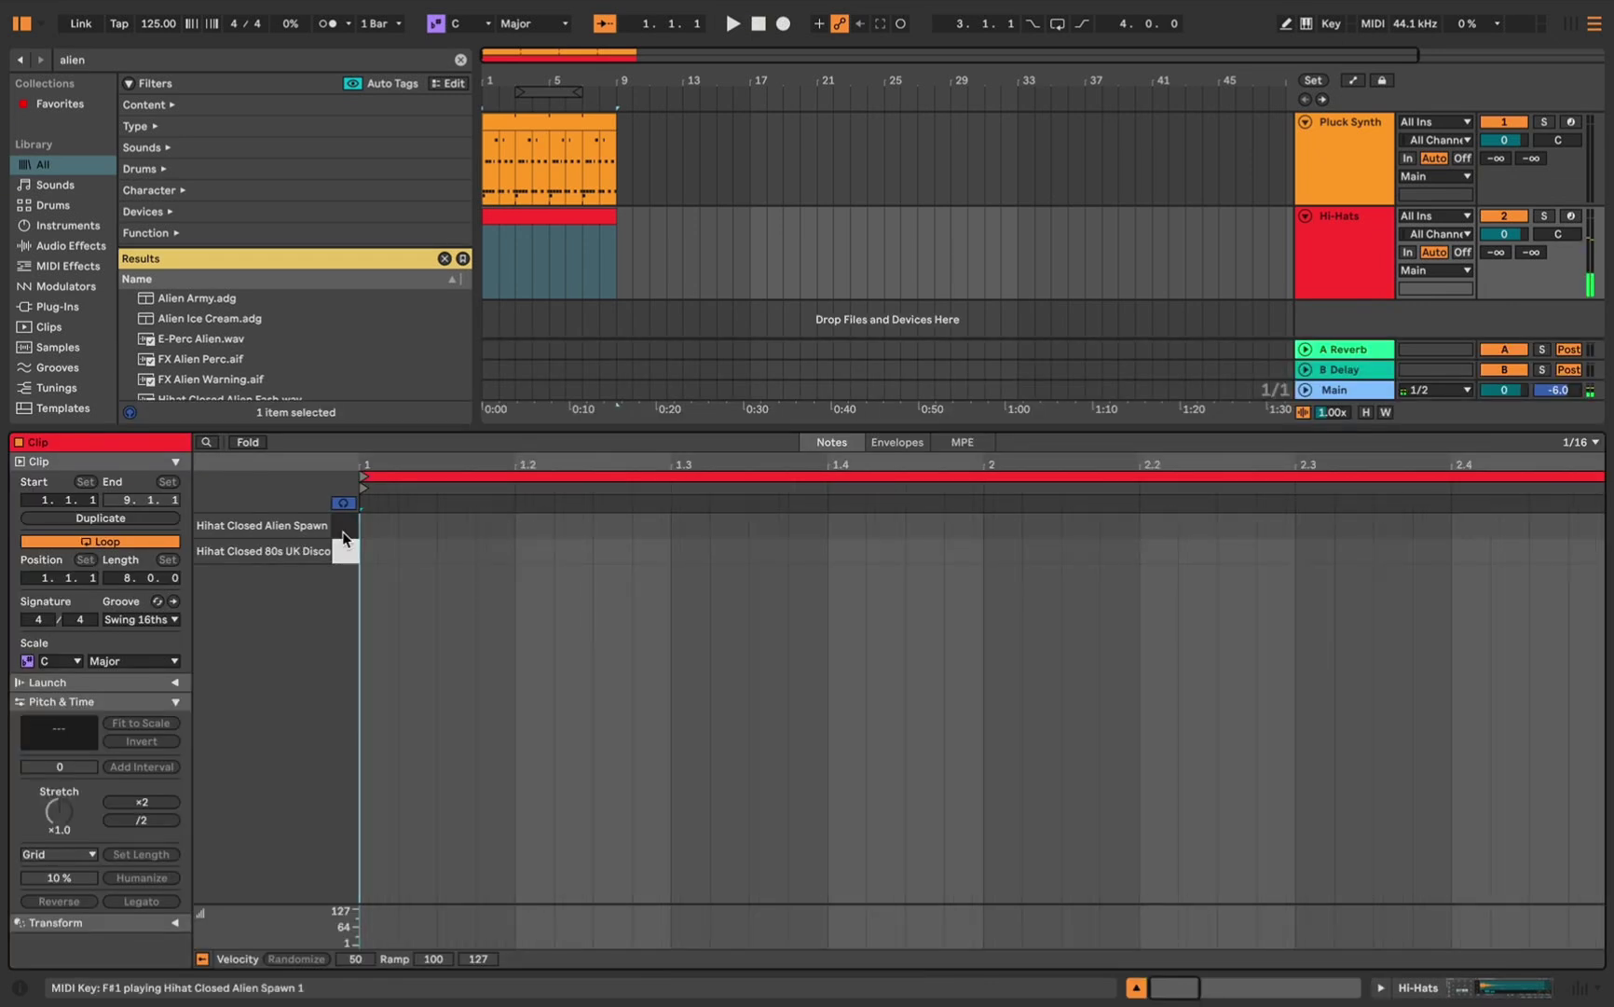
{"action": "left_click", "coordinate": [345, 538]}
{"action": "double_click", "coordinate": [451, 528]}
{"action": "double_click", "coordinate": [610, 526]}
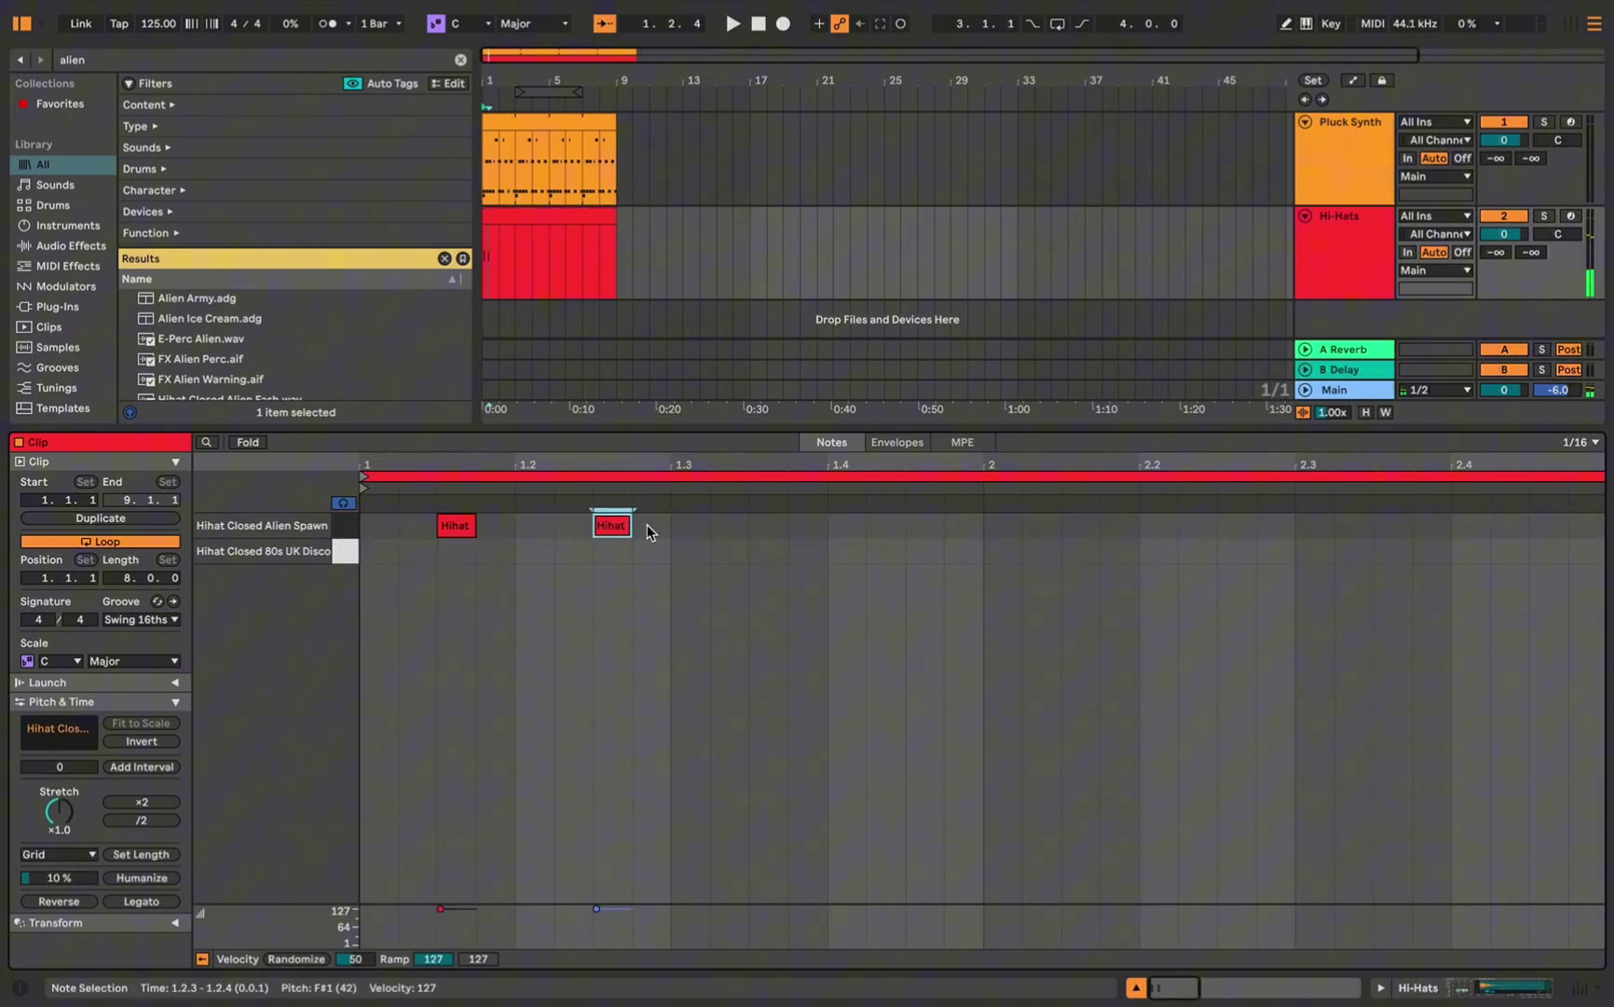
{"action": "double_click", "coordinate": [767, 526]}
{"action": "double_click", "coordinate": [922, 526]}
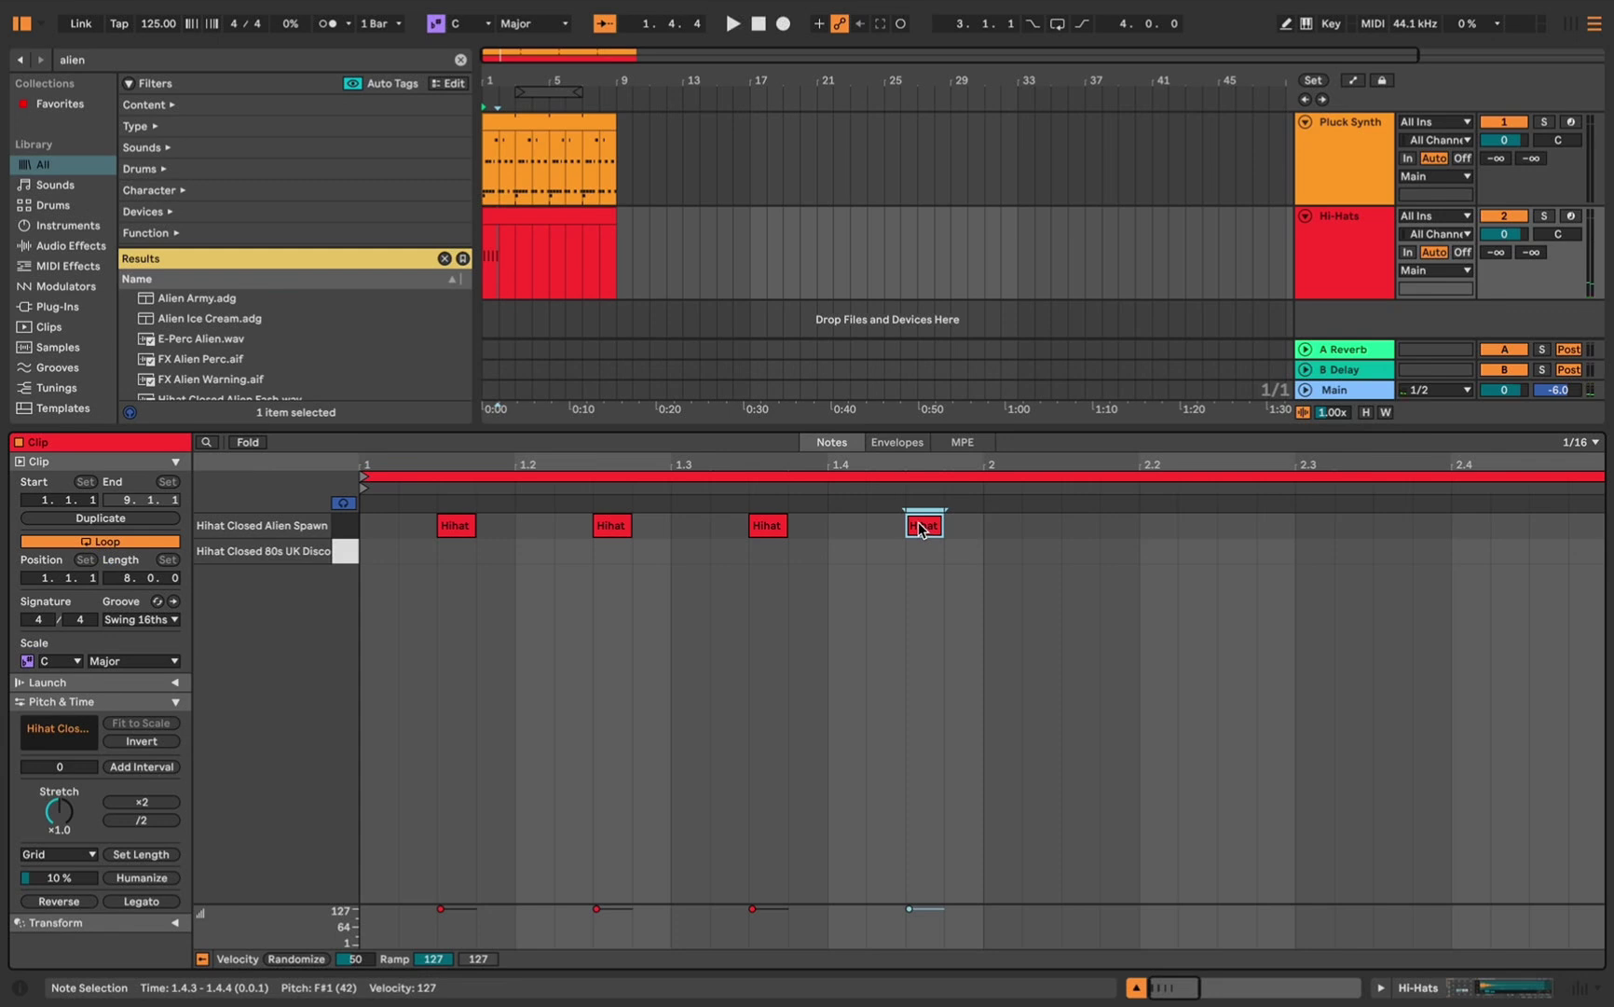
{"action": "key", "text": "space"}
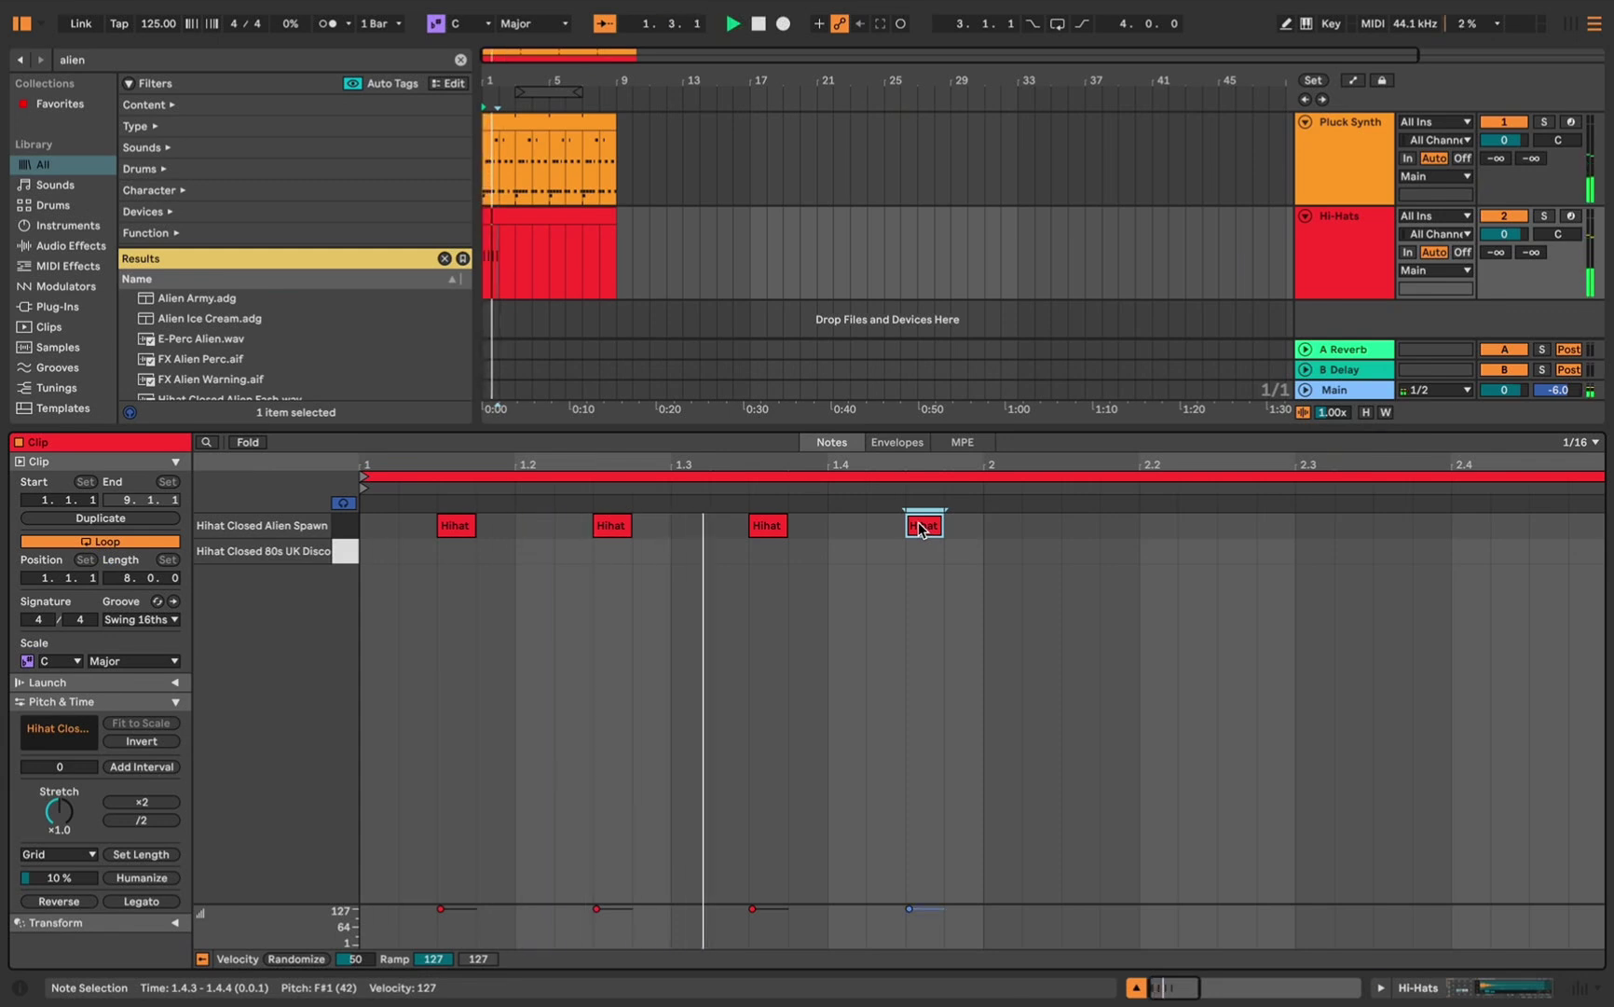
{"action": "key", "text": "space"}
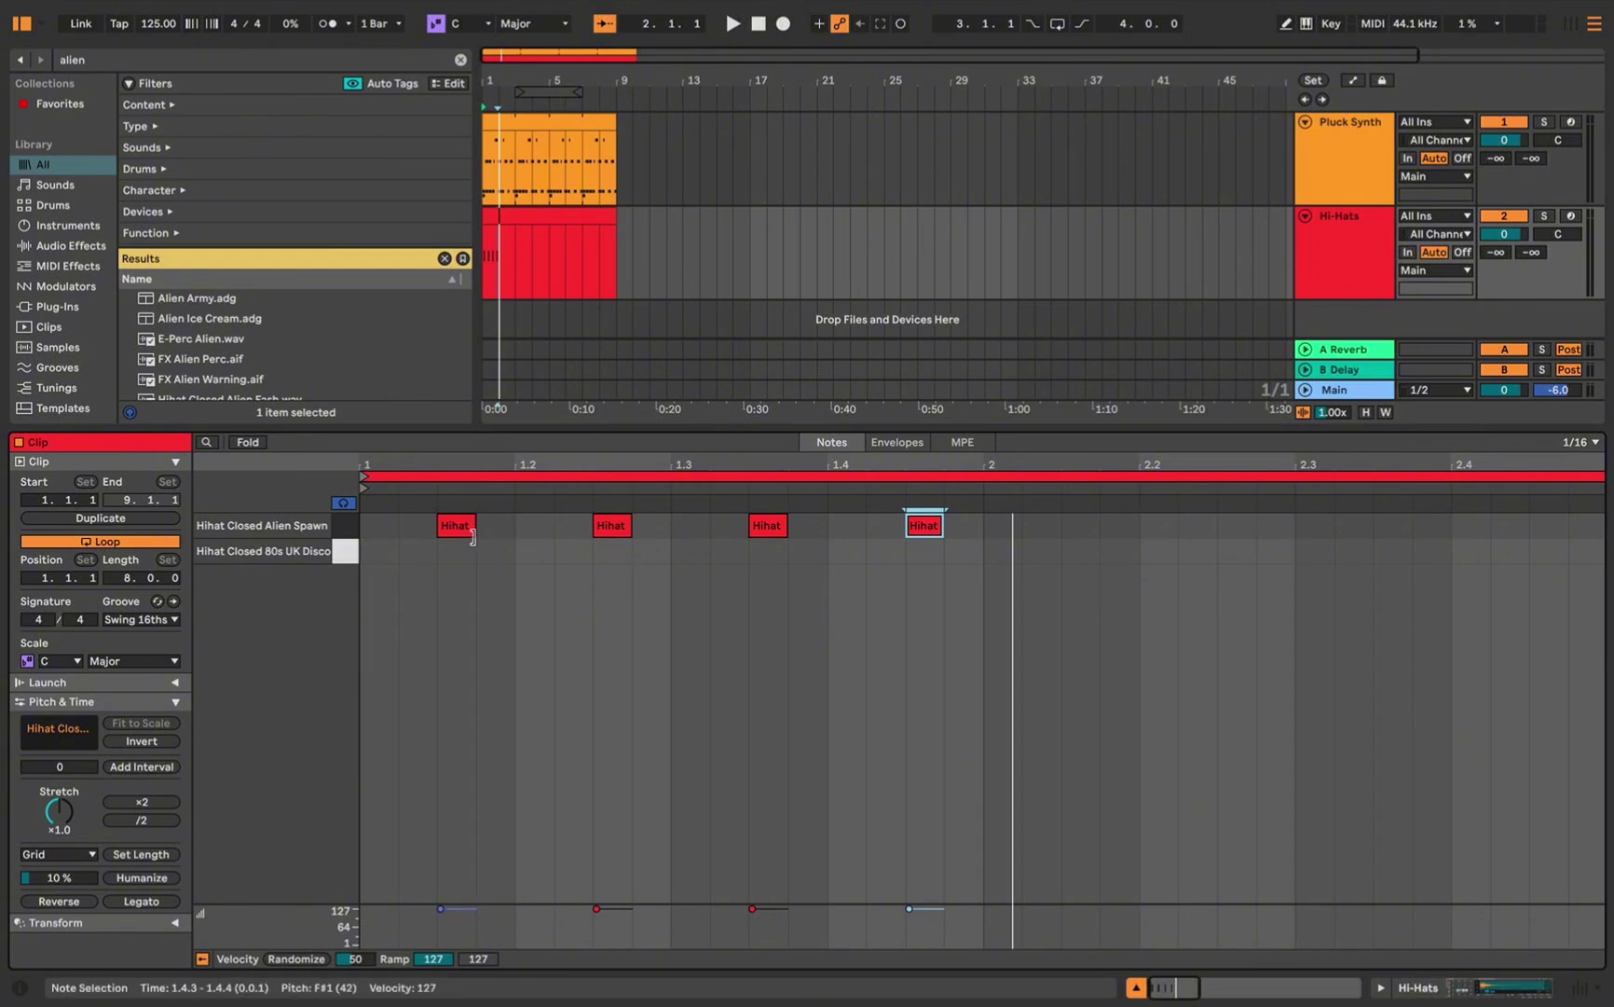
Add 80s UK Disco hi-hat hits on every sixteenth from 1.1.1 to 1.2.1, at 1.2.3, 1.3.1 and 1.3.3, and on every sixteenth of beat 4
{"action": "left_click_drag", "start_coordinate": [377, 551], "coordinate": [500, 559]}
{"action": "left_click", "coordinate": [533, 552]}
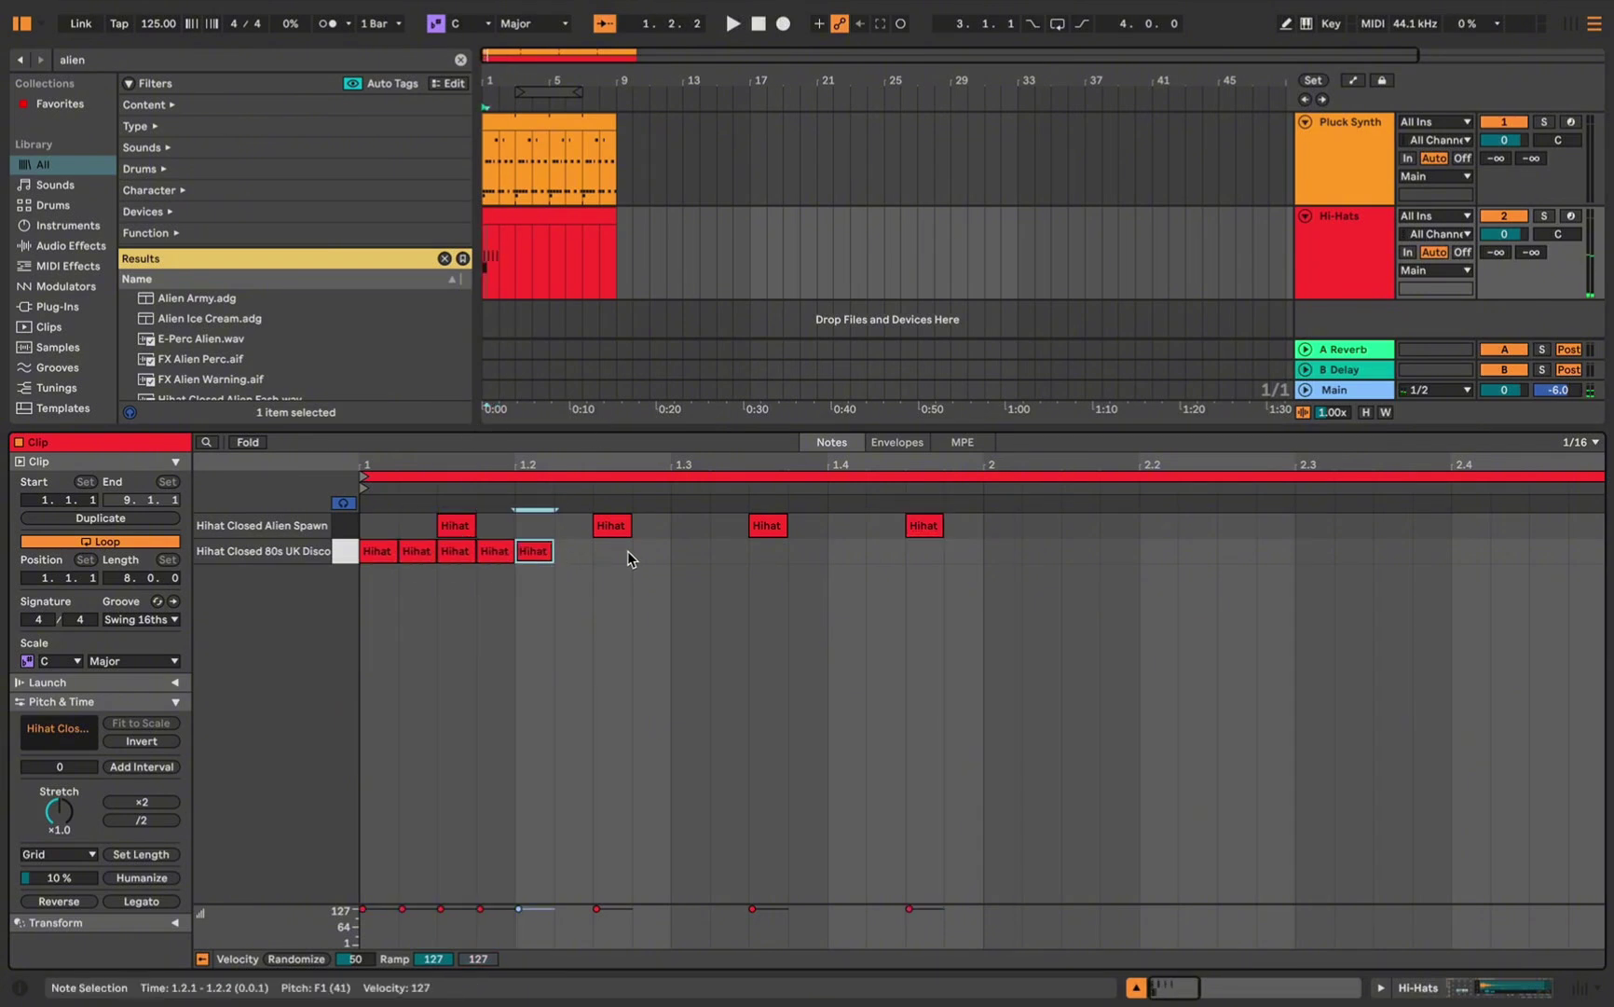
{"action": "left_click", "coordinate": [612, 552]}
{"action": "left_click", "coordinate": [690, 552]}
{"action": "left_click", "coordinate": [767, 550]}
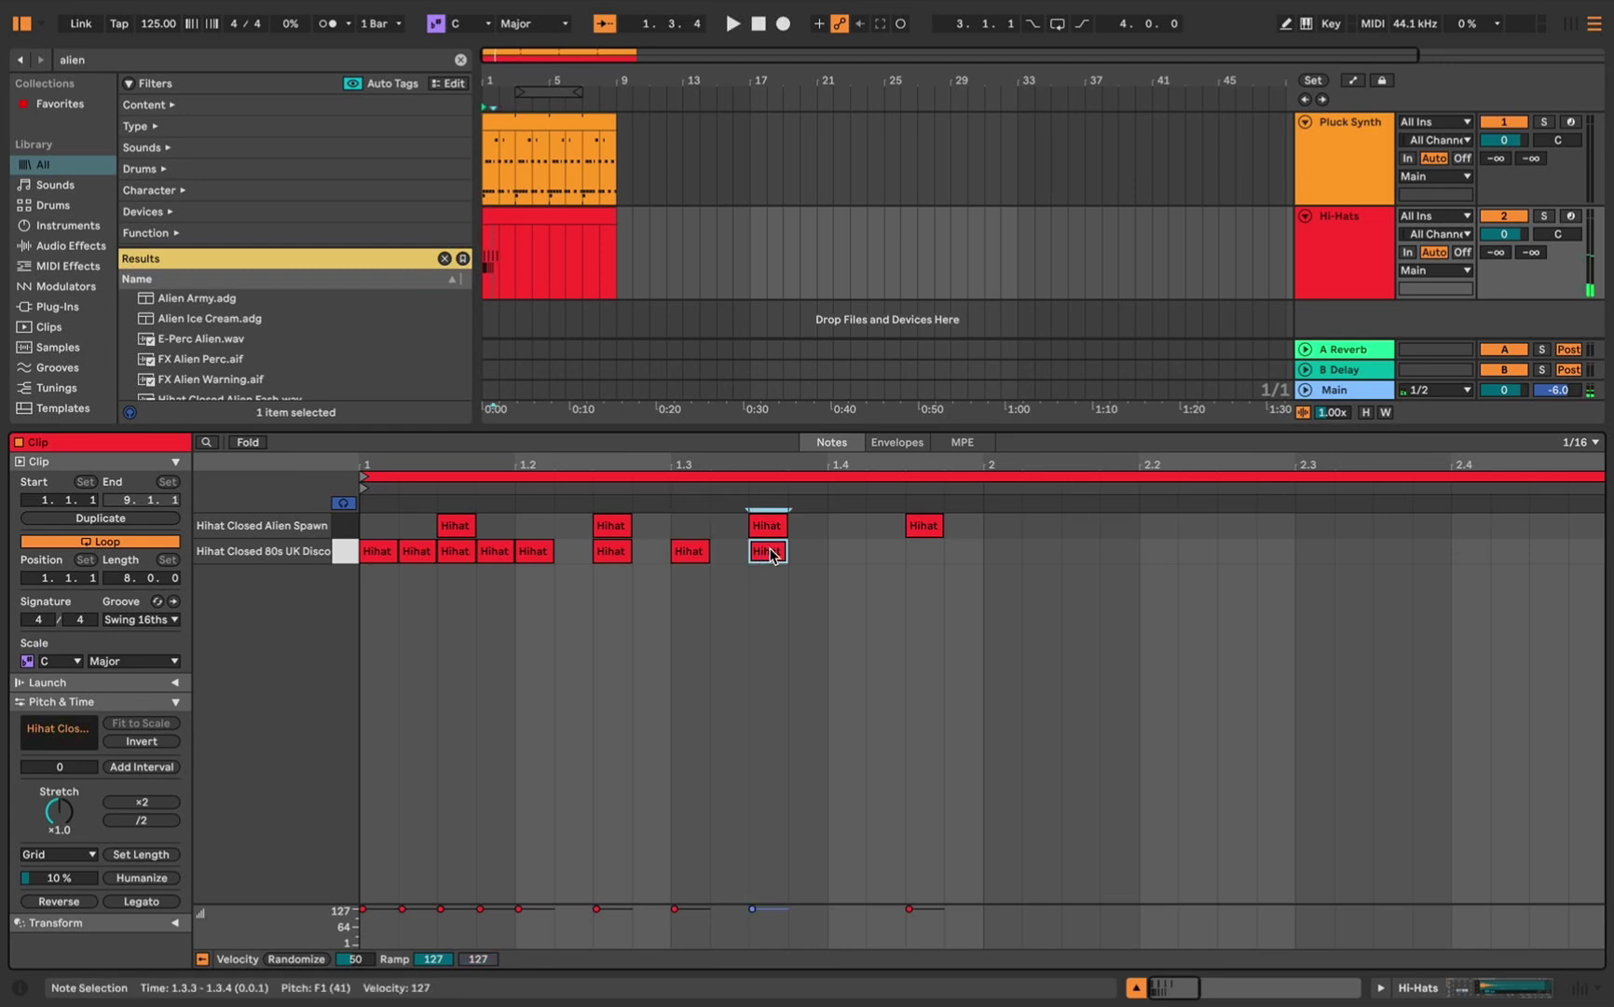
{"action": "left_click_drag", "start_coordinate": [846, 551], "coordinate": [957, 562]}
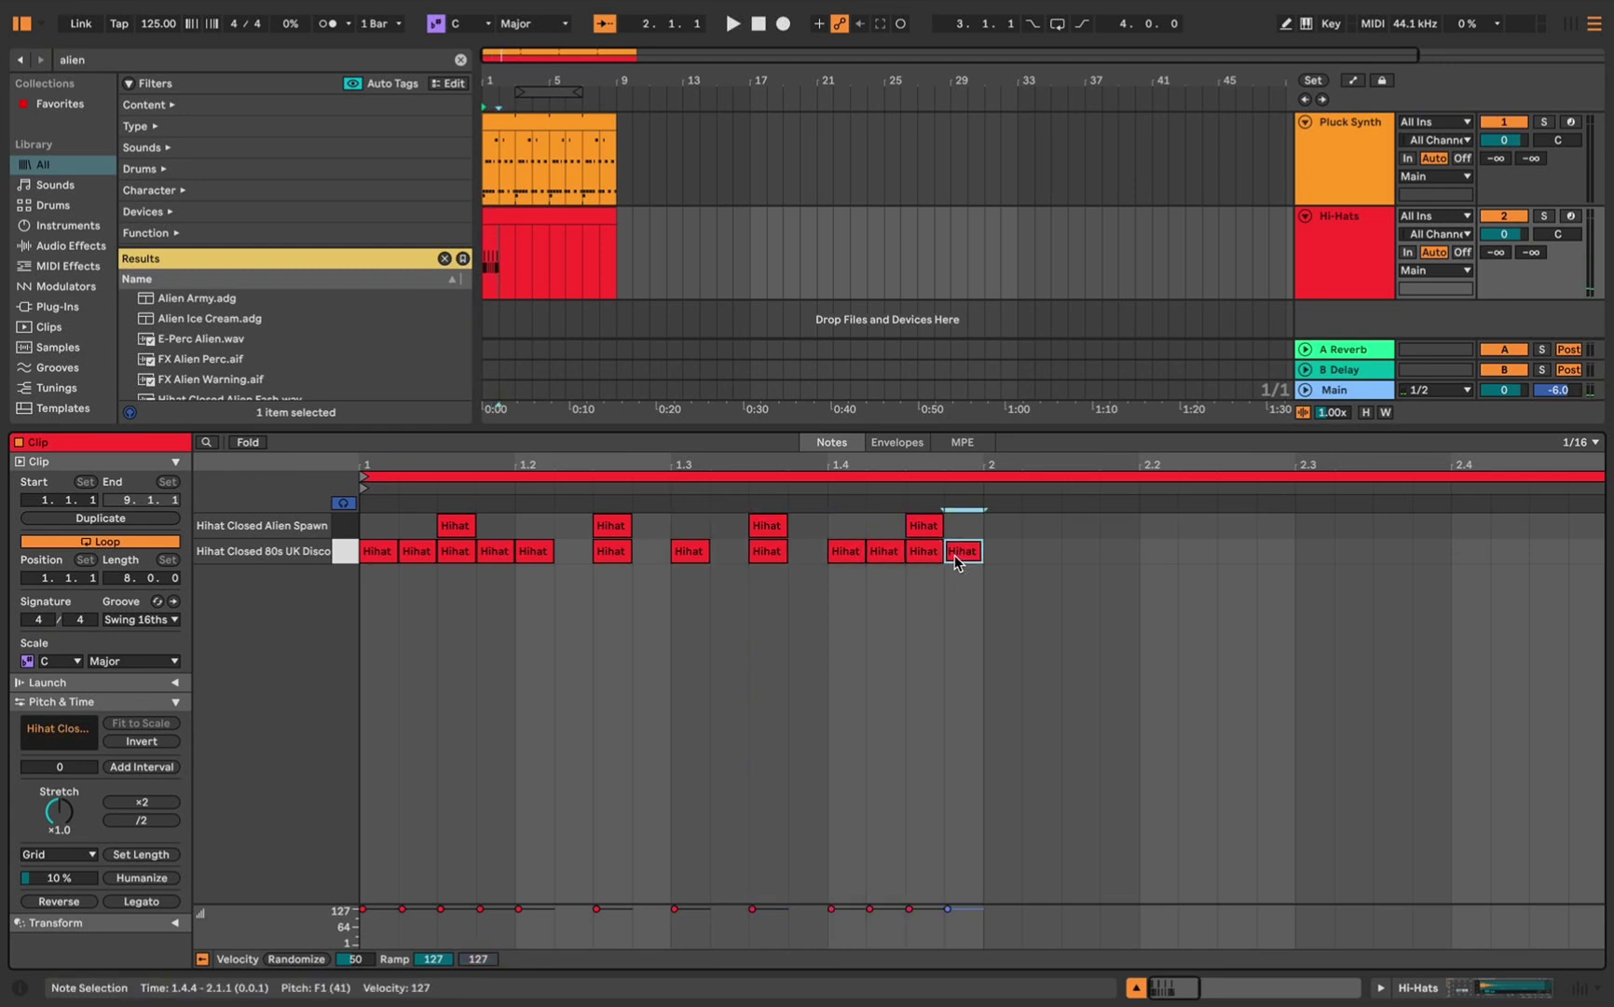
Shorten the Hi-Hats clip's loop to one bar, ending at bar 2, and play the arrangement back
{"action": "key", "text": "x"}
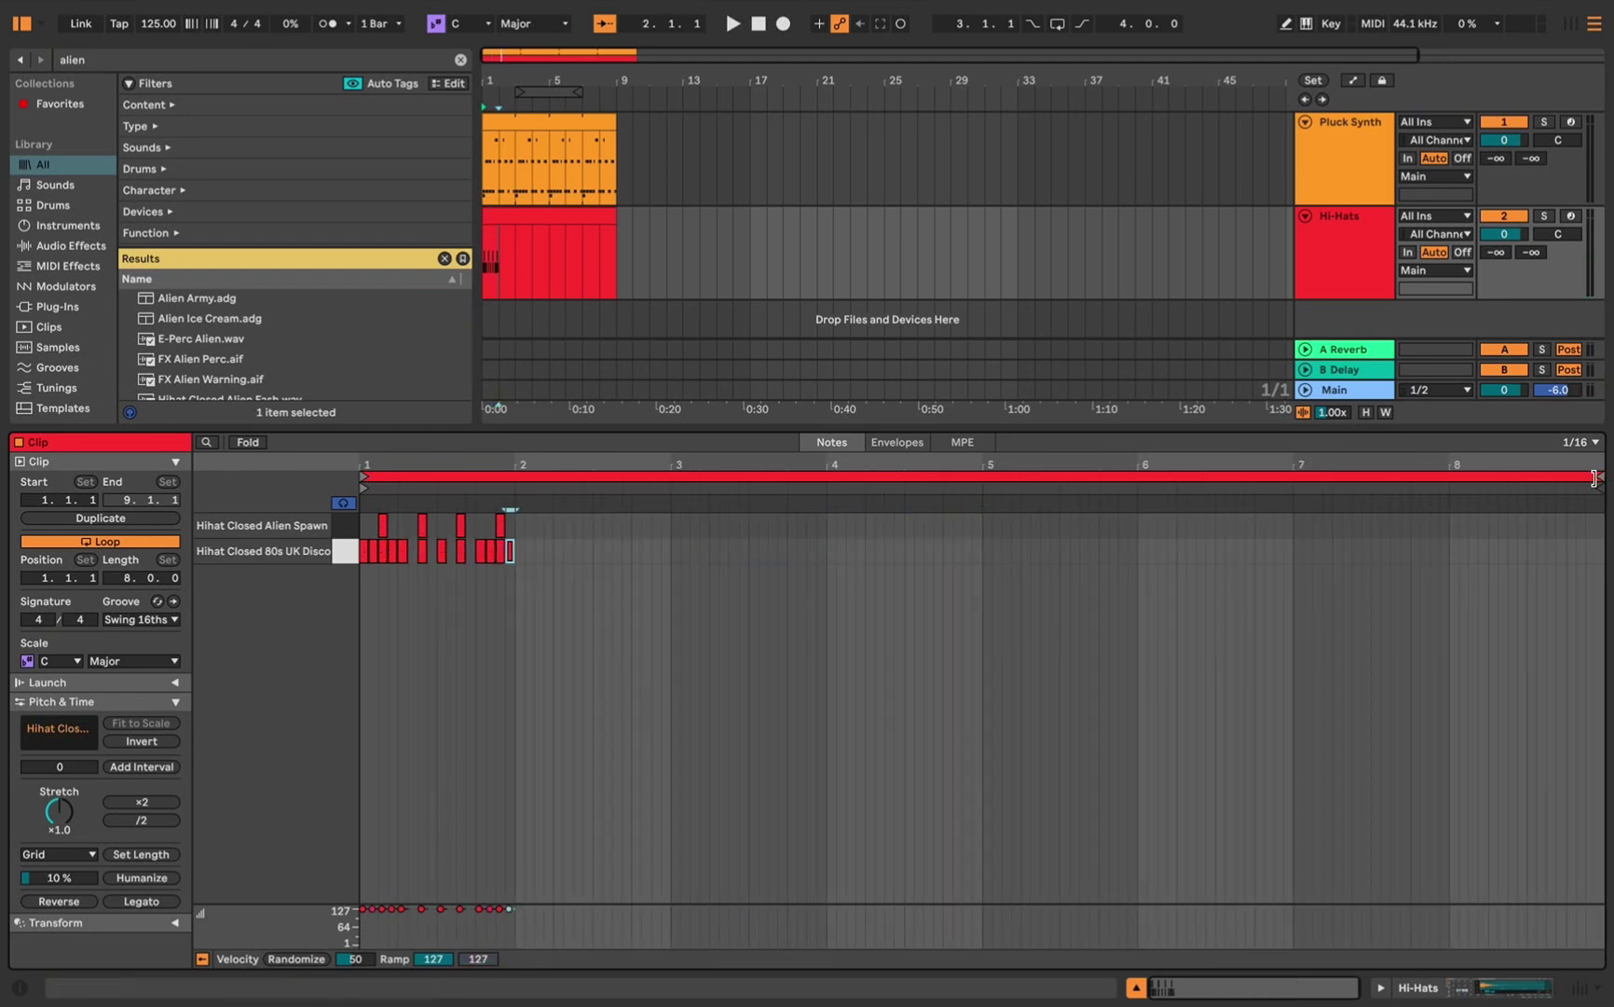
{"action": "mouse_move", "coordinate": [1594, 477]}
{"action": "left_mouse_down"}
{"action": "mouse_move", "coordinate": [1373, 473]}
{"action": "mouse_move", "coordinate": [513, 550]}
{"action": "left_mouse_up"}
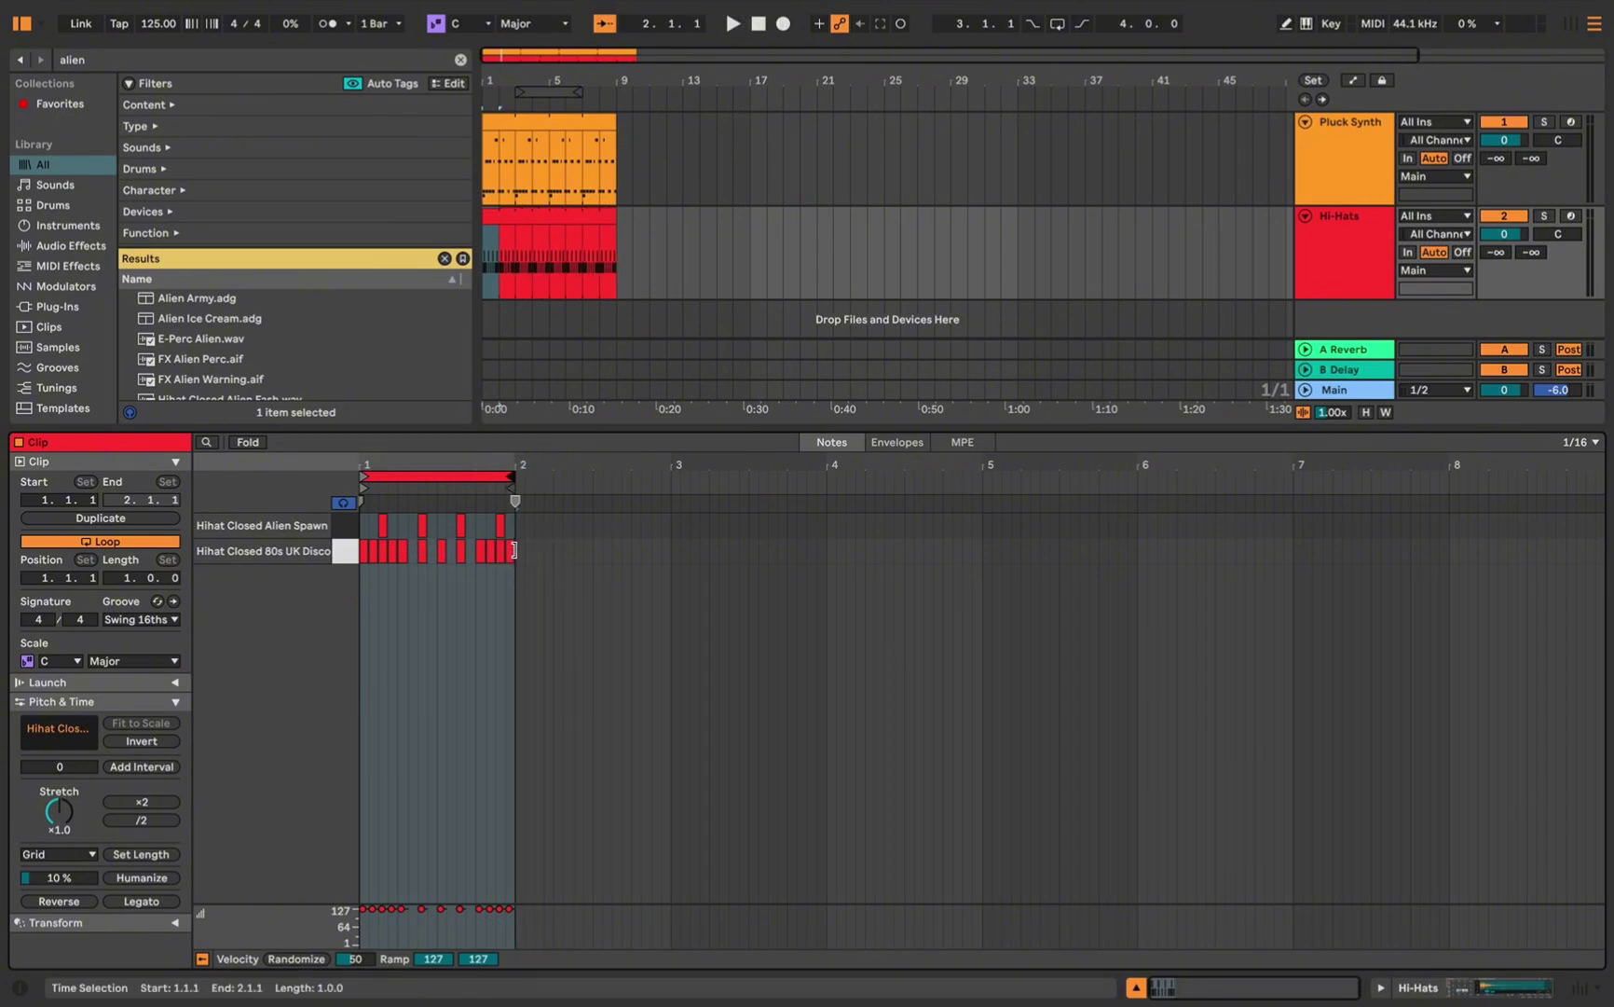
{"action": "key", "text": "space"}
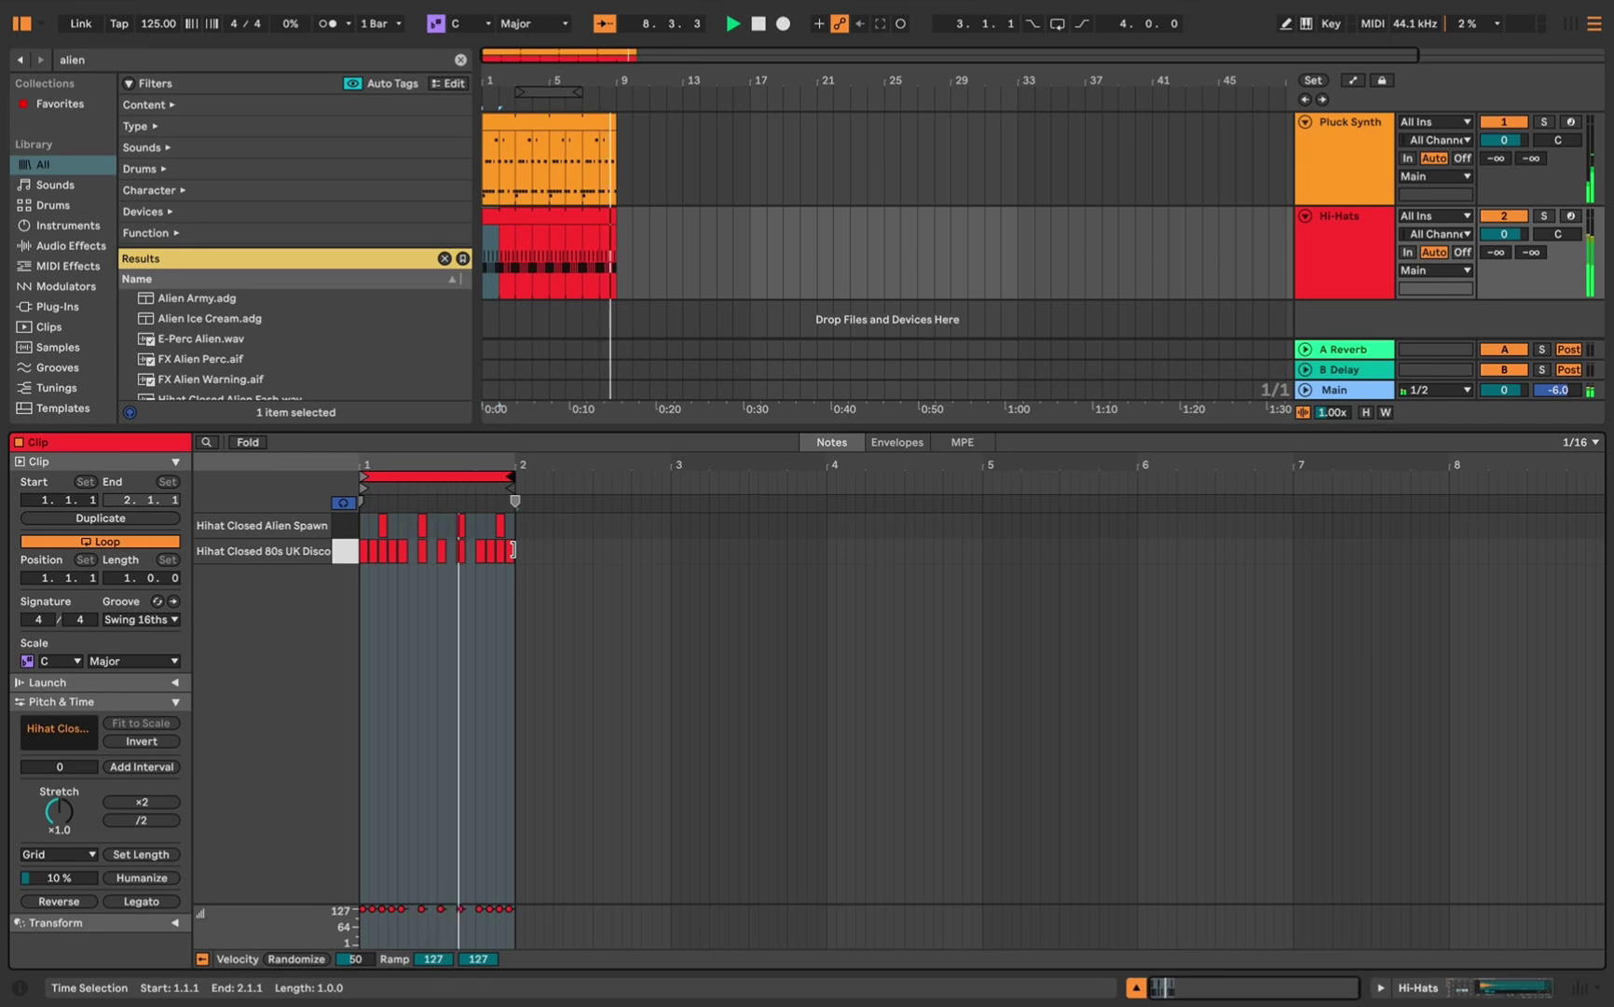
{"action": "key", "text": "space"}
Insert a third MIDI track below Hi-Hats and create an empty 8-bar MIDI clip on it, from bar 1 to bar 9
{"action": "left_click_drag", "start_coordinate": [596, 429], "coordinate": [682, 666]}
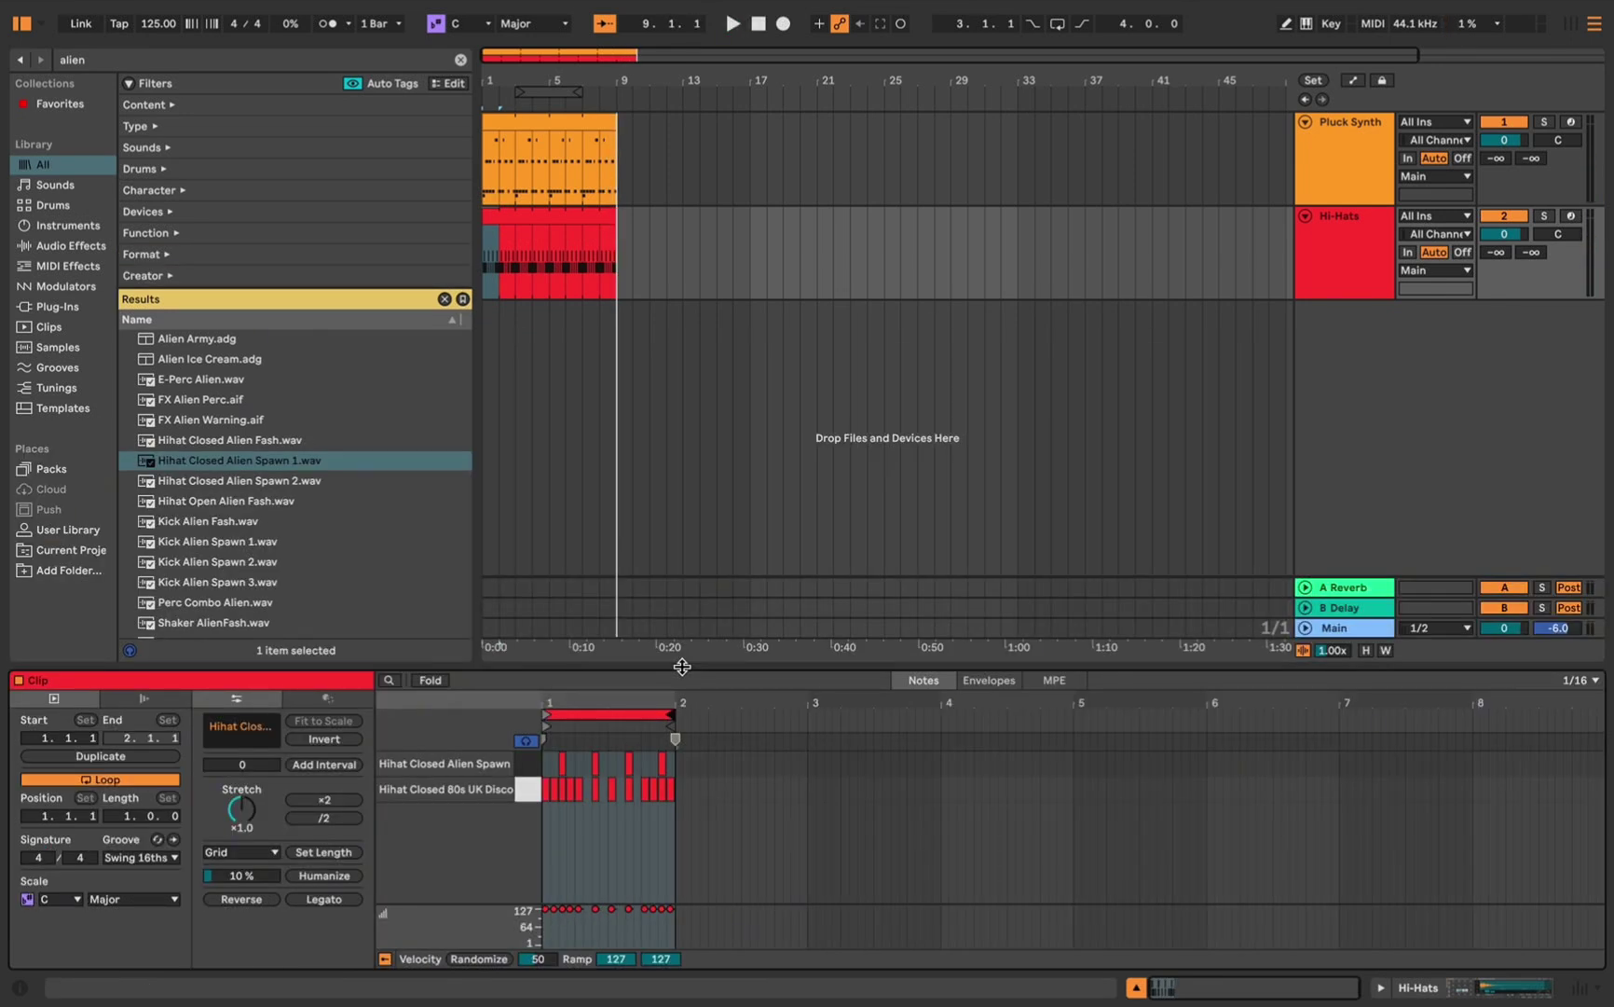
{"action": "right_click", "coordinate": [1330, 348]}
{"action": "left_click", "coordinate": [1442, 368]}
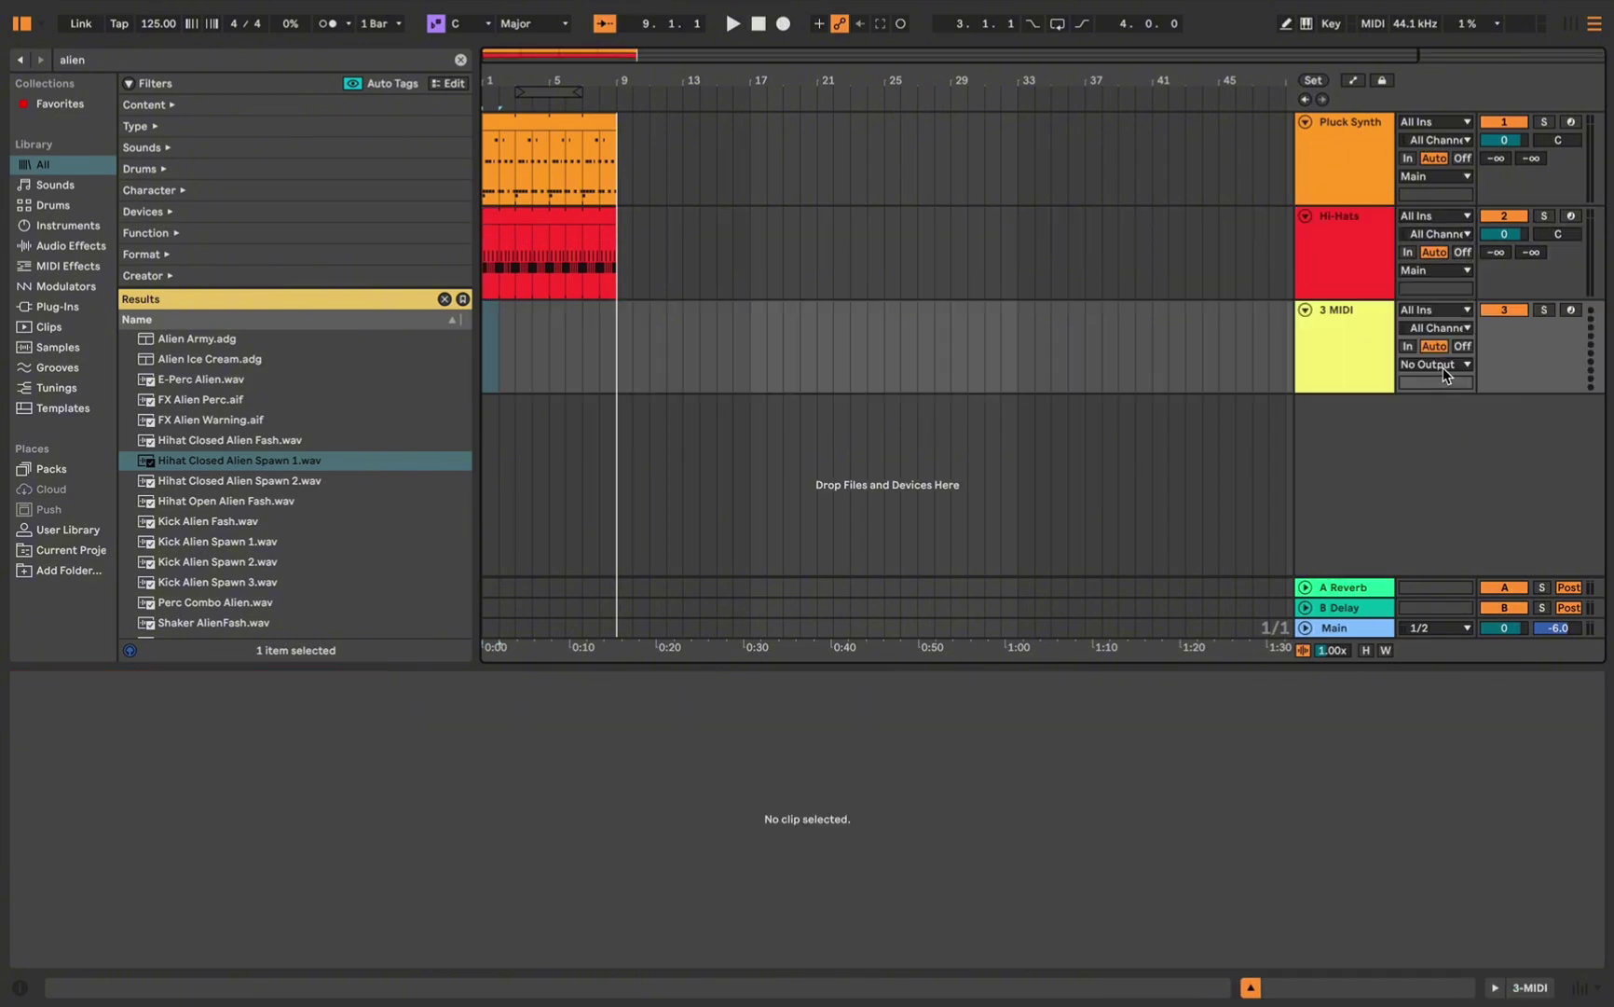
{"action": "left_click_drag", "start_coordinate": [490, 346], "coordinate": [609, 353]}
{"action": "right_click", "coordinate": [561, 346]}
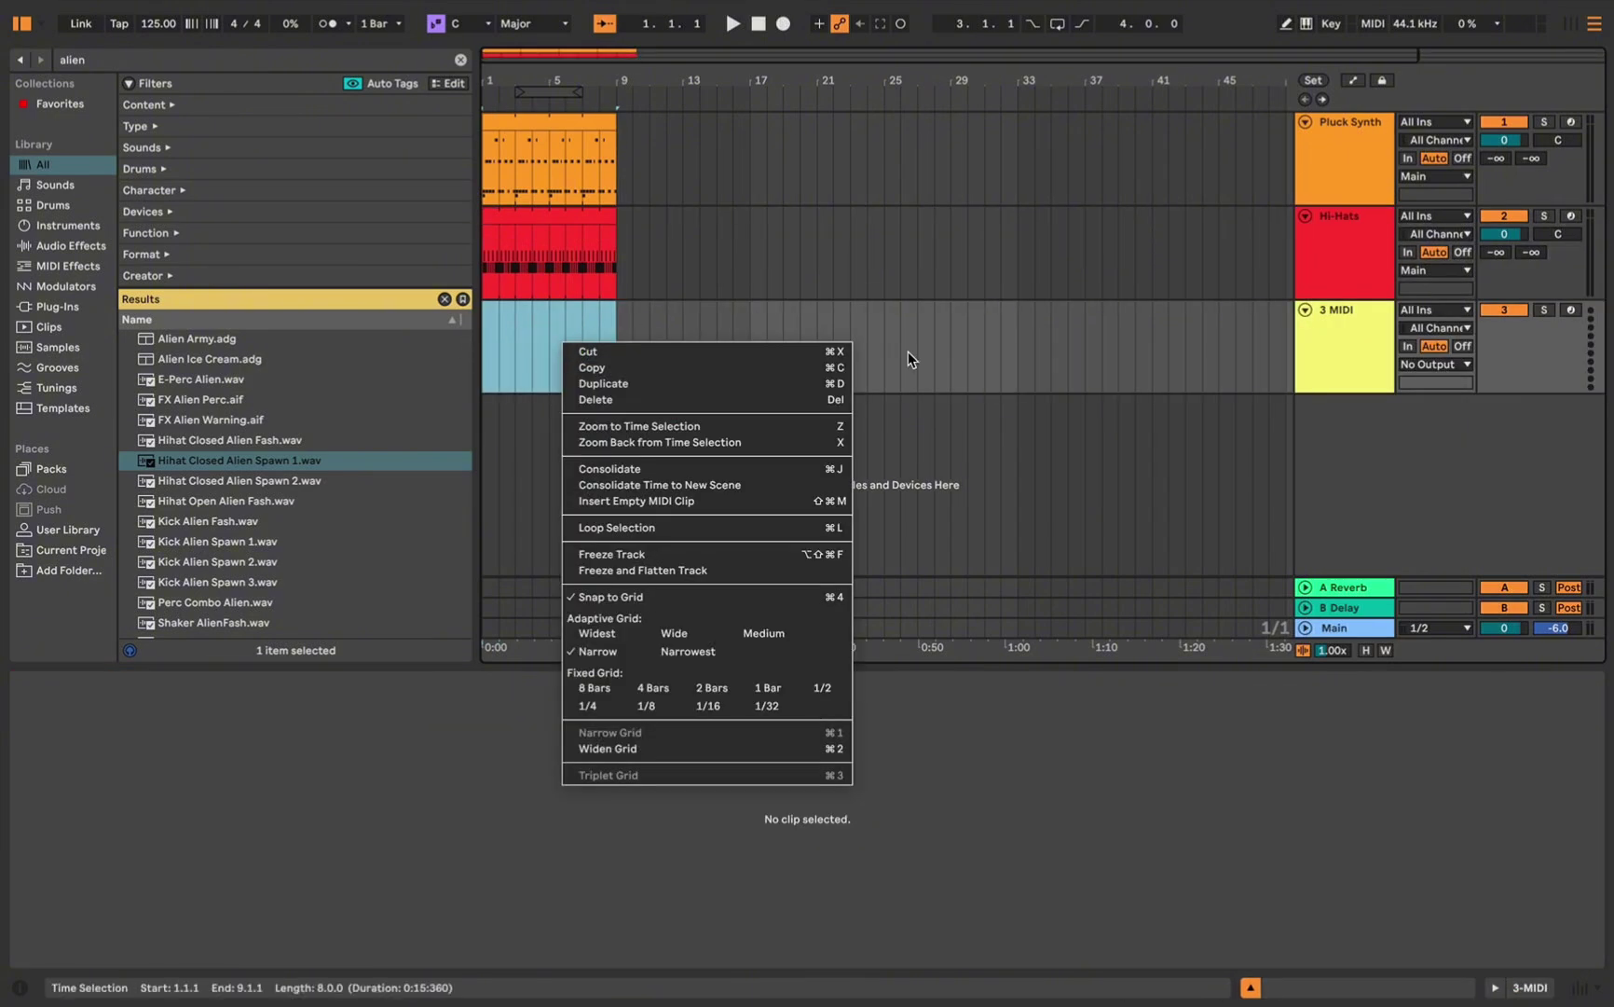
{"action": "left_click", "coordinate": [705, 501]}
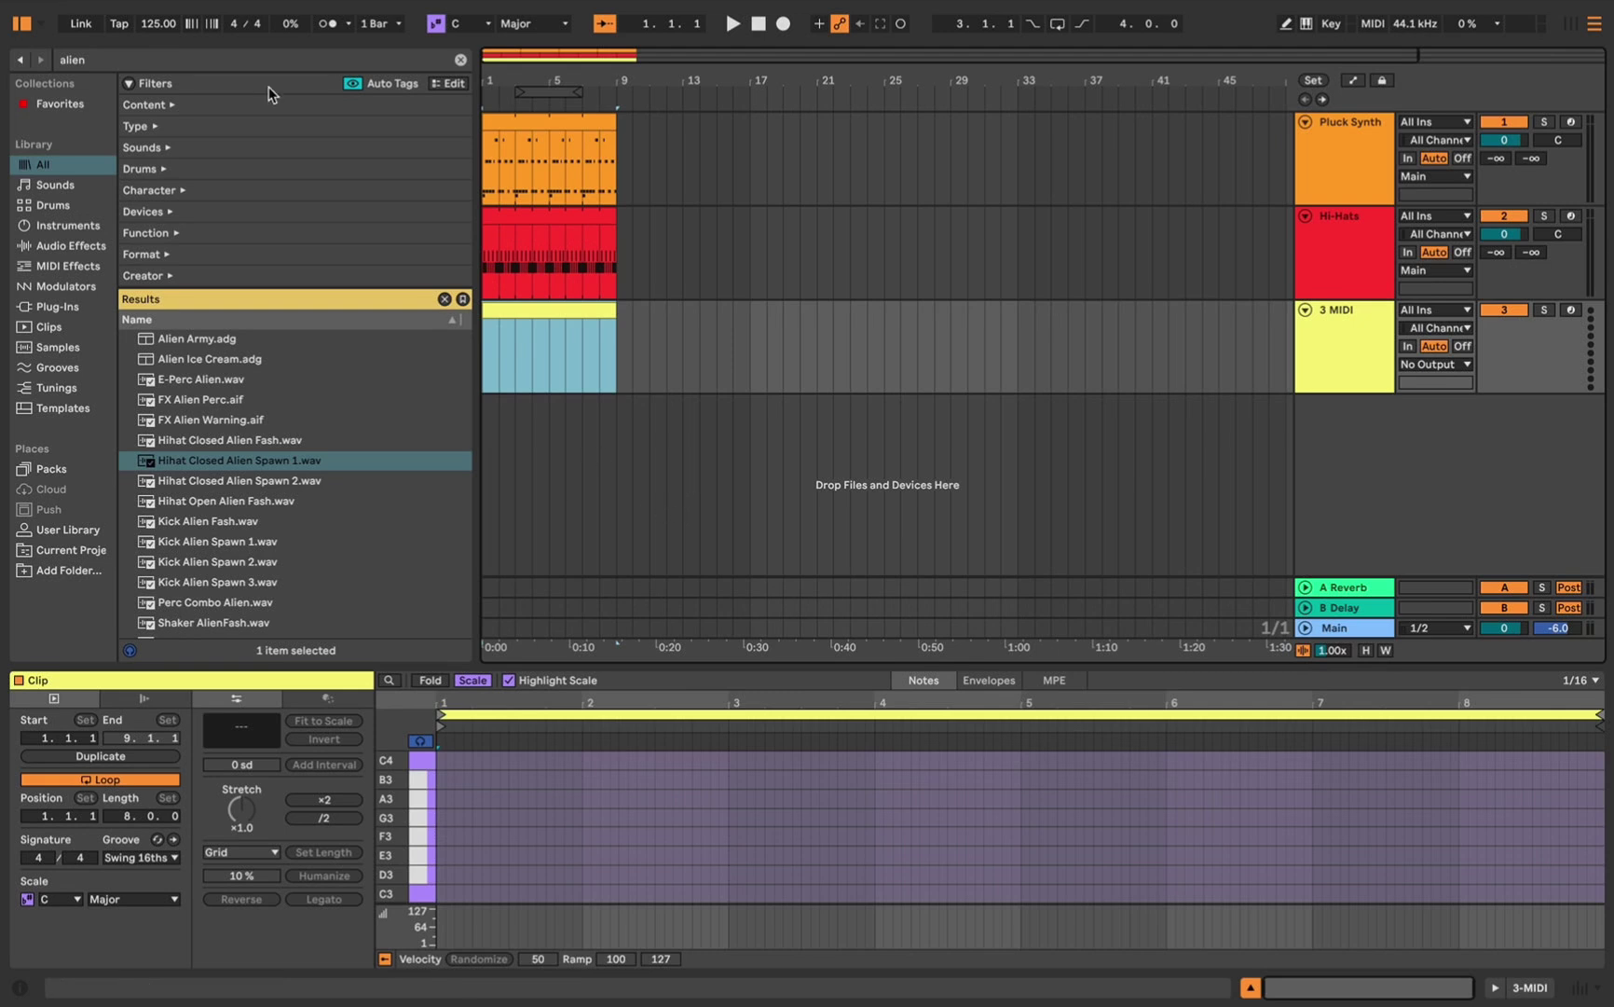
Search the library for wurli and load the E-Piano Wurli preset onto the 3 MIDI track
{"action": "left_click", "coordinate": [354, 61]}
{"action": "key", "text": "ctrl+a"}
{"action": "type", "text": "wu"}
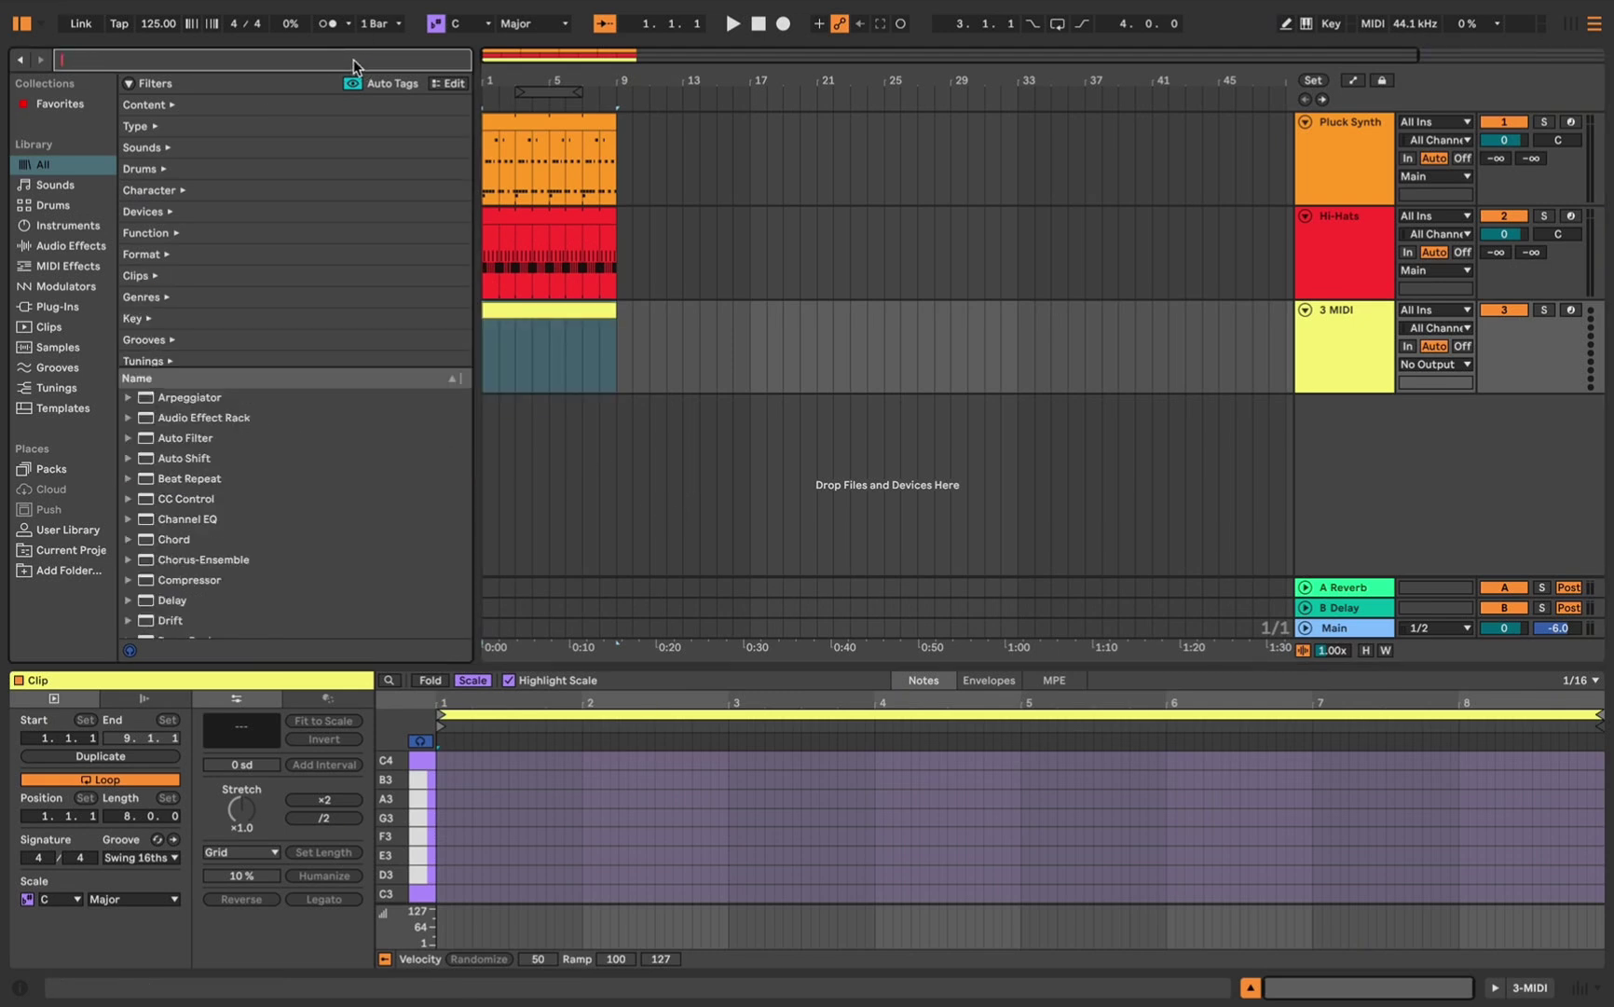
{"action": "type", "text": "rli"}
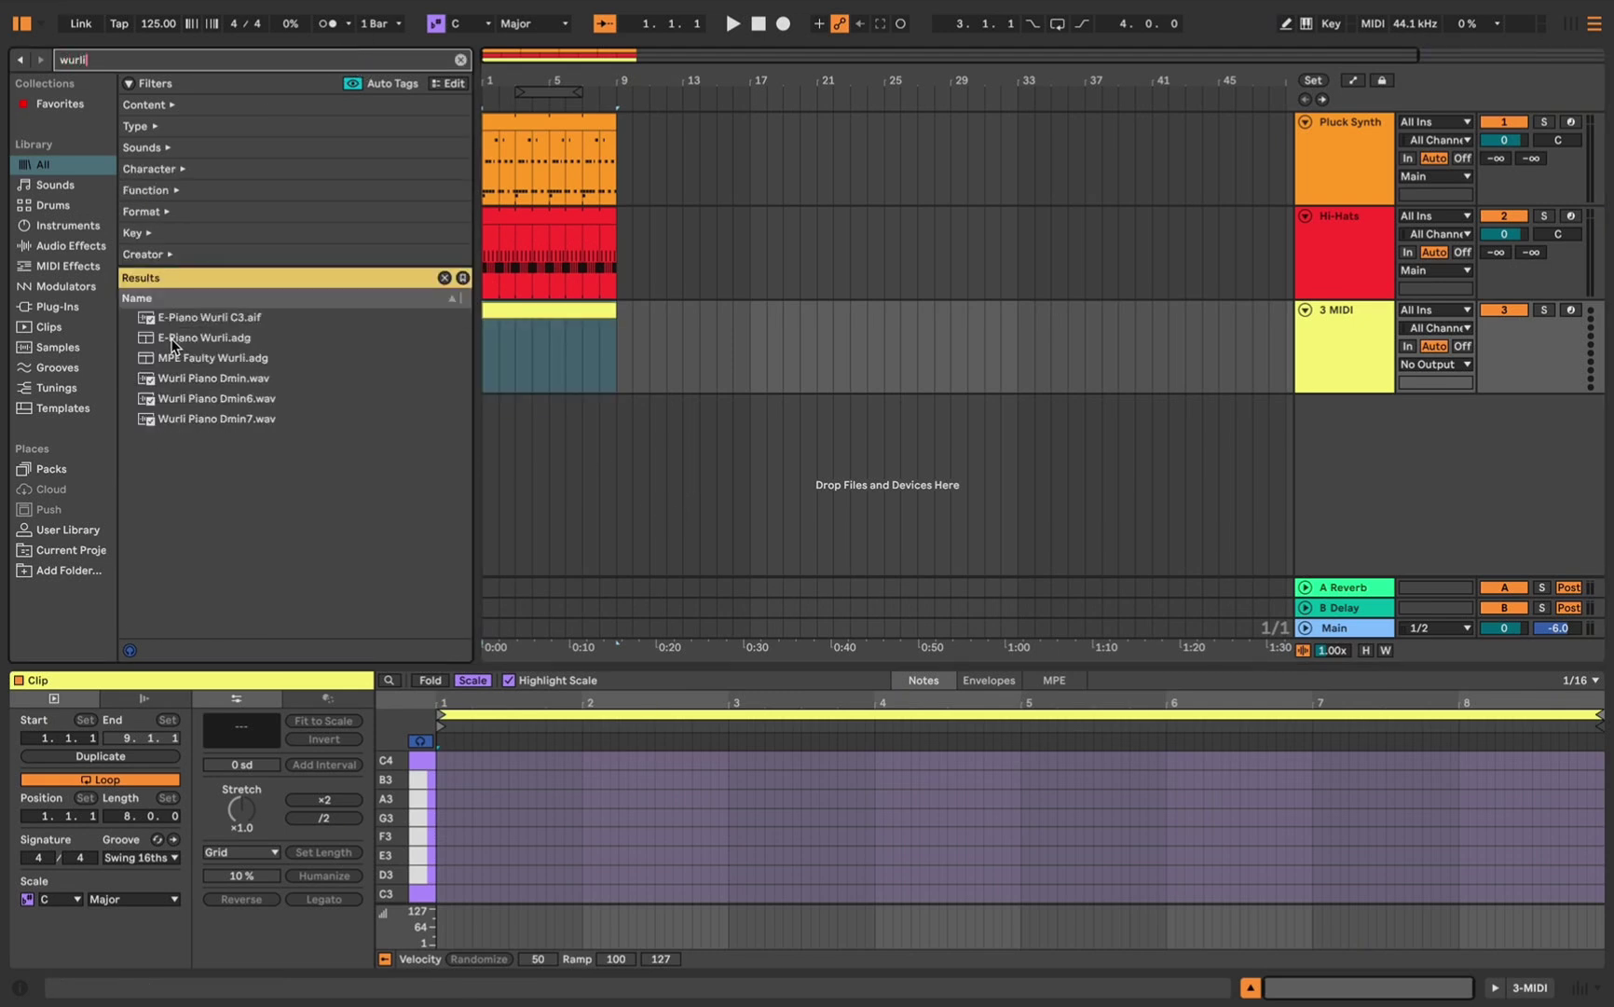
{"action": "left_click_drag", "start_coordinate": [169, 345], "coordinate": [540, 347]}
Rename the E-Piano Wurli track as Electric Piano
{"action": "right_click", "coordinate": [1301, 343]}
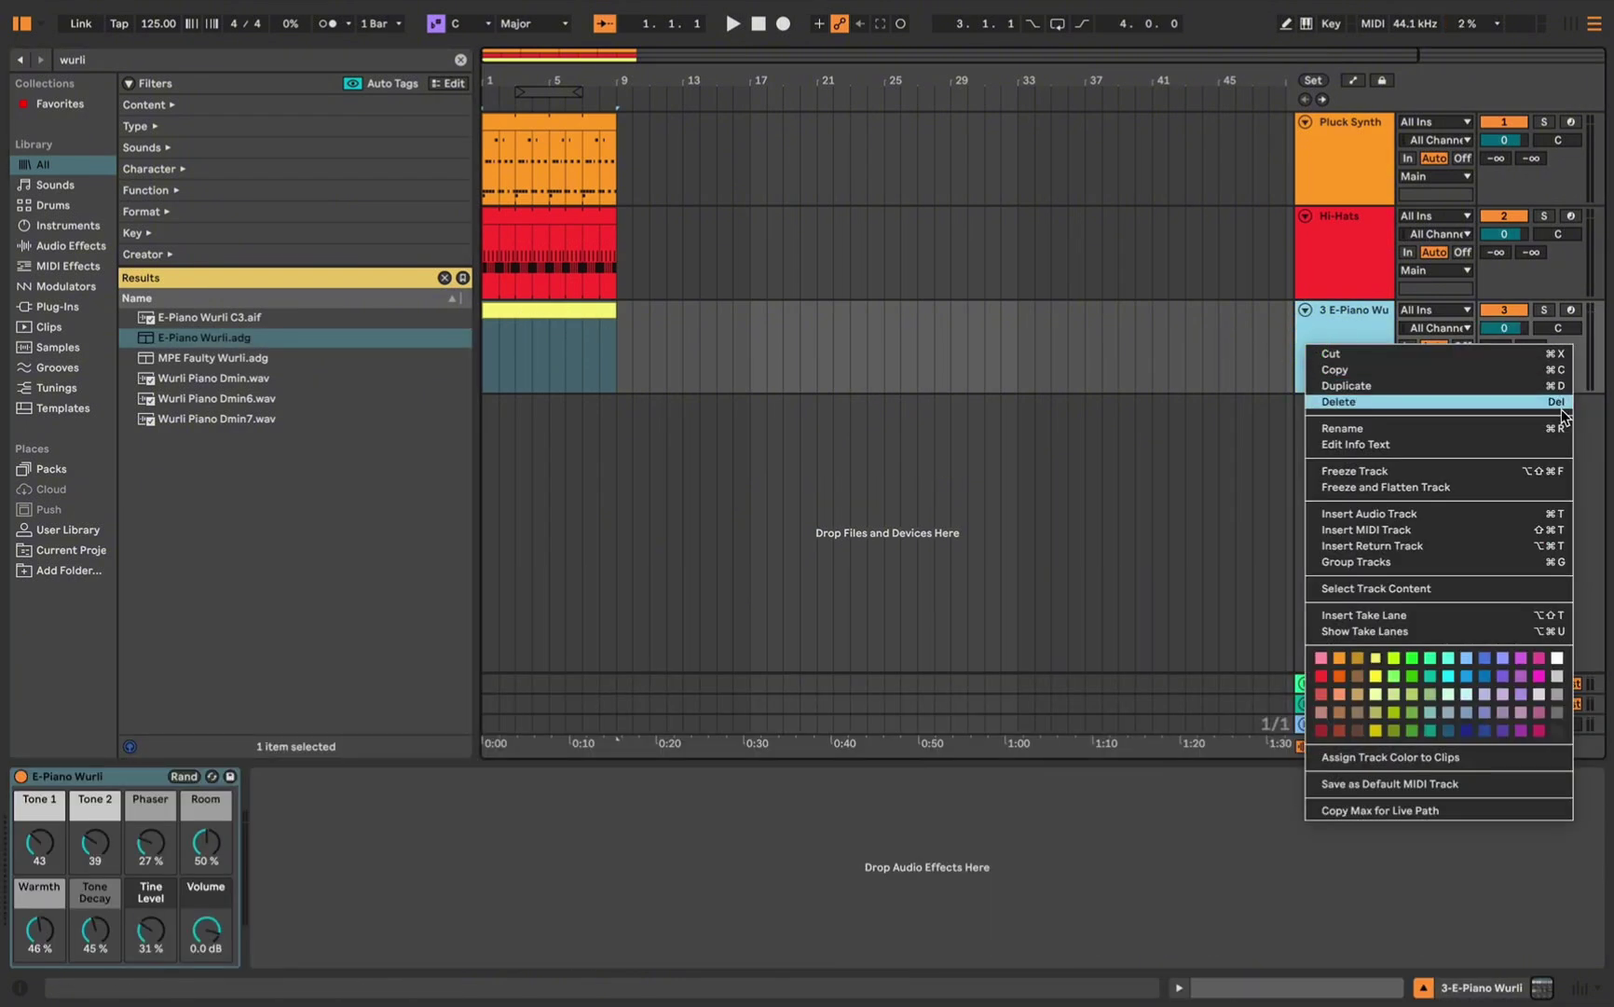
{"action": "left_click", "coordinate": [1488, 429]}
{"action": "type", "text": "El"}
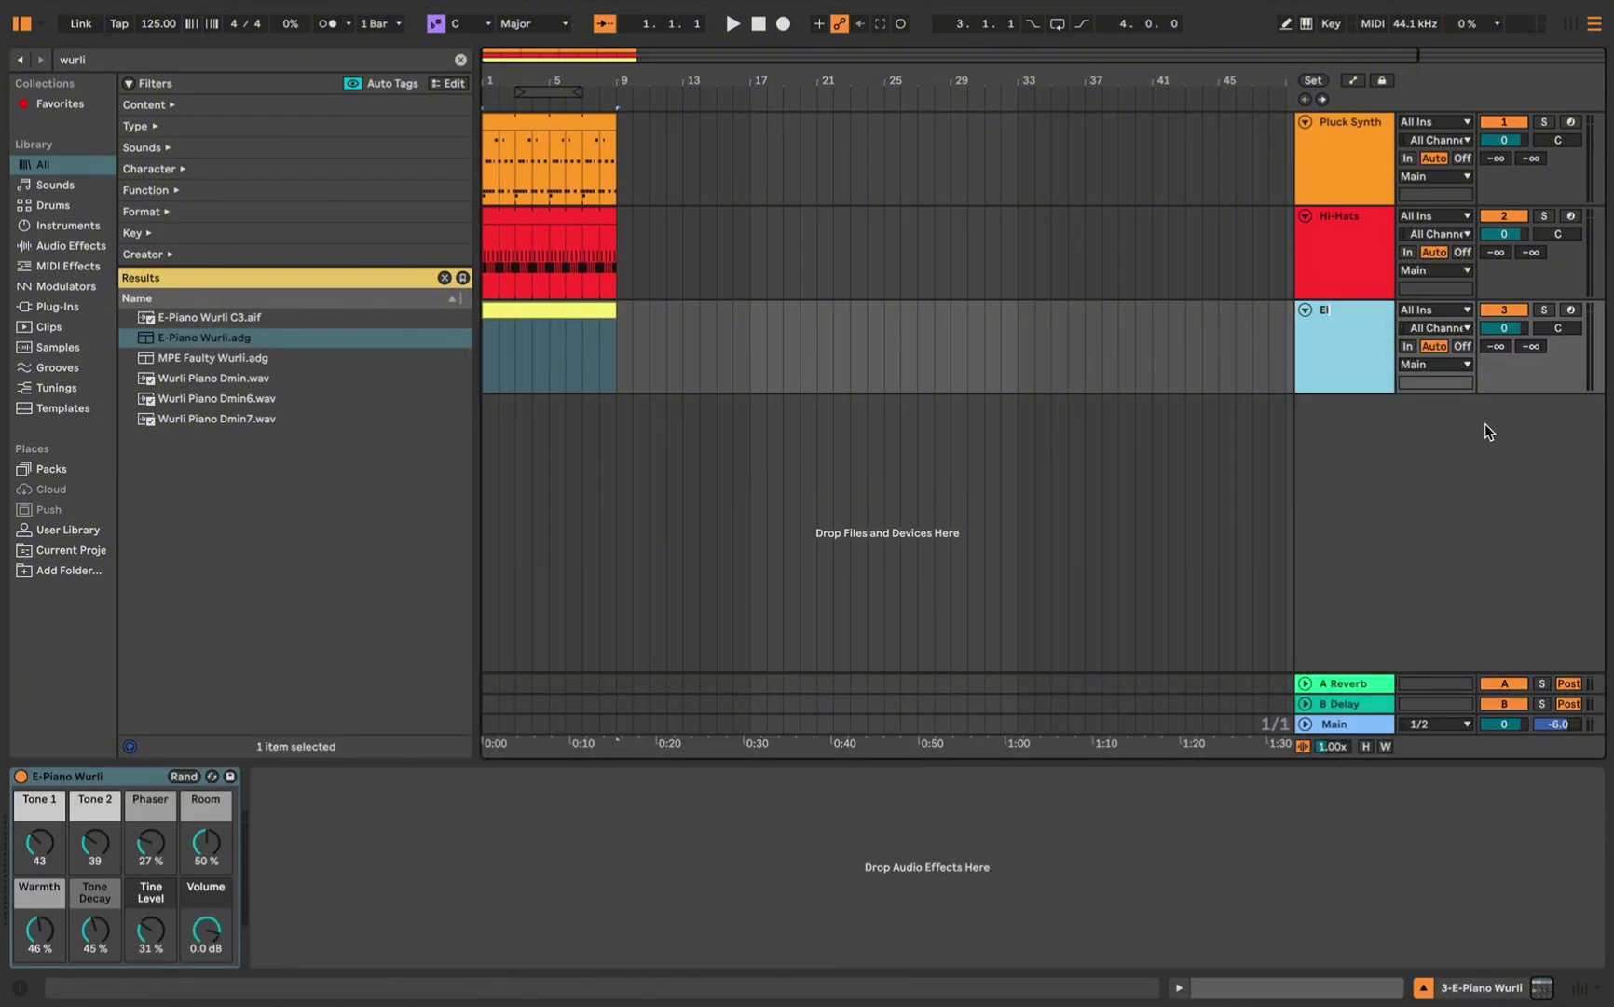
{"action": "type", "text": "cctric Piano"}
{"action": "key", "text": "Return"}
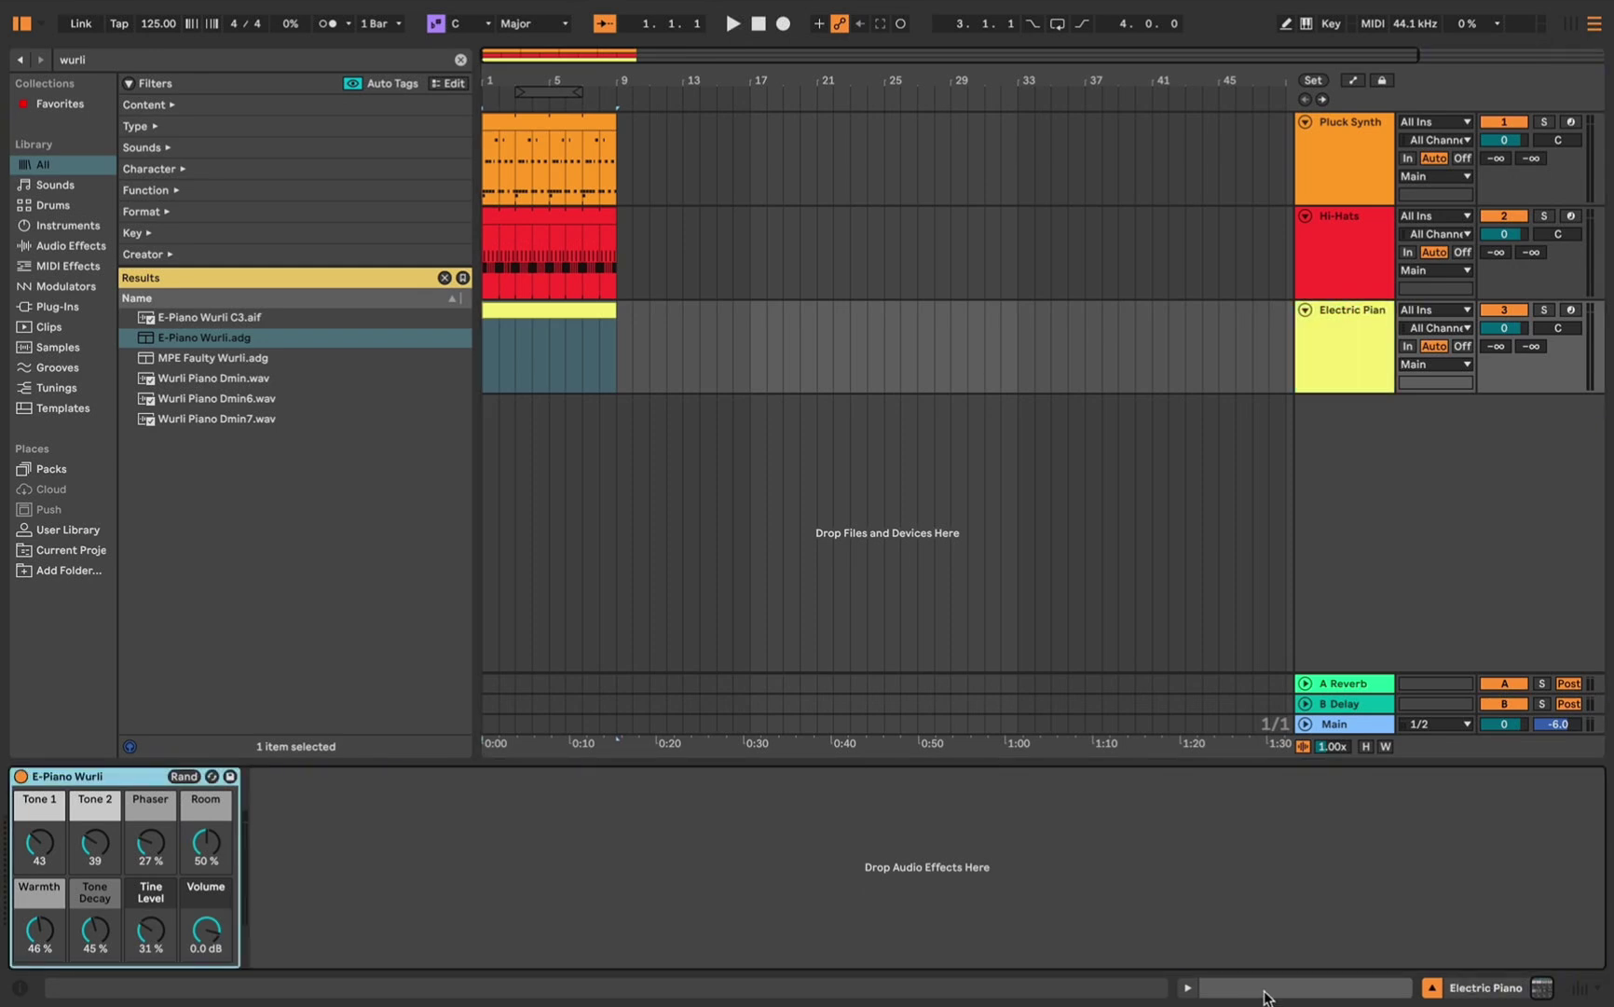
Enter two consecutive G2–B2–D3 chords at the start of the Electric Piano clip, each three sixteenths long
{"action": "left_click", "coordinate": [1266, 997]}
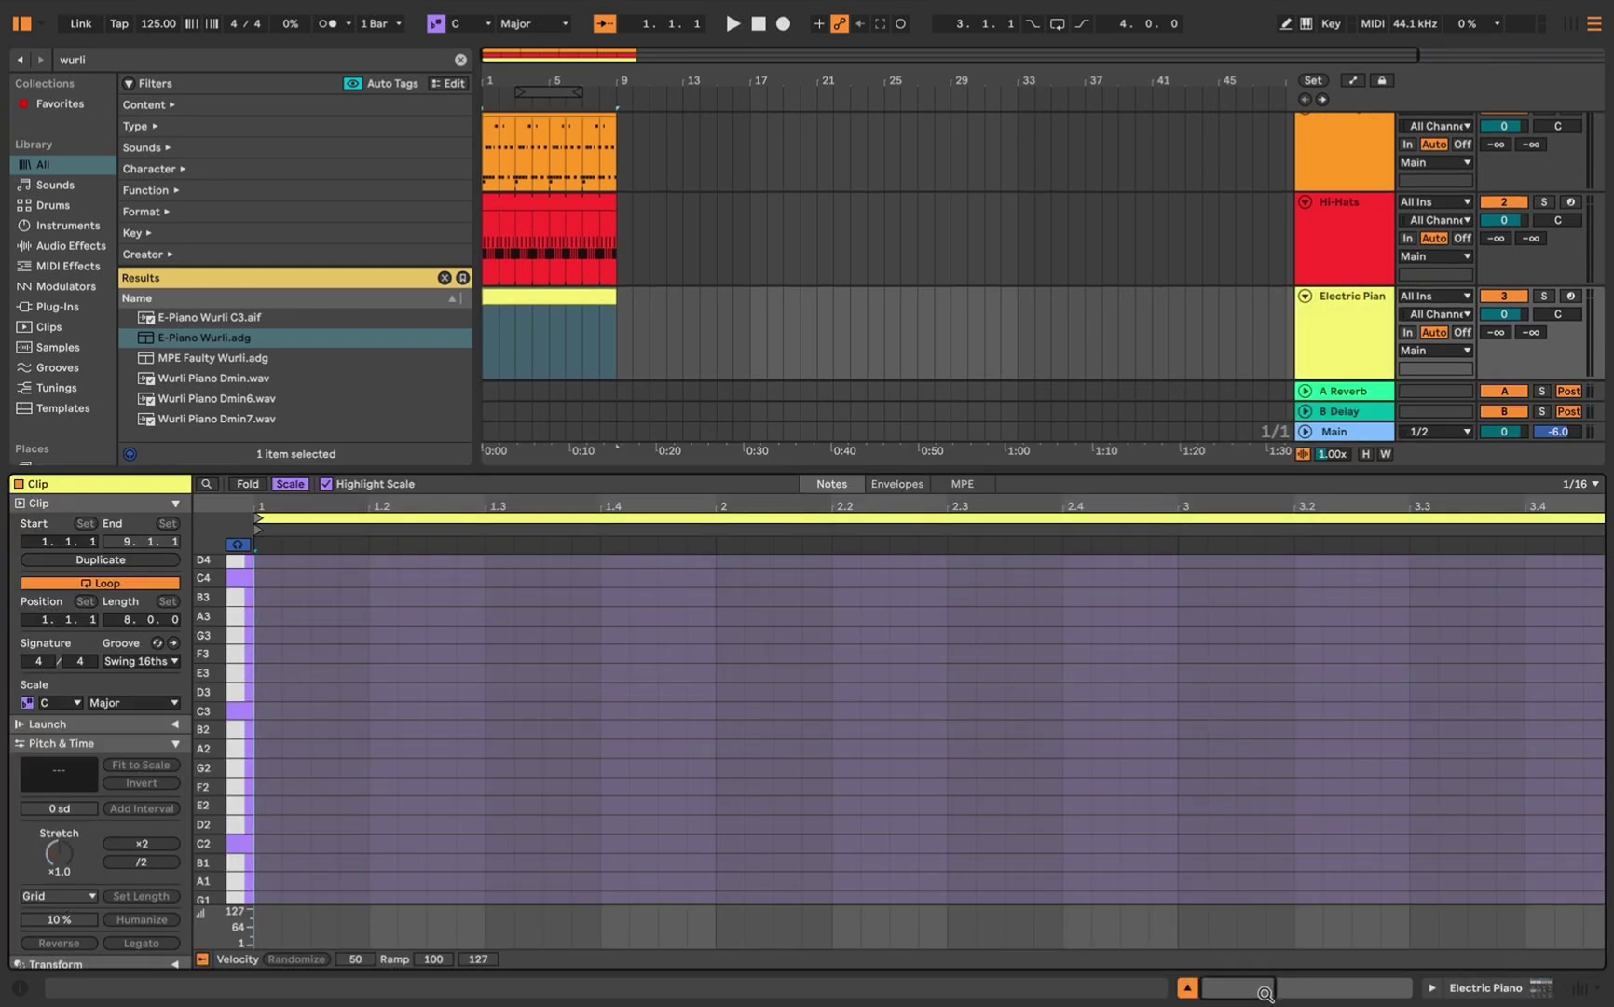
{"action": "double_click", "coordinate": [265, 768]}
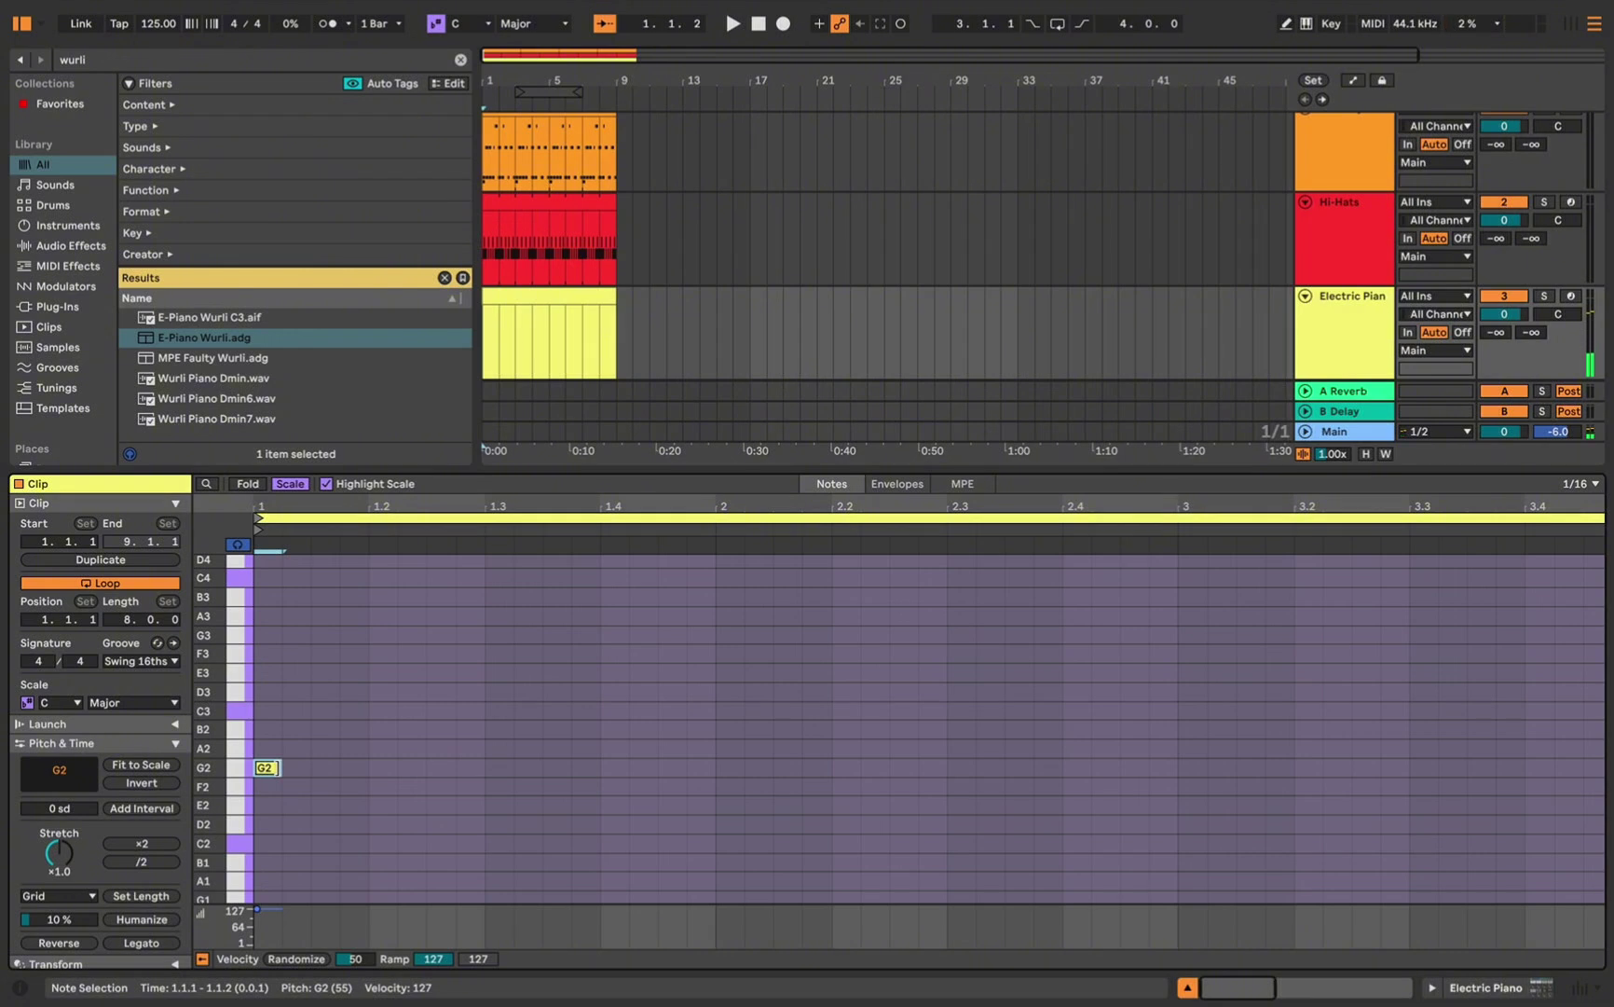
{"action": "left_click_drag", "start_coordinate": [279, 768], "coordinate": [414, 768]}
{"action": "double_click", "coordinate": [359, 770]}
{"action": "double_click", "coordinate": [266, 730]}
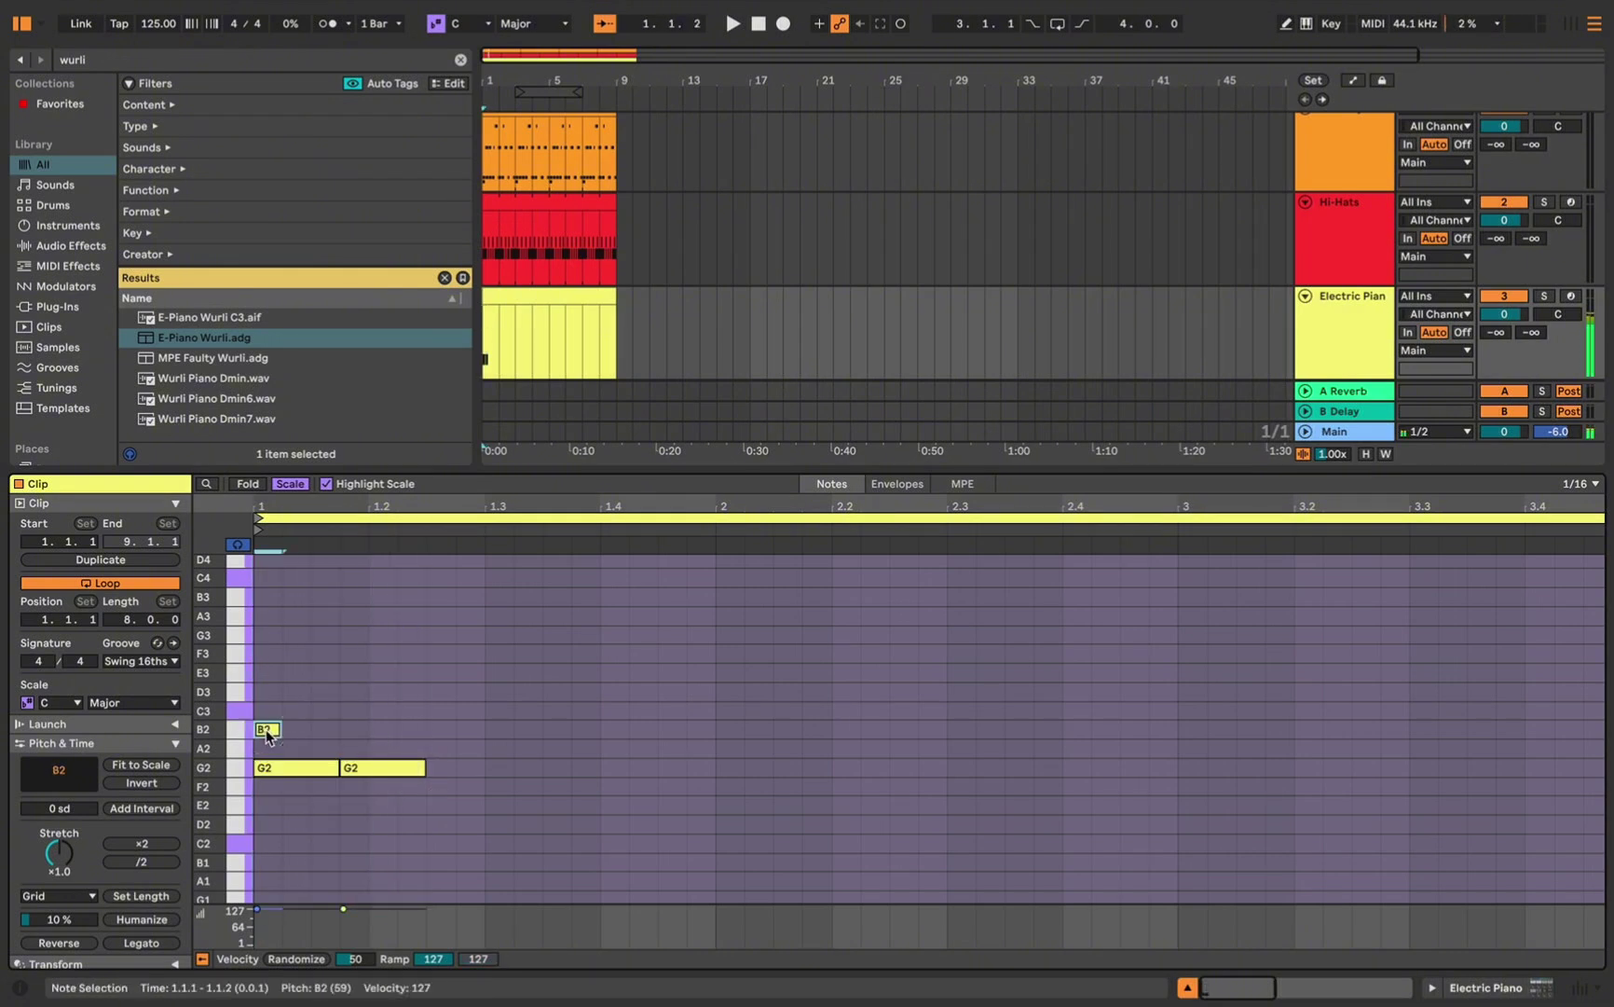
{"action": "left_click_drag", "start_coordinate": [278, 730], "coordinate": [425, 730]}
{"action": "double_click", "coordinate": [355, 729]}
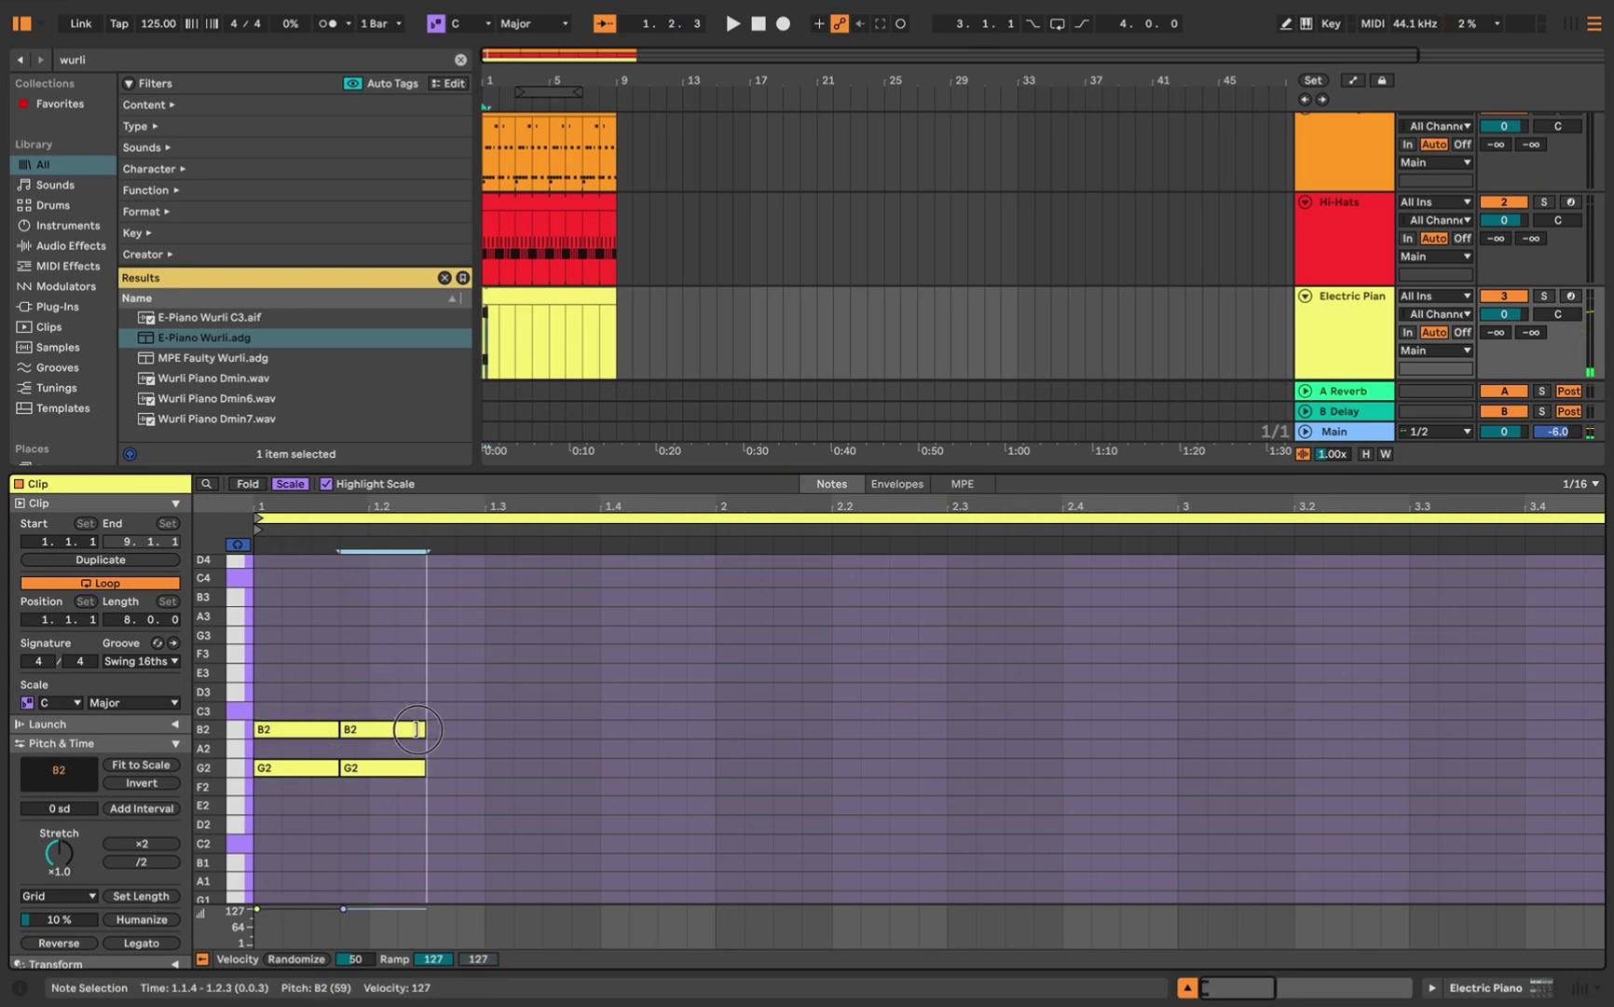
{"action": "double_click", "coordinate": [268, 692]}
{"action": "left_click_drag", "start_coordinate": [278, 691], "coordinate": [420, 690]}
{"action": "double_click", "coordinate": [355, 692]}
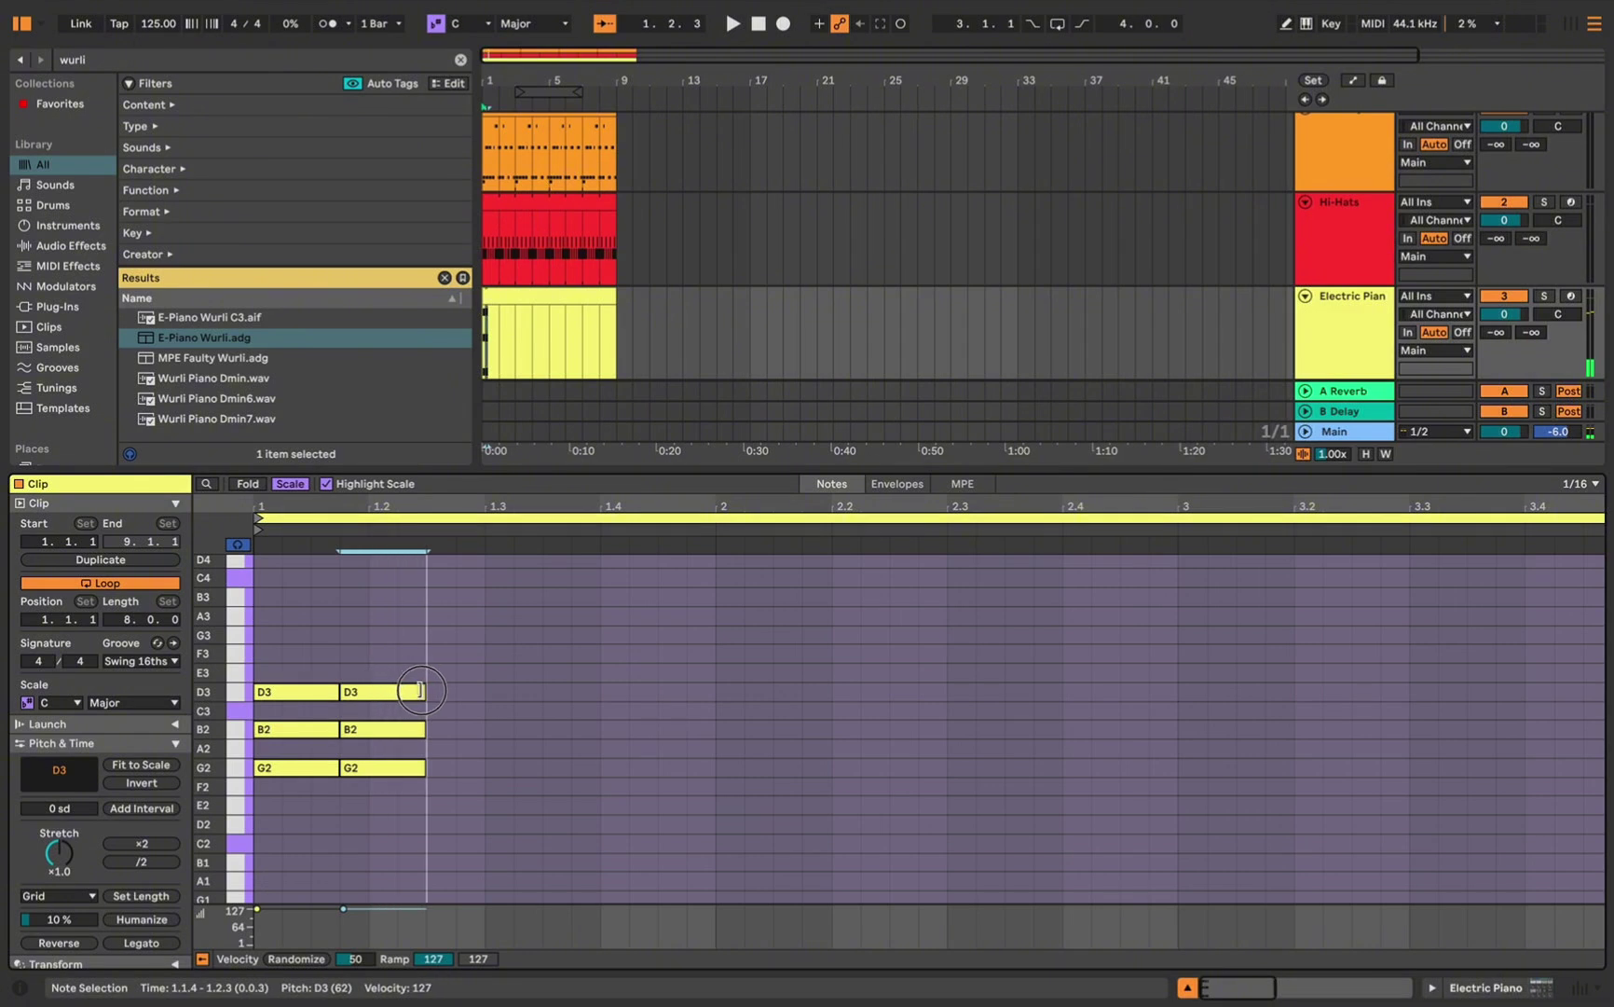
Duplicate the second chord to 1.2.3, raise it to A2–C3–E3 and lengthen it to one beat
{"action": "left_click_drag", "start_coordinate": [444, 785], "coordinate": [396, 649]}
{"action": "key", "text": "super+d"}
{"action": "left_click_drag", "start_coordinate": [464, 728], "coordinate": [548, 675]}
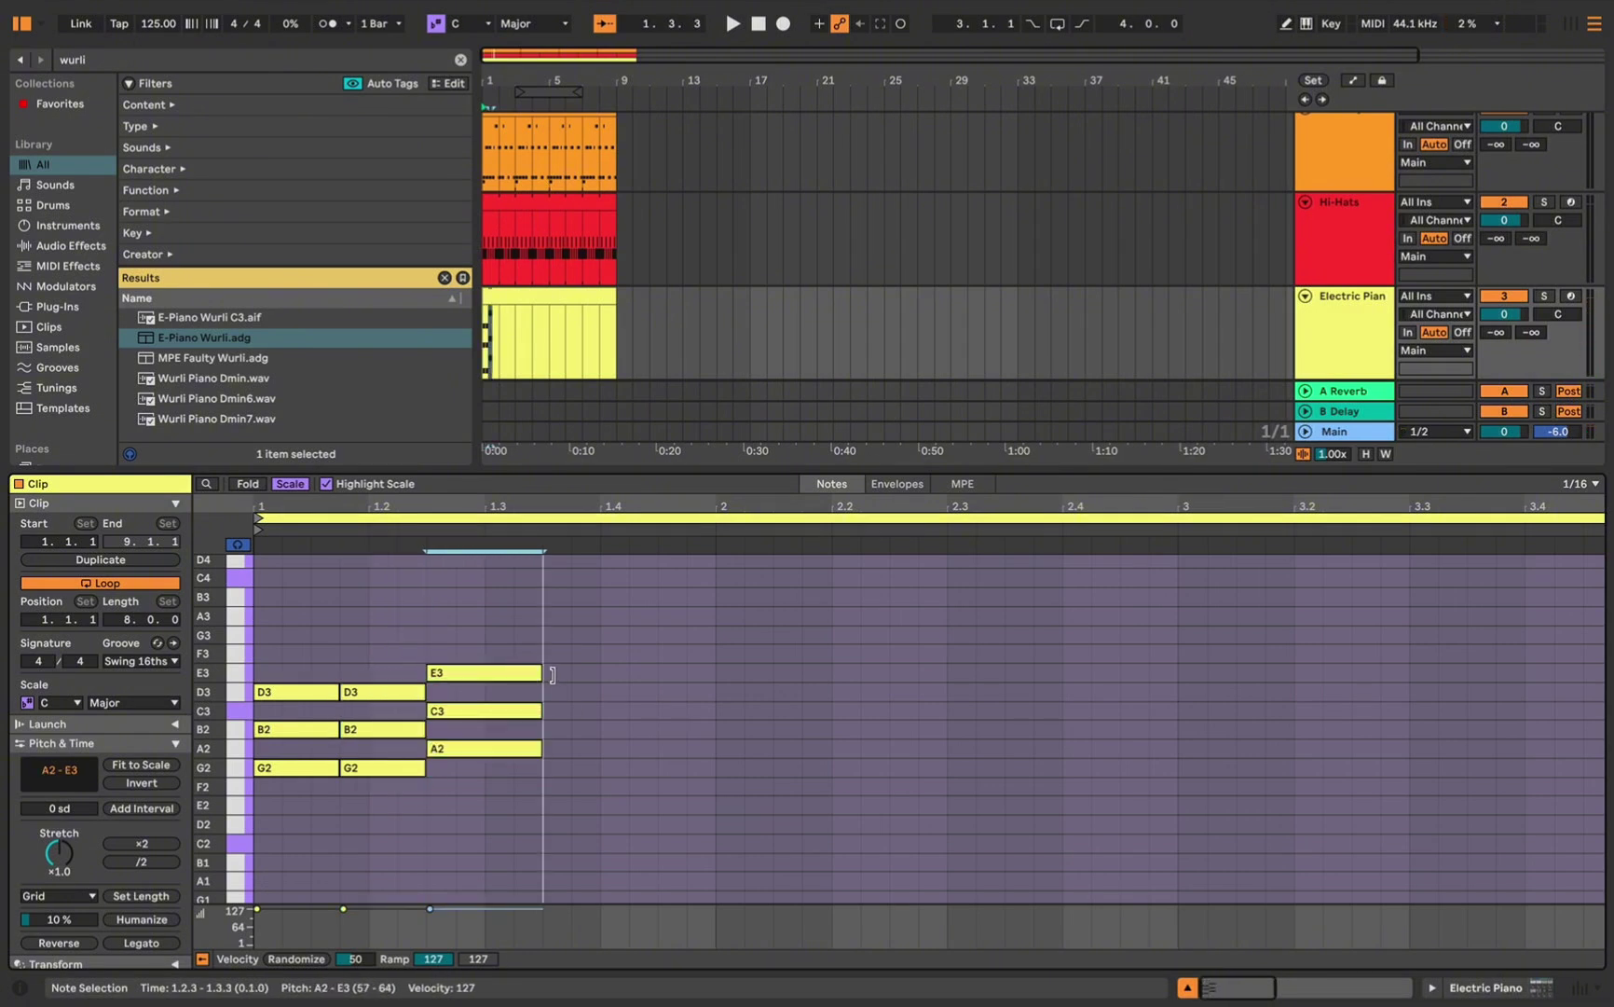
{"action": "left_click", "coordinate": [567, 686]}
{"action": "key", "text": "super+v"}
{"action": "key", "text": "Down"}
{"action": "key", "text": "Down"}
{"action": "key", "text": "Down"}
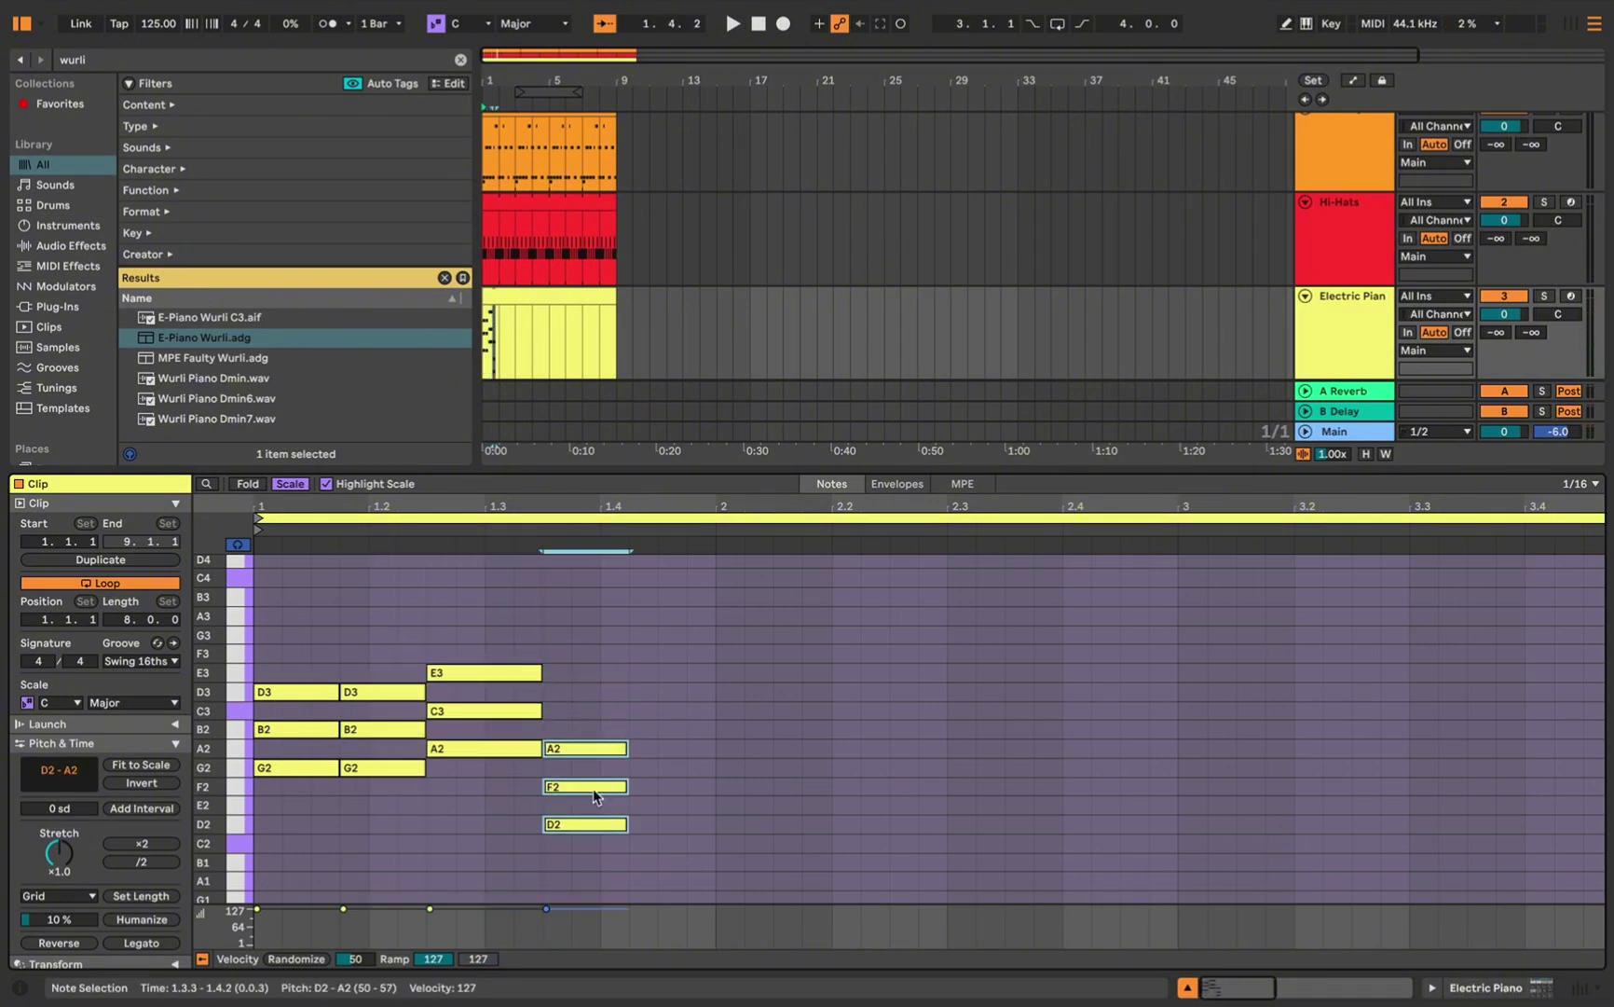
{"action": "key", "text": "Delete"}
Lengthen the A2–C3–E3 chord to two beats so that it ends at 1.4.3
{"action": "left_click_drag", "start_coordinate": [595, 790], "coordinate": [485, 646]}
{"action": "key", "text": "shift+Right"}
{"action": "key", "text": "shift+Right"}
{"action": "key", "text": "shift+Right"}
{"action": "key", "text": "shift+Right"}
Paste the chord at 1.4.3, lower it to D2–F2–A2 and extend it to two beats, ending at 2.2.3
{"action": "left_click", "coordinate": [671, 671]}
{"action": "key", "text": "super+v"}
{"action": "left_click", "coordinate": [681, 691]}
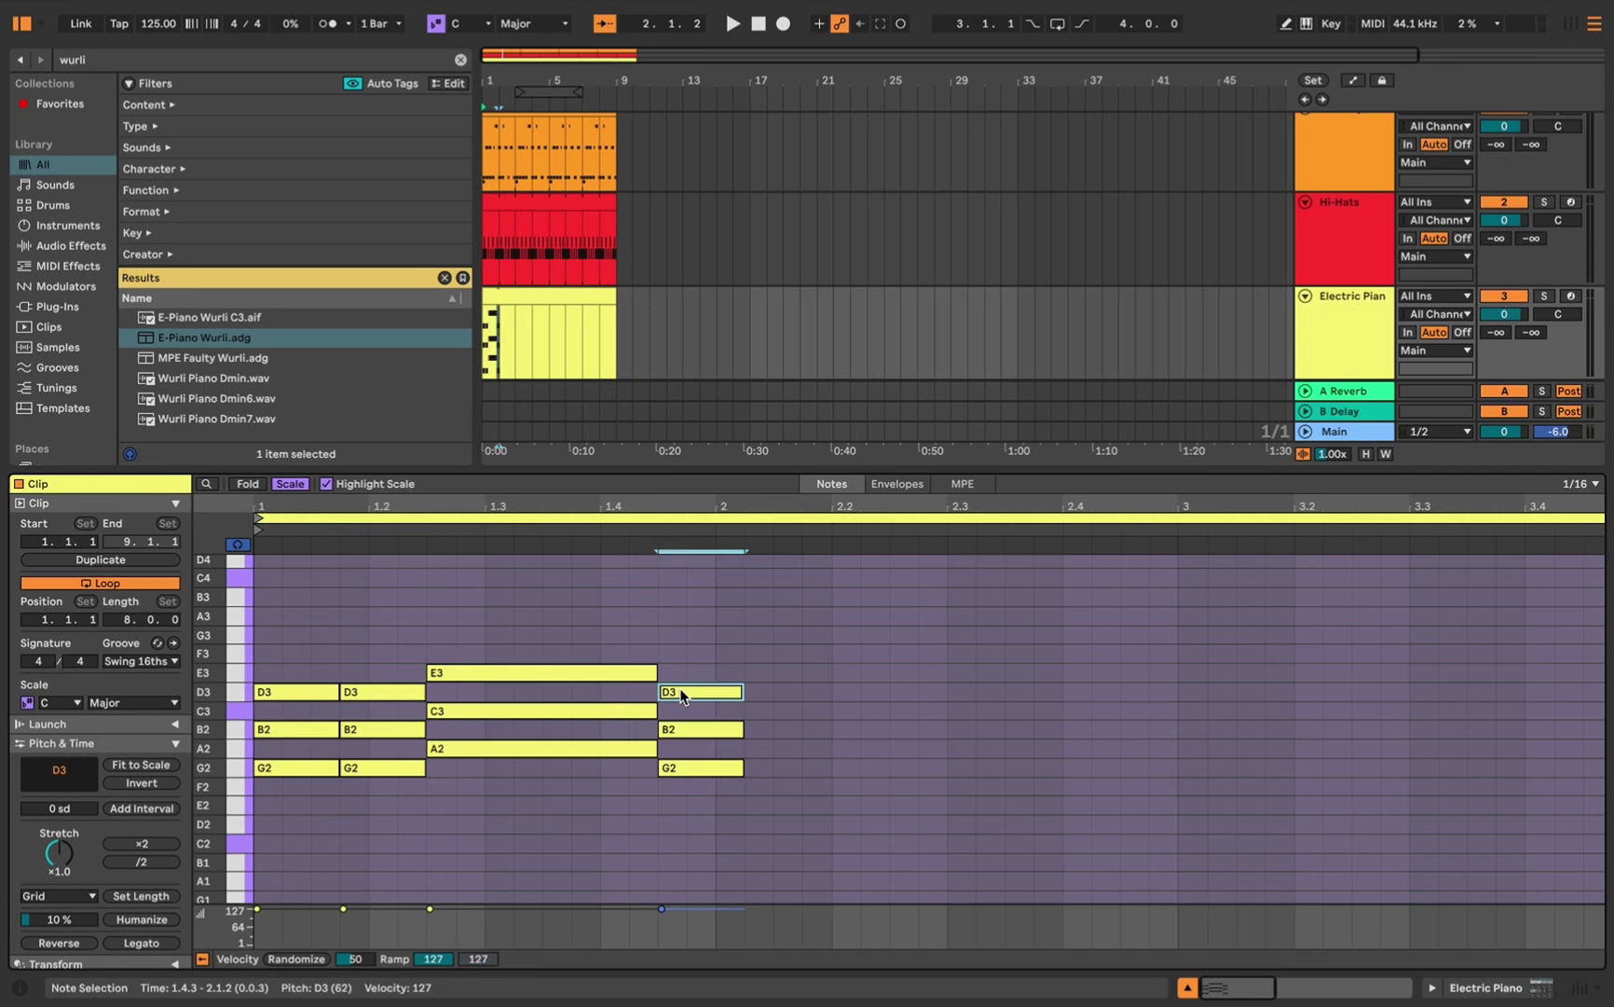
{"action": "left_click_drag", "start_coordinate": [764, 793], "coordinate": [690, 673]}
{"action": "left_click_drag", "start_coordinate": [690, 727], "coordinate": [878, 748]}
Repeat the D2–F2–A2 chord from 2.2.3 up to bar 3 as two one-beat chords and a final half-beat chord
{"action": "key", "text": "super+c"}
{"action": "left_click", "coordinate": [898, 745]}
{"action": "key", "text": "super+v"}
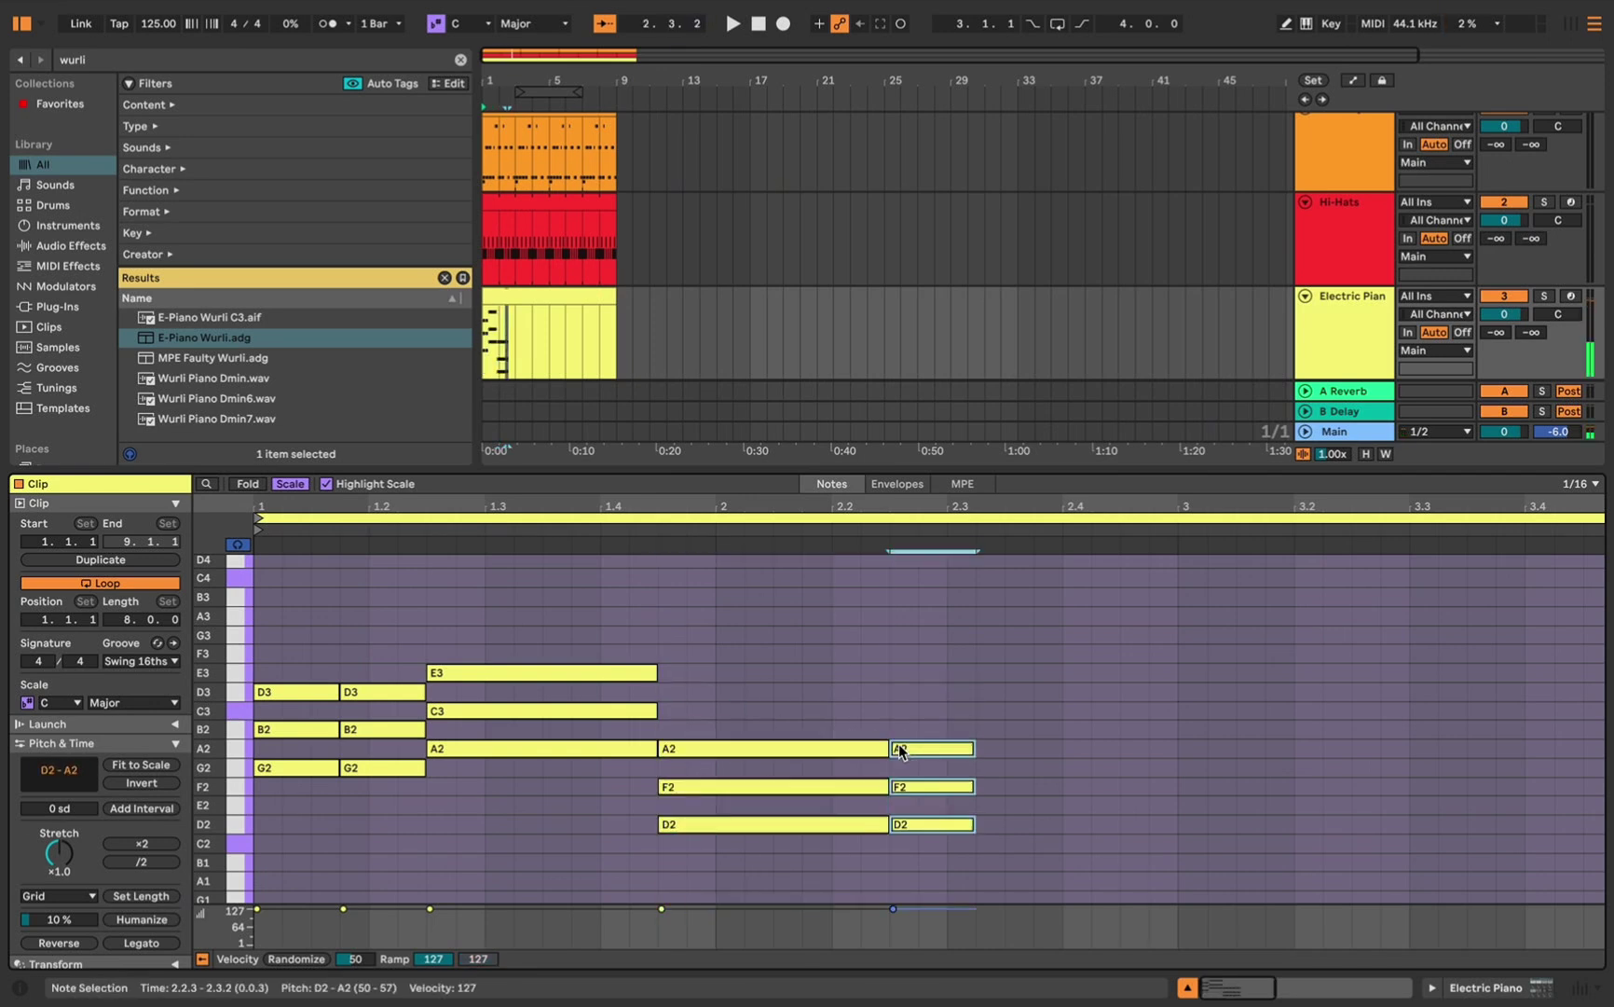
{"action": "left_click_drag", "start_coordinate": [975, 747], "coordinate": [1005, 749]}
{"action": "key", "text": "super+c"}
{"action": "key", "text": "super+v"}
{"action": "key", "text": "super+v"}
{"action": "left_click_drag", "start_coordinate": [1235, 749], "coordinate": [1177, 749]}
Add two consecutive E2–G2–B2 chords from the start of bar 3, each three sixteenths long
{"action": "left_click", "coordinate": [1186, 747]}
{"action": "key", "text": "super+v"}
{"action": "key", "text": "Up"}
{"action": "key", "text": "Up"}
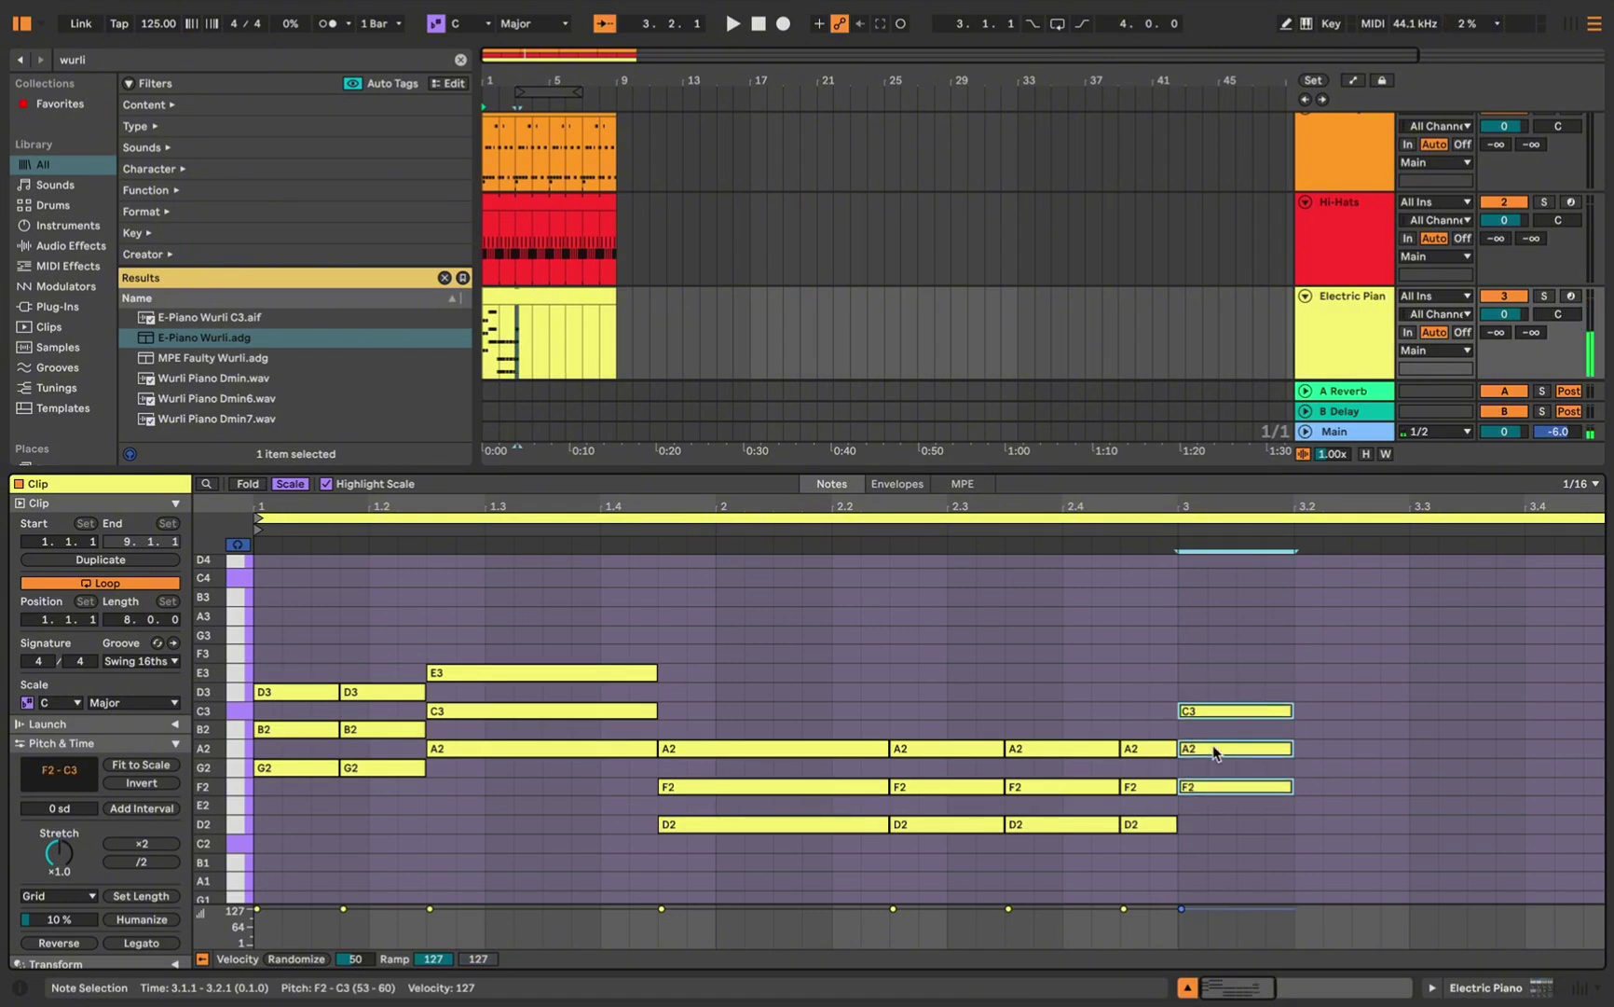
{"action": "key", "text": "Down"}
{"action": "left_click_drag", "start_coordinate": [1293, 804], "coordinate": [1270, 802]}
{"action": "key", "text": "super+c"}
{"action": "key", "text": "super+v"}
Add an F2–A2–C3 chord at 3.2.3, held until the start of bar 5, and play the arrangement back
{"action": "key", "text": "super+v"}
{"action": "key", "text": "Up"}
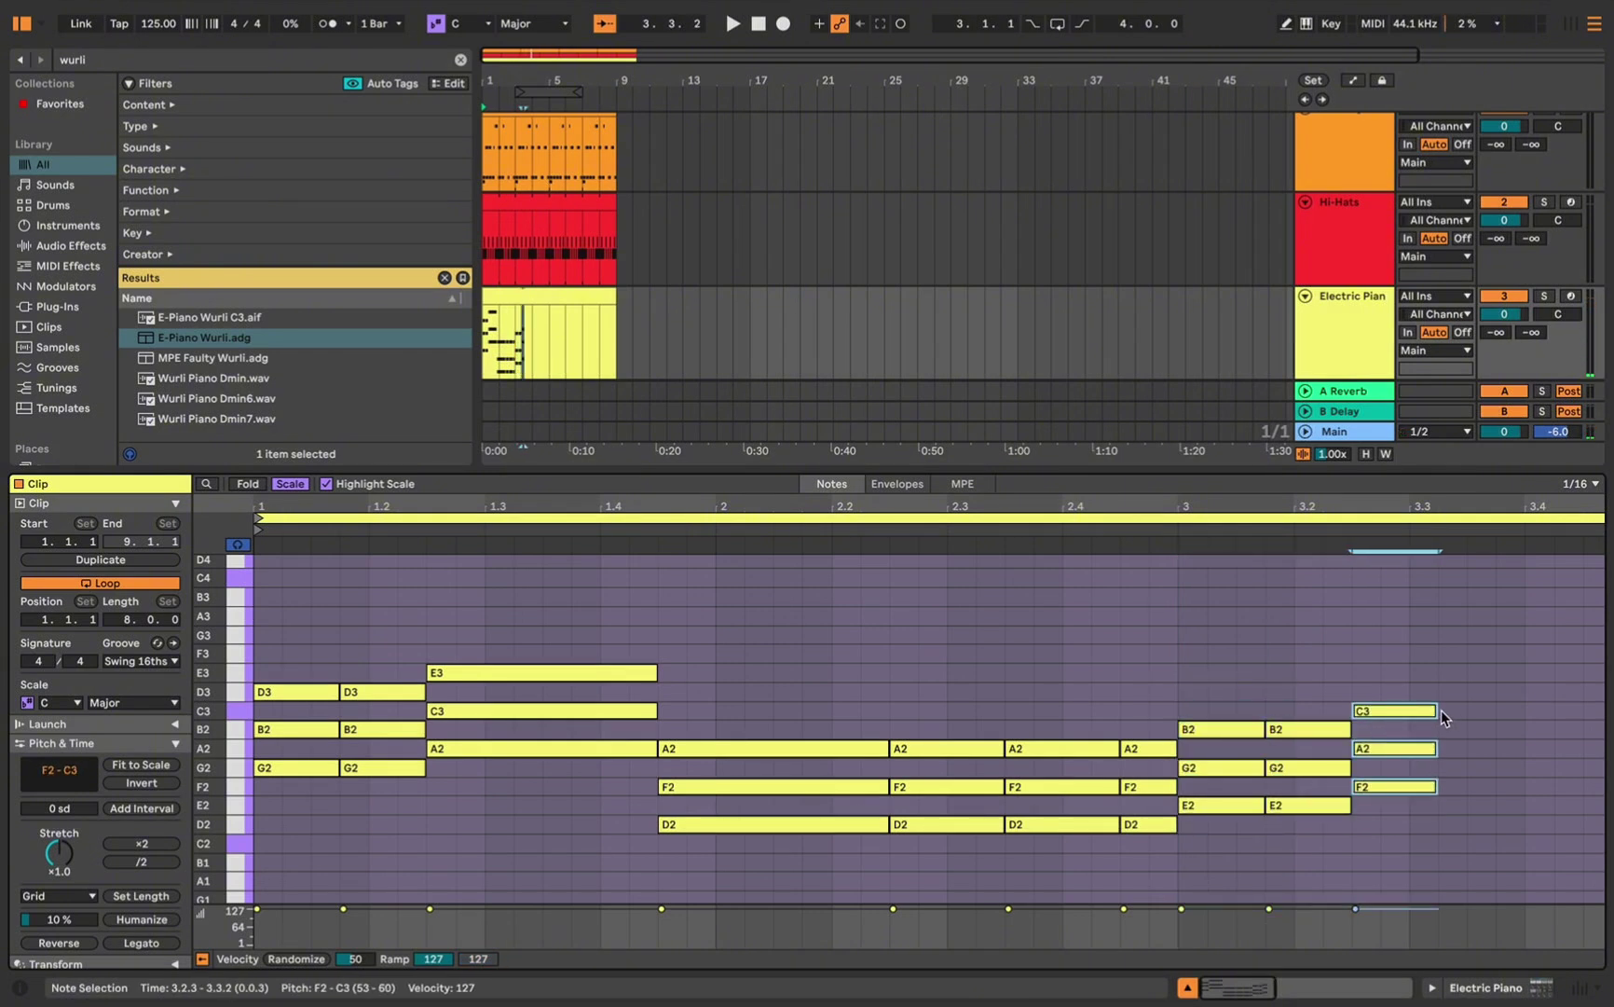
{"action": "left_click_drag", "start_coordinate": [1441, 710], "coordinate": [1377, 718]}
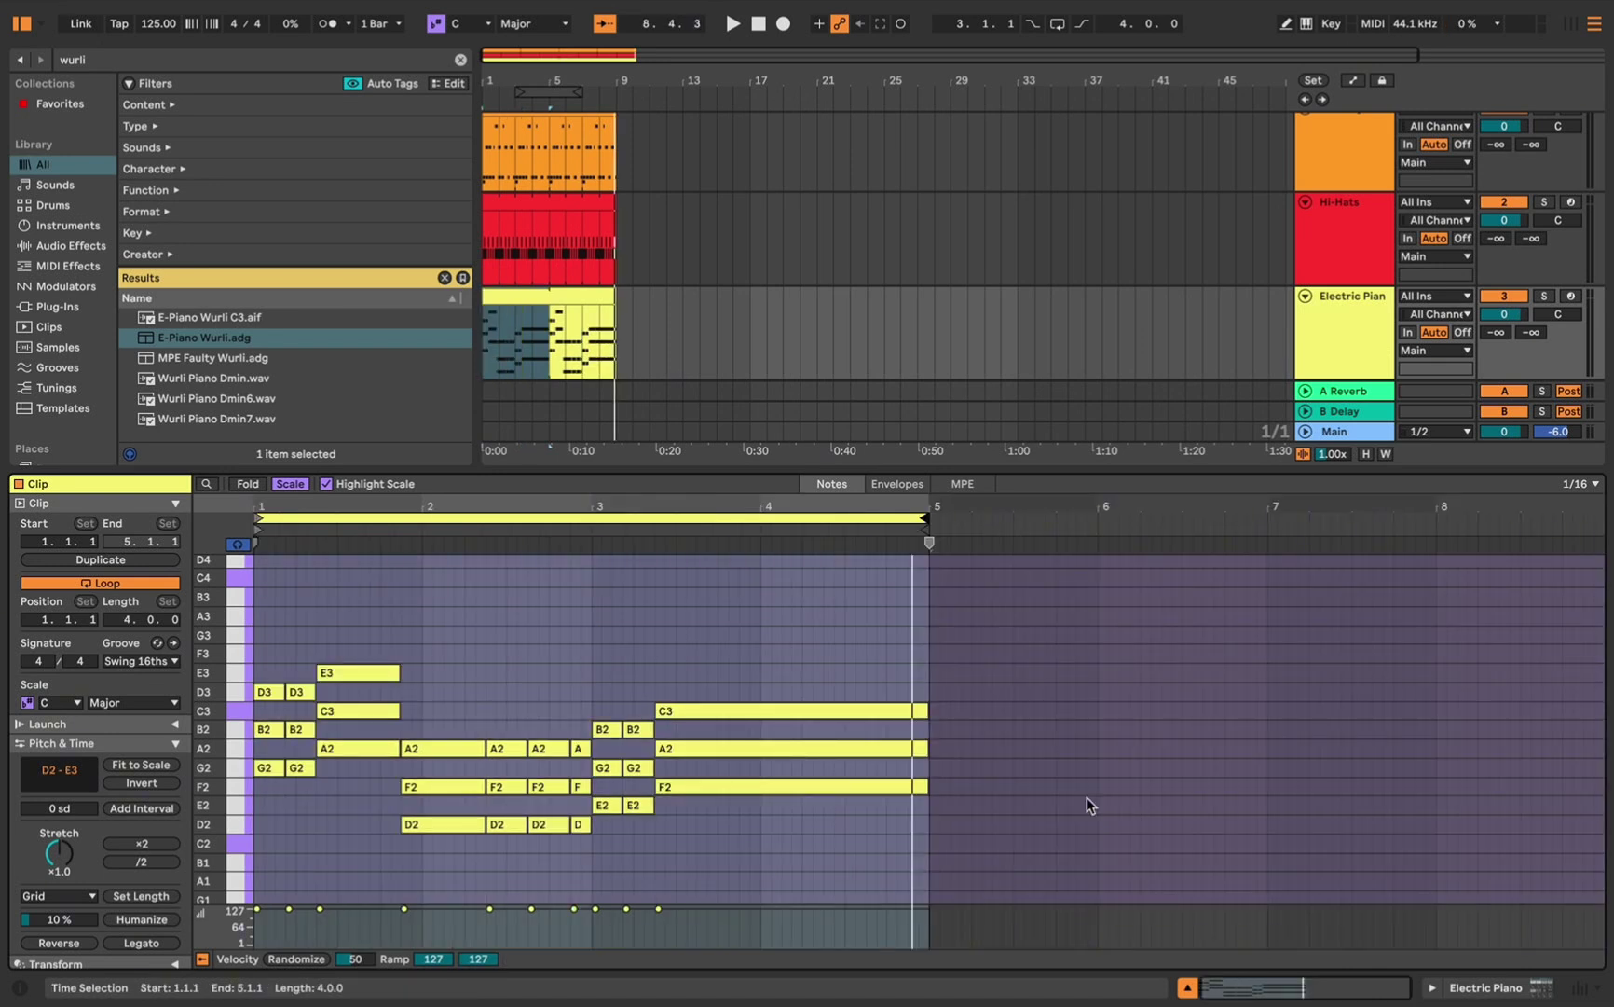
{"action": "key", "text": "ctrl+z"}
{"action": "key", "text": "space"}
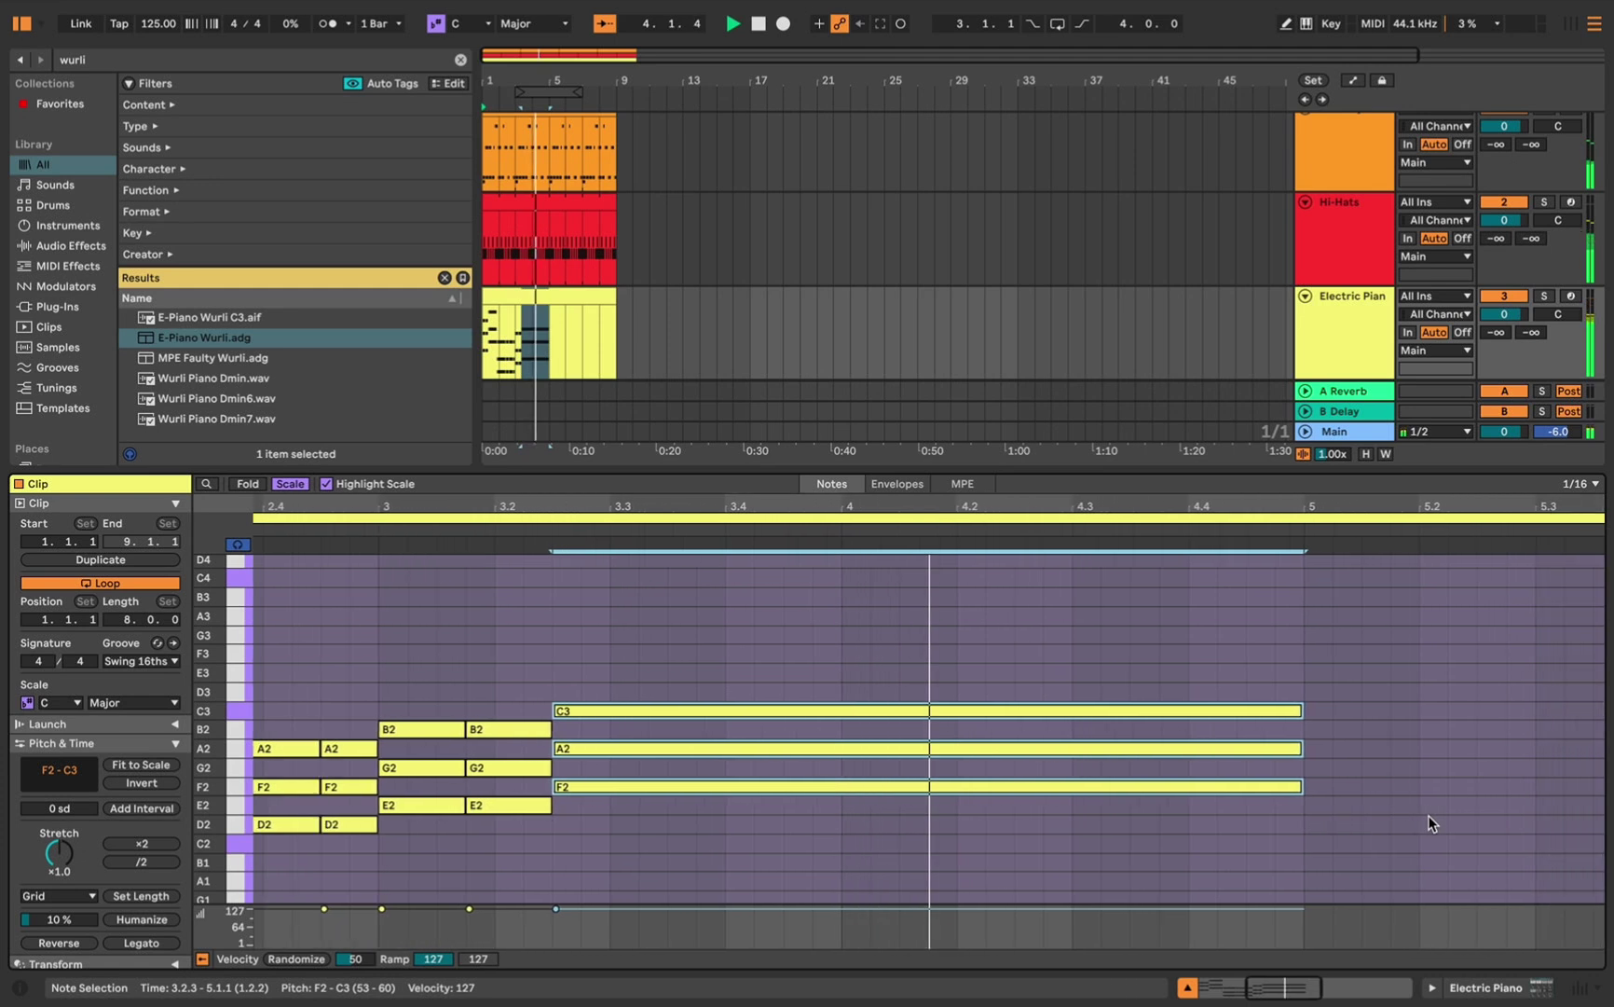
{"action": "key", "text": "space"}
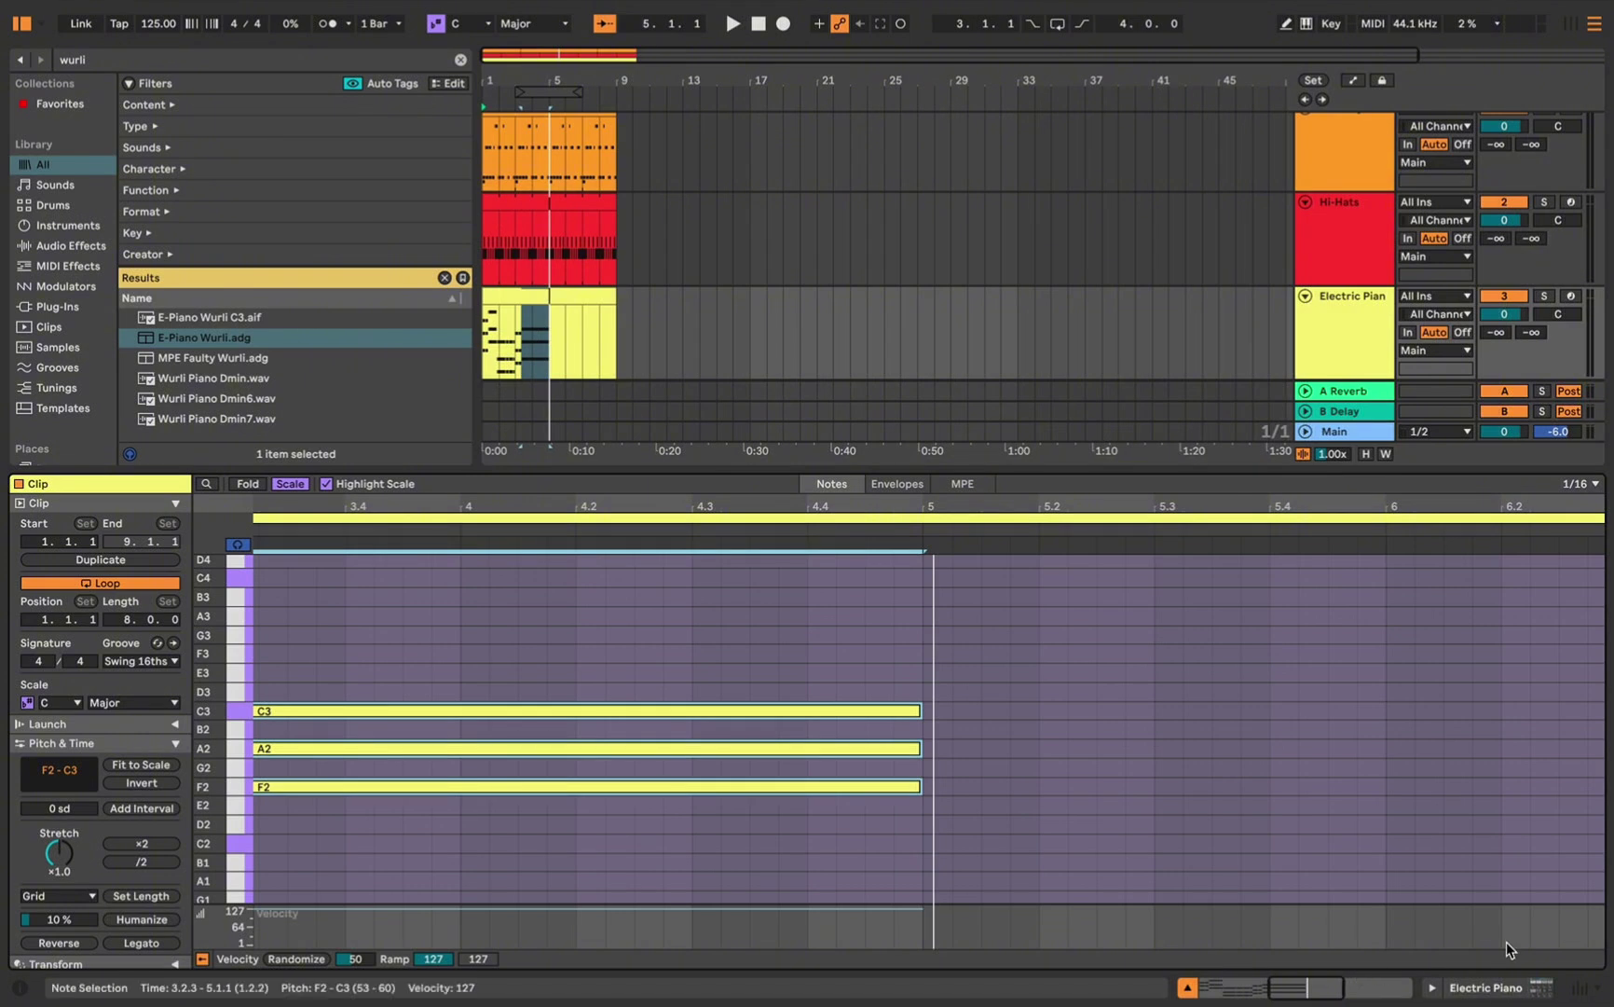
Set the E-Piano Wurli's Tone 1 to 0, Tone 2 to 2, Phaser 0.8 %, Room 75 %, Warmth 0 %, Tone Decay 1 % and Tine Level 57 %
{"action": "left_click", "coordinate": [1511, 988]}
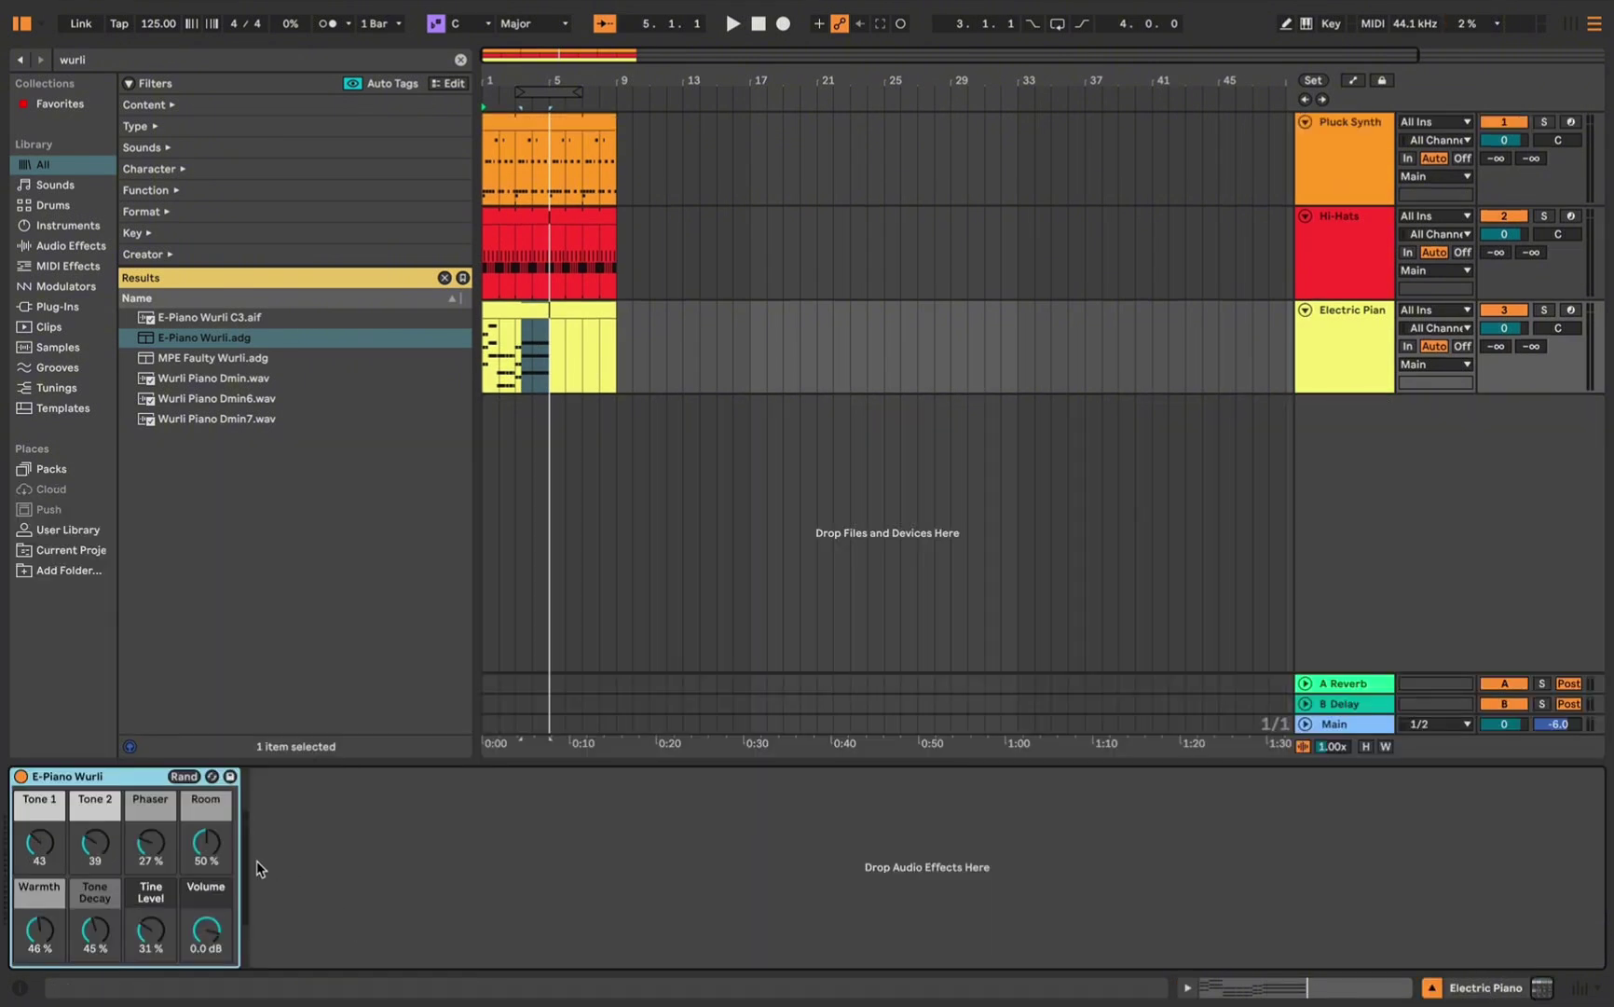
{"action": "left_click_drag", "start_coordinate": [39, 844], "coordinate": [39, 923]}
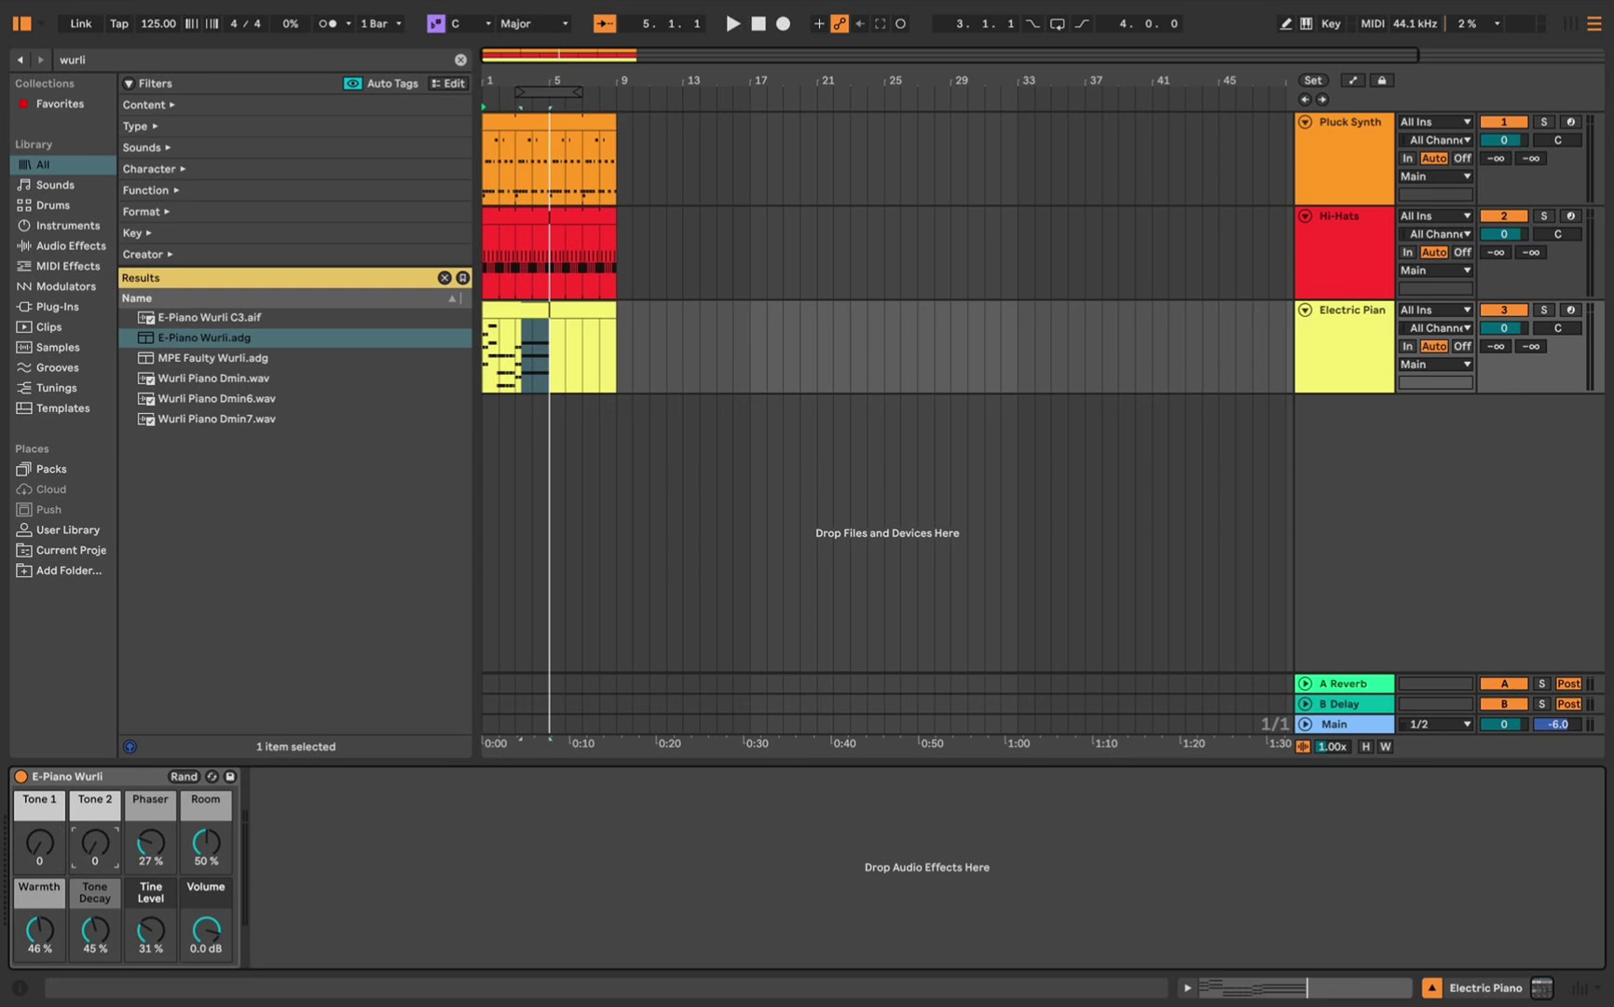
{"action": "left_click_drag", "start_coordinate": [146, 846], "coordinate": [146, 876]}
{"action": "left_click_drag", "start_coordinate": [206, 843], "coordinate": [206, 841]}
{"action": "left_click_drag", "start_coordinate": [39, 929], "coordinate": [96, 974]}
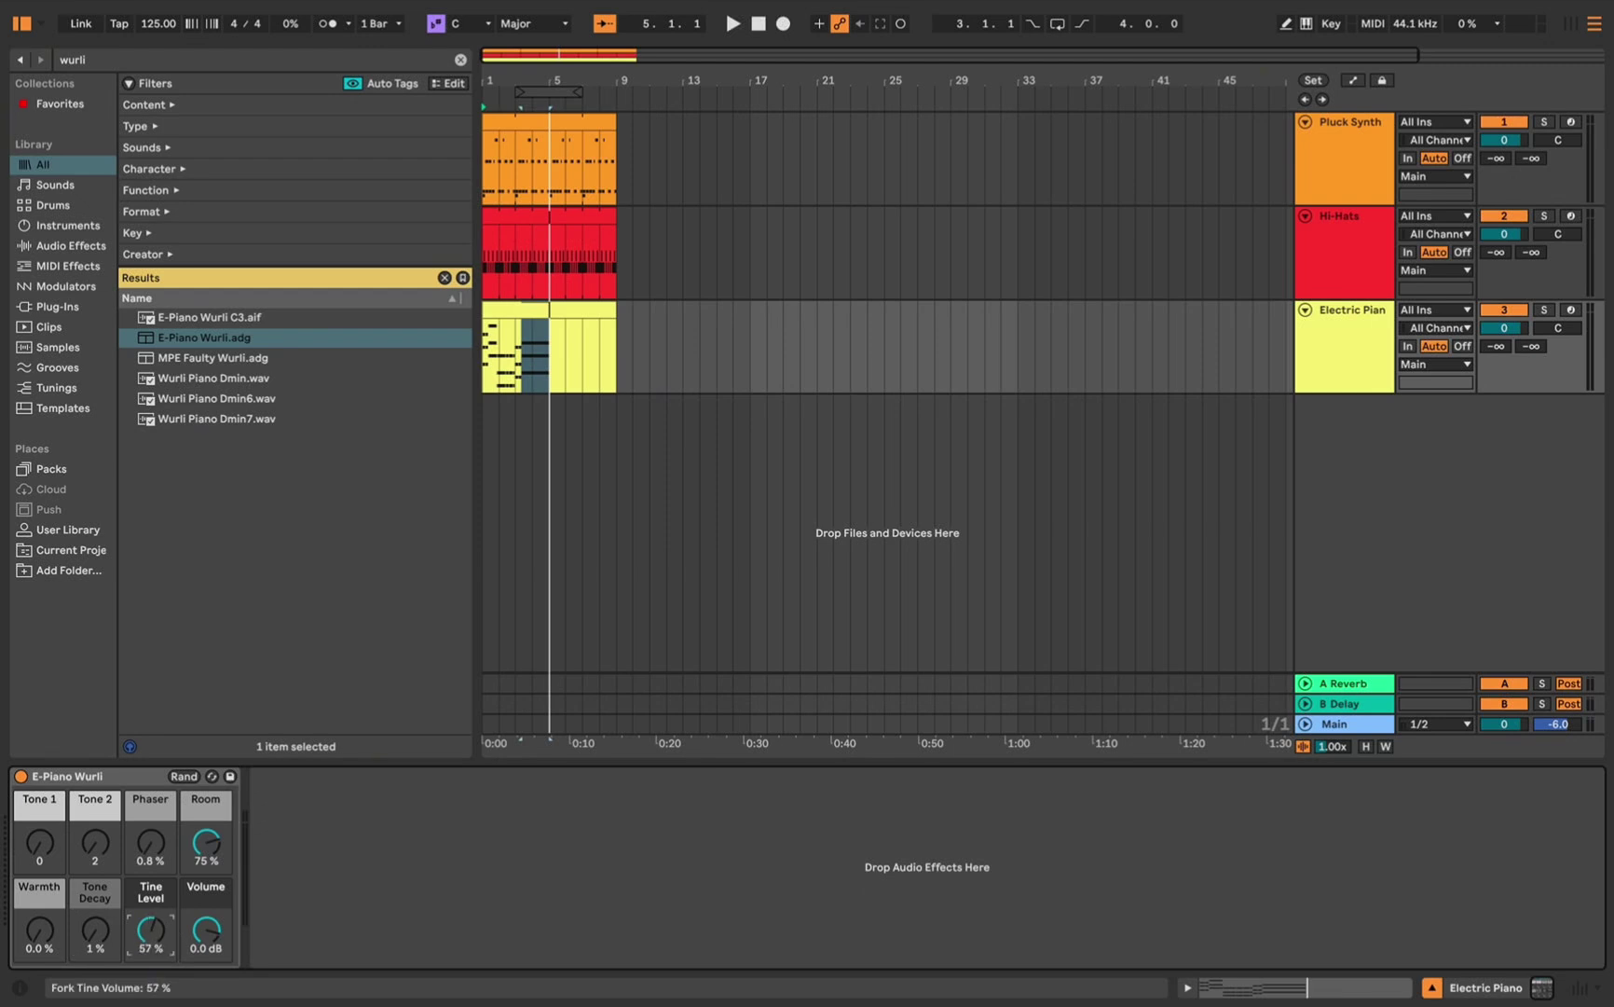
Shorten the Electric Piano clip's loop to four bars, ending at bar 5, and play the arrangement back
{"action": "key", "text": "shift+Tab"}
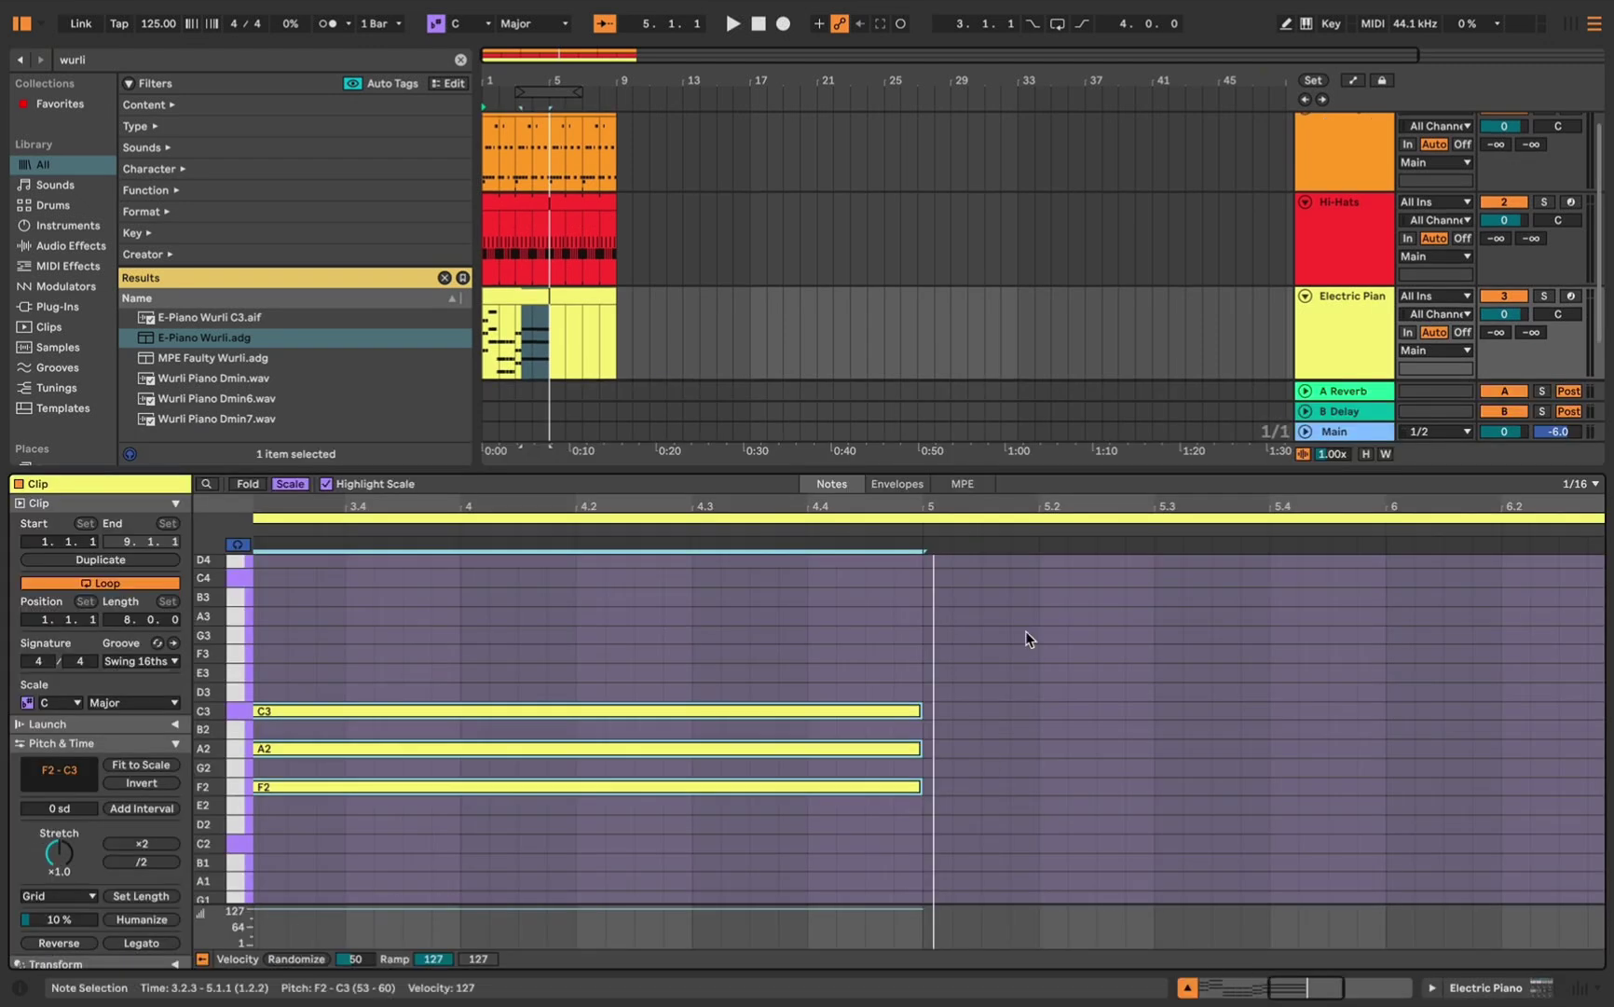
{"action": "key", "text": "x"}
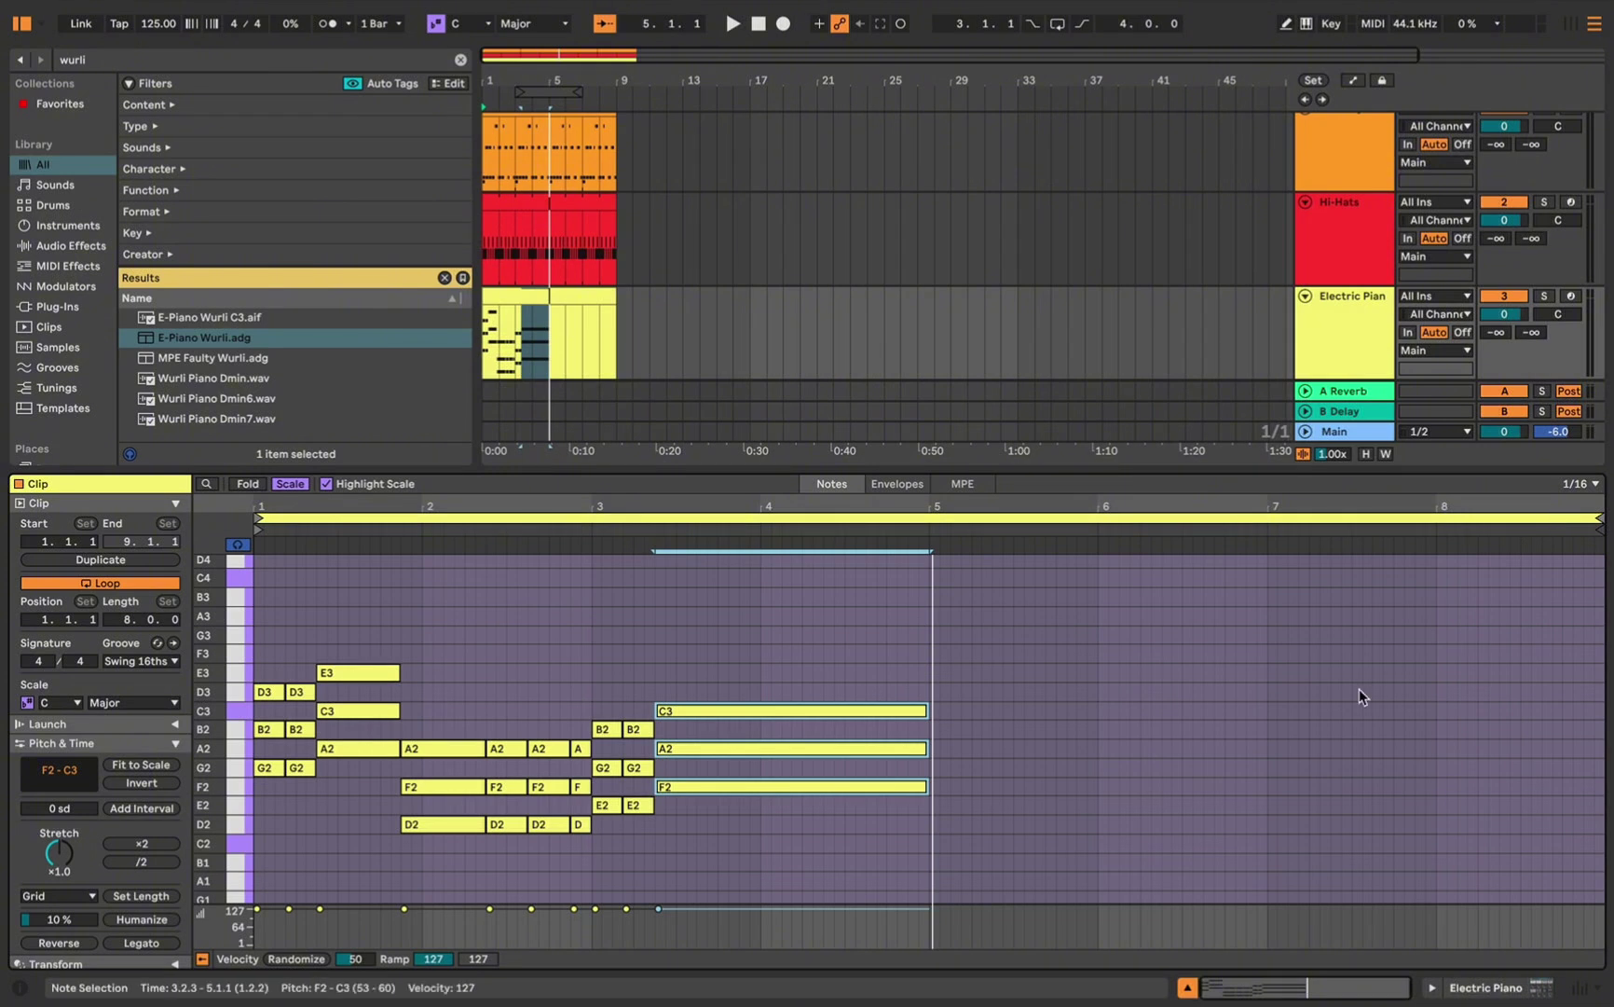
{"action": "left_click_drag", "start_coordinate": [1596, 515], "coordinate": [927, 540]}
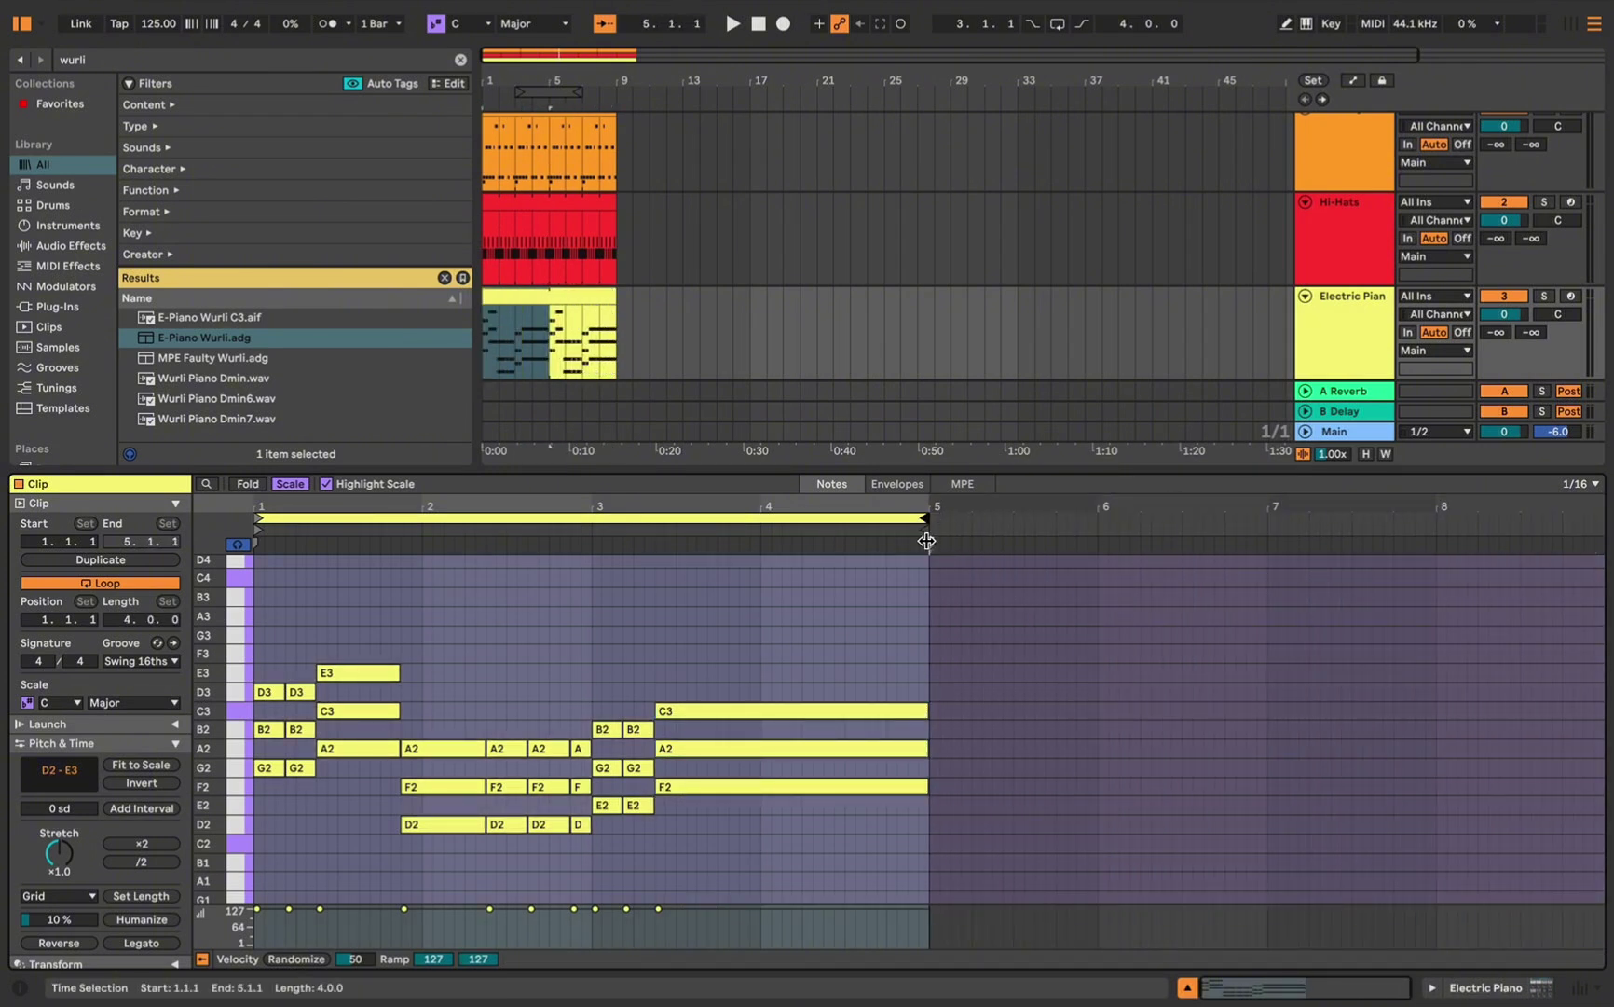
{"action": "key", "text": "space"}
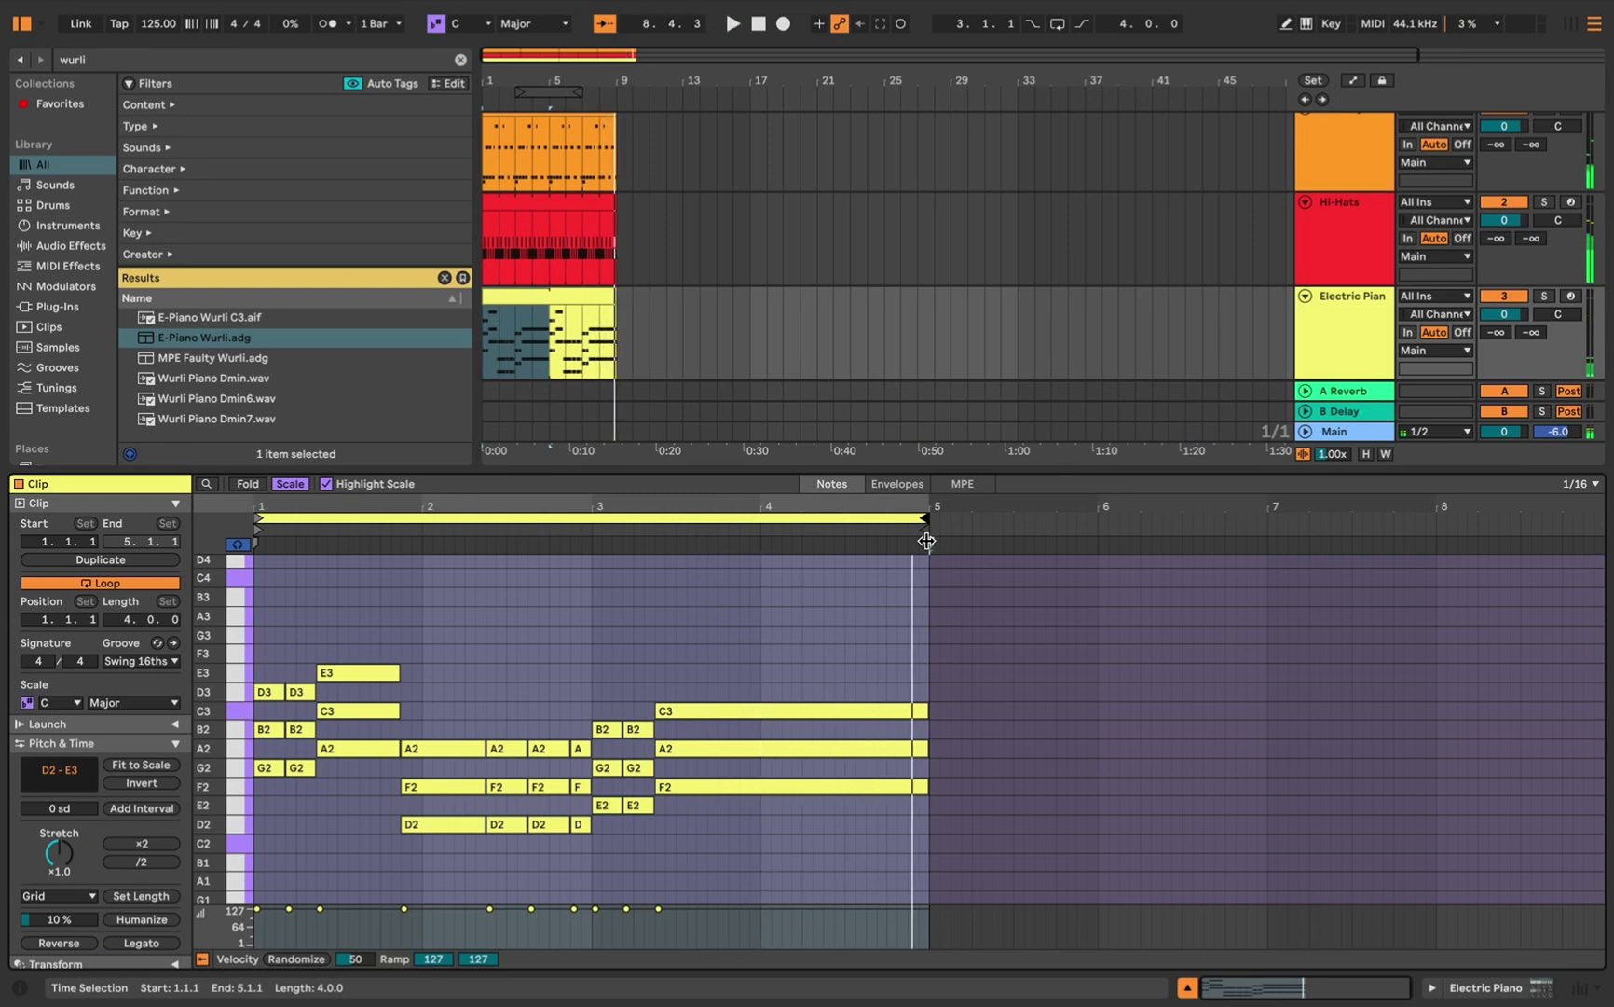
{"action": "key", "text": "space"}
Insert a fourth MIDI track below Electric Piano and create an empty 8-bar MIDI clip on it, from bar 1 to bar 9
{"action": "left_click_drag", "start_coordinate": [1212, 471], "coordinate": [1211, 569]}
{"action": "right_click", "coordinate": [1330, 428]}
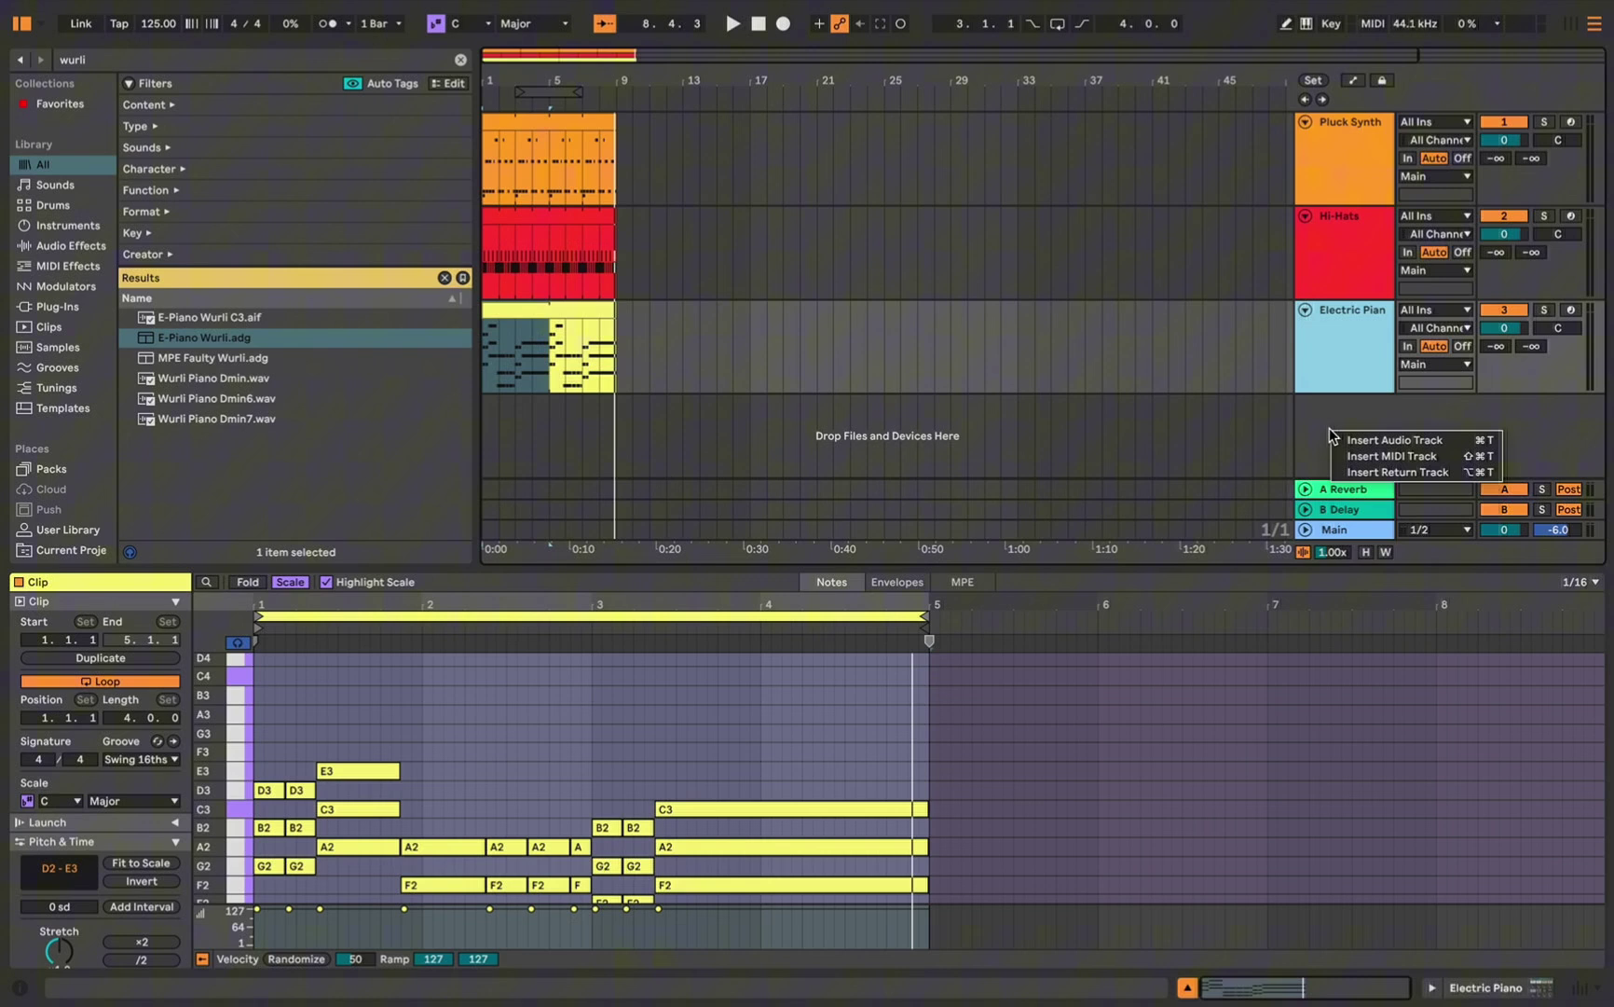
{"action": "left_click", "coordinate": [1449, 459]}
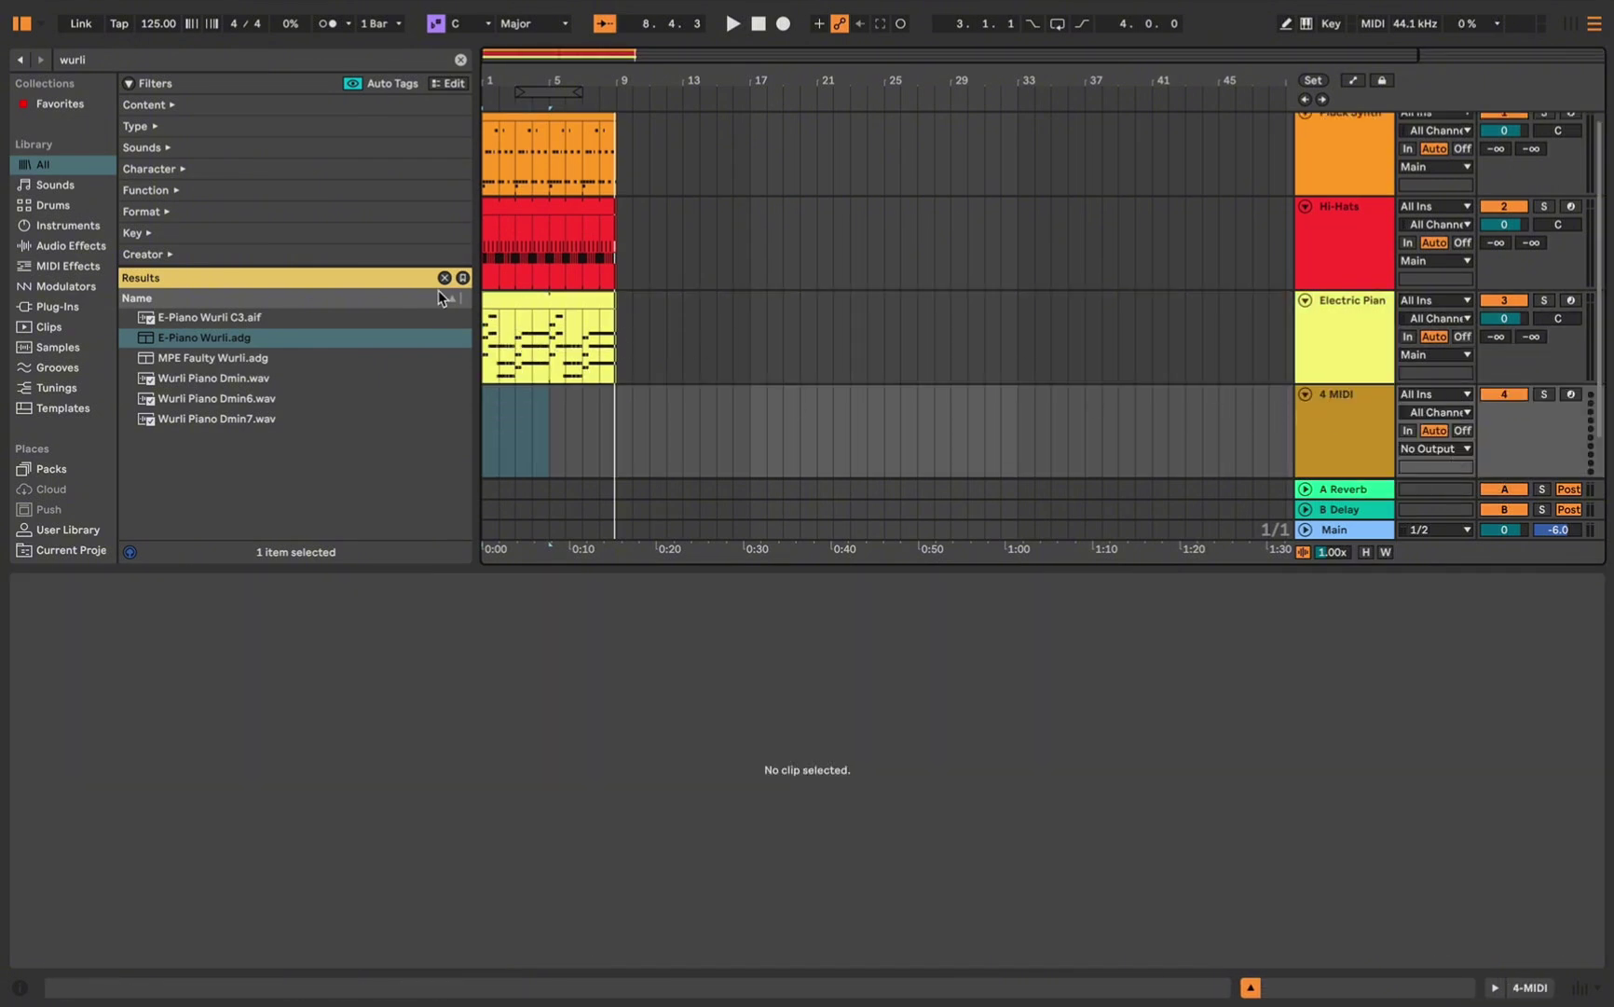
{"action": "left_click_drag", "start_coordinate": [489, 437], "coordinate": [613, 443]}
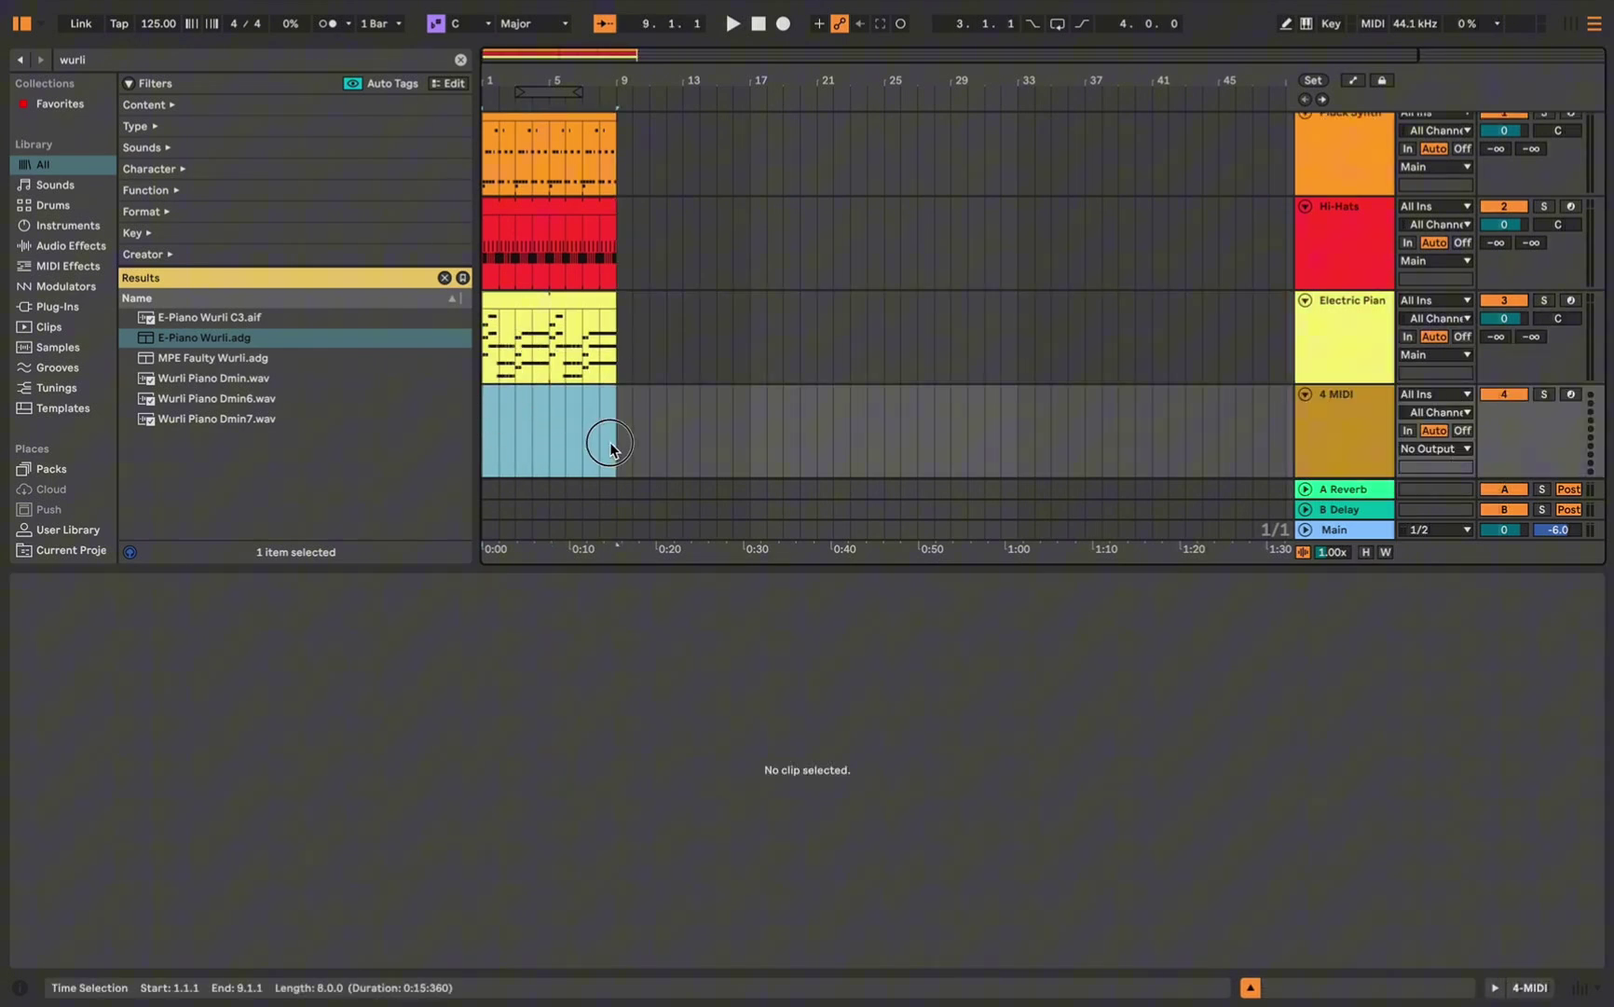
{"action": "right_click", "coordinate": [566, 403]}
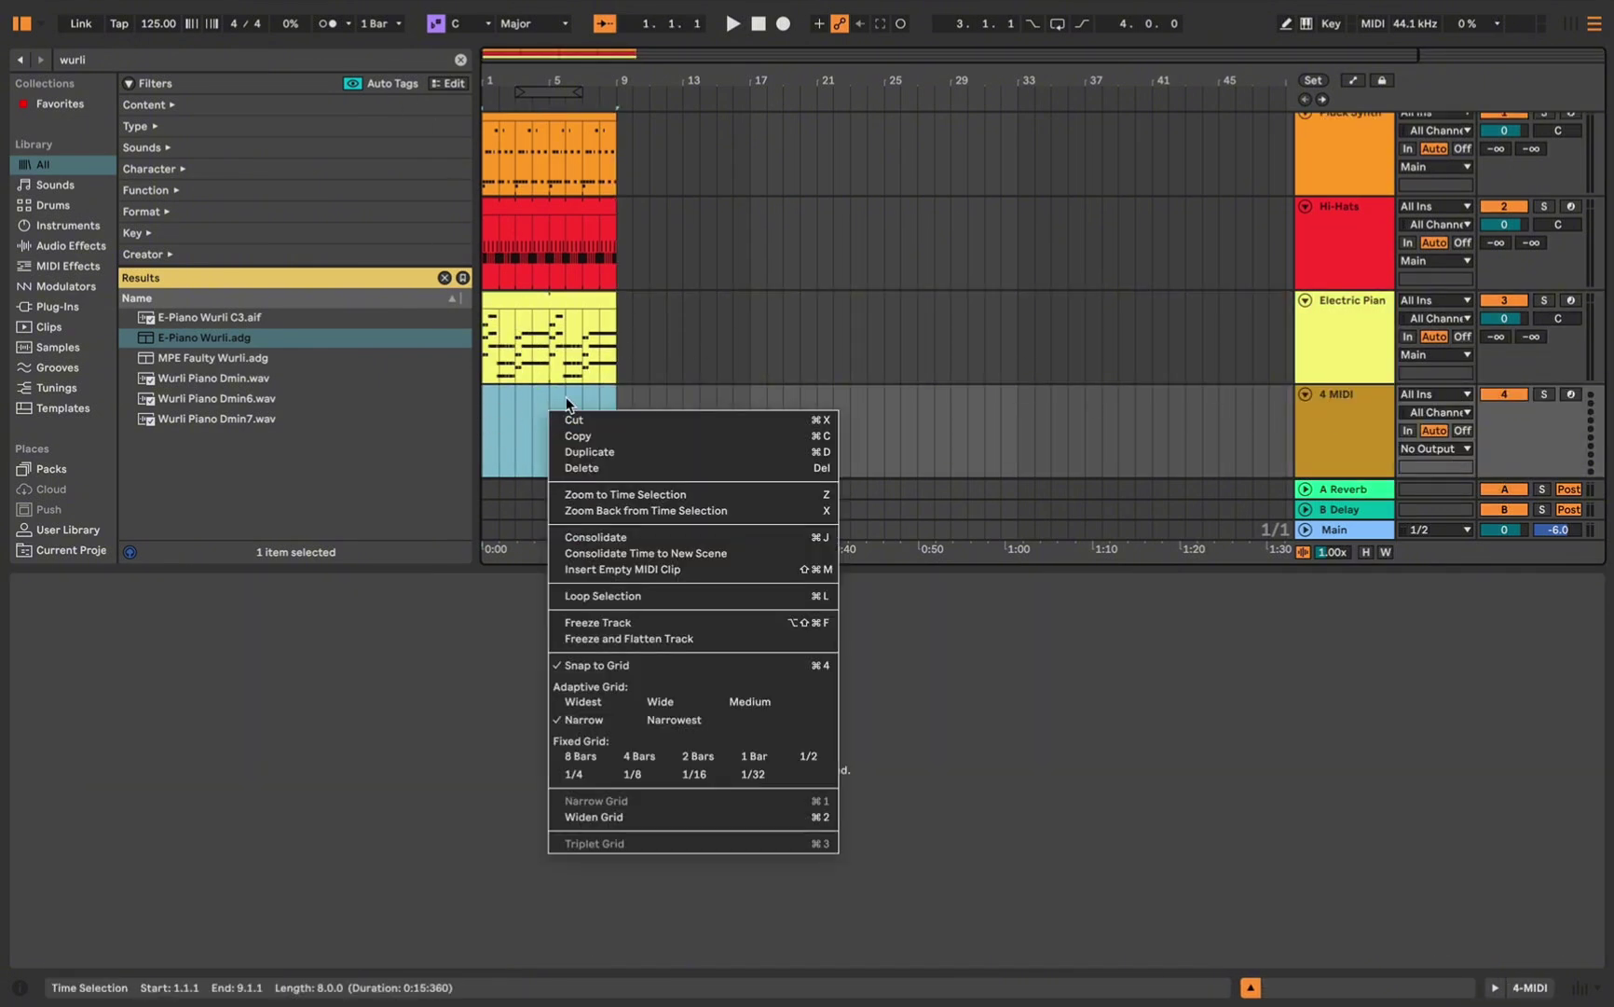
{"action": "left_click", "coordinate": [675, 570]}
Search the library for grand, load the Grand Piano preset onto the 4 MIDI track and open its empty clip
{"action": "left_click", "coordinate": [461, 59]}
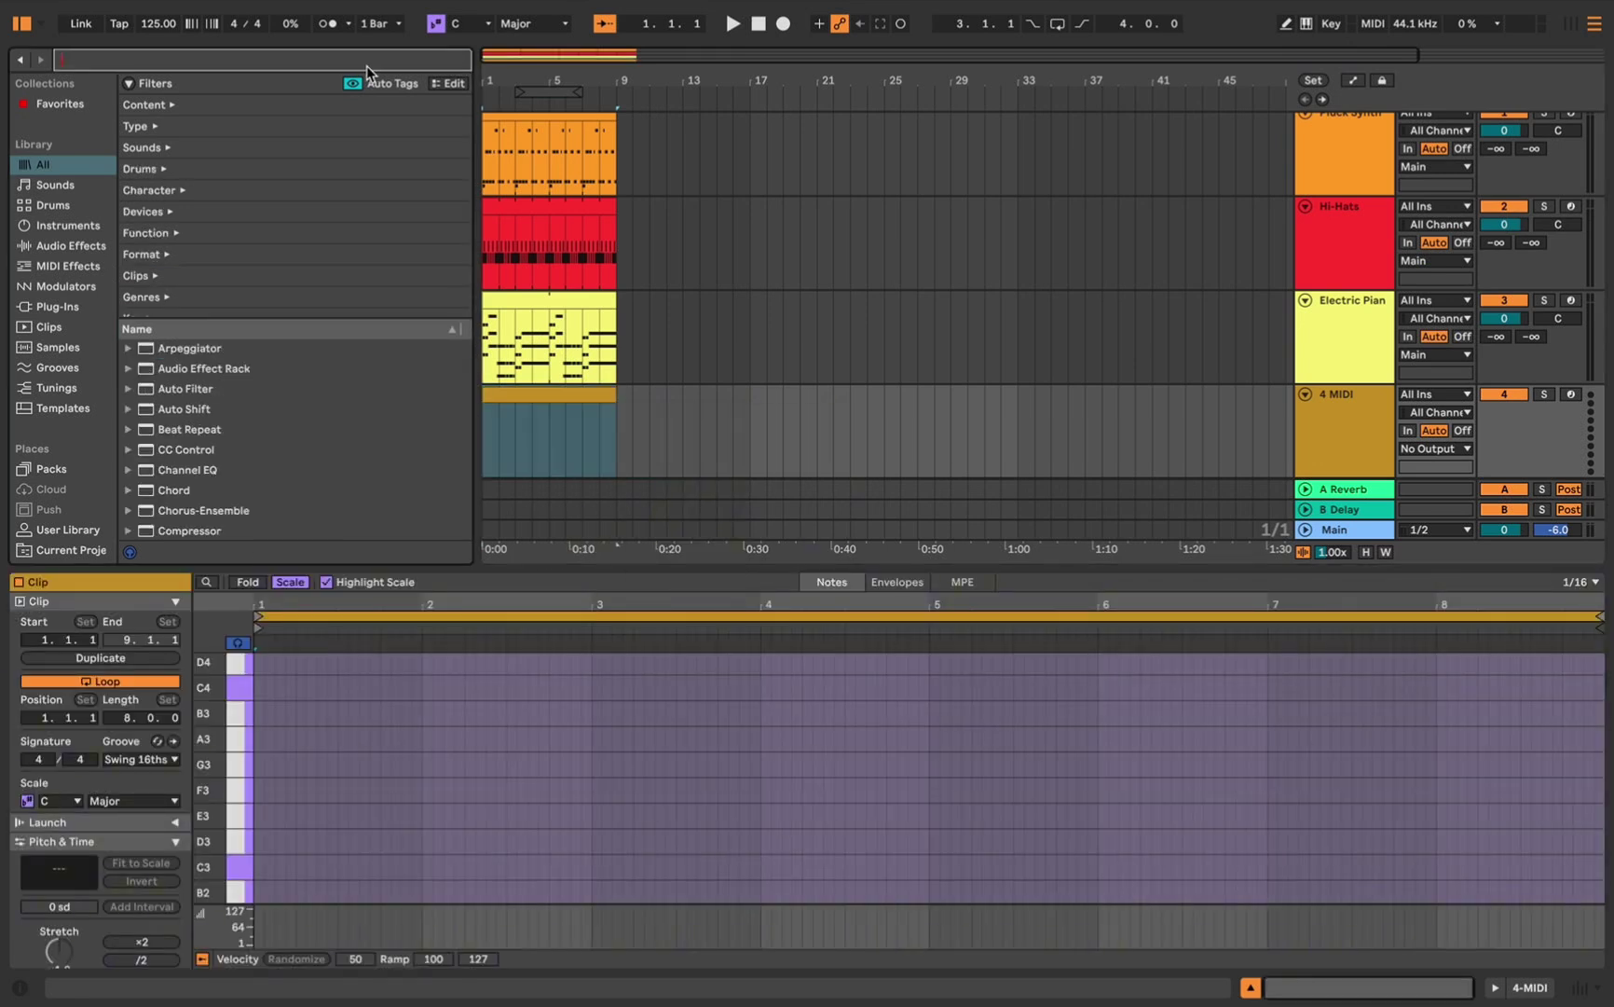
{"action": "type", "text": "grand"}
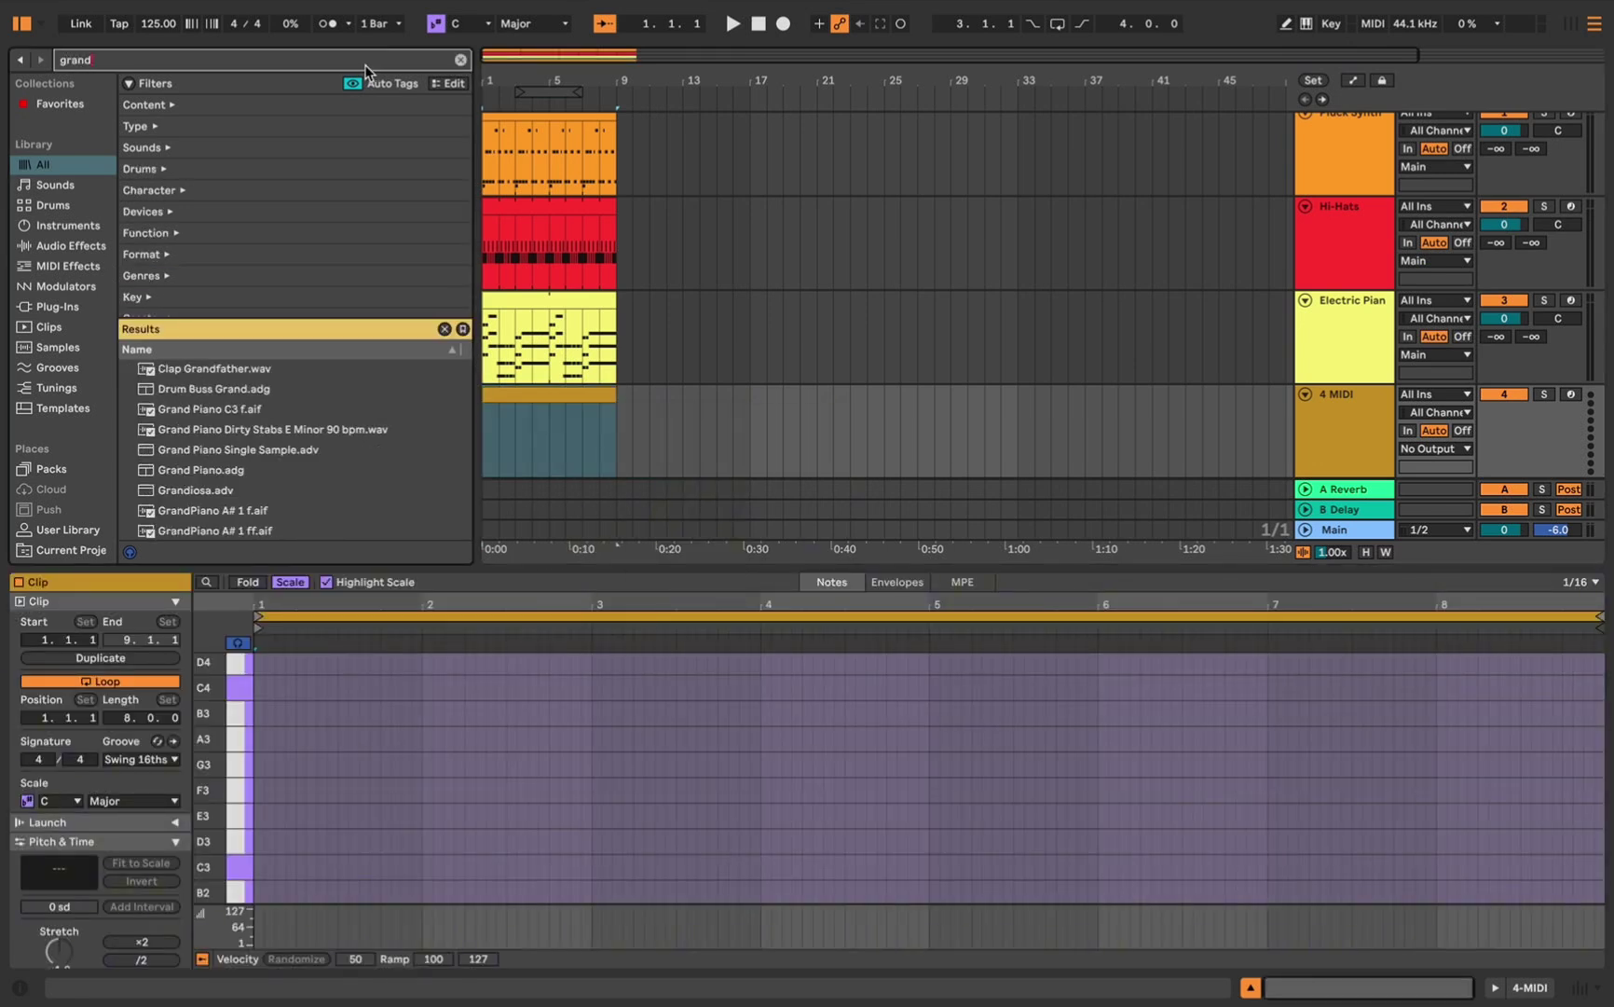
{"action": "left_click_drag", "start_coordinate": [174, 475], "coordinate": [537, 414]}
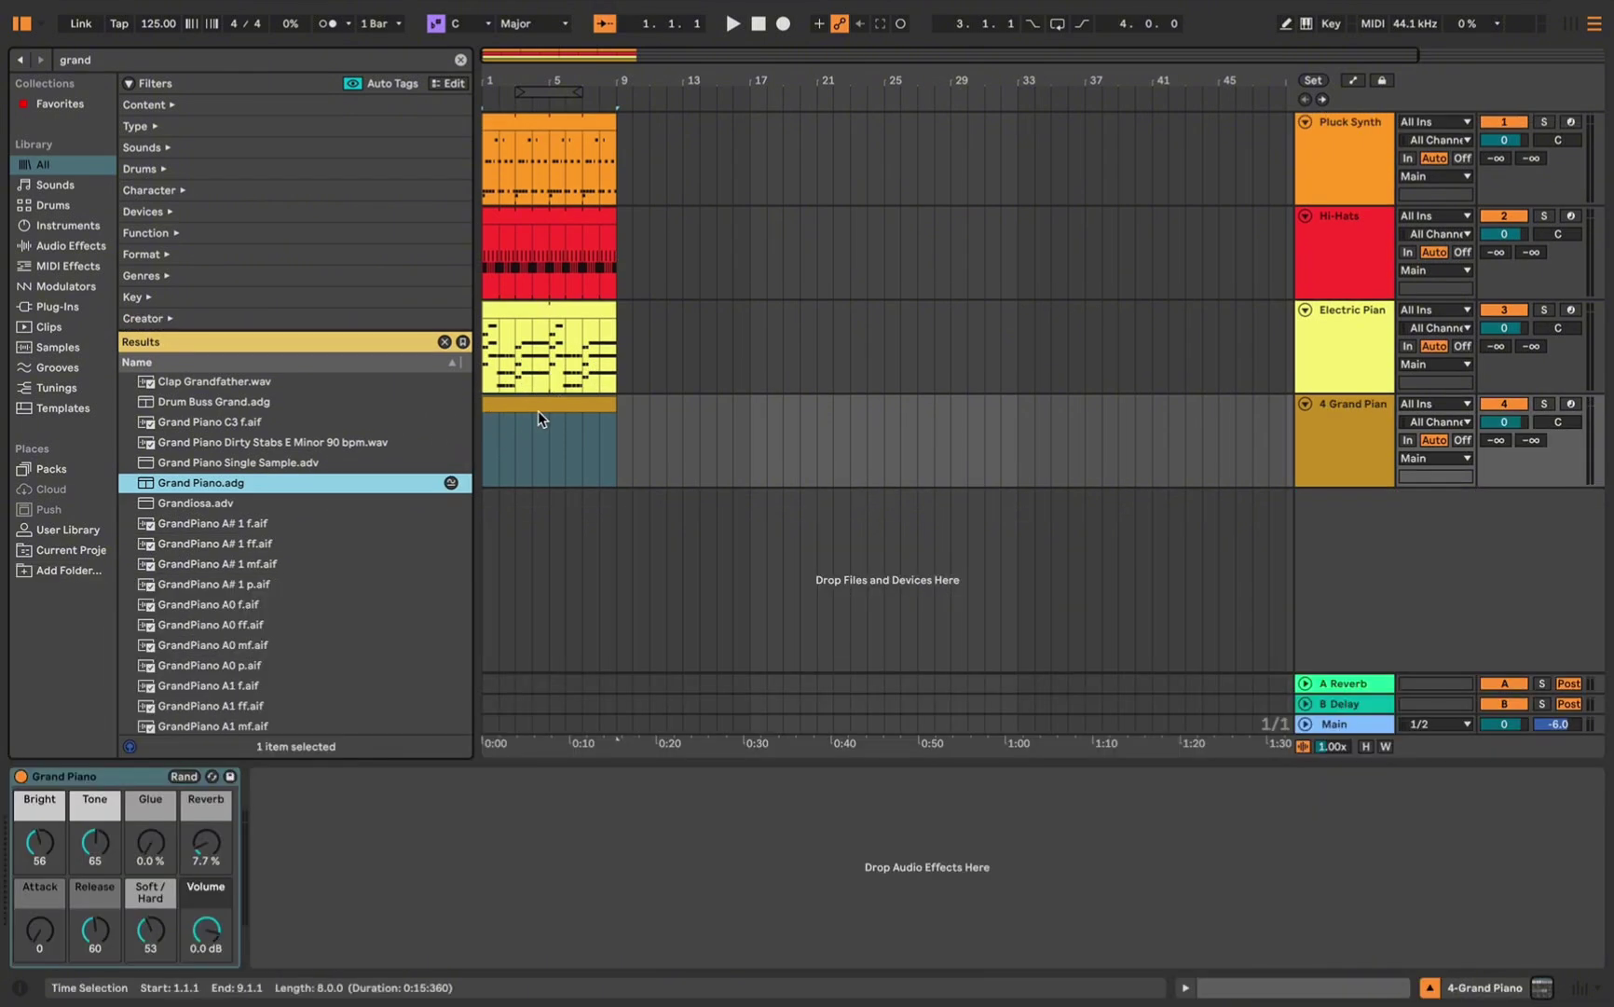
{"action": "double_click", "coordinate": [537, 410]}
Rename the fourth track as Grand Piano
{"action": "right_click", "coordinate": [1346, 430]}
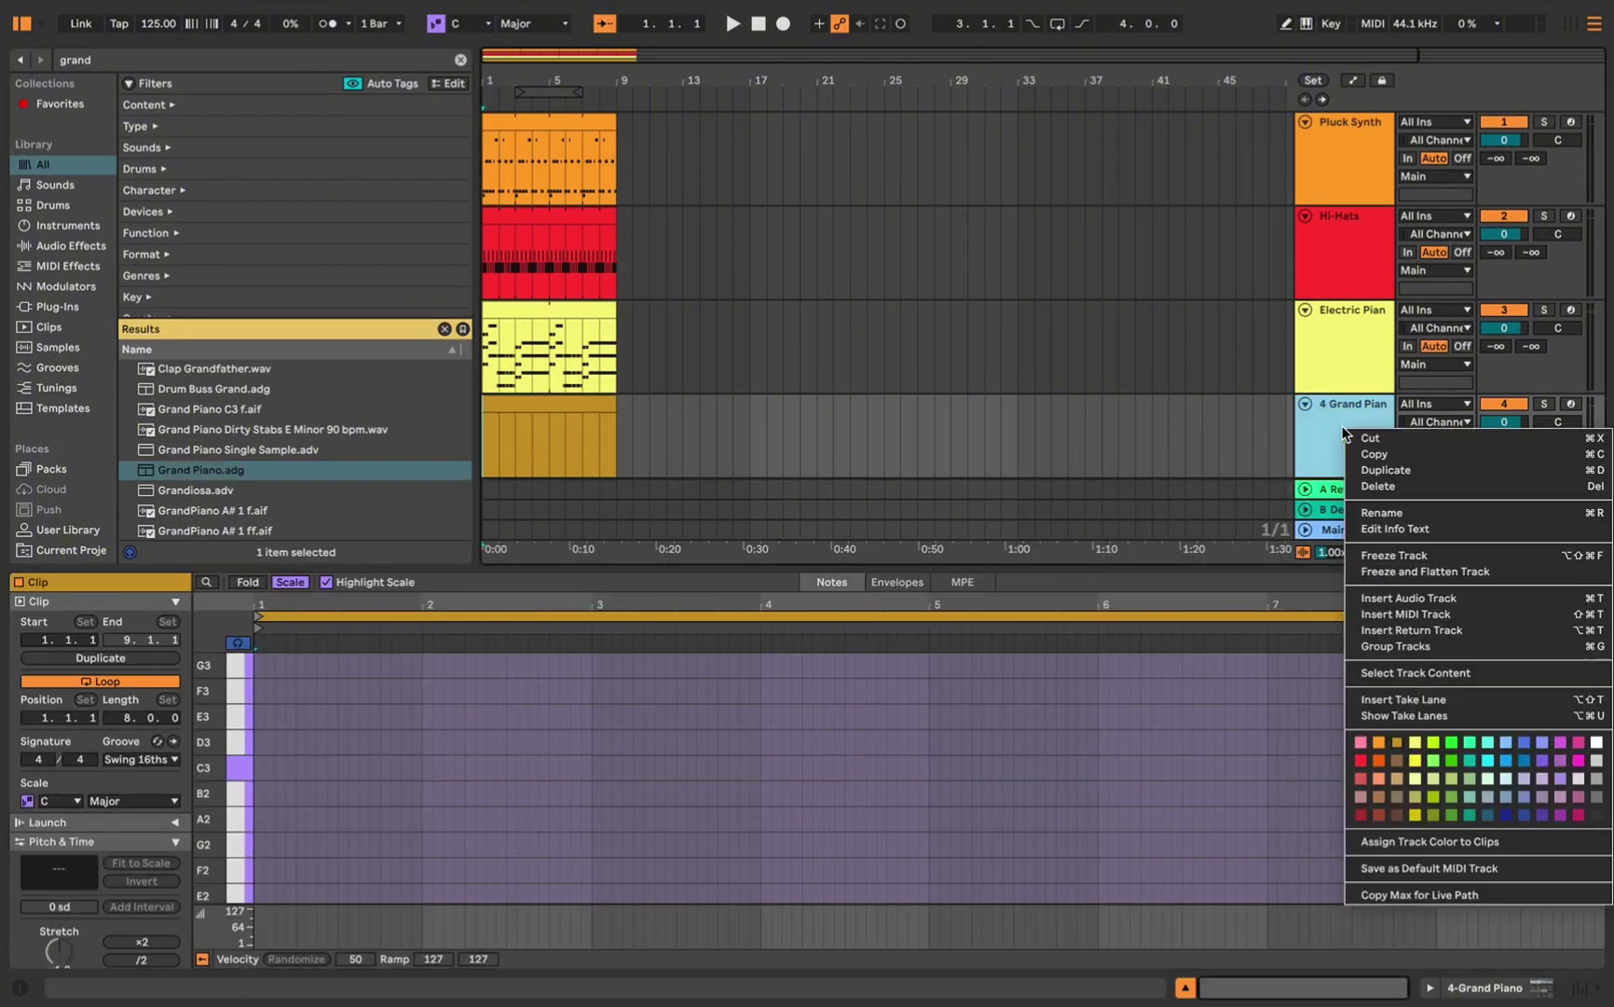
{"action": "left_click", "coordinate": [1420, 514]}
{"action": "type", "text": "Gran"}
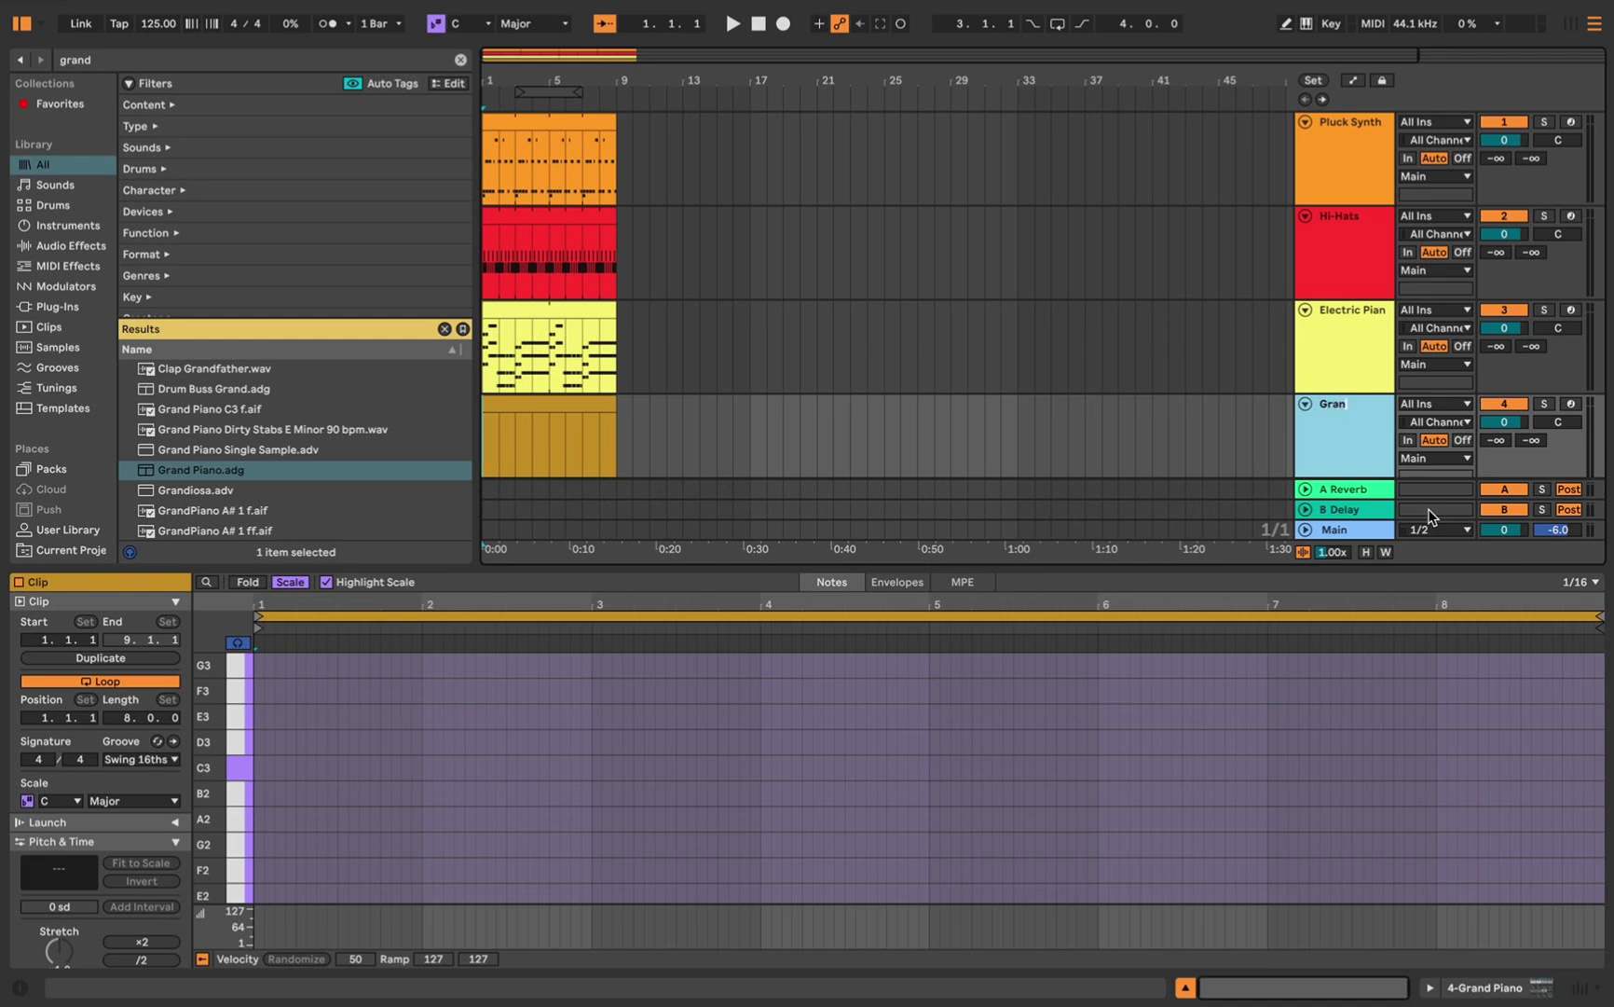
{"action": "type", "text": "d Pu"}
{"action": "key", "text": "BackSpace"}
Copy all Electric Piano notes into the Grand Piano clip and shorten its loop to four bars, ending at bar 5
{"action": "left_click", "coordinate": [550, 354]}
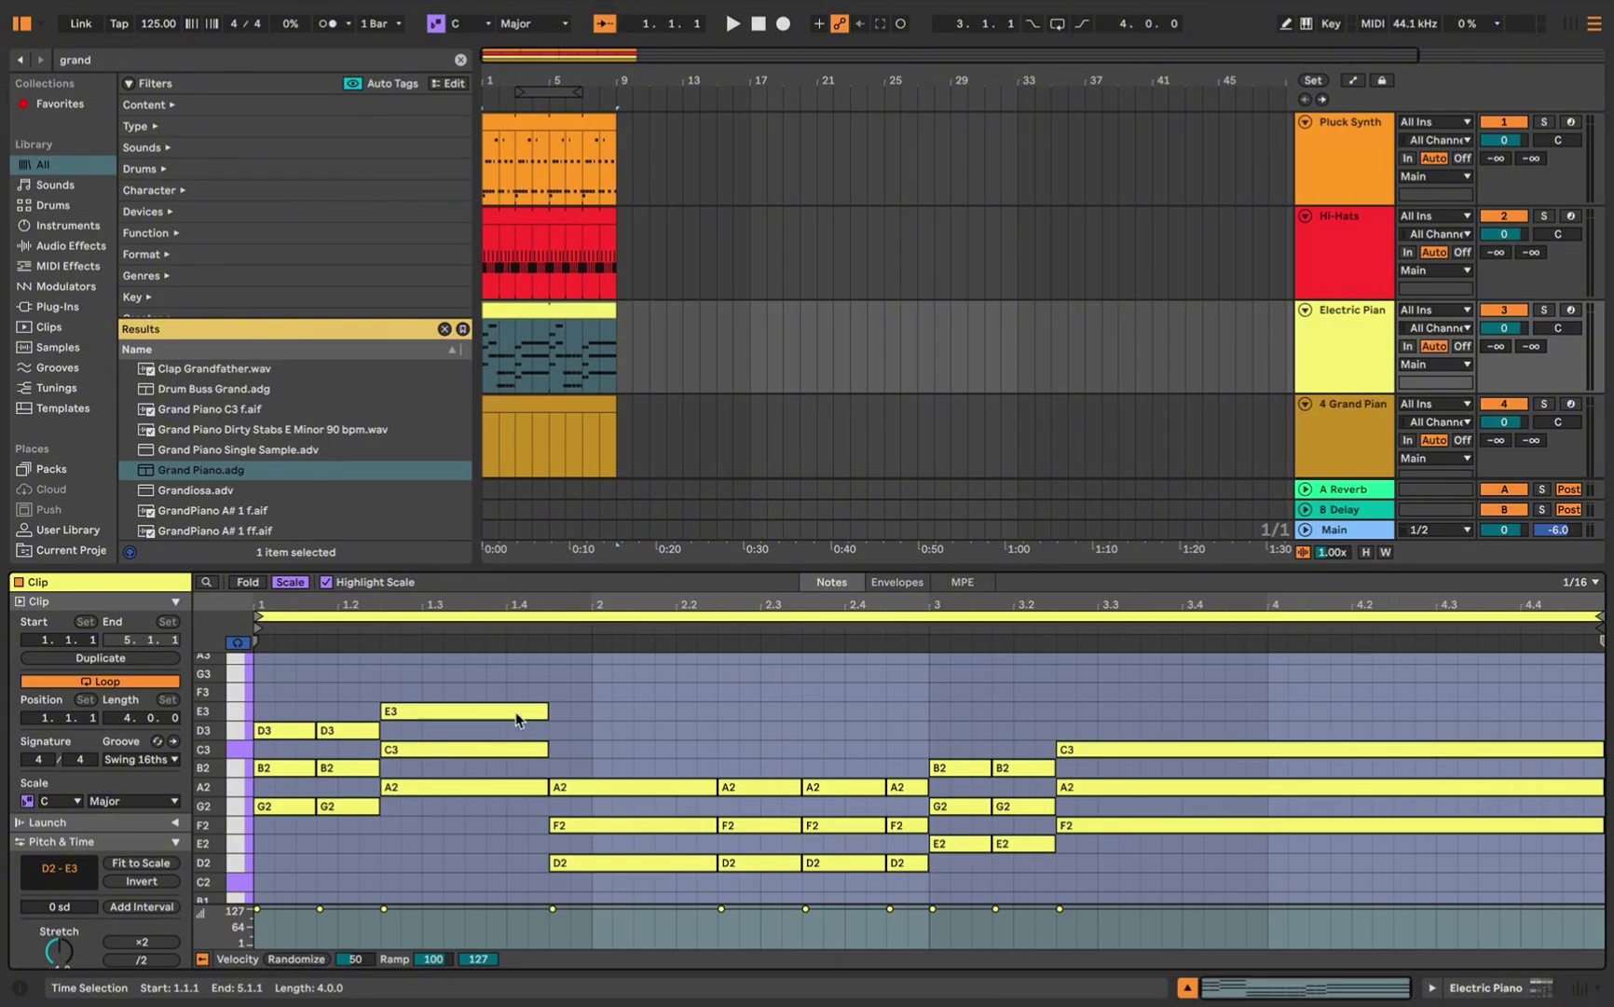
{"action": "key", "text": "ctrl+a"}
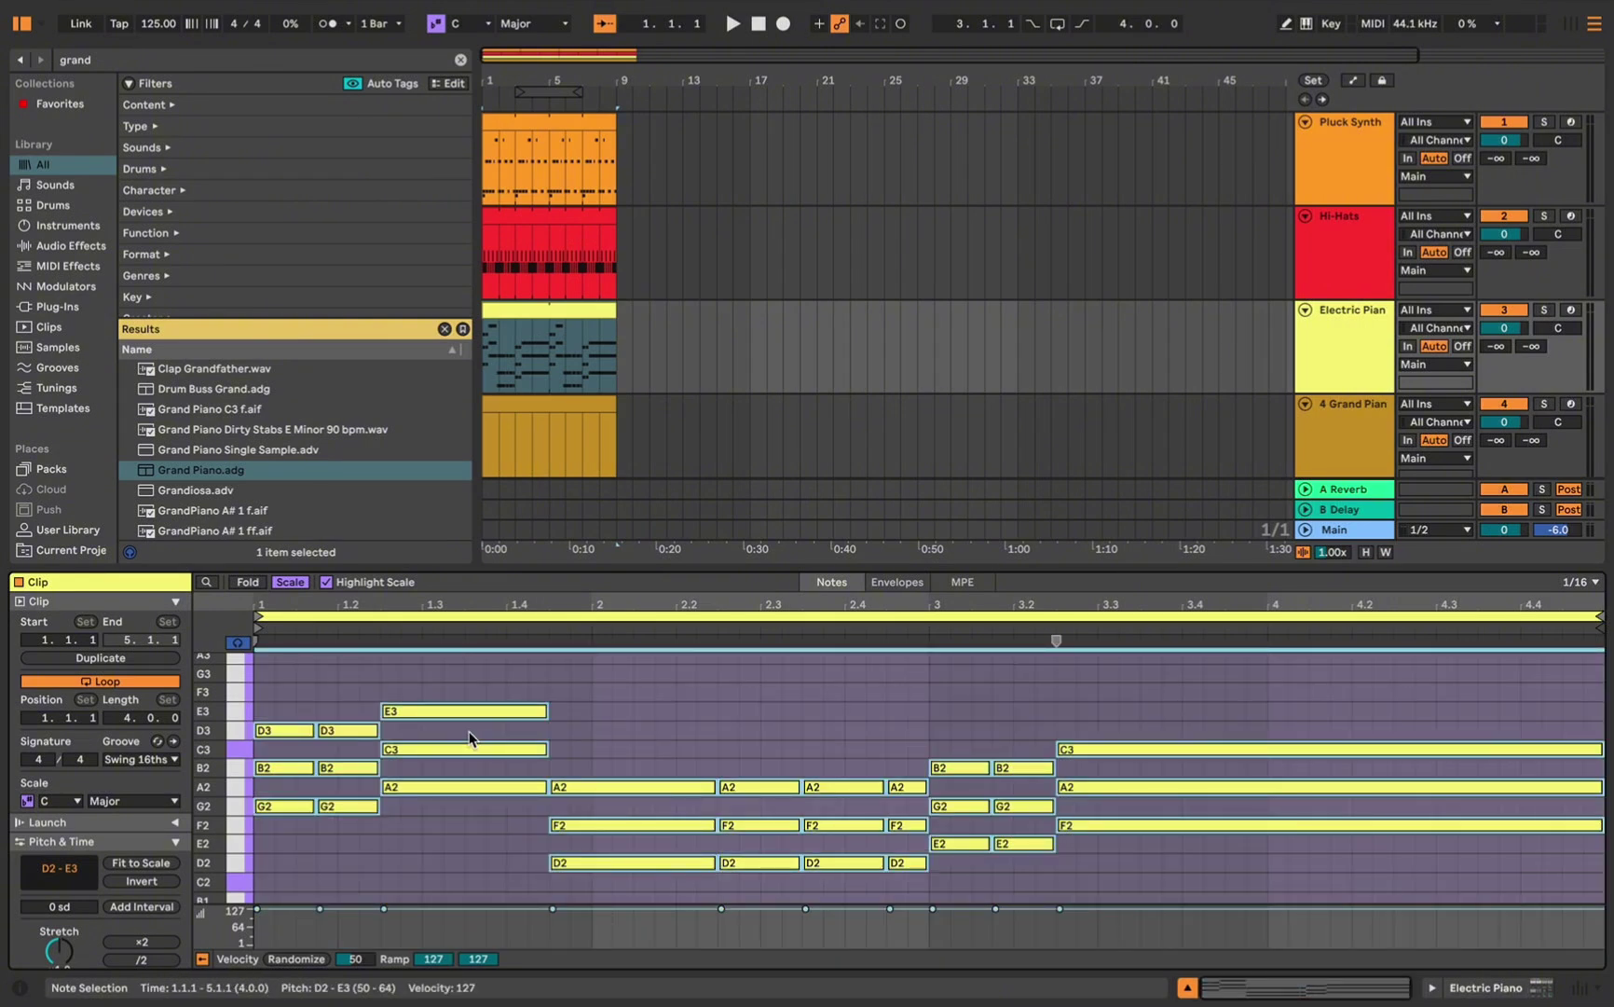
{"action": "left_click", "coordinate": [584, 452]}
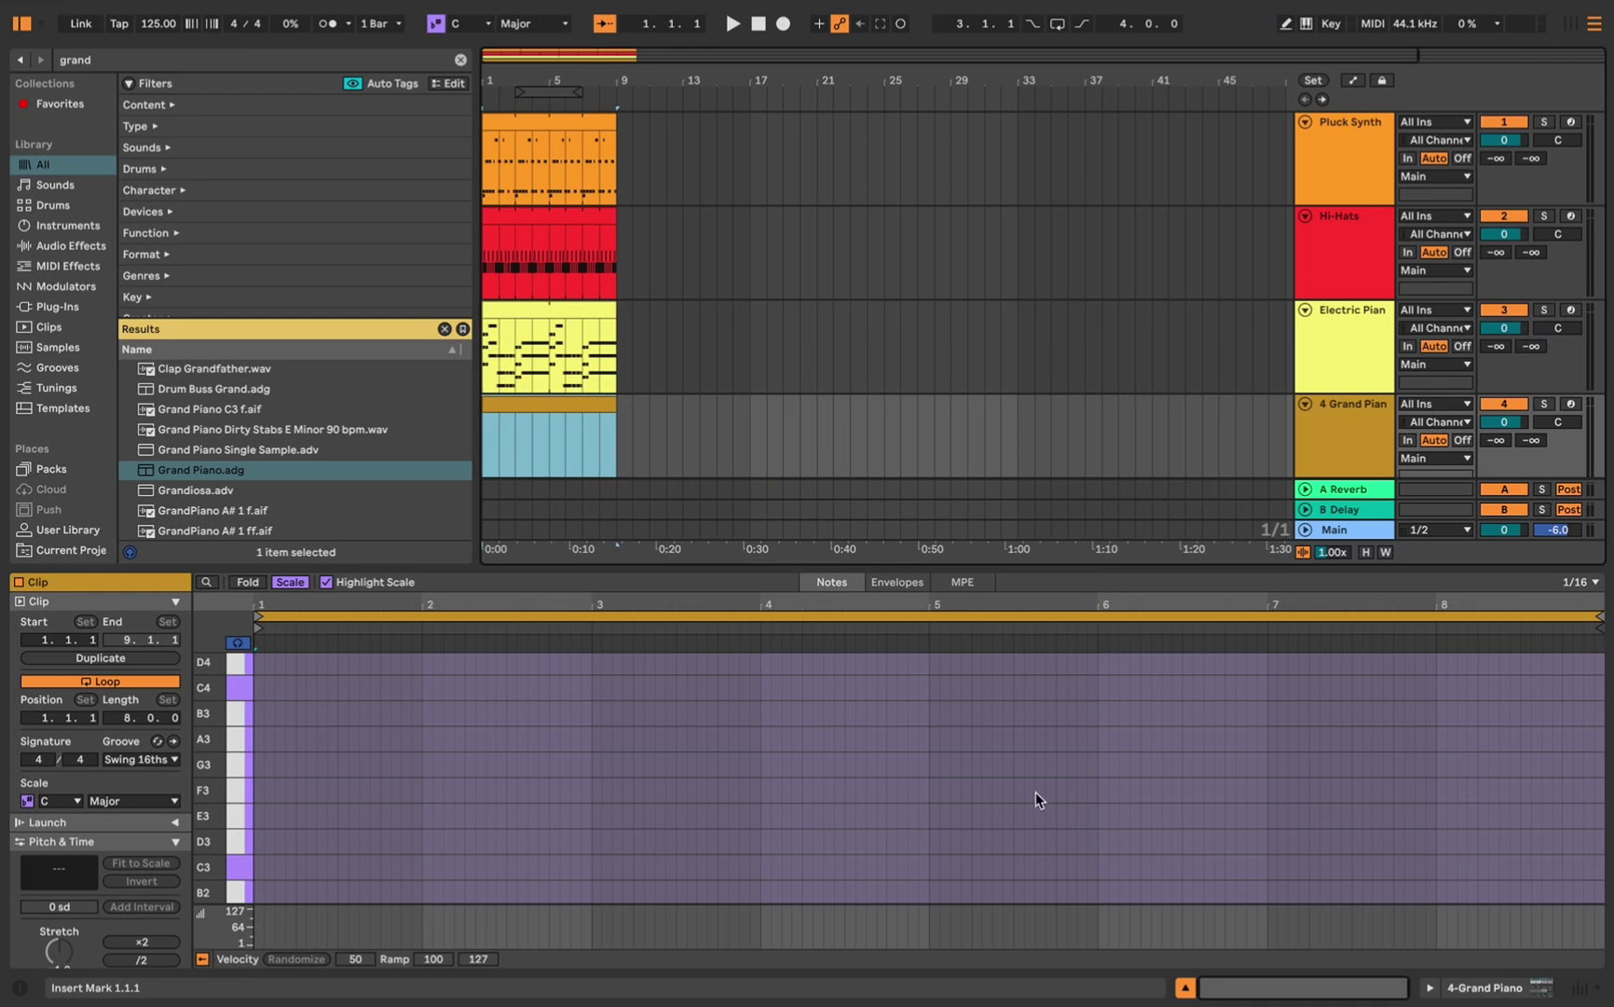
{"action": "key", "text": "ctrl+v"}
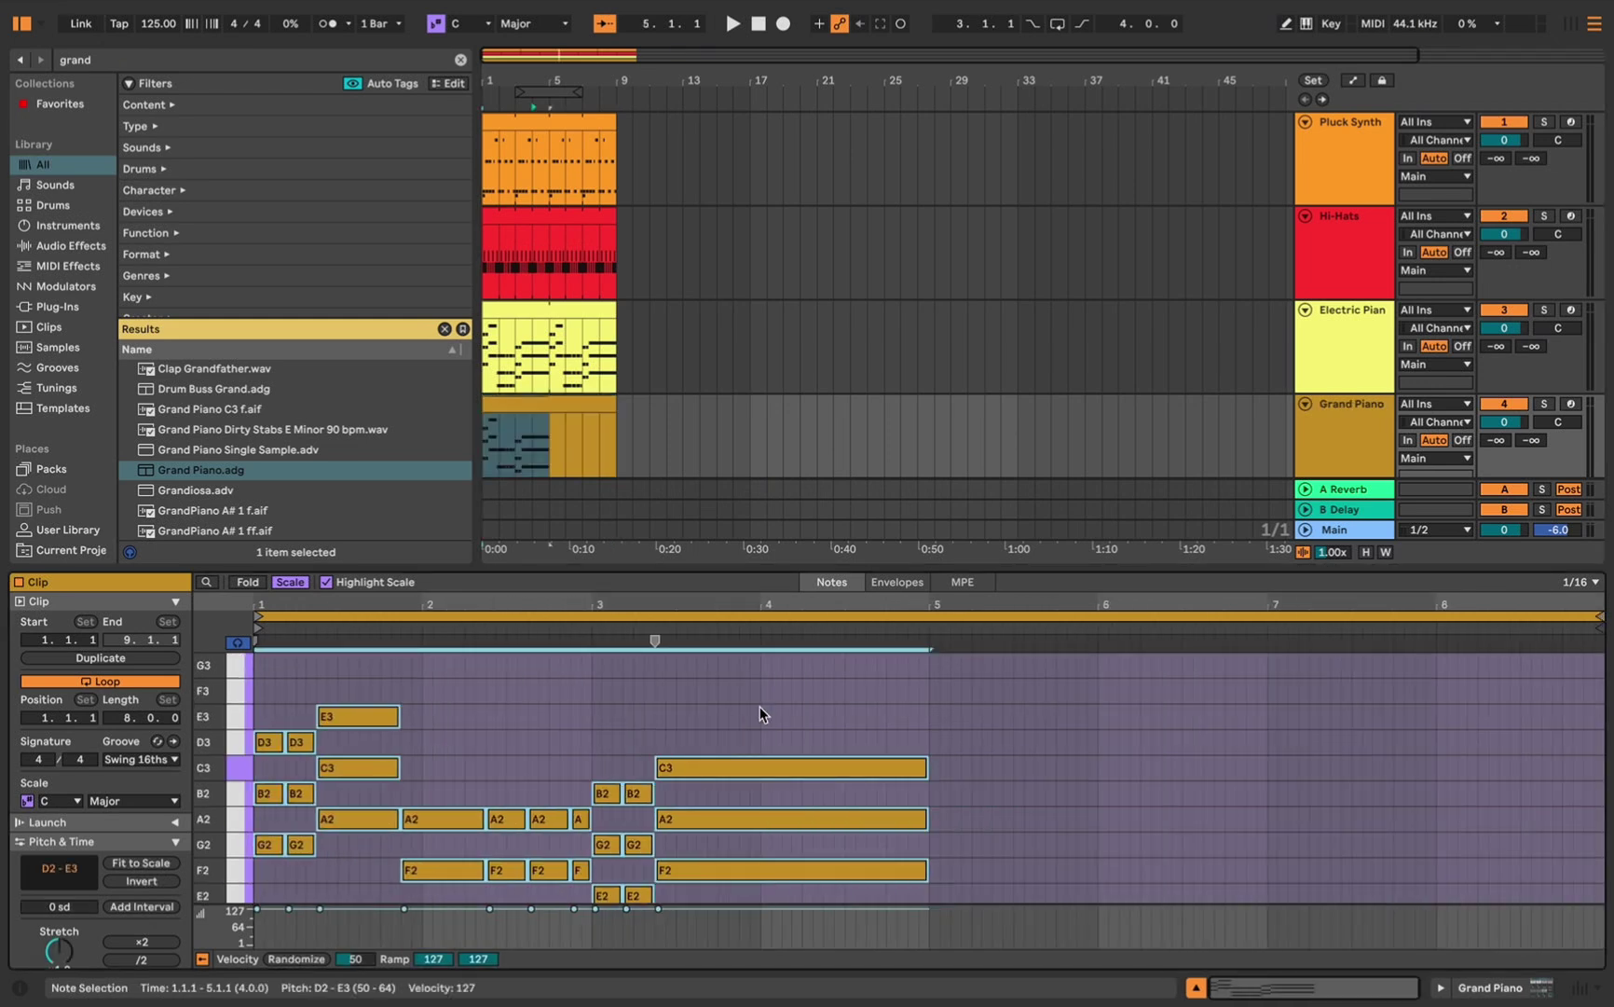
{"action": "left_click_drag", "start_coordinate": [1589, 642], "coordinate": [928, 652]}
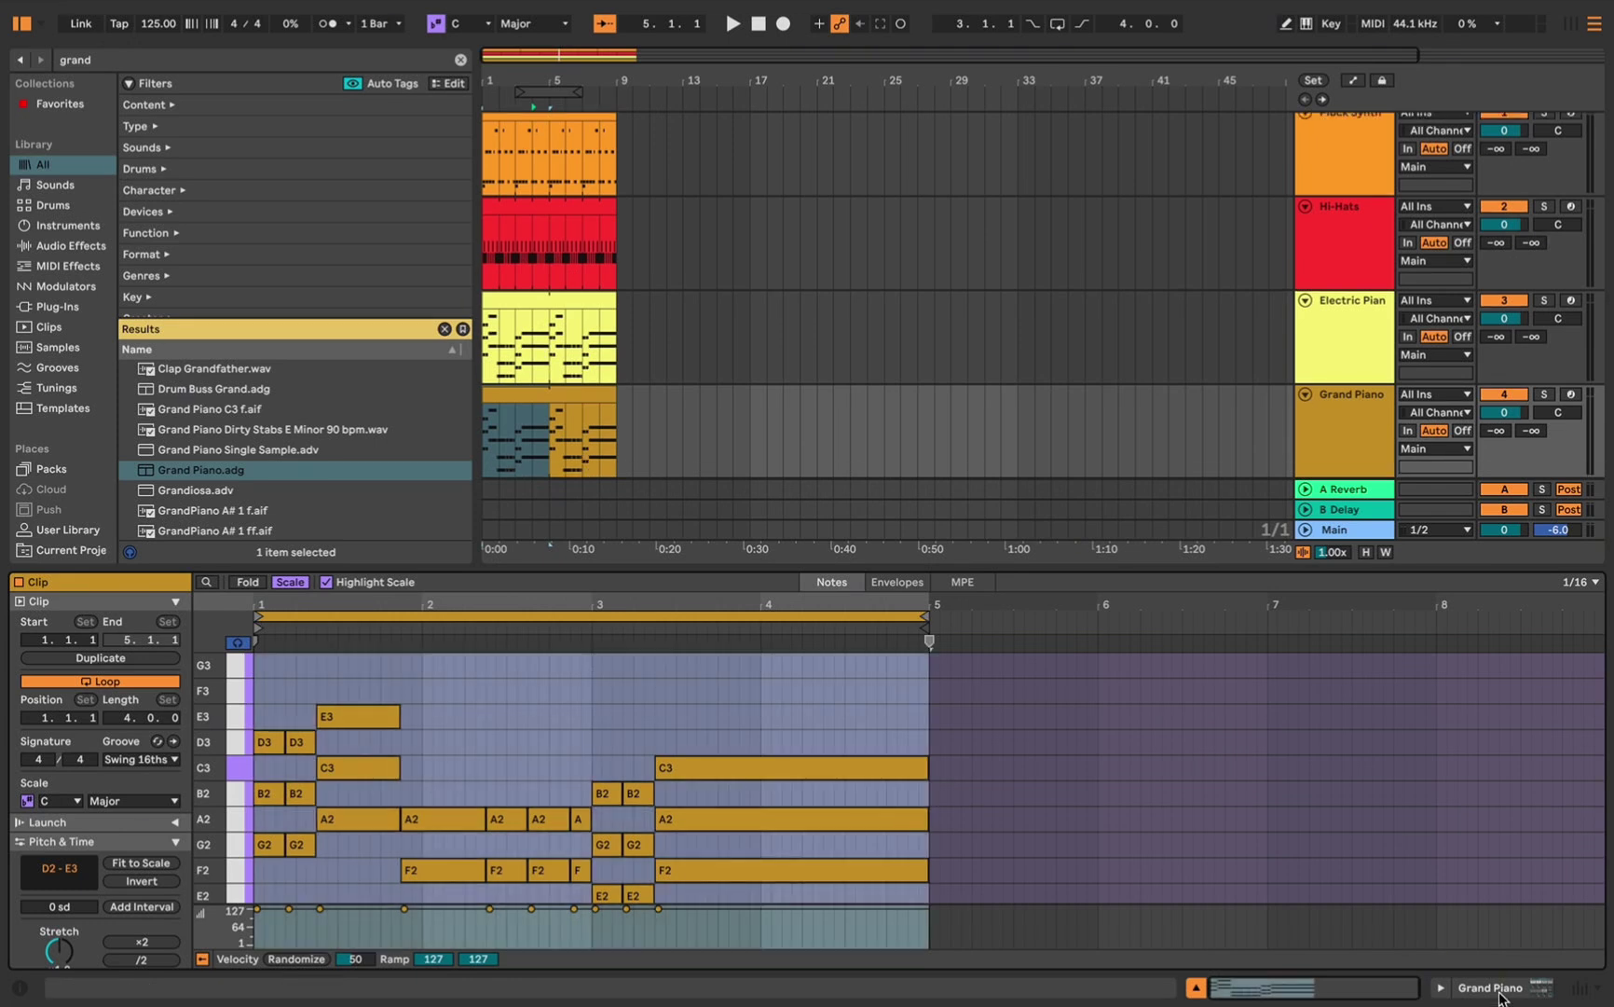
Set the Grand Piano macros: Bright, Tone and Soft/Hard 127, Glue 98 %, Reverb 0 %, Release 30 and Volume about -20.8 dB
{"action": "left_click", "coordinate": [1500, 994]}
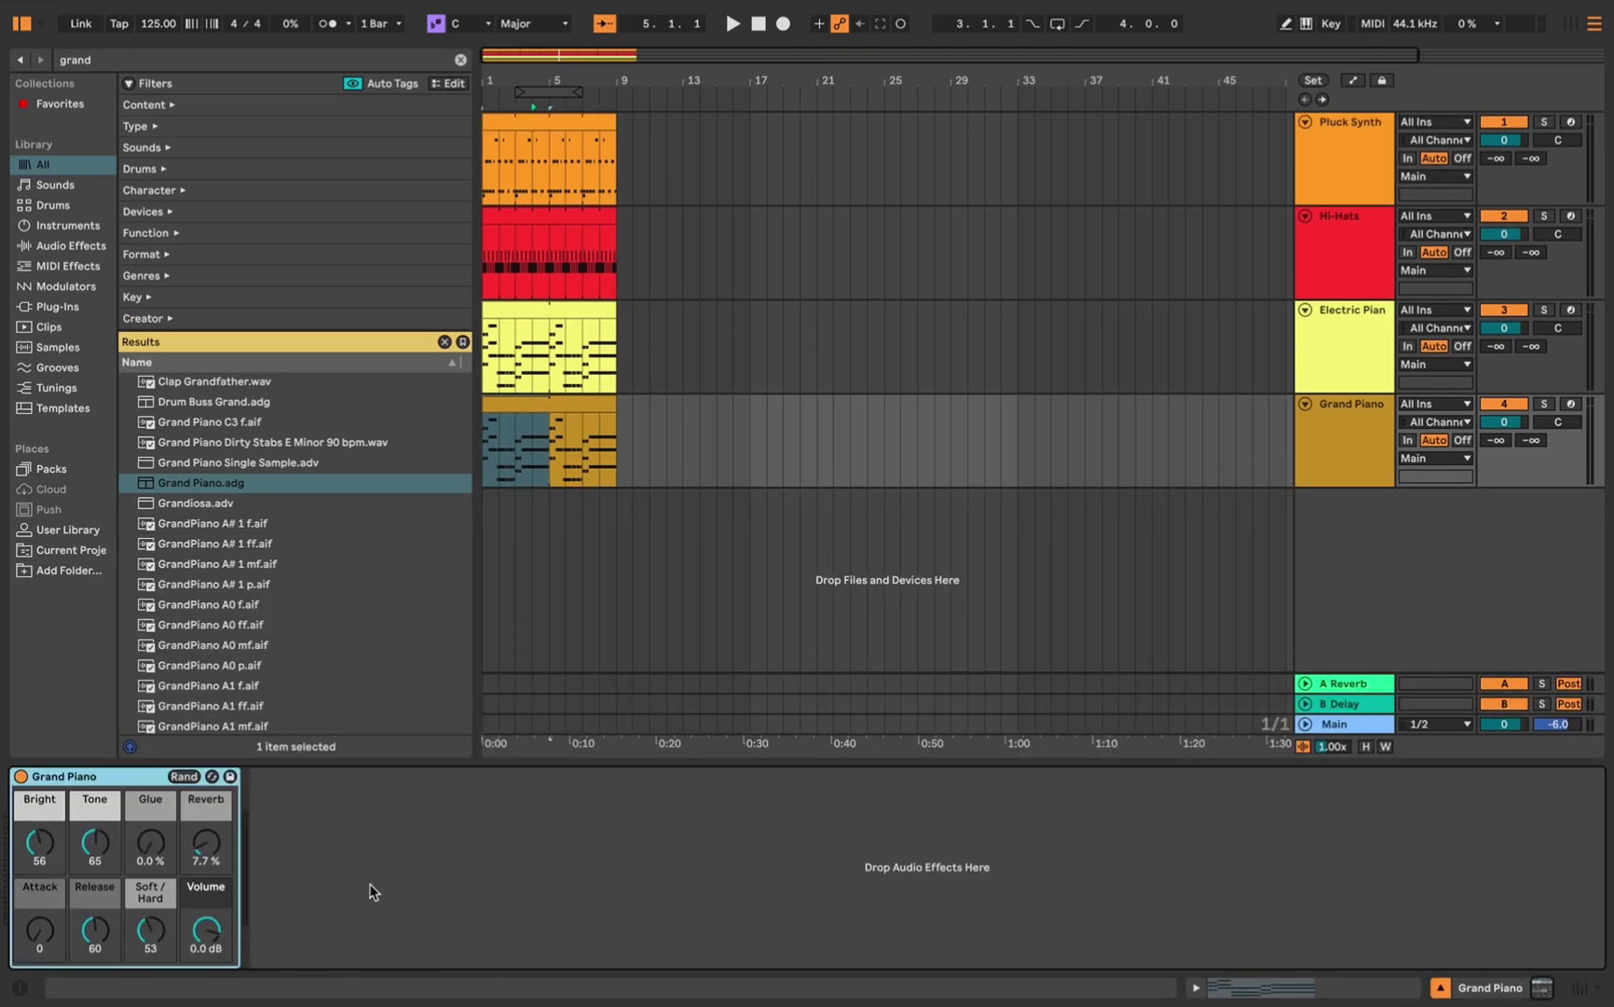
{"action": "left_click_drag", "start_coordinate": [36, 848], "coordinate": [37, 792]}
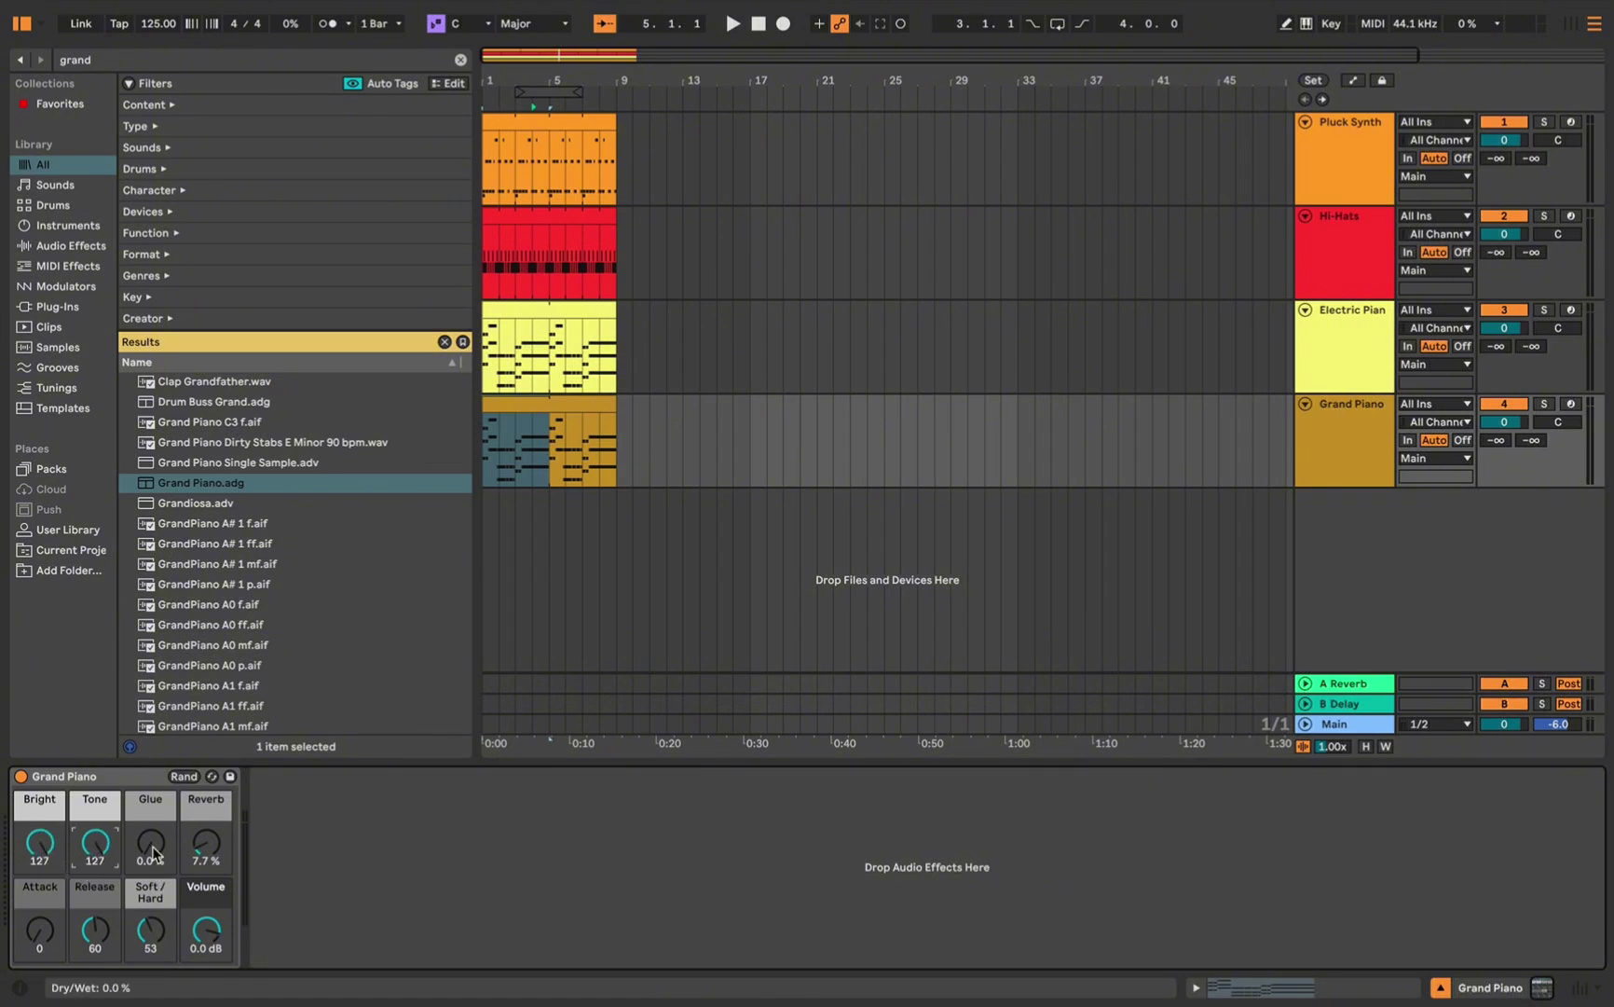
{"action": "left_click_drag", "start_coordinate": [152, 858], "coordinate": [152, 798]}
{"action": "left_click", "coordinate": [205, 844]}
{"action": "left_click_drag", "start_coordinate": [94, 930], "coordinate": [149, 876]}
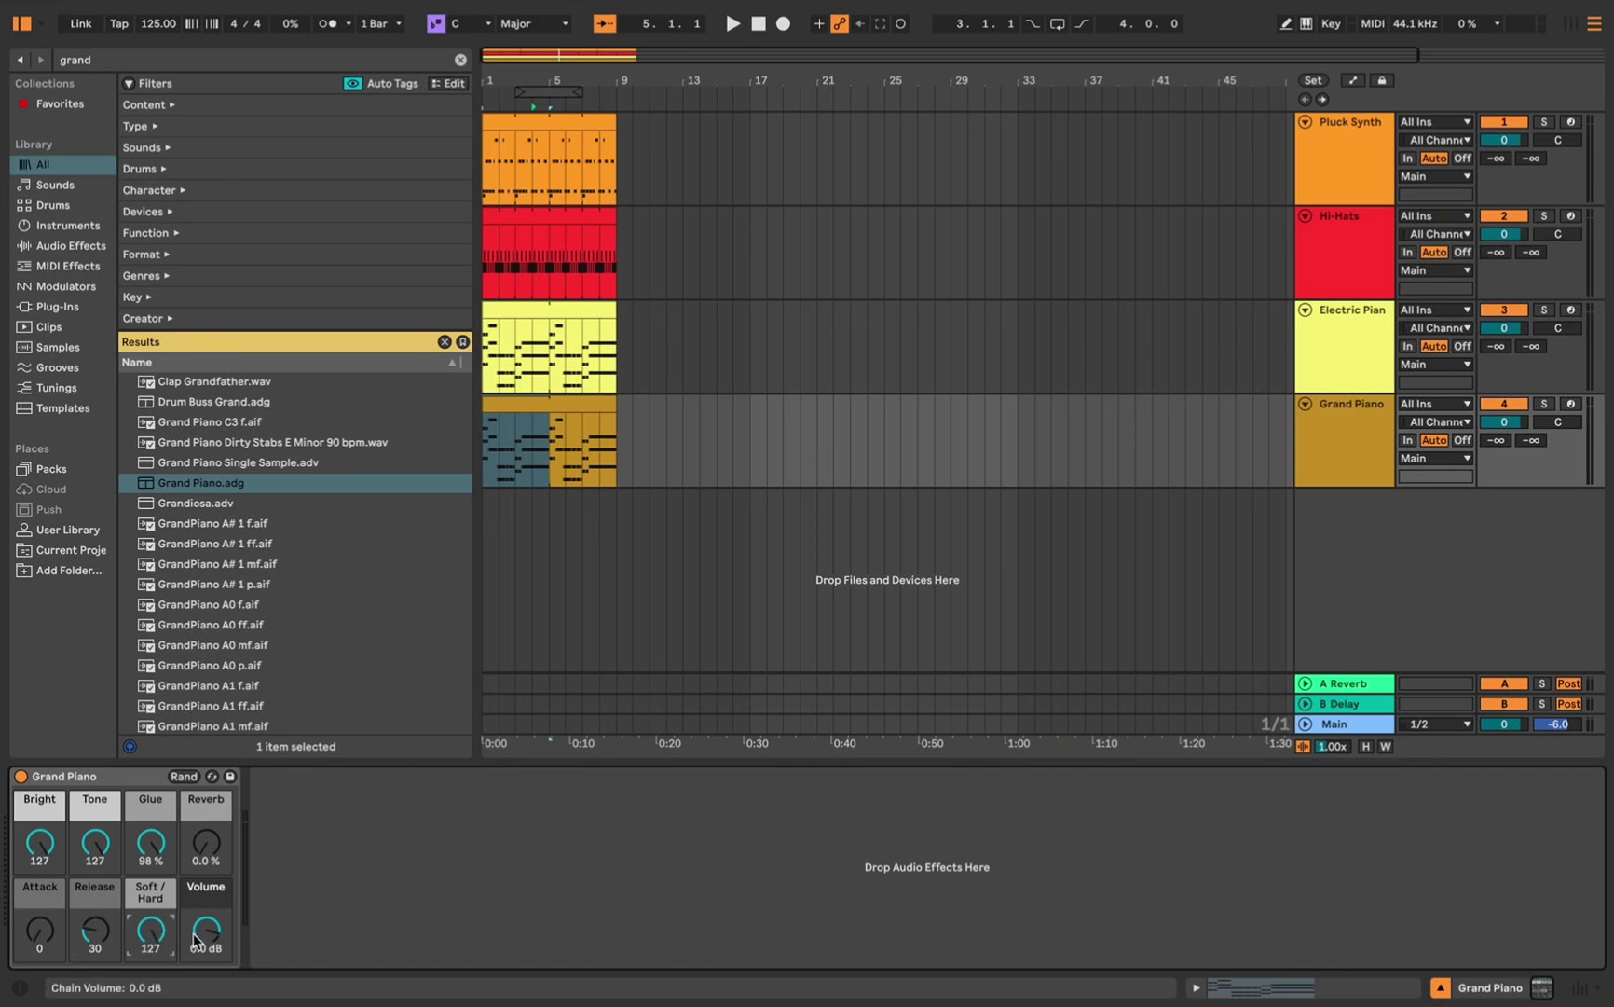
{"action": "left_click_drag", "start_coordinate": [206, 929], "coordinate": [206, 971]}
Add the Upper Middle EQ preset after Grand Piano, set Low -15 dB, Mid 1.9 dB, High 5.5 dB, Output -2.1 dB, and audition it
{"action": "left_click", "coordinate": [460, 59]}
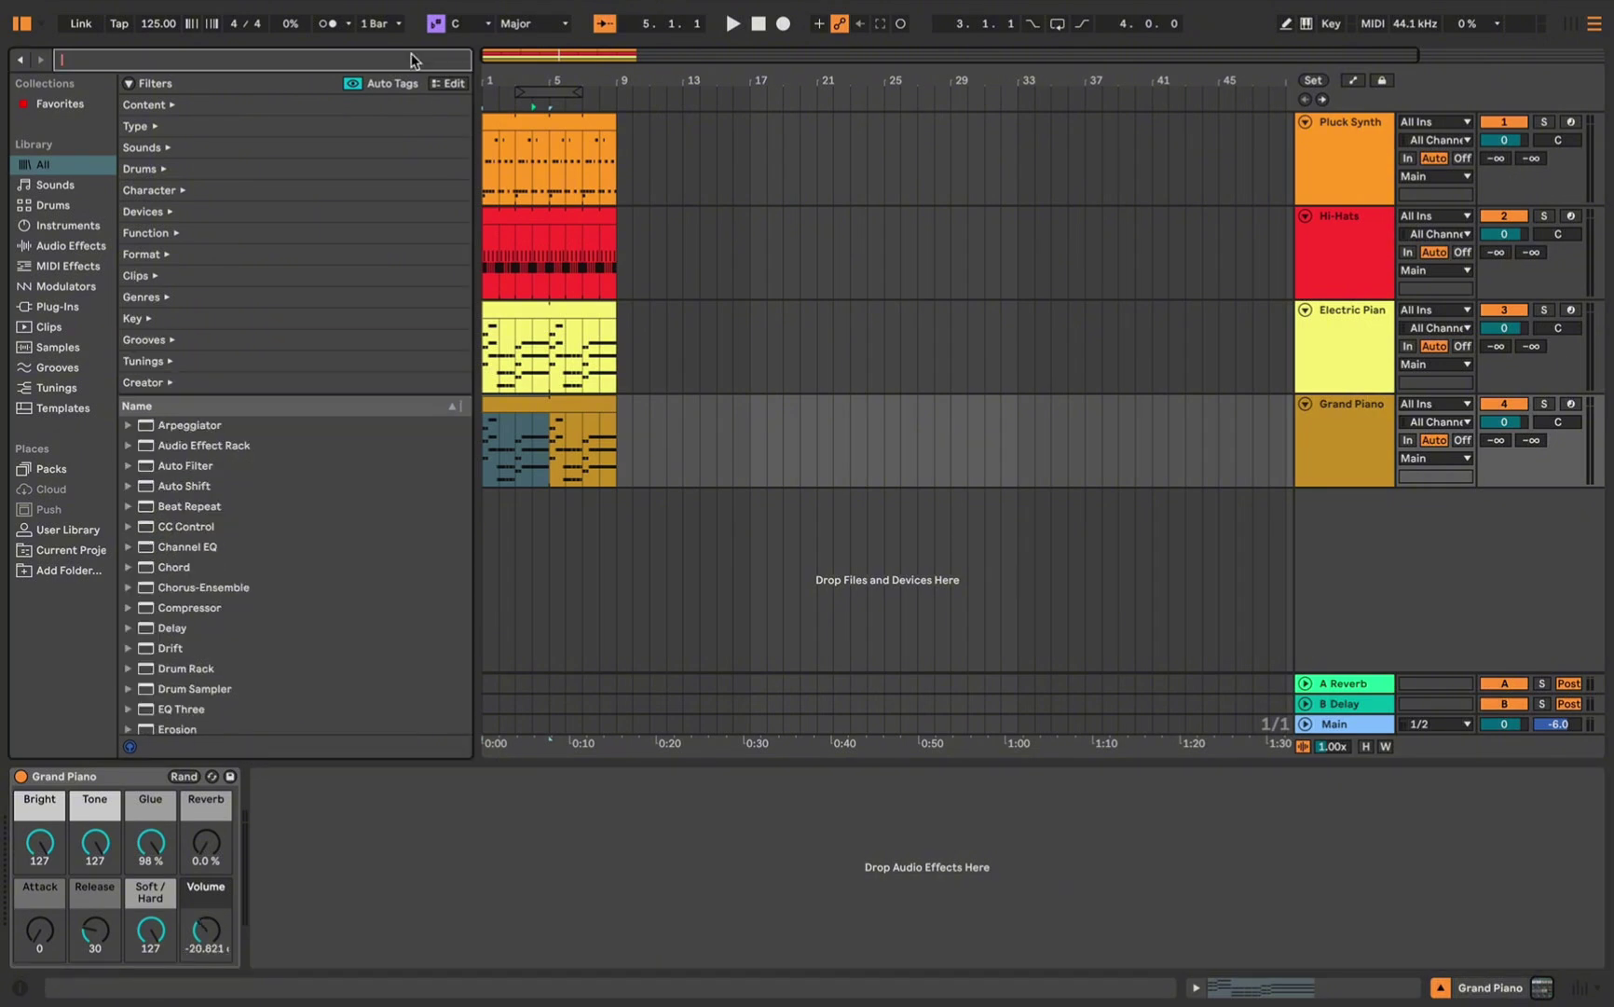
{"action": "type", "text": "upper"}
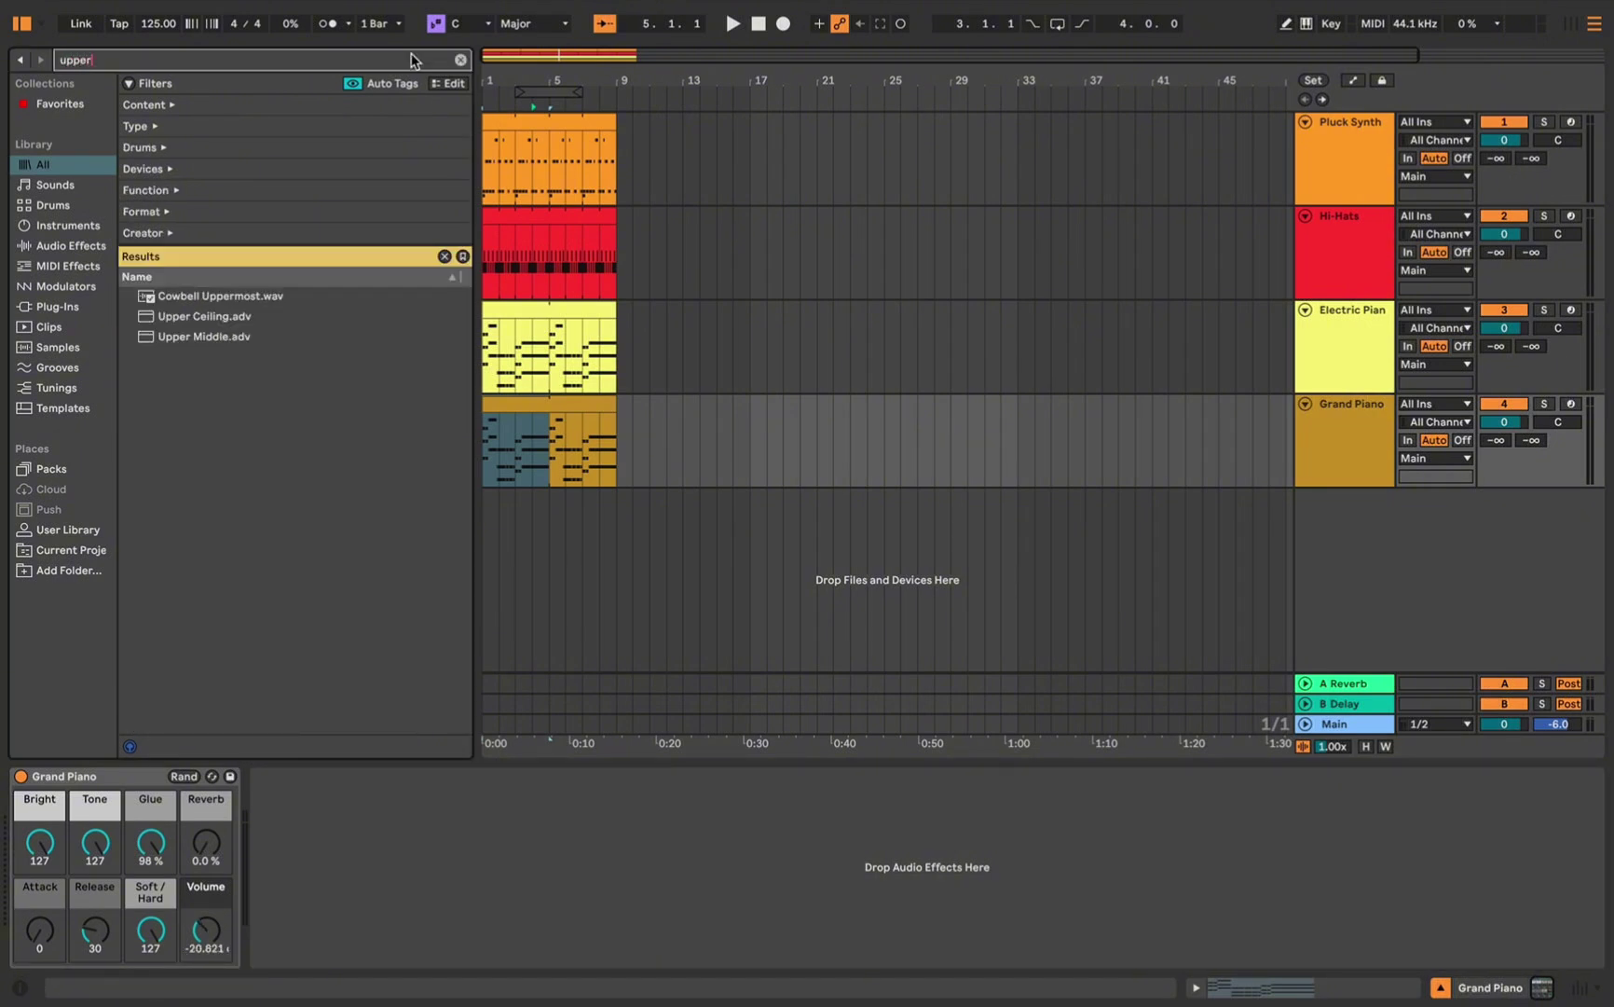
{"action": "left_click_drag", "start_coordinate": [223, 342], "coordinate": [375, 880]}
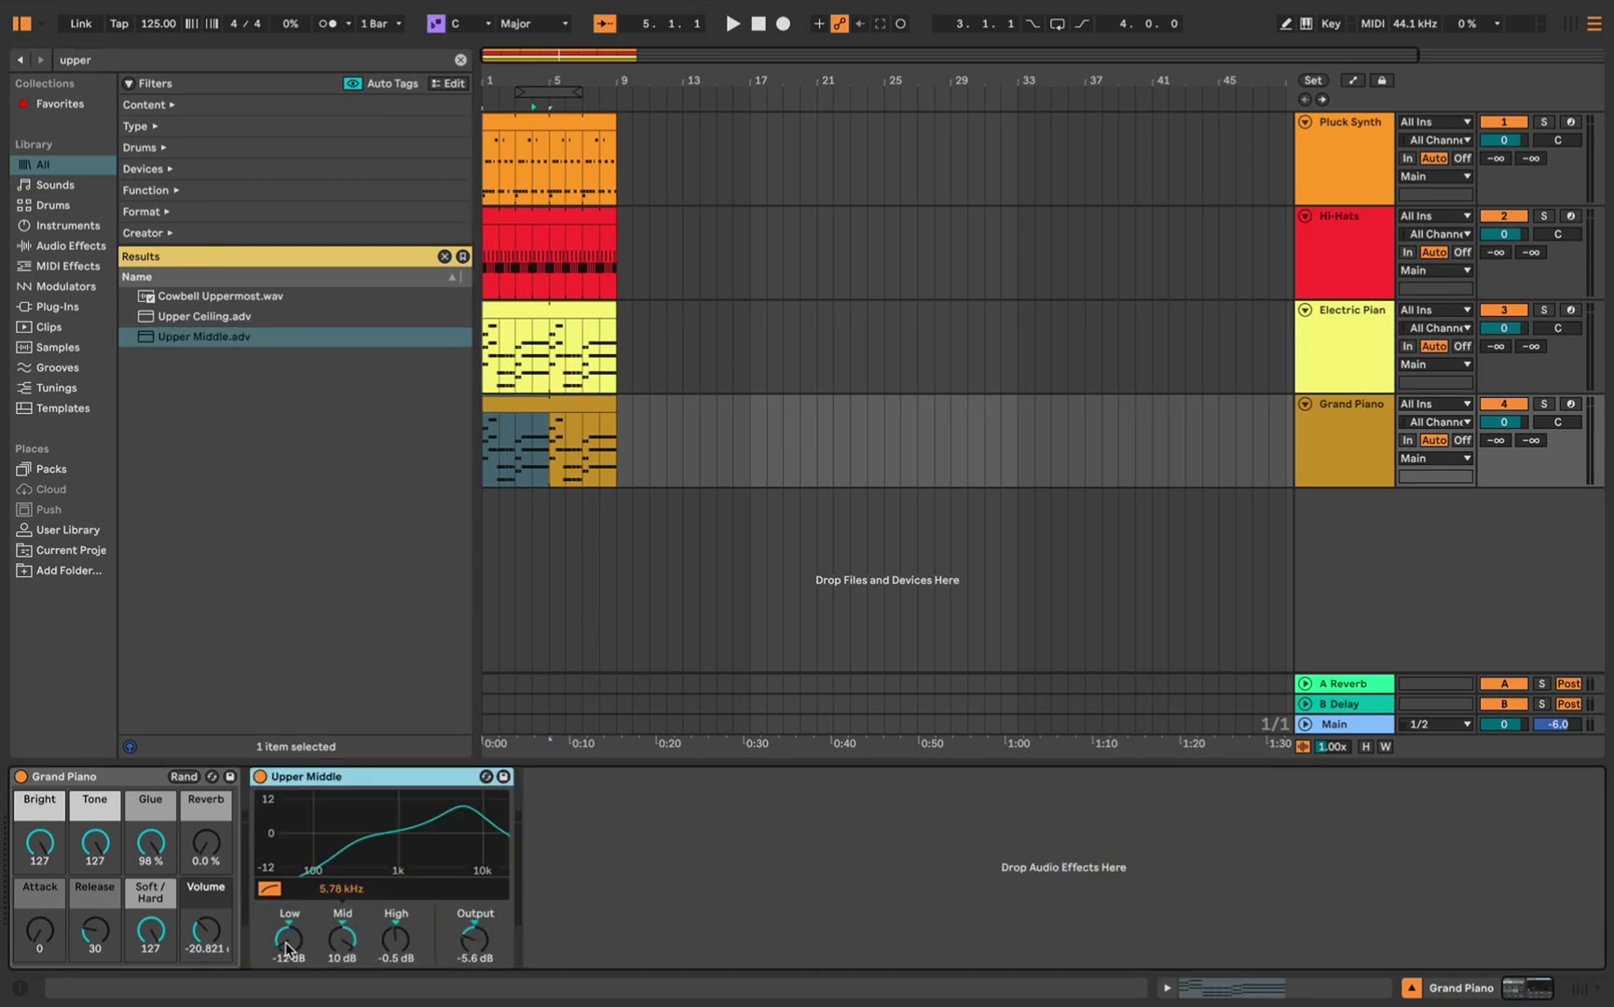
{"action": "left_click_drag", "start_coordinate": [285, 940], "coordinate": [396, 922]}
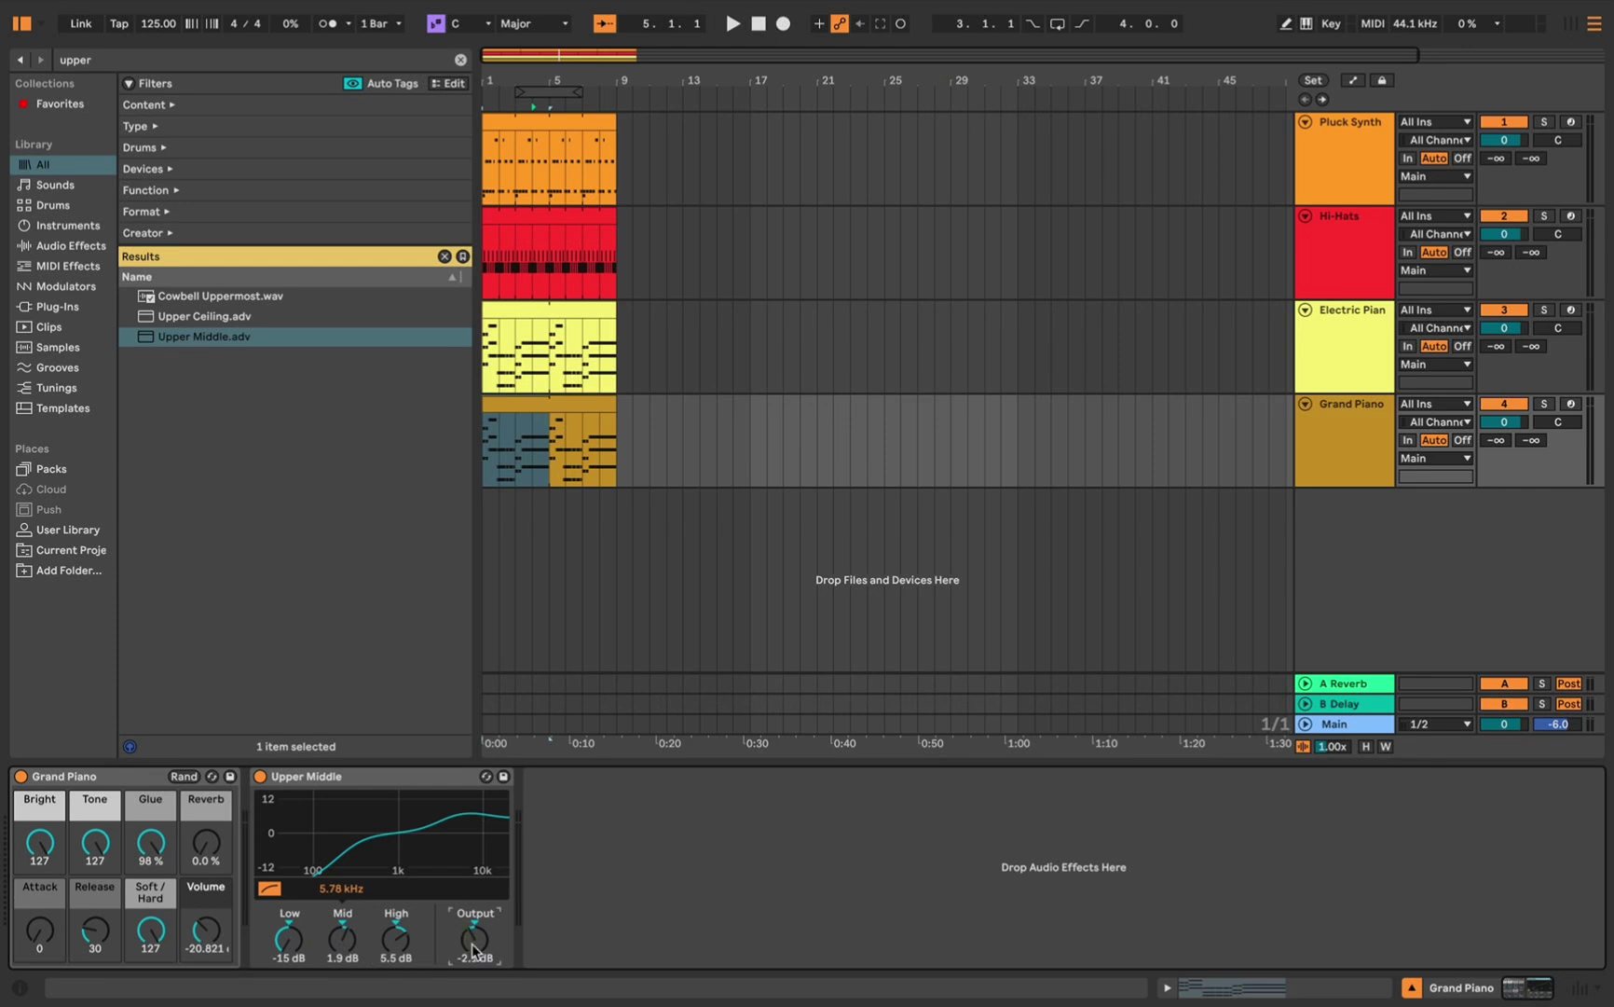
{"action": "key", "text": "space"}
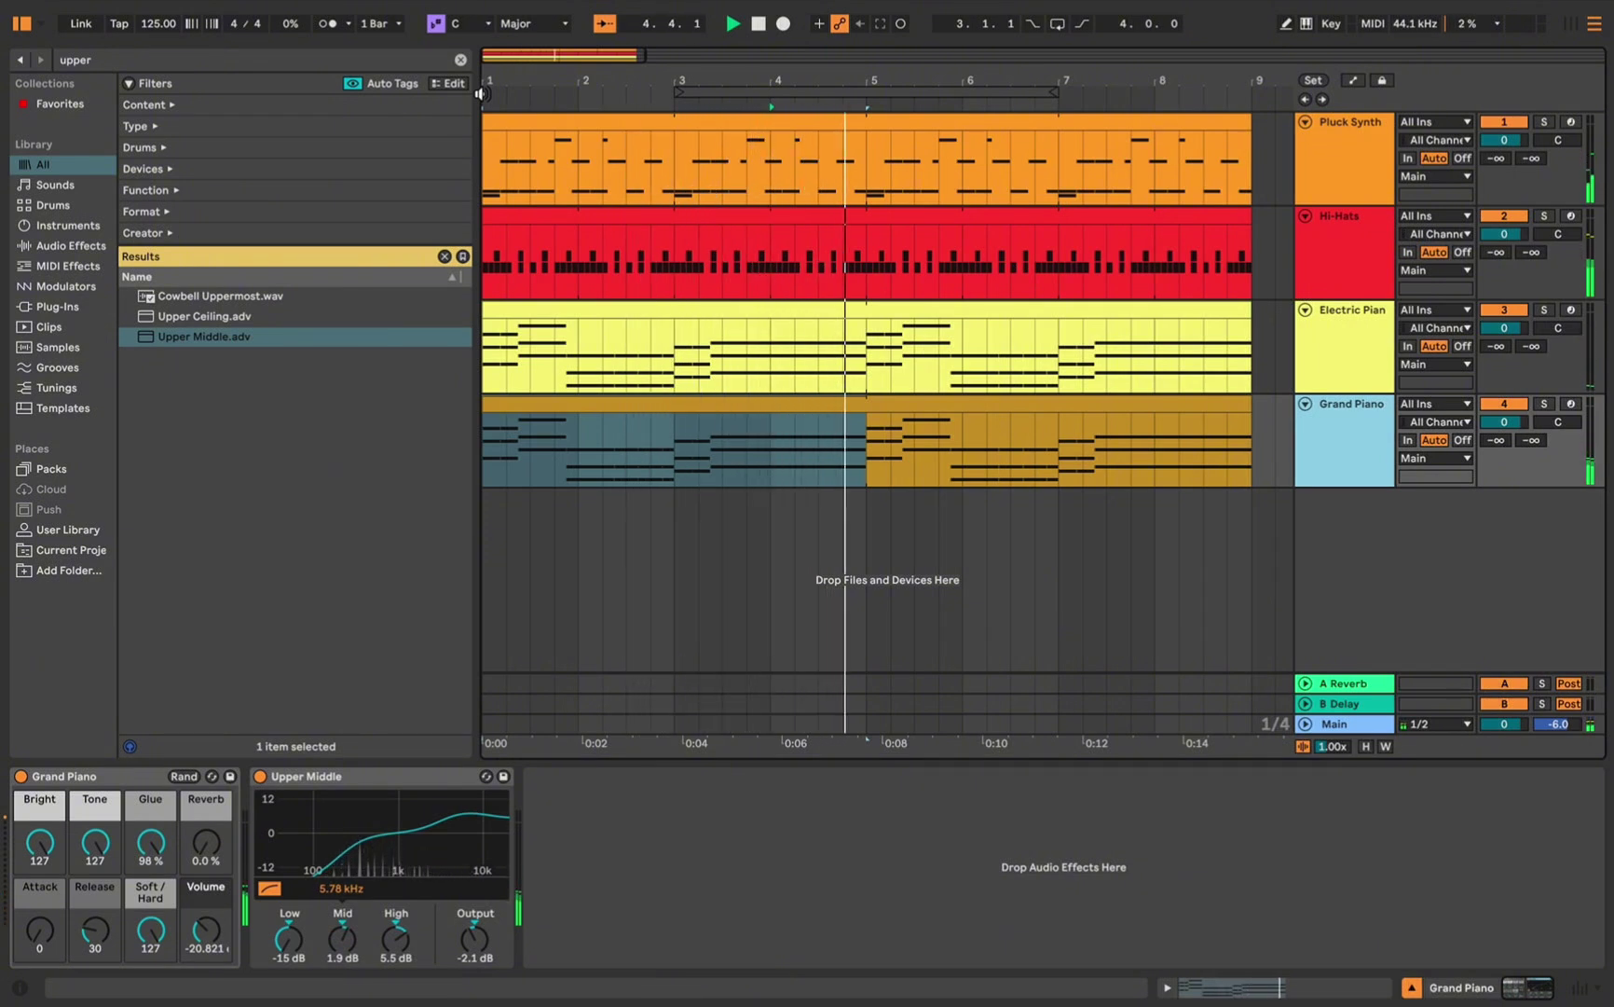
{"action": "key", "text": "space"}
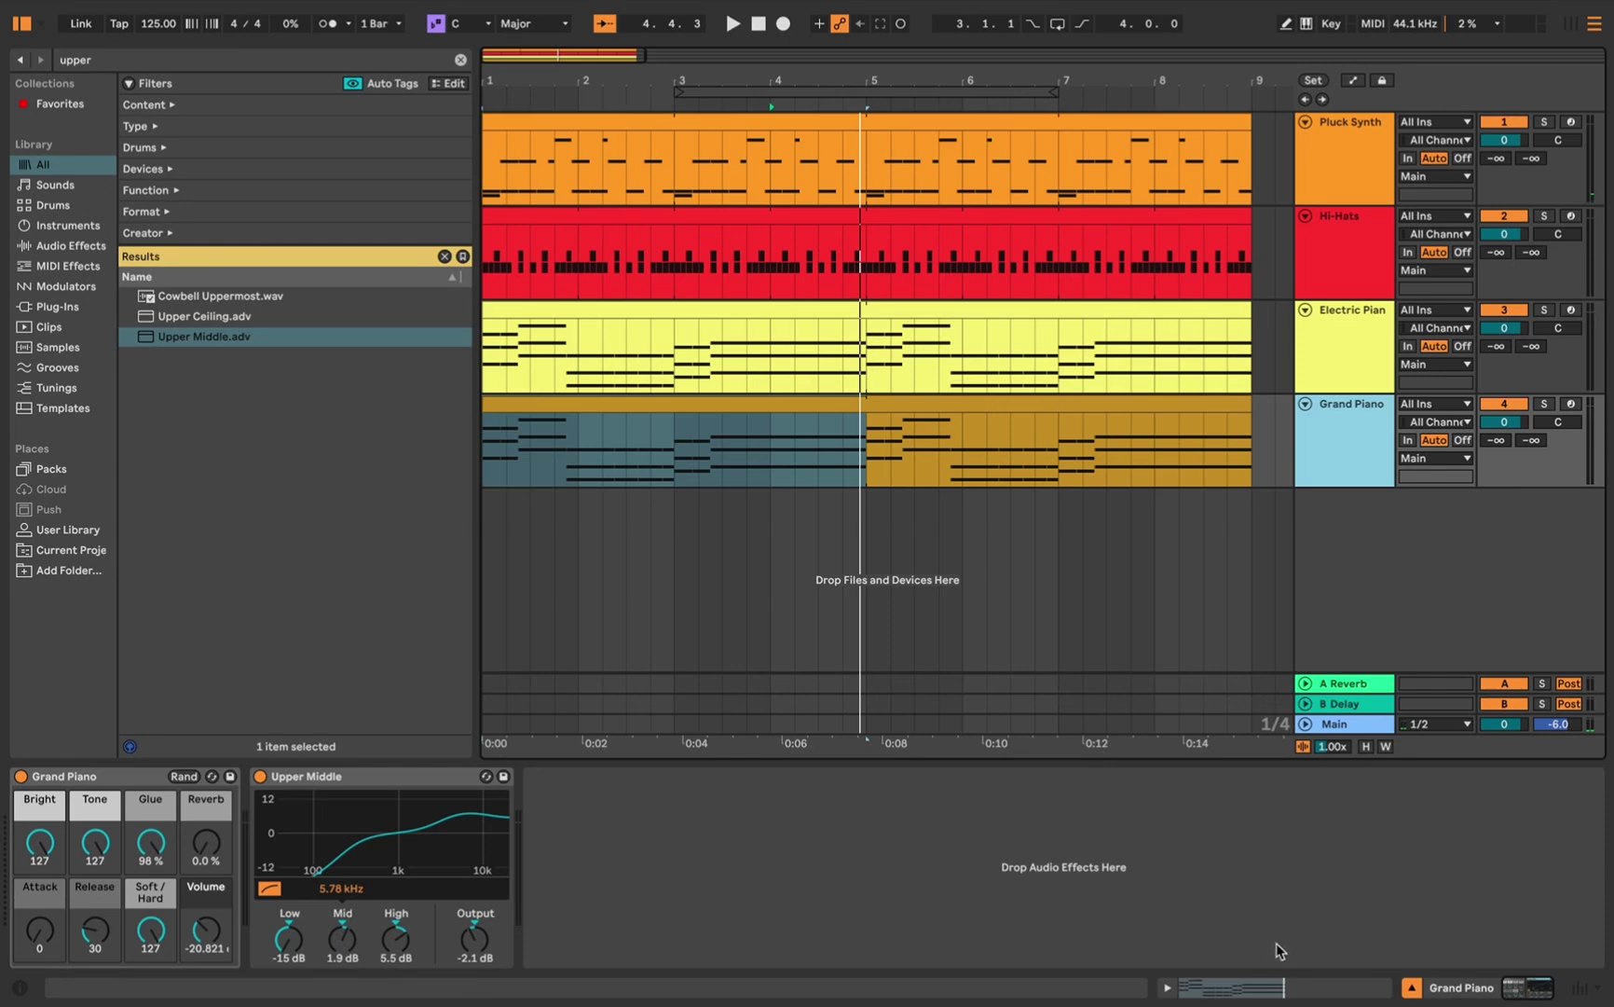
Open the Grand Piano clip and shorten all of its notes together by a sixteenth
{"action": "key", "text": "shift+Tab"}
{"action": "scroll", "coordinate": [540, 777], "scroll_direction": "down", "scroll_amount": 1}
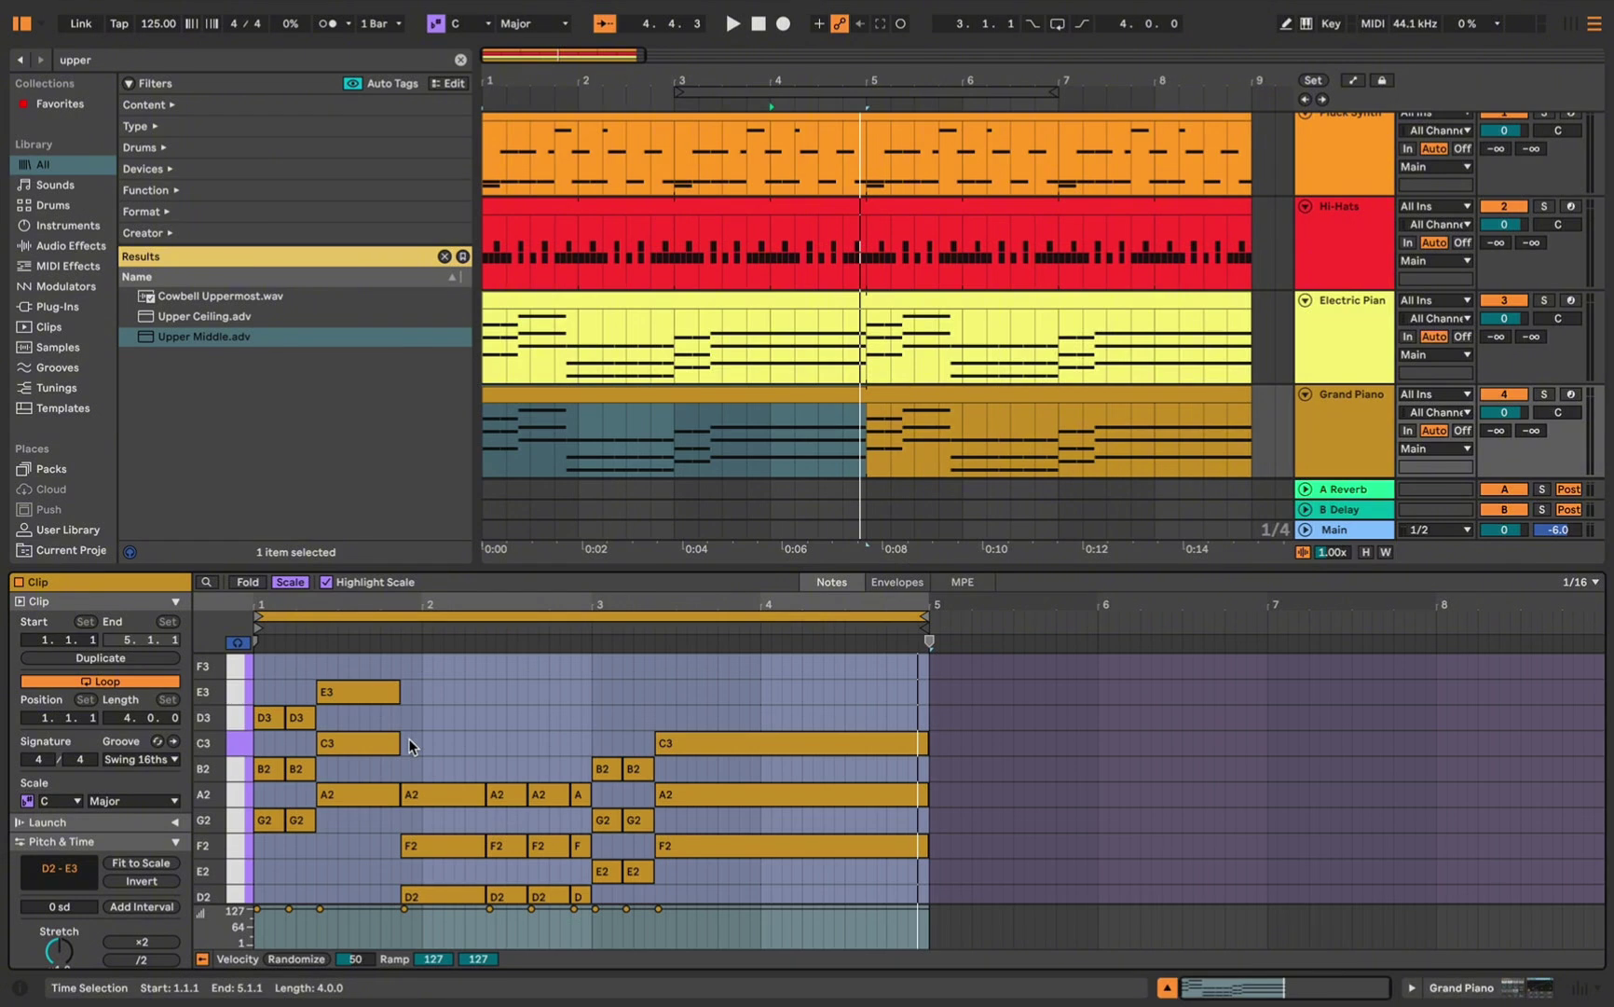
{"action": "scroll", "coordinate": [309, 724], "scroll_direction": "up", "scroll_amount": 5}
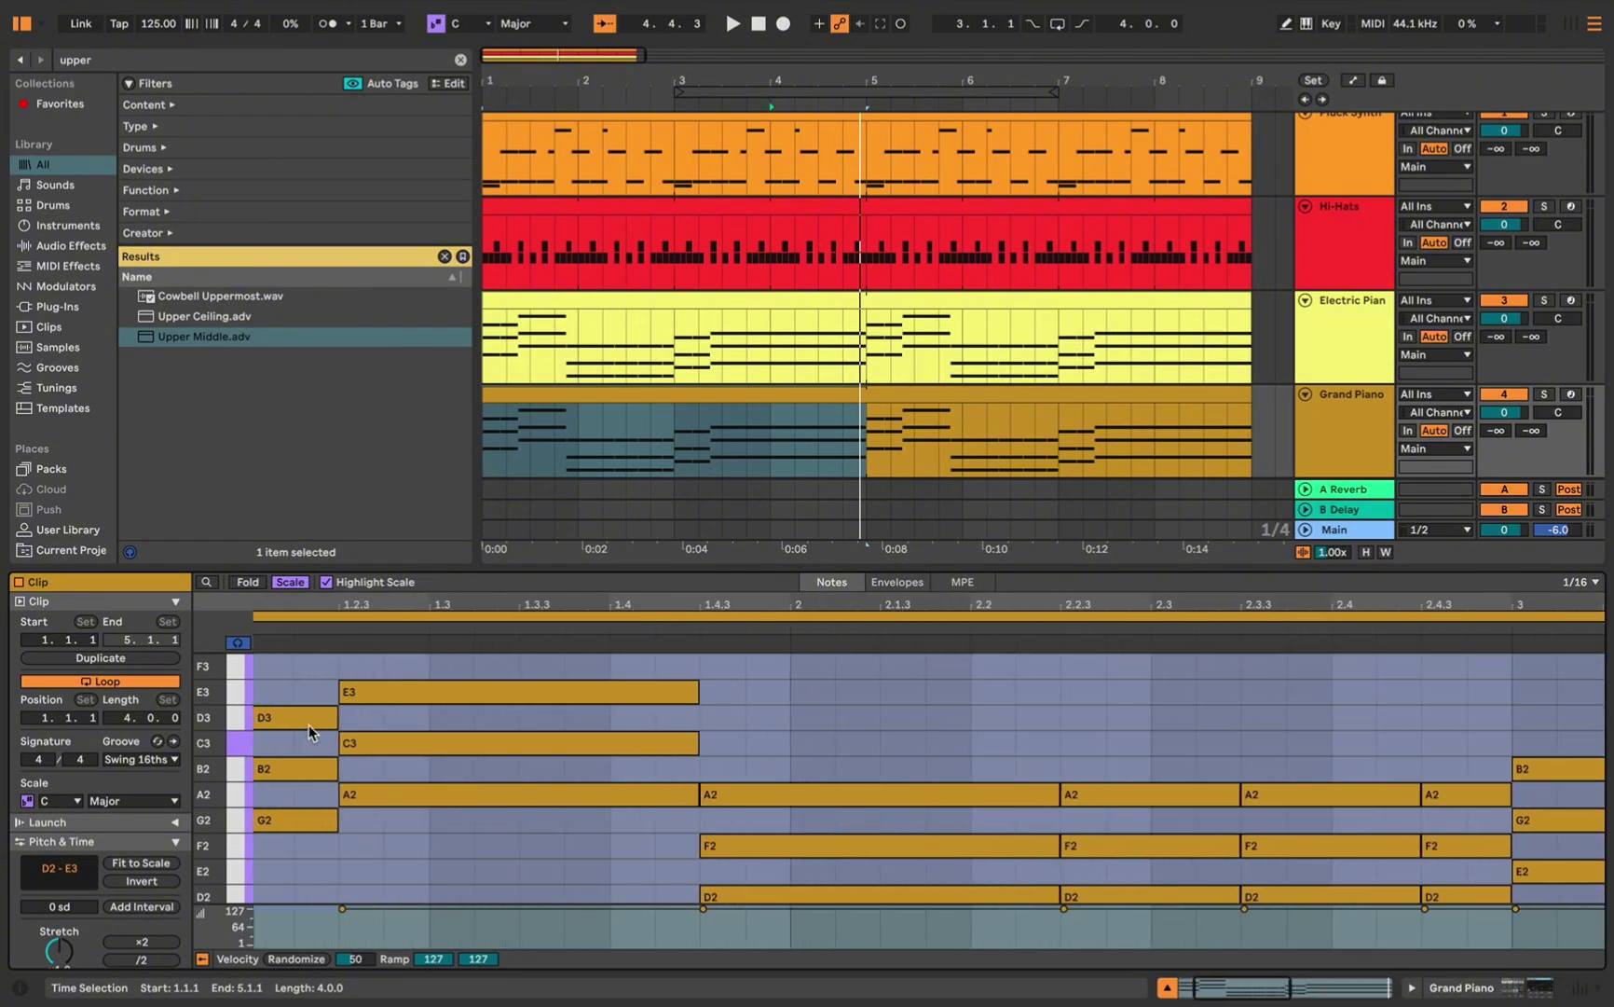
{"action": "scroll", "coordinate": [322, 727], "scroll_direction": "left", "scroll_amount": 3}
{"action": "scroll", "coordinate": [323, 727], "scroll_direction": "up", "scroll_amount": 1}
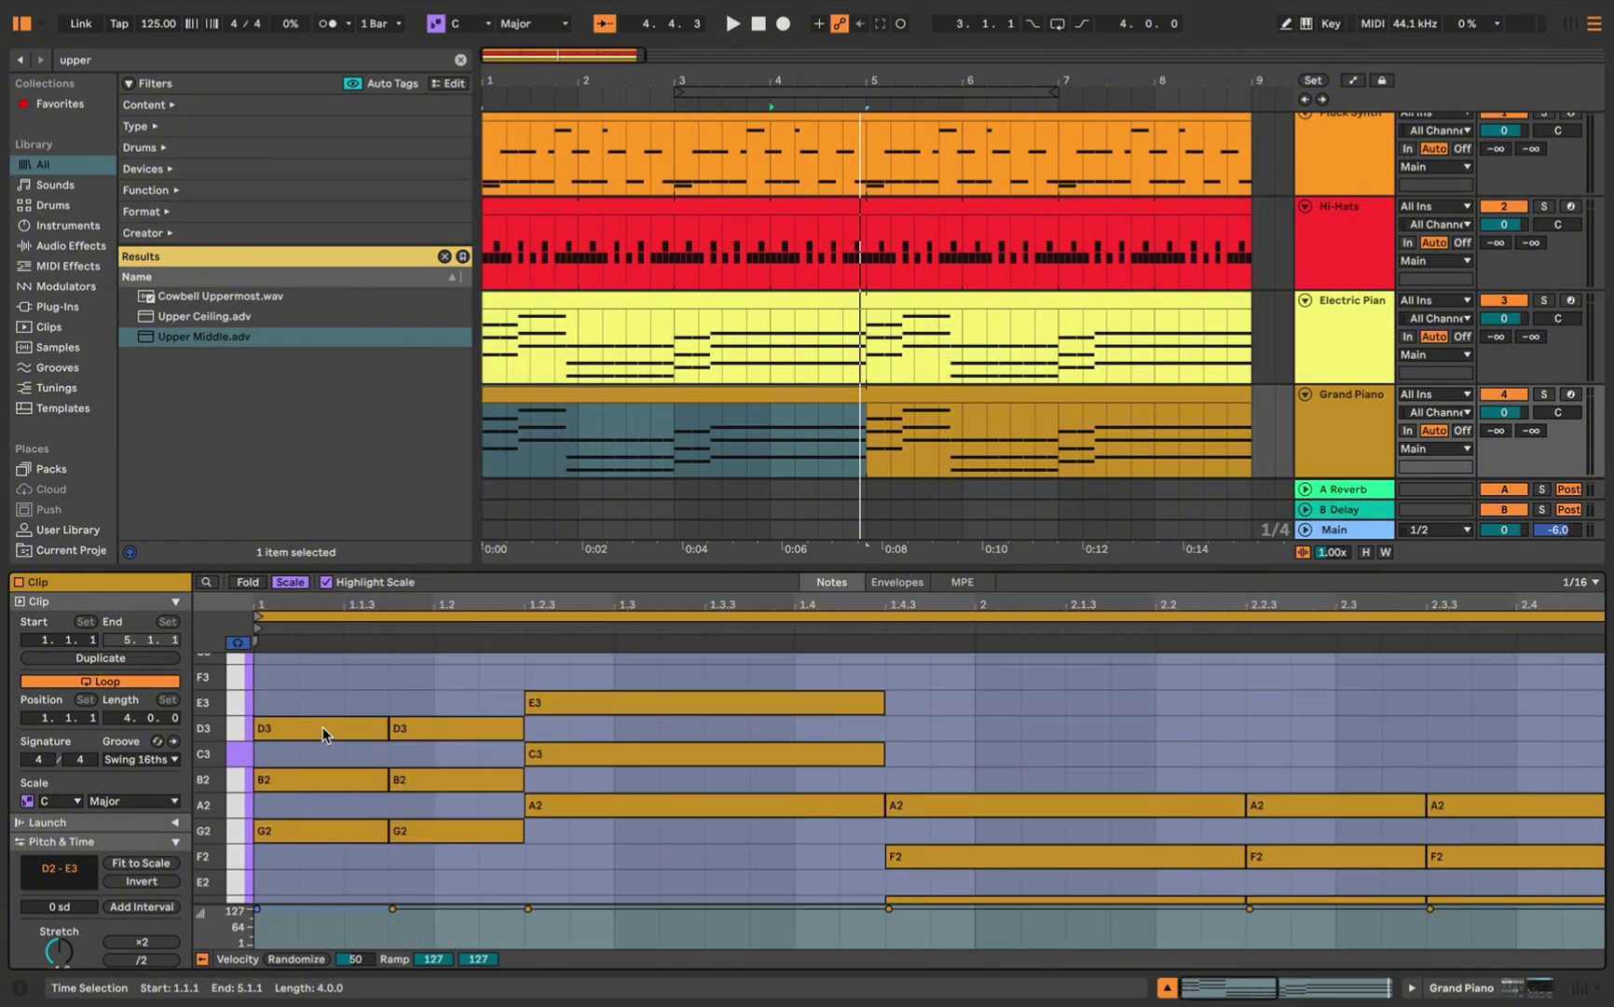
{"action": "key", "text": "ctrl+a"}
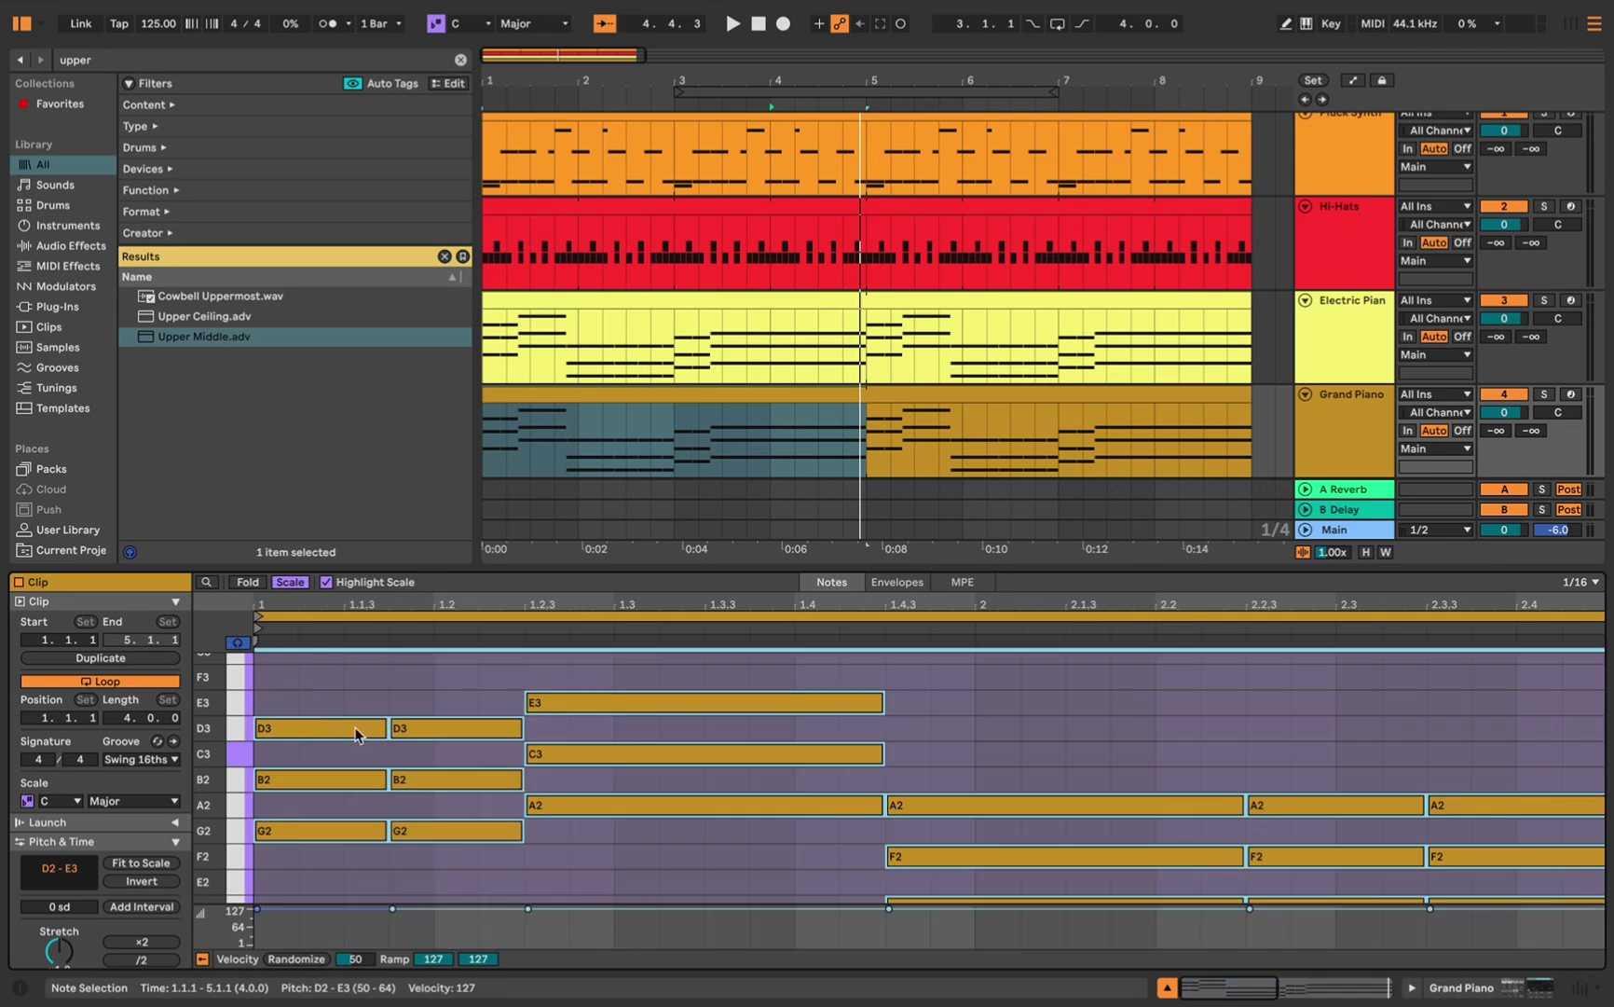
{"action": "left_click_drag", "start_coordinate": [387, 729], "coordinate": [343, 729]}
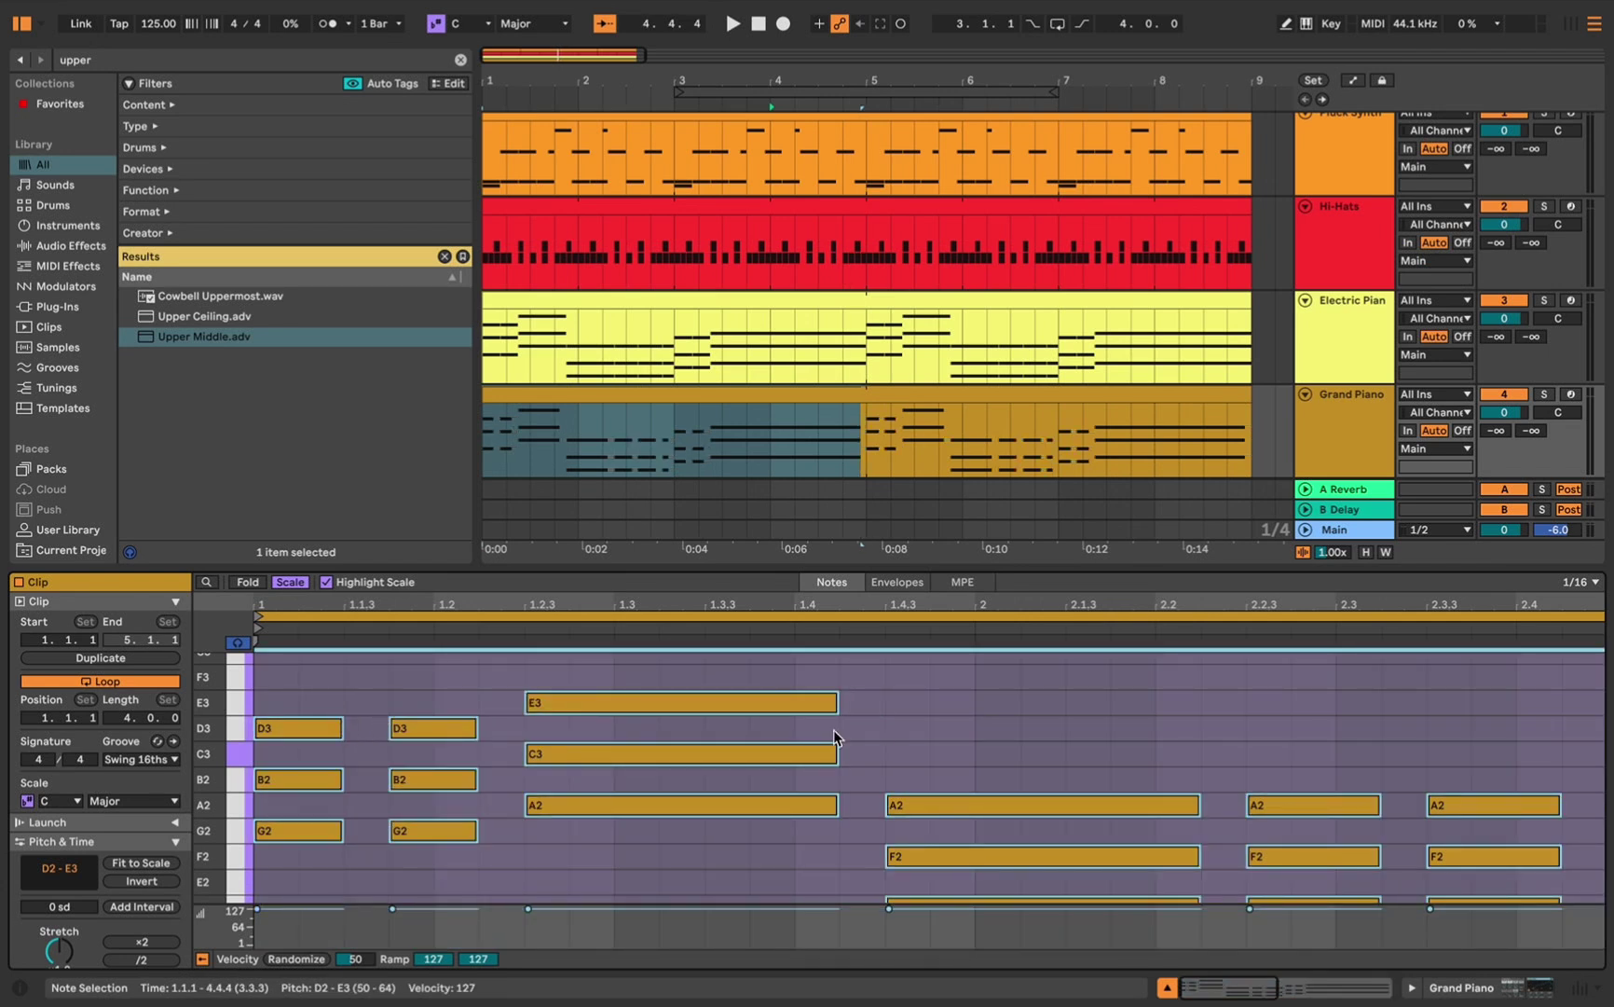
{"action": "left_click", "coordinate": [799, 845]}
Shorten the Grand Piano chords starting at 1.2.3 and 1.4.3 to eighth notes
{"action": "scroll", "coordinate": [826, 848], "scroll_direction": "down", "scroll_amount": 3}
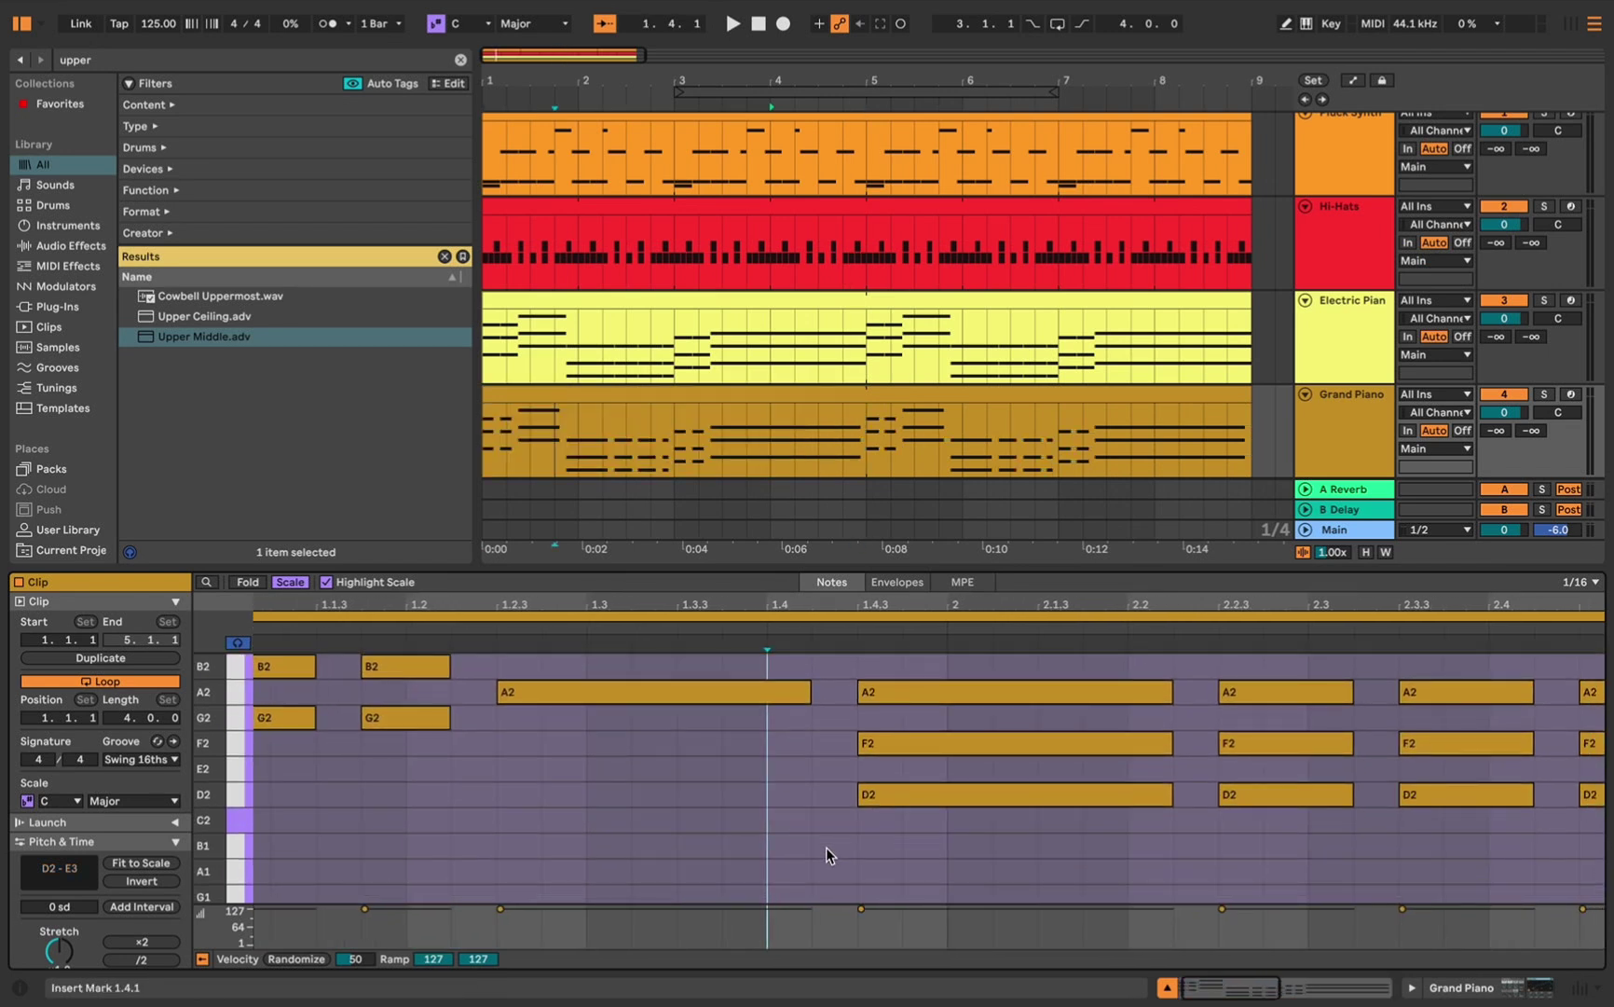
{"action": "scroll", "coordinate": [1026, 867], "scroll_direction": "down", "scroll_amount": 3}
{"action": "scroll", "coordinate": [1030, 867], "scroll_direction": "up", "scroll_amount": 1}
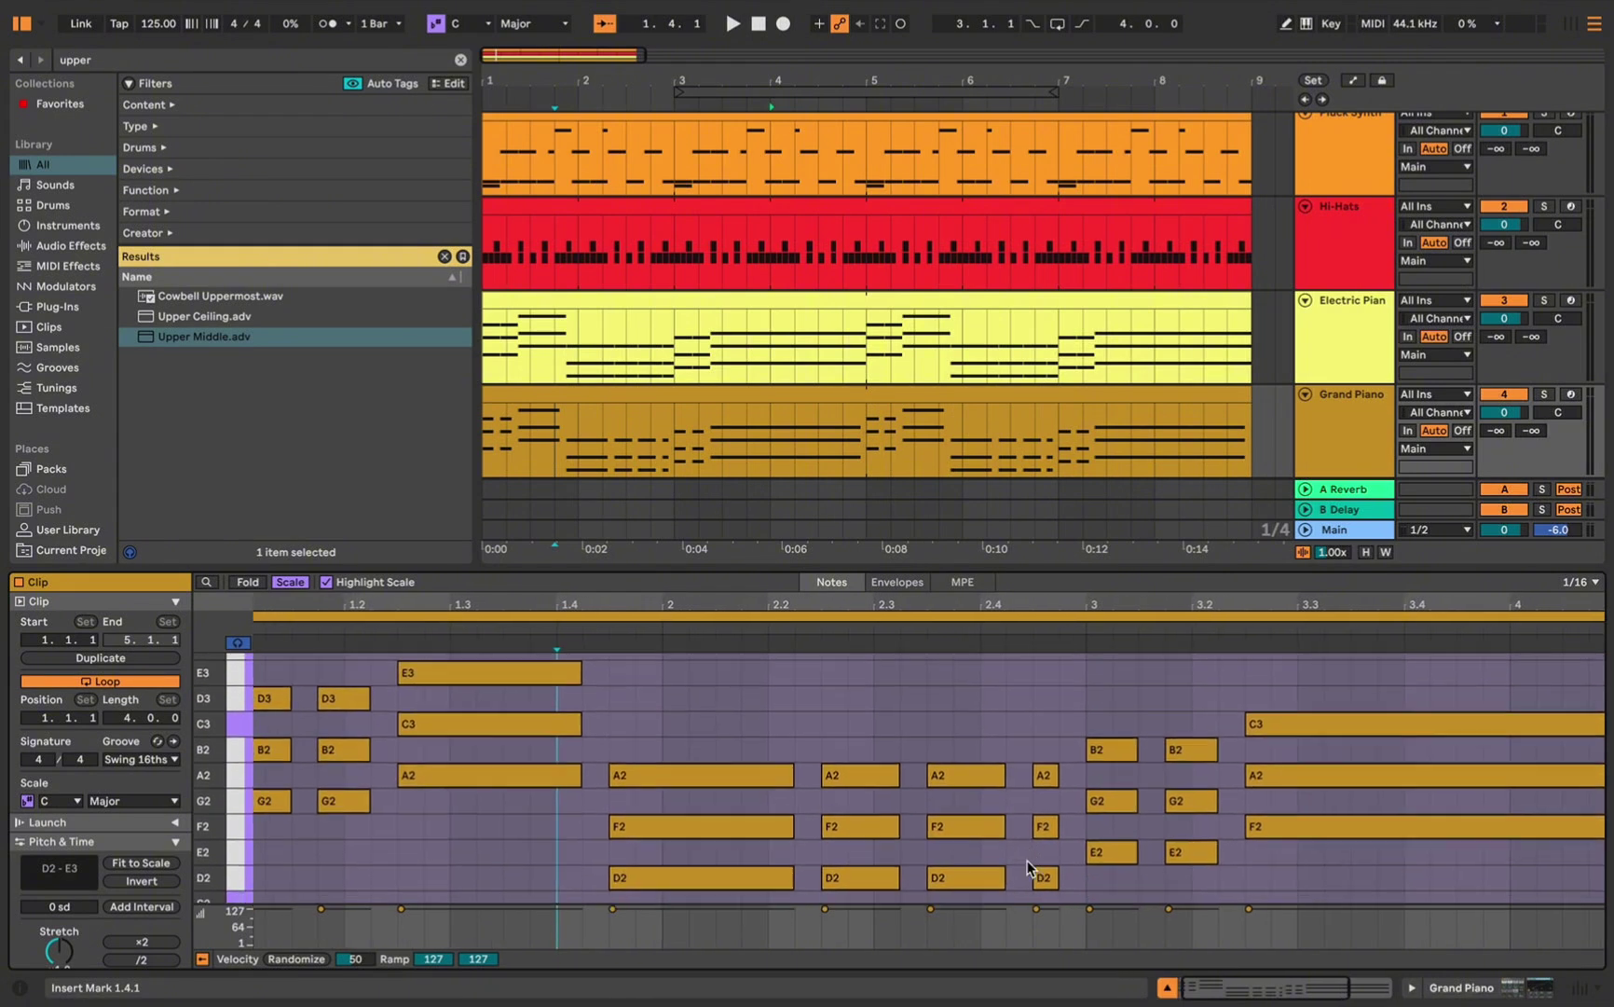
{"action": "left_click", "coordinate": [747, 879]}
{"action": "left_click_drag", "start_coordinate": [800, 890], "coordinate": [399, 645]}
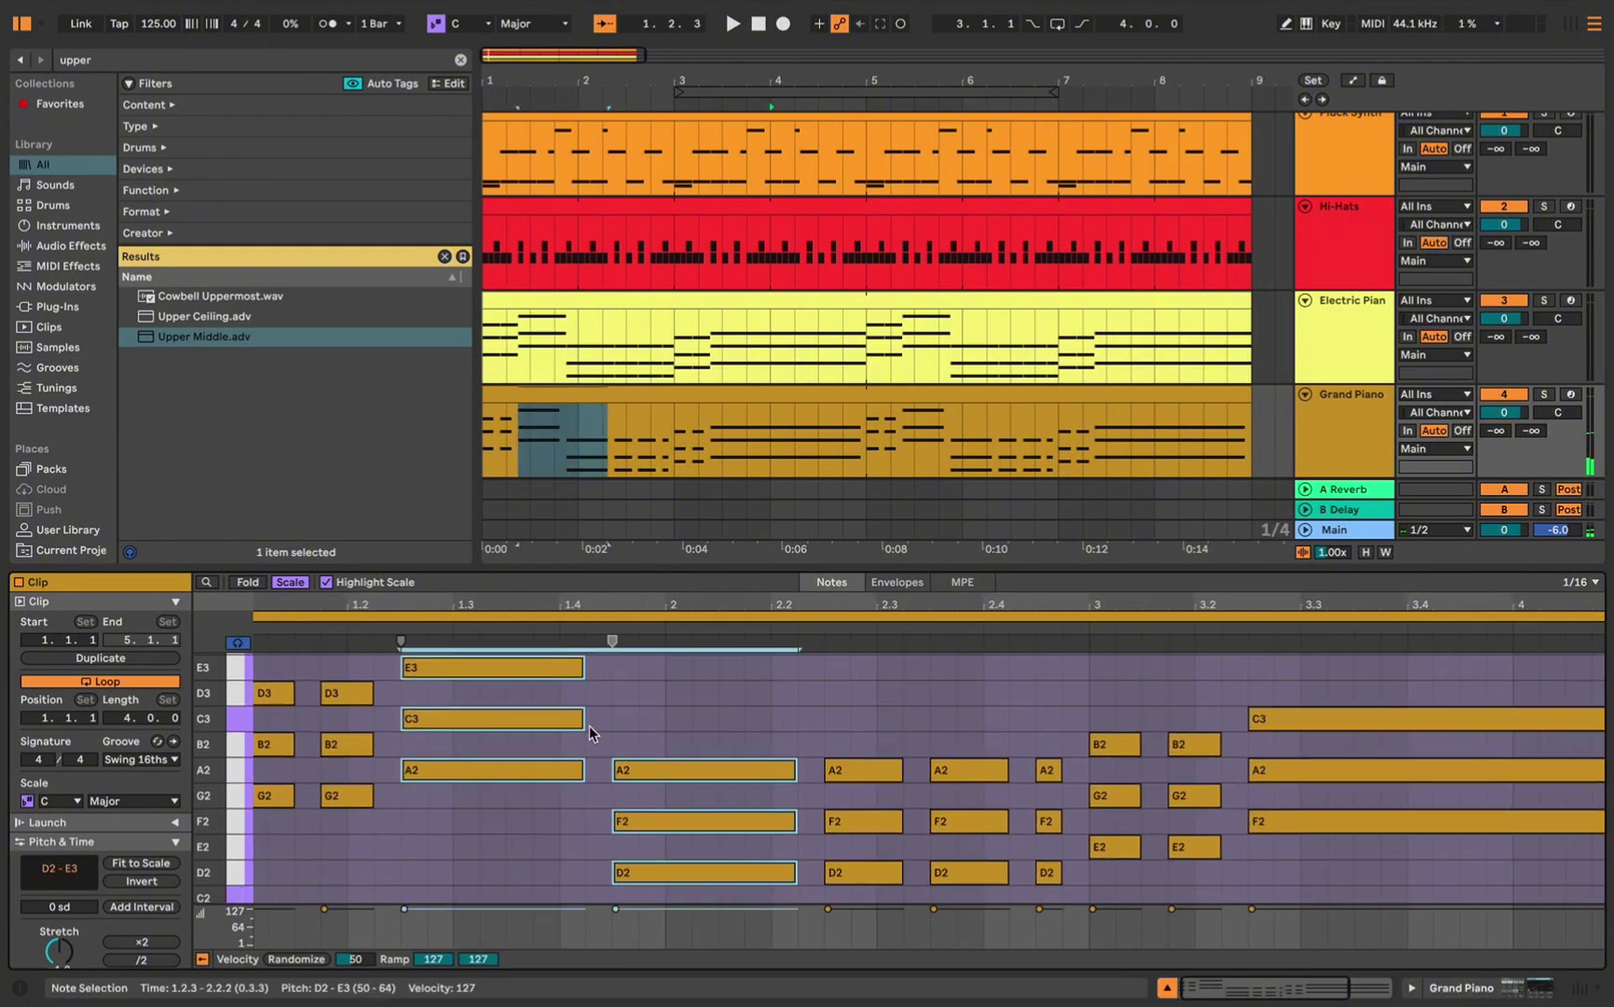
{"action": "left_click_drag", "start_coordinate": [582, 774], "coordinate": [451, 774]}
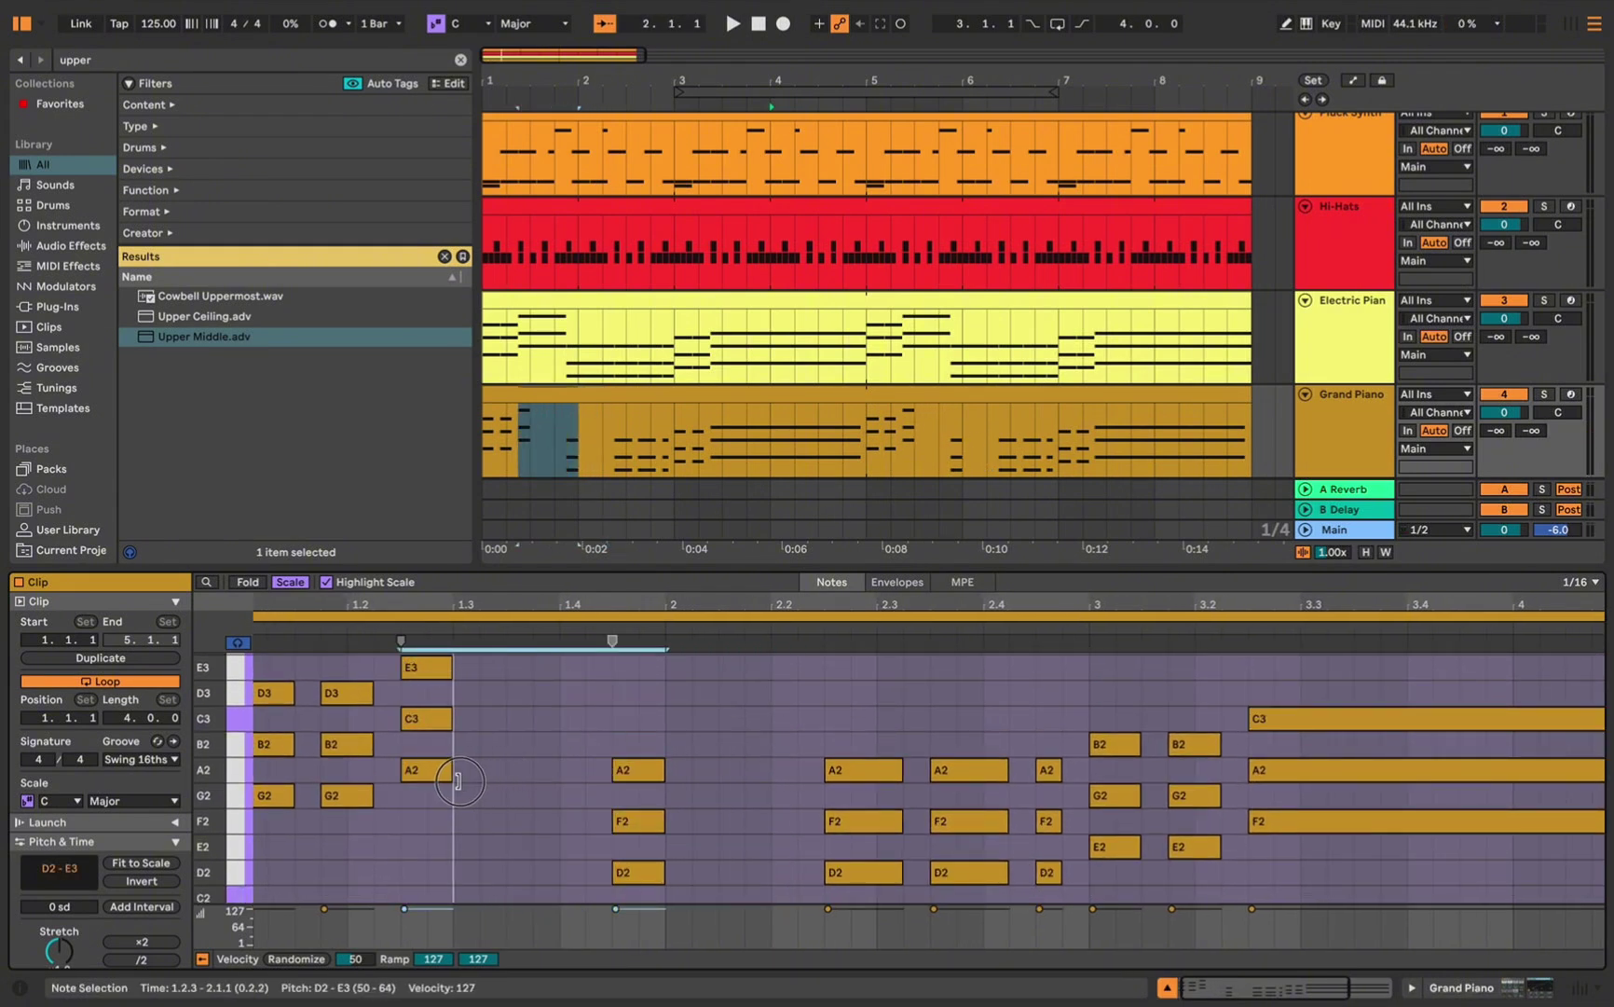
Shorten the Grand Piano chords at 2.2.3 and 2.3.3 and the long final chord at 3.2.3 to eighth notes
{"action": "scroll", "coordinate": [812, 791], "scroll_direction": "down", "scroll_amount": 4}
{"action": "scroll", "coordinate": [820, 793], "scroll_direction": "up", "scroll_amount": 2}
{"action": "scroll", "coordinate": [820, 792], "scroll_direction": "right", "scroll_amount": 2}
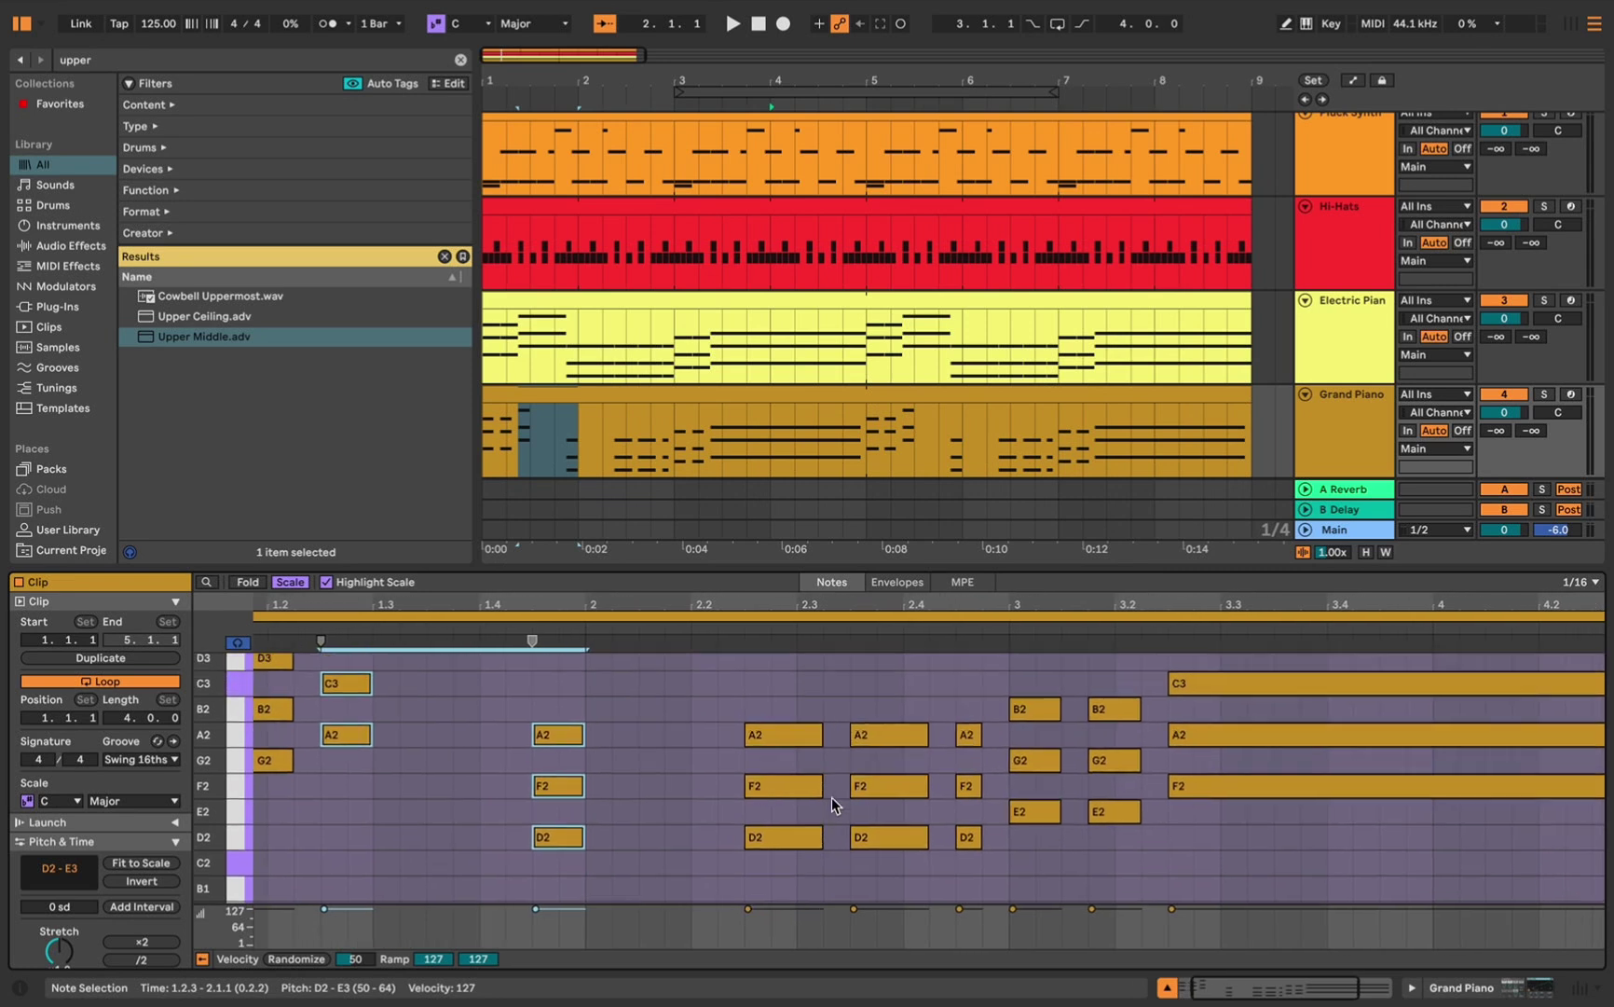
{"action": "left_click_drag", "start_coordinate": [858, 855], "coordinate": [745, 712]}
{"action": "scroll", "coordinate": [1185, 854], "scroll_direction": "up", "scroll_amount": 3}
{"action": "scroll", "coordinate": [1186, 855], "scroll_direction": "right", "scroll_amount": 2}
{"action": "left_click_drag", "start_coordinate": [1185, 855], "coordinate": [1189, 732]}
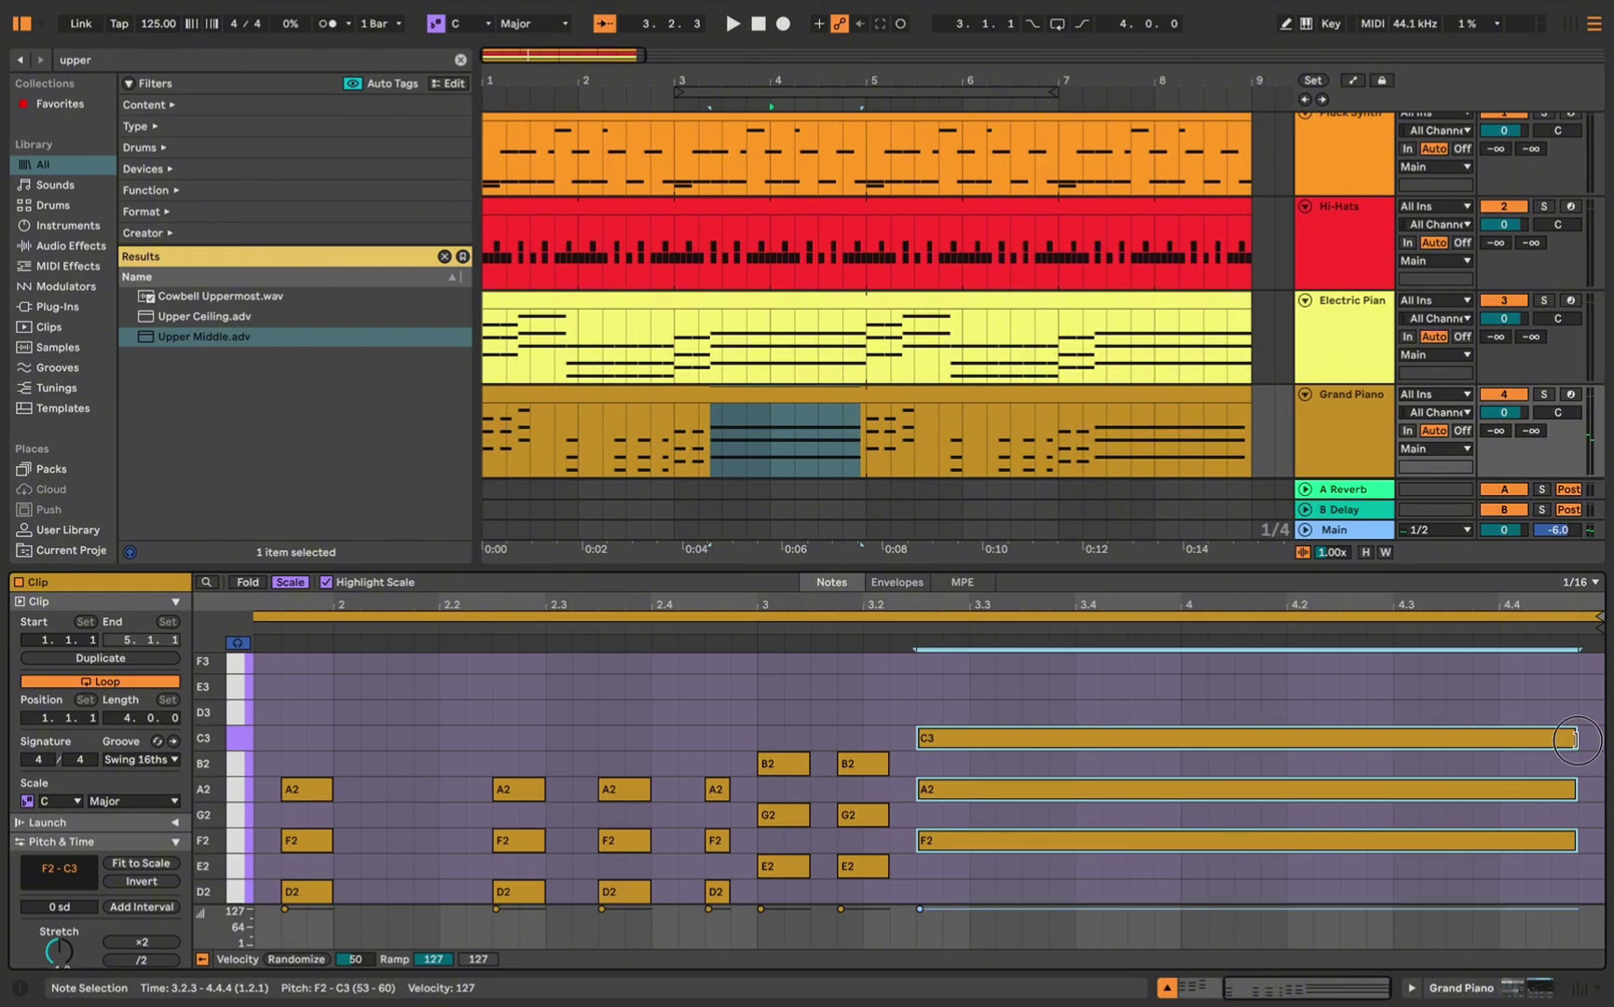
{"action": "left_click_drag", "start_coordinate": [1574, 745], "coordinate": [983, 738]}
{"action": "scroll", "coordinate": [965, 770], "scroll_direction": "down", "scroll_amount": 3}
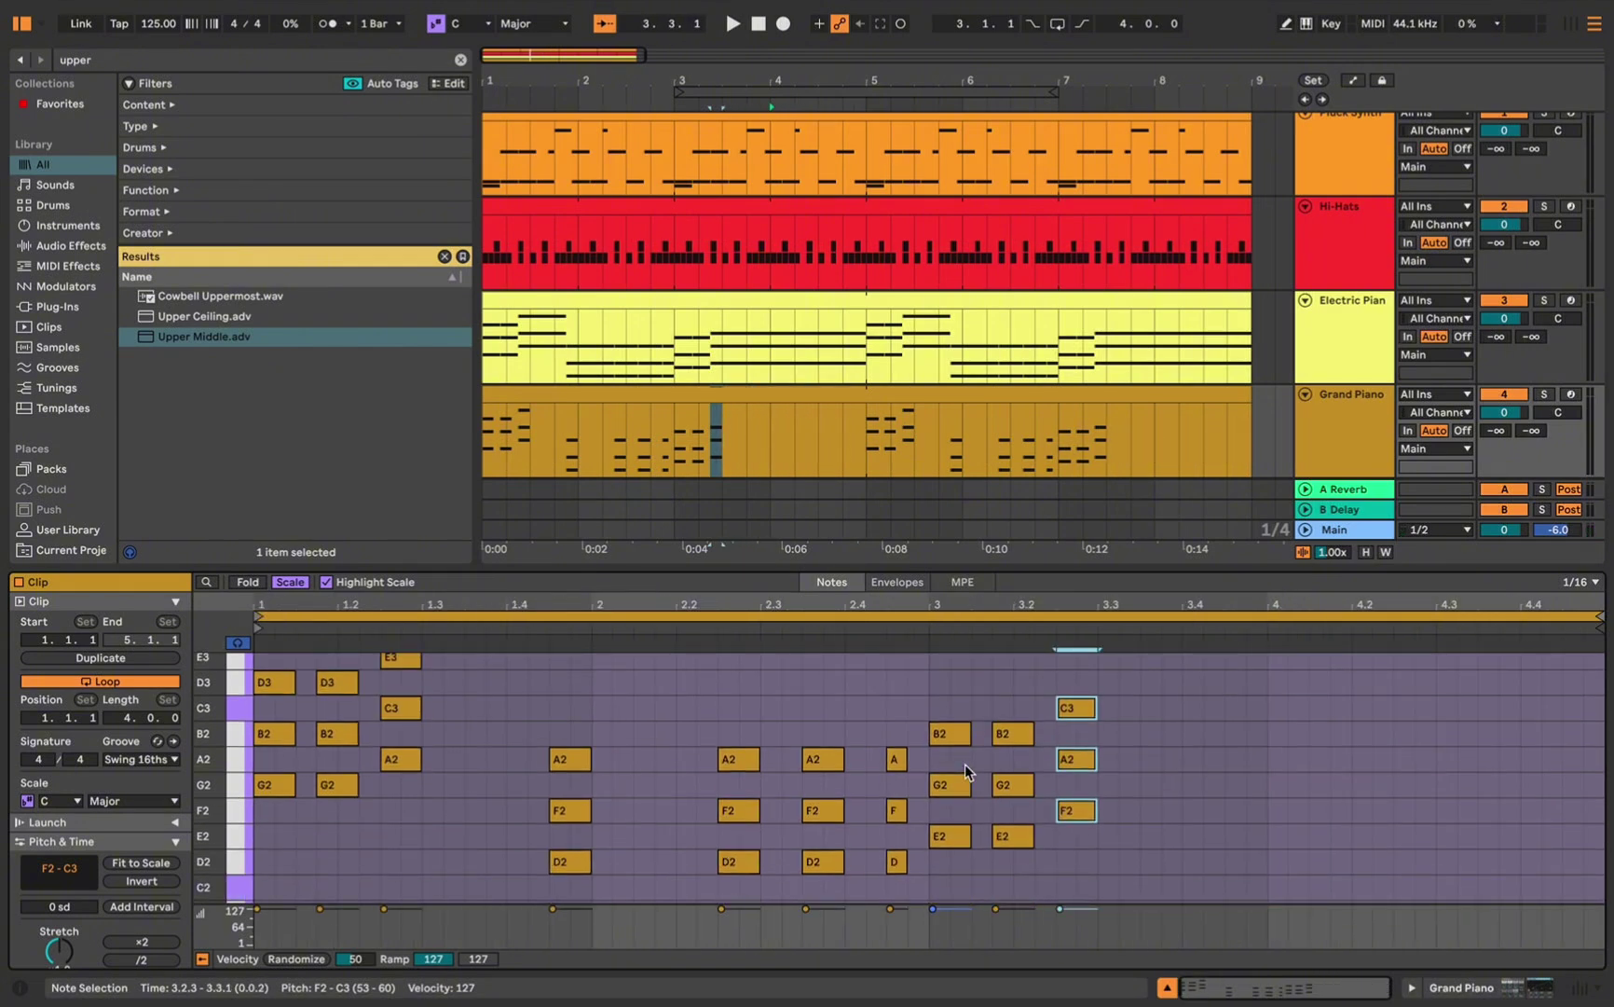
Play the arrangement from bar 1 to hear all four tracks together, then stop playback
{"action": "left_click", "coordinate": [500, 131]}
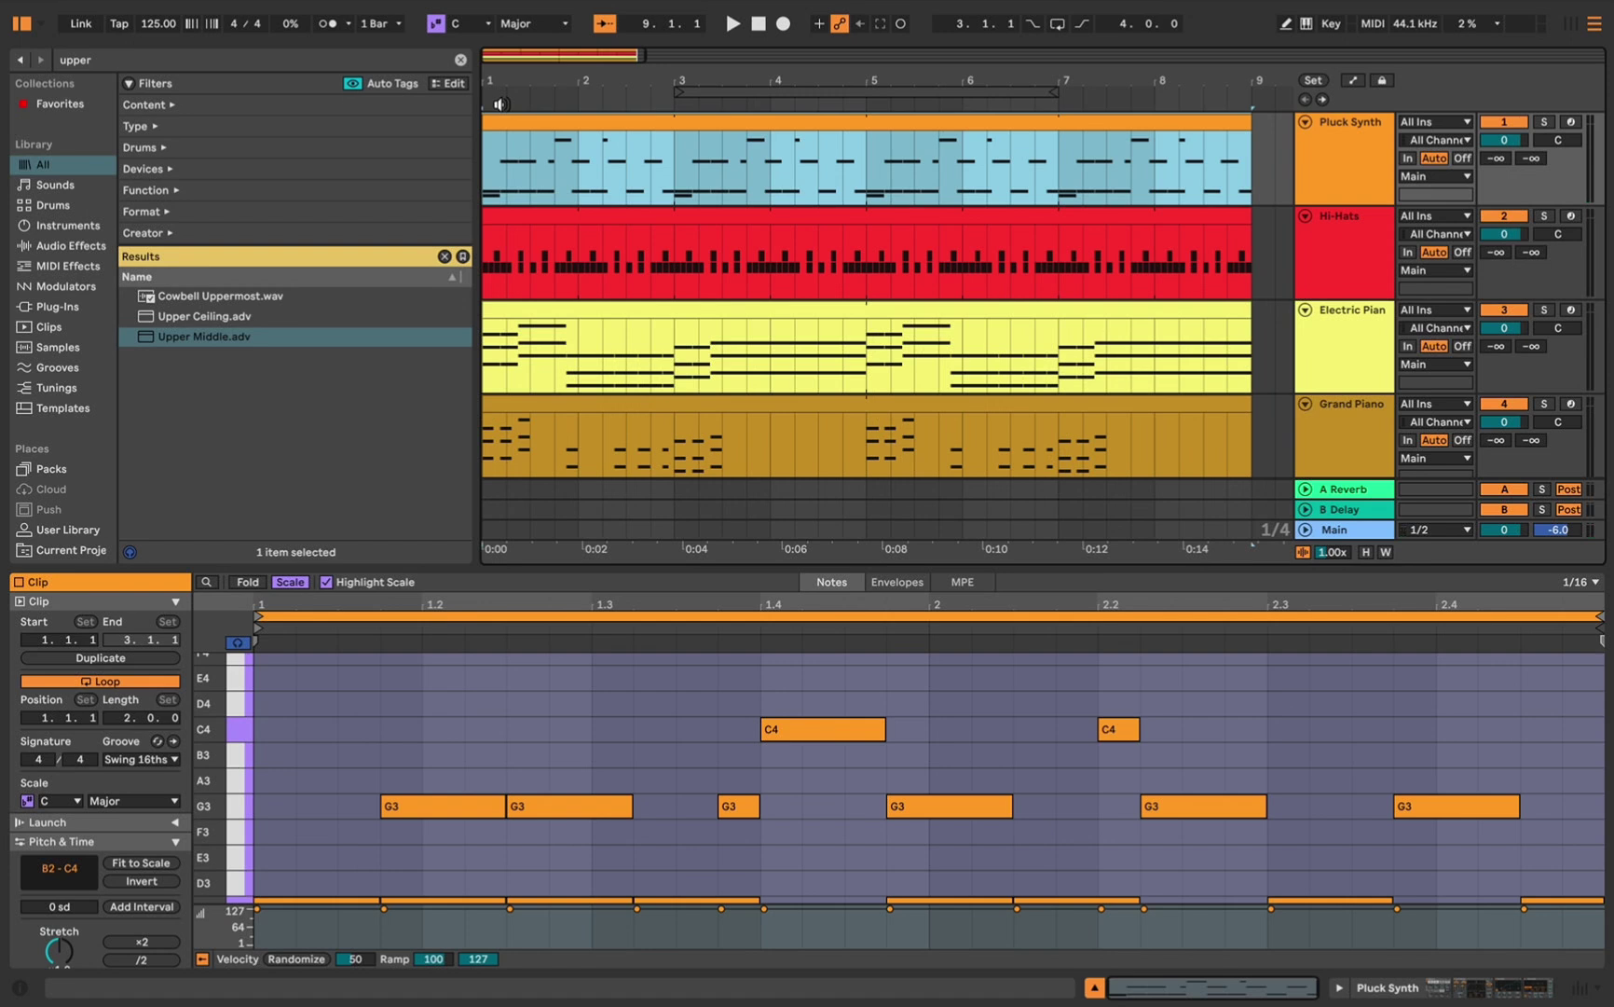
{"action": "left_click", "coordinate": [500, 103]}
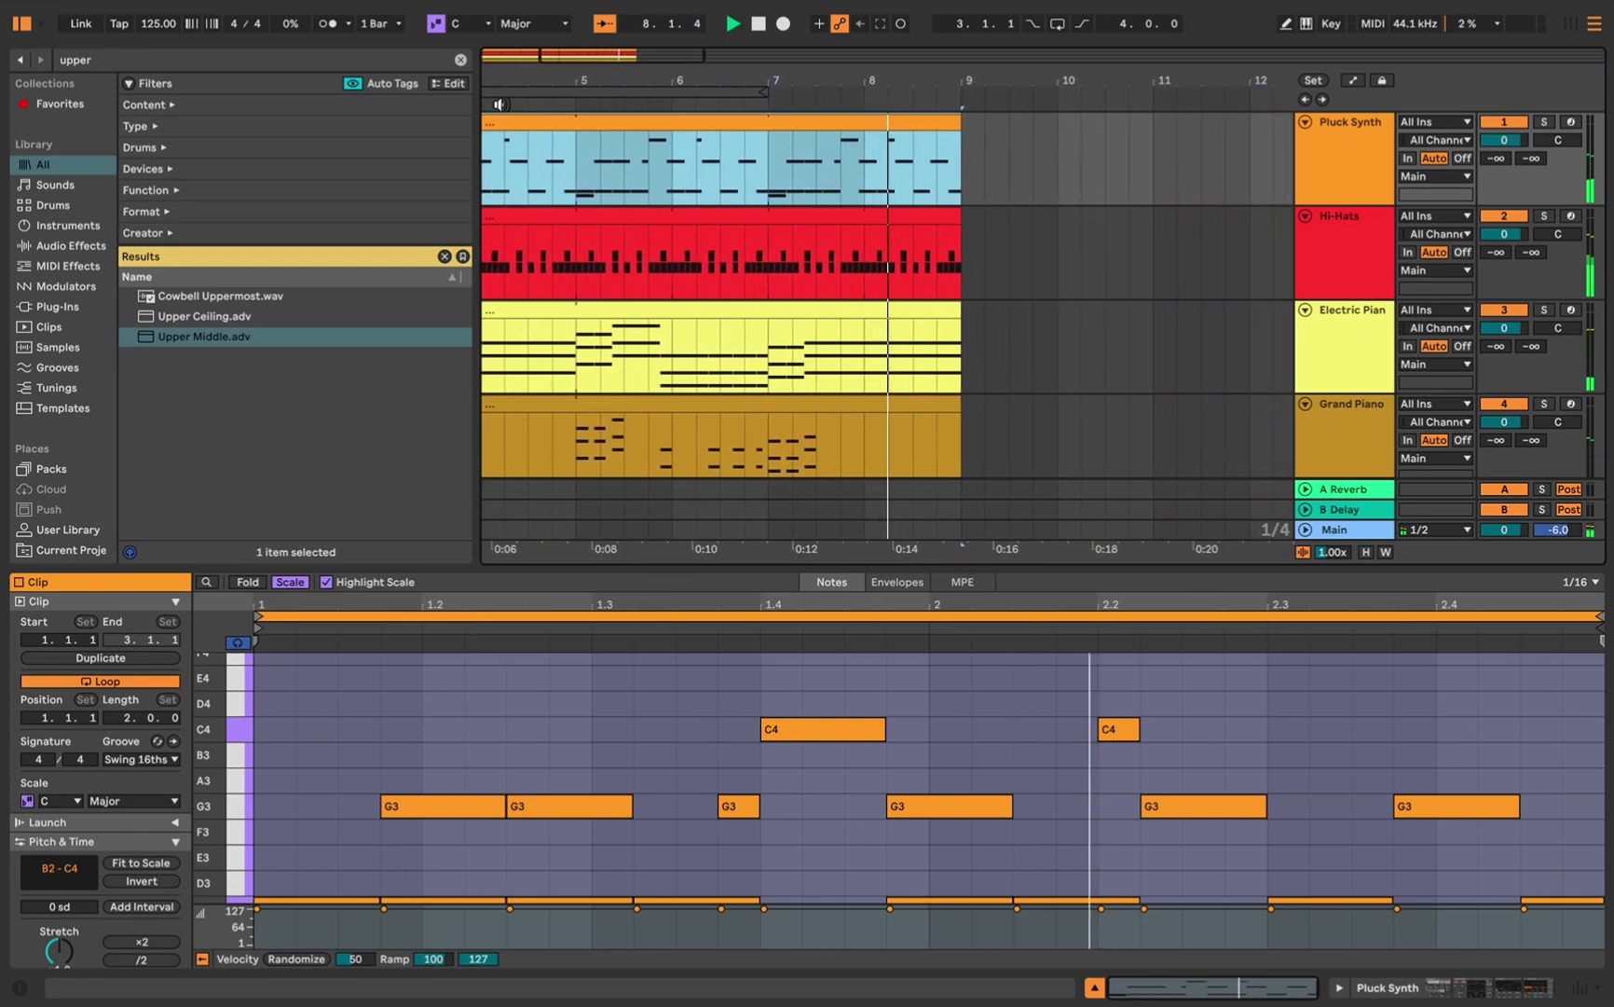
{"action": "key", "text": "space"}
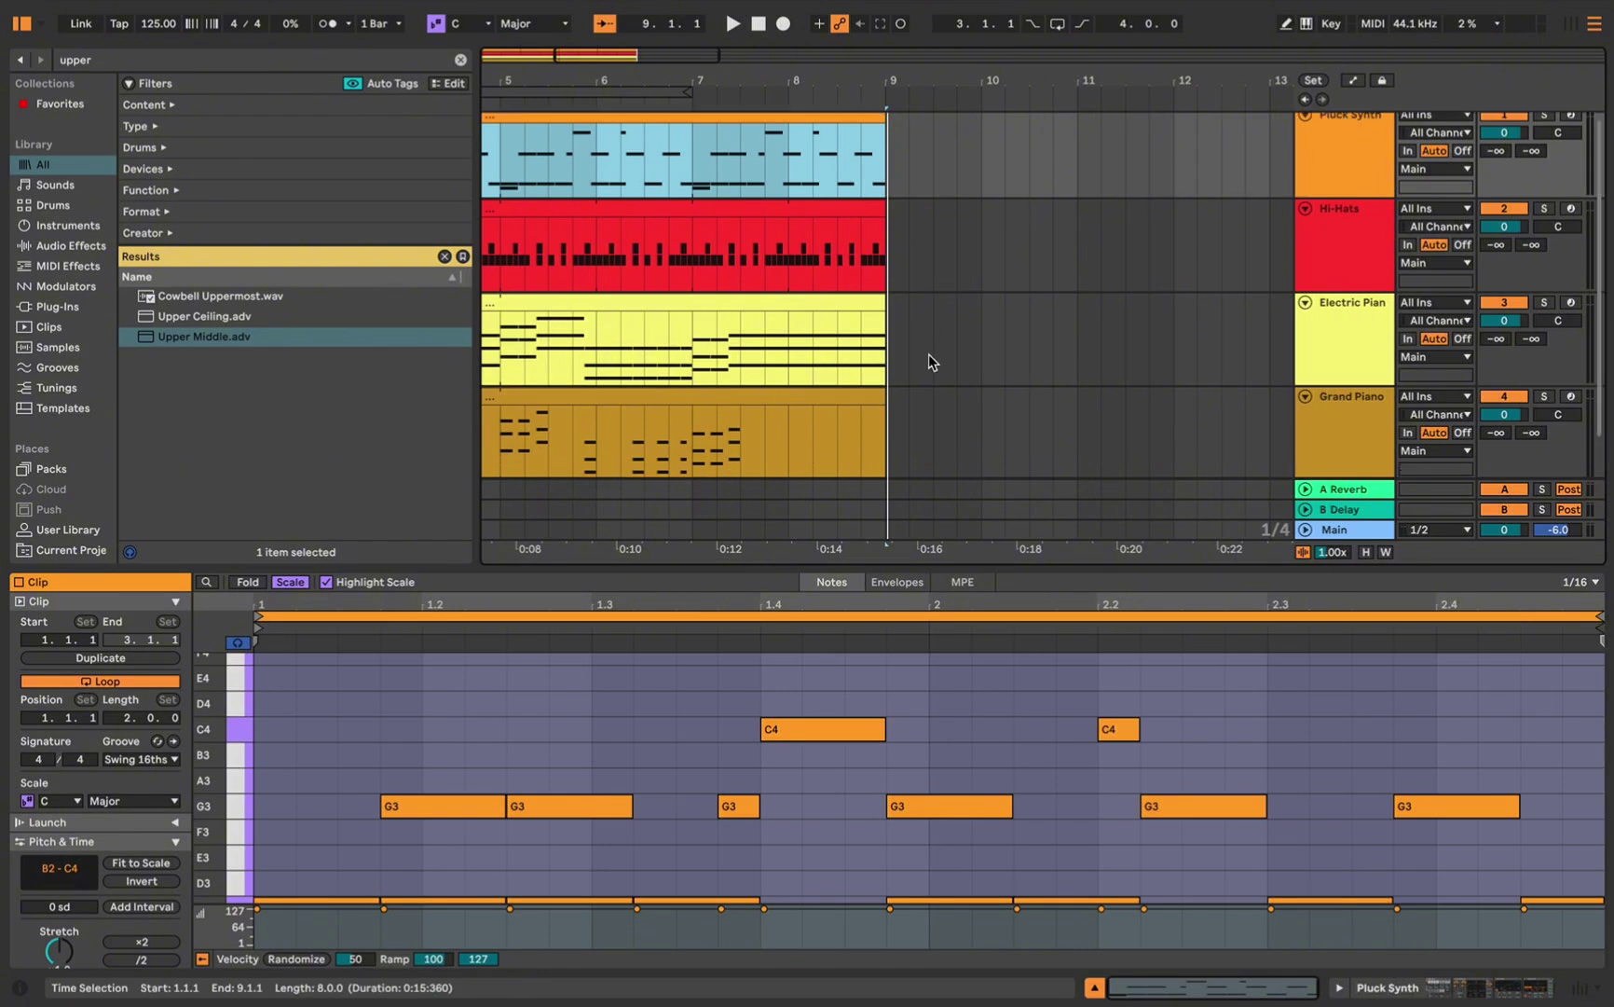
Insert a fifth MIDI track below Grand Piano and collapse the four existing tracks
{"action": "scroll", "coordinate": [928, 353], "scroll_direction": "down", "scroll_amount": 2}
{"action": "right_click", "coordinate": [1324, 451]}
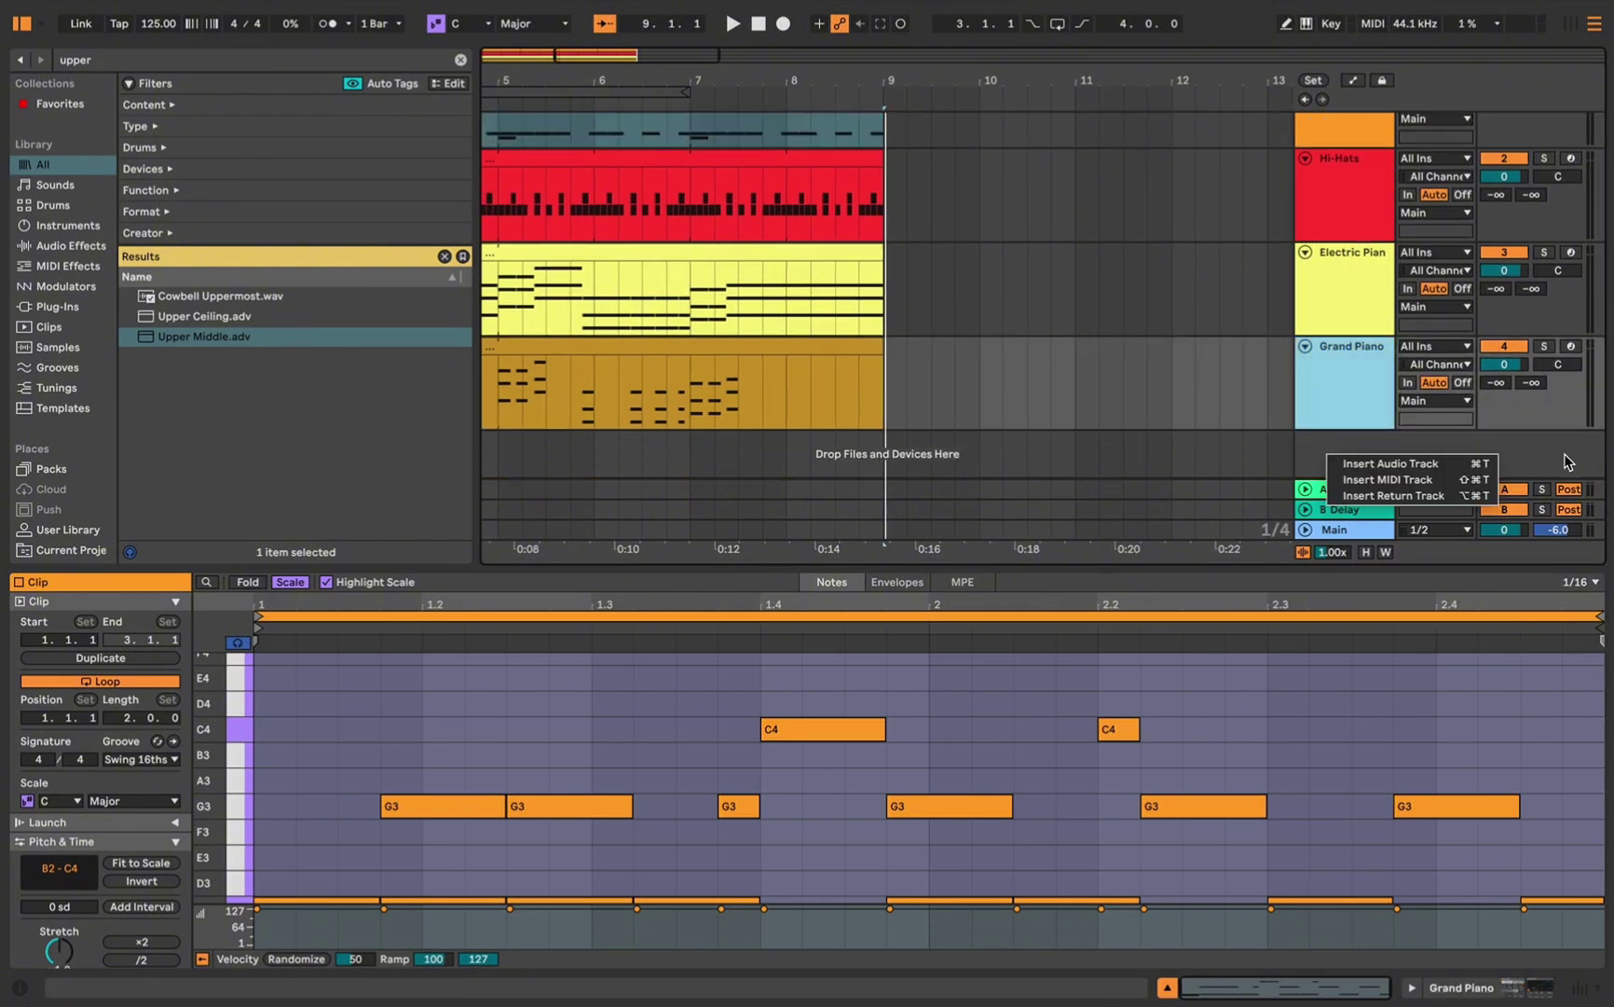
{"action": "left_click", "coordinate": [1435, 481]}
{"action": "key", "text": "ctrl+z"}
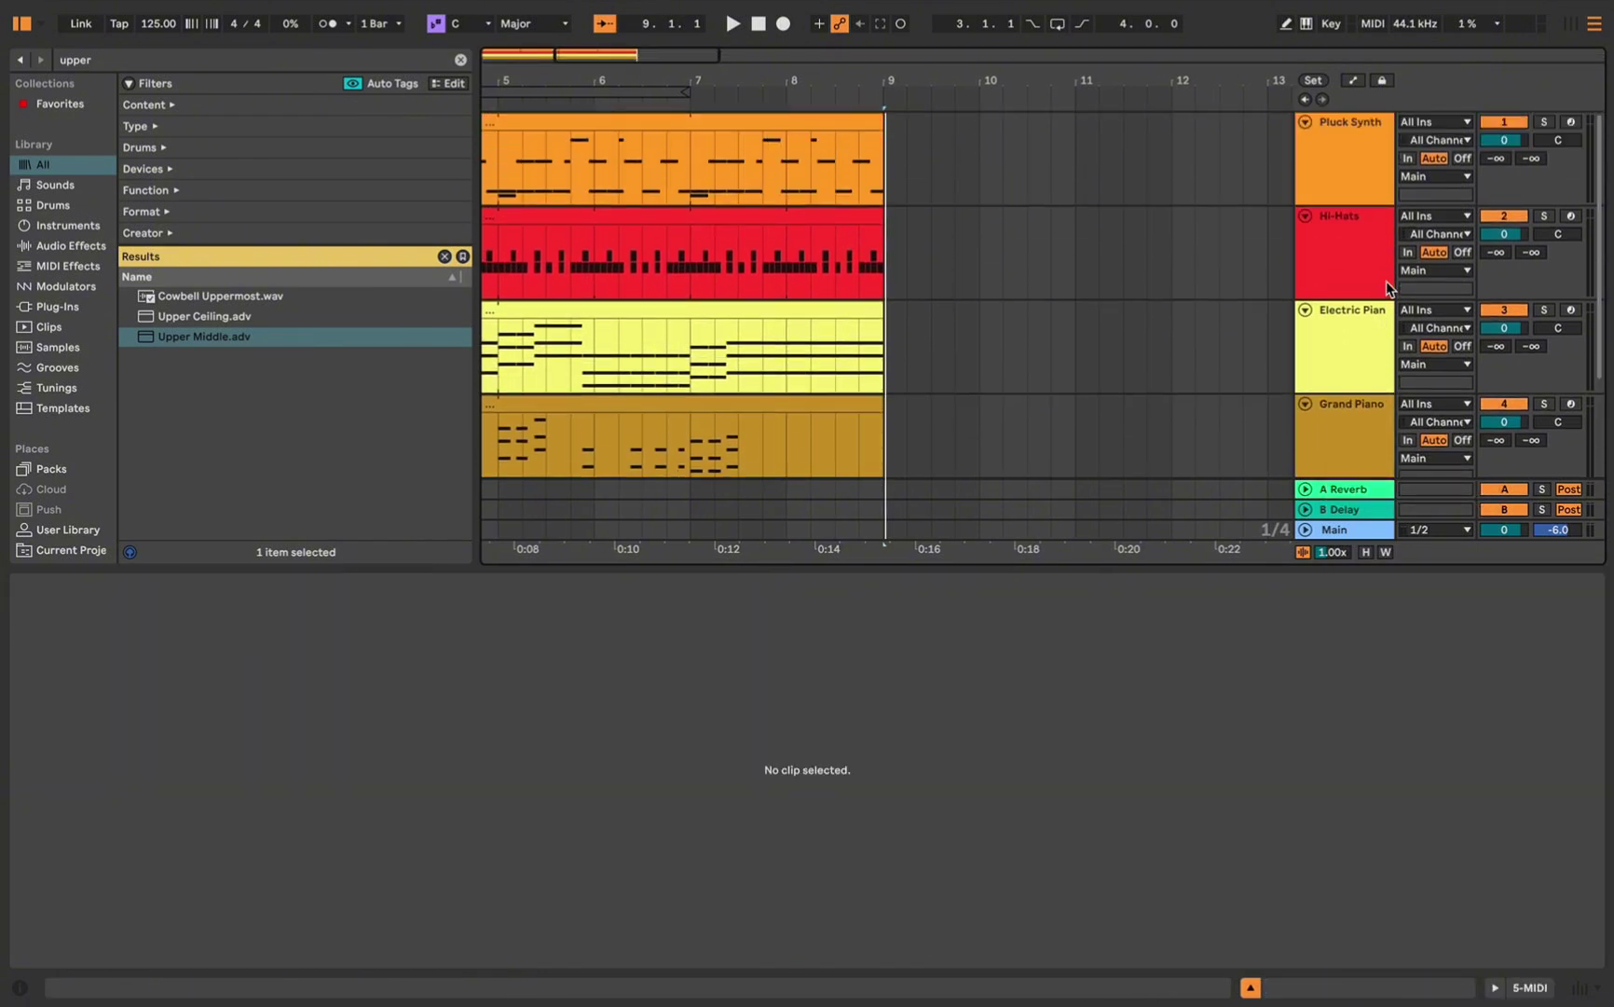
{"action": "left_click", "coordinate": [1306, 123]}
{"action": "left_click", "coordinate": [1306, 142]}
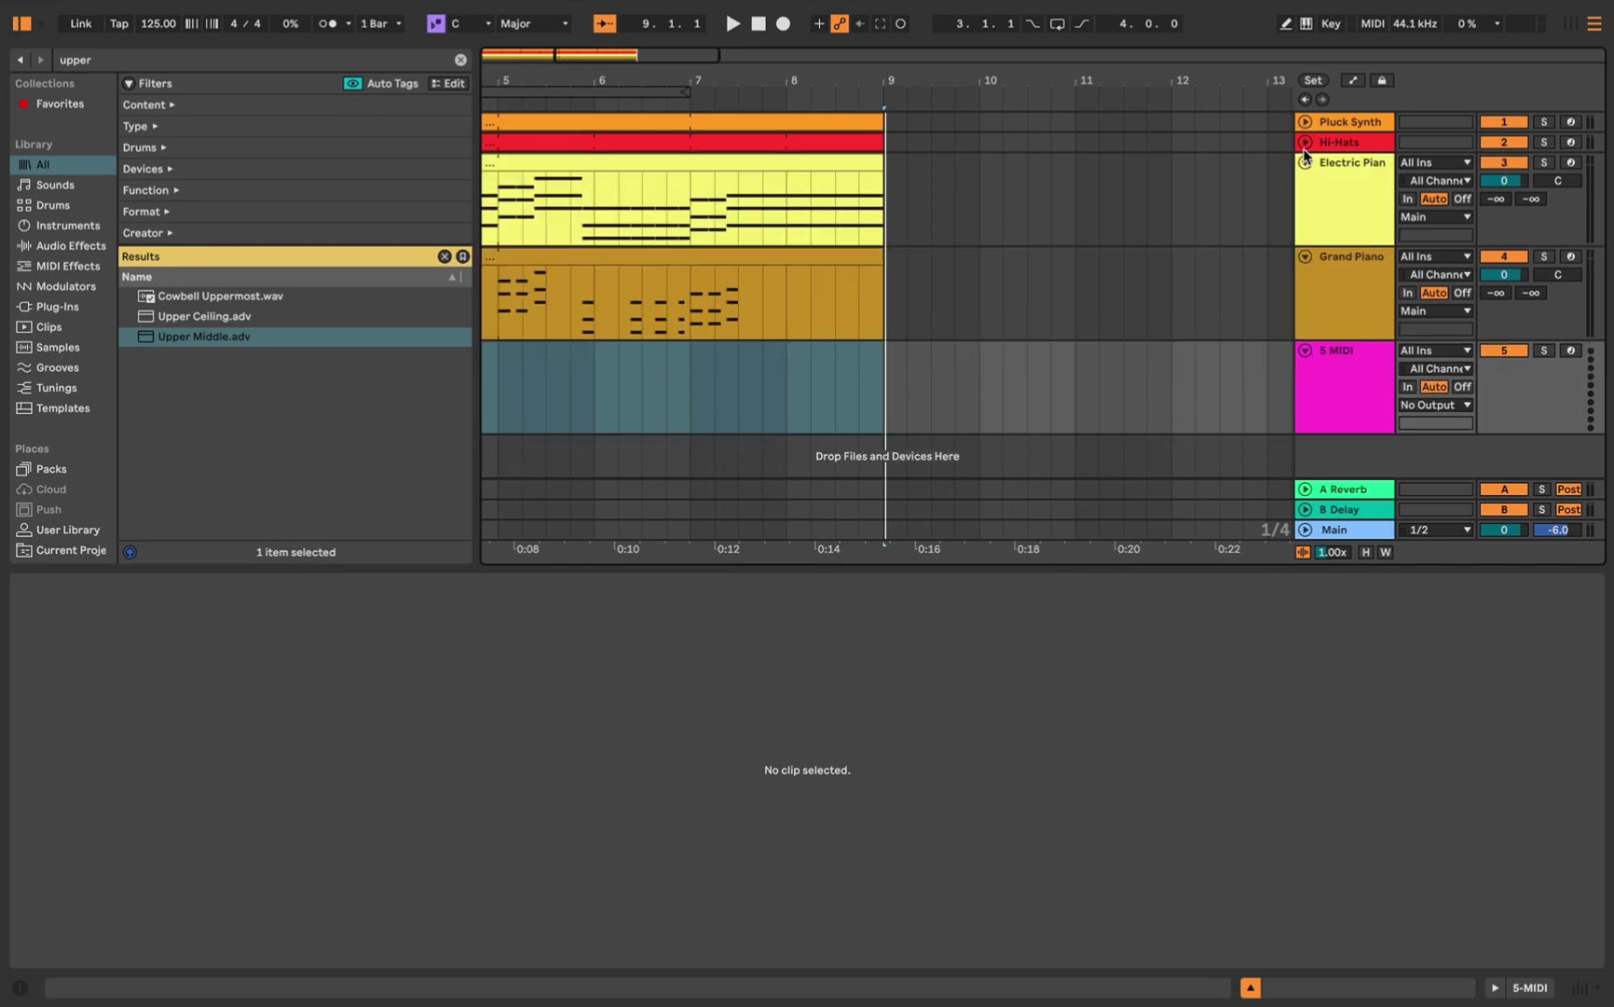
{"action": "left_click", "coordinate": [1306, 163]}
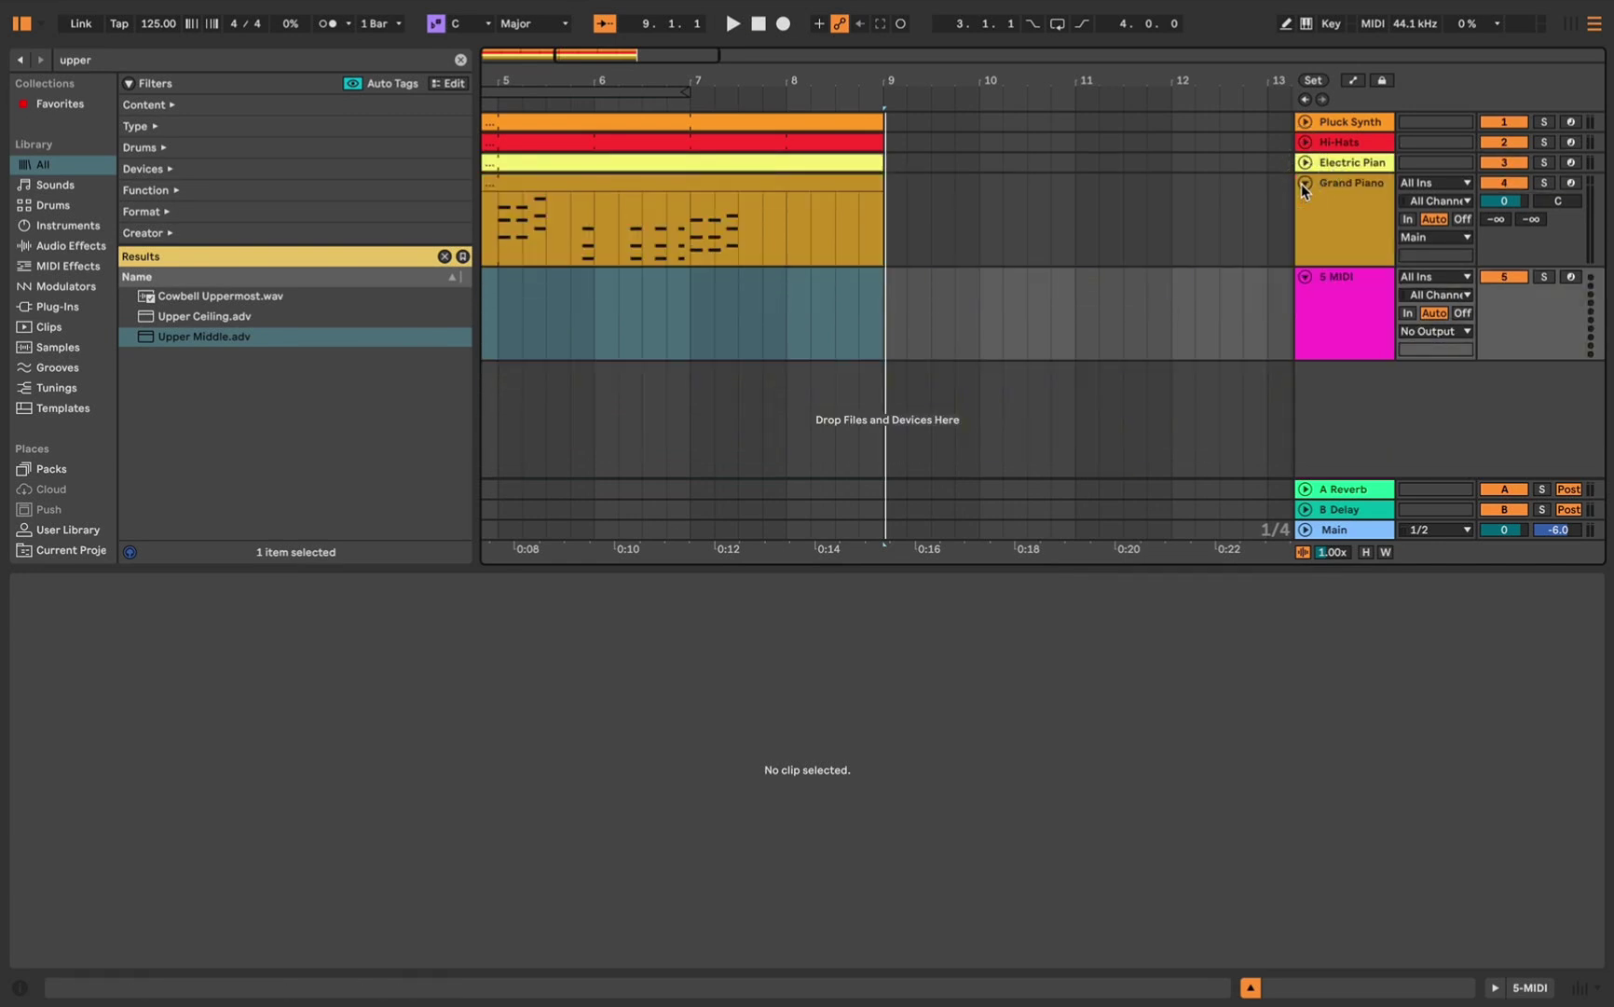
{"action": "left_click", "coordinate": [1305, 184]}
Search the library for basic trigger and load the Basic Trigger Bass preset onto the fifth track
{"action": "key", "text": "ctrl+f"}
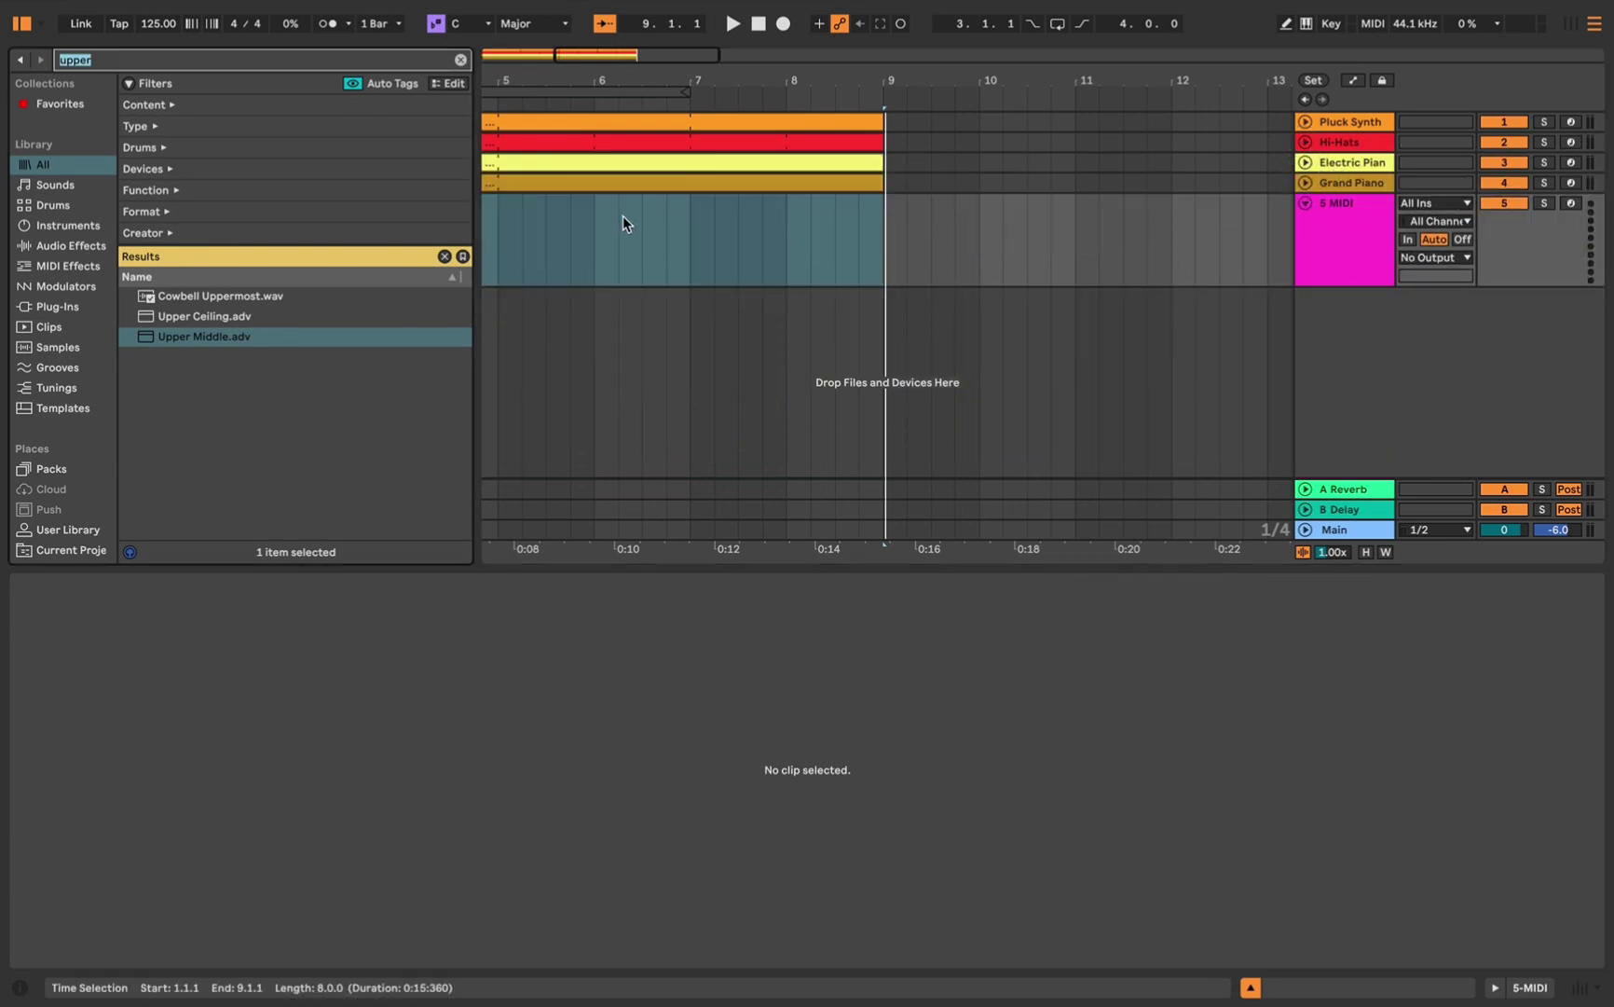
{"action": "type", "text": "basic"}
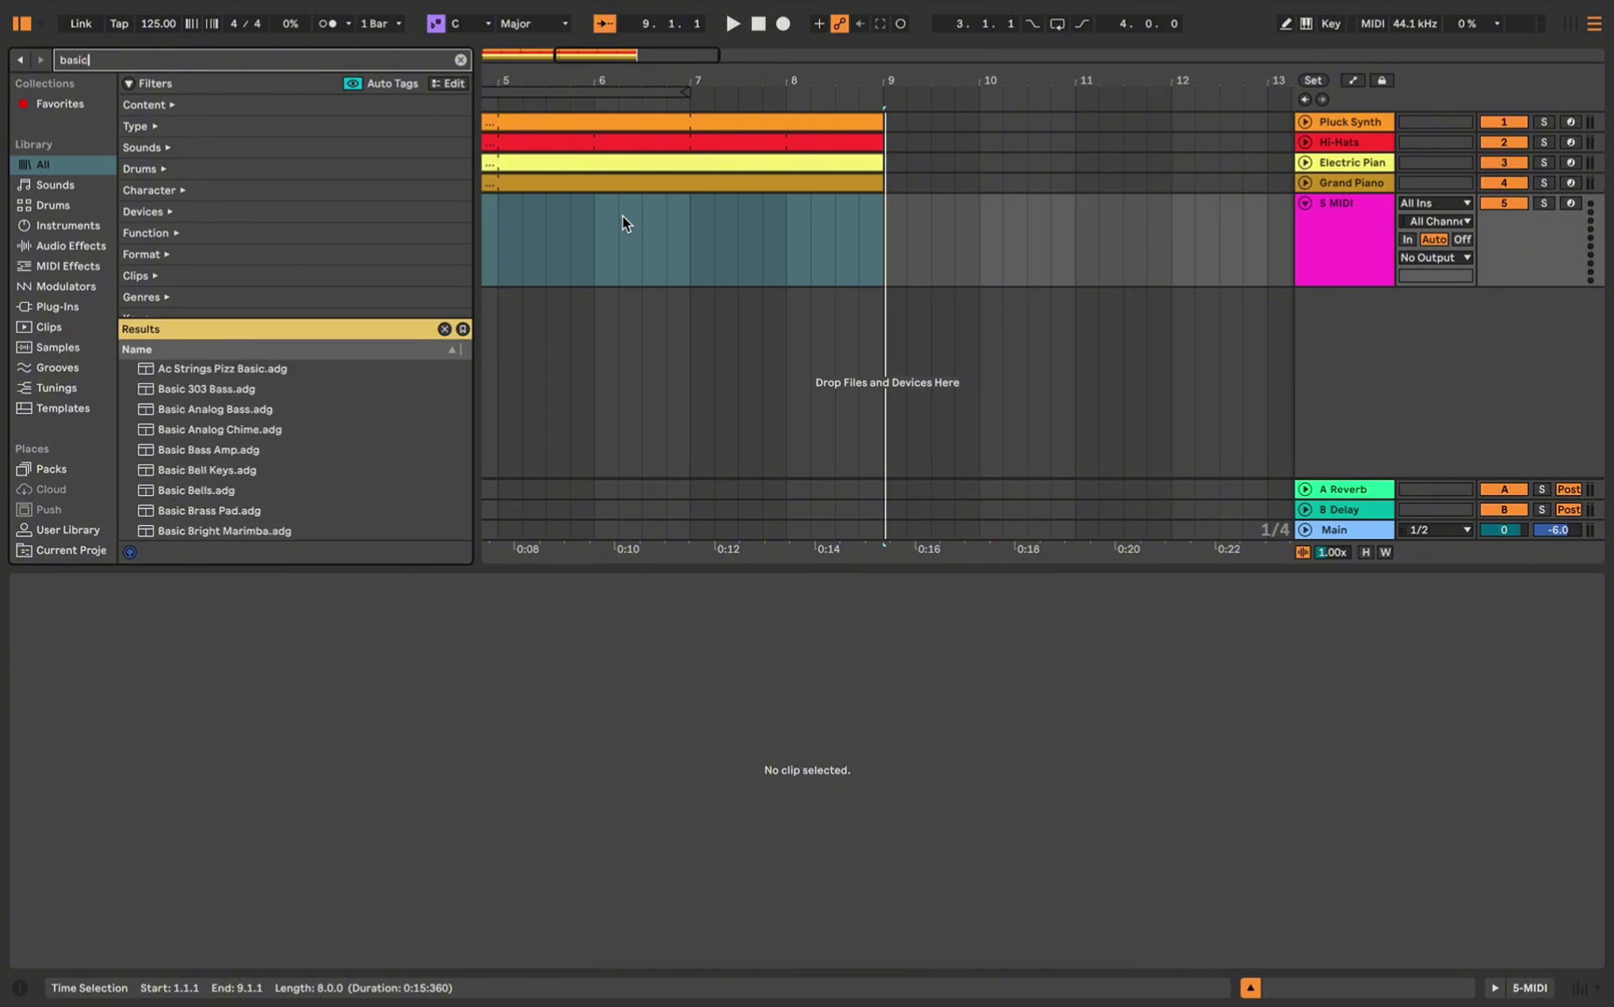
{"action": "type", "text": " trigger"}
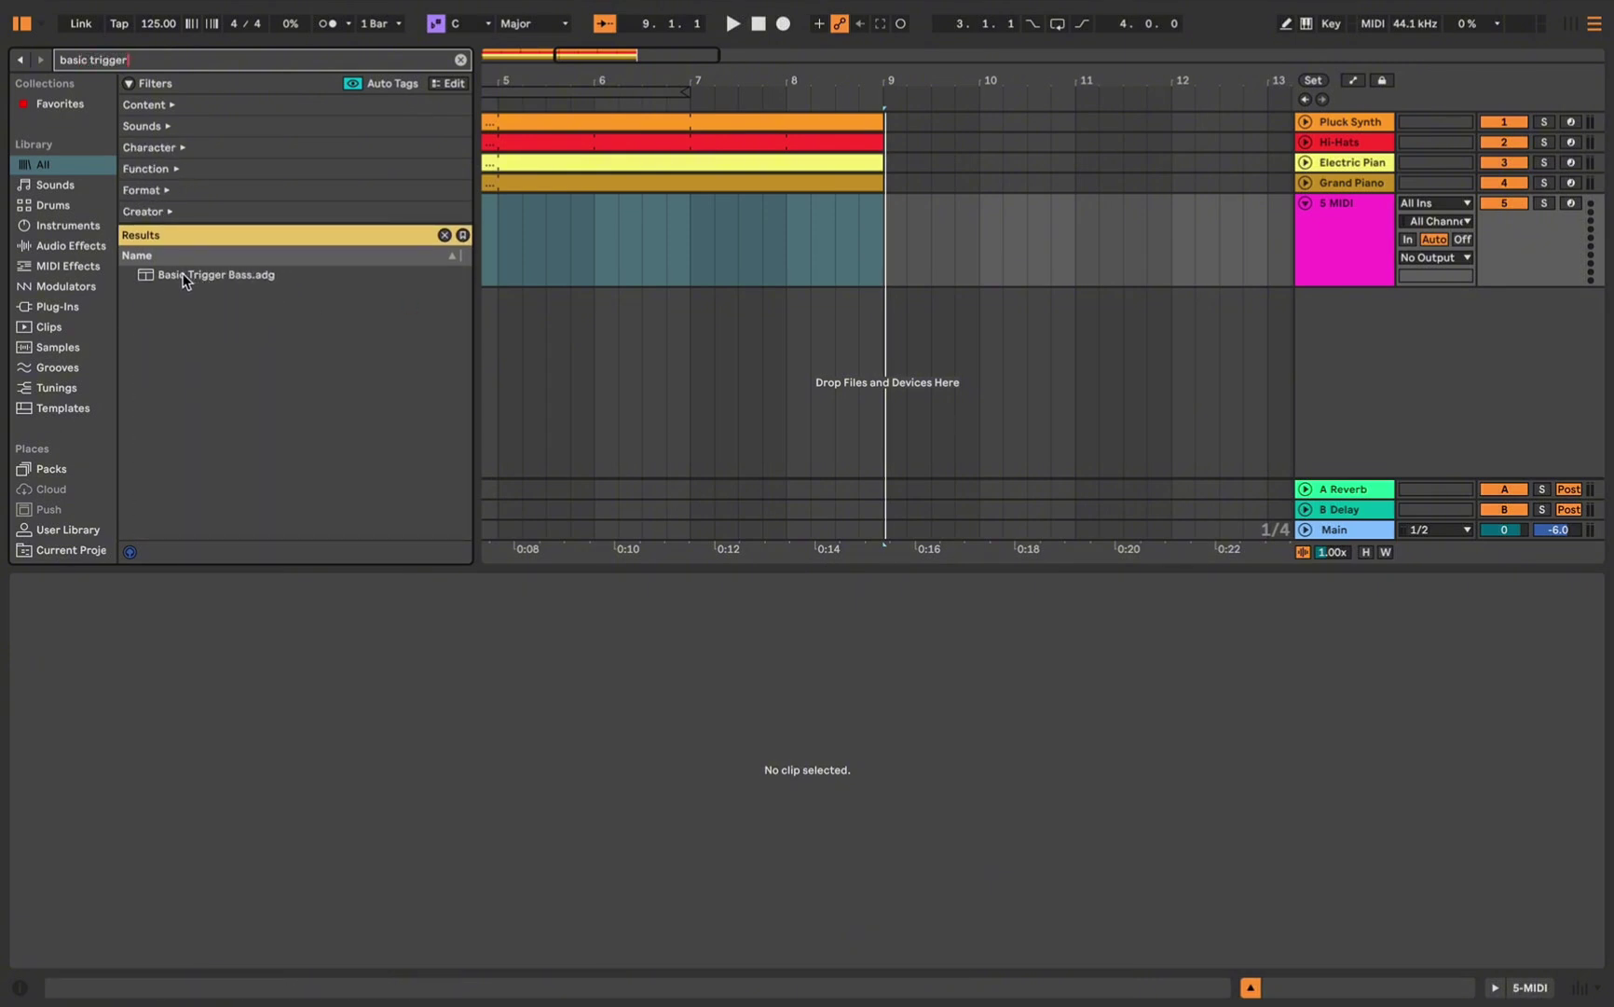
{"action": "left_click_drag", "start_coordinate": [184, 276], "coordinate": [628, 216]}
Rename the fifth track as Bass
{"action": "right_click", "coordinate": [1323, 235]}
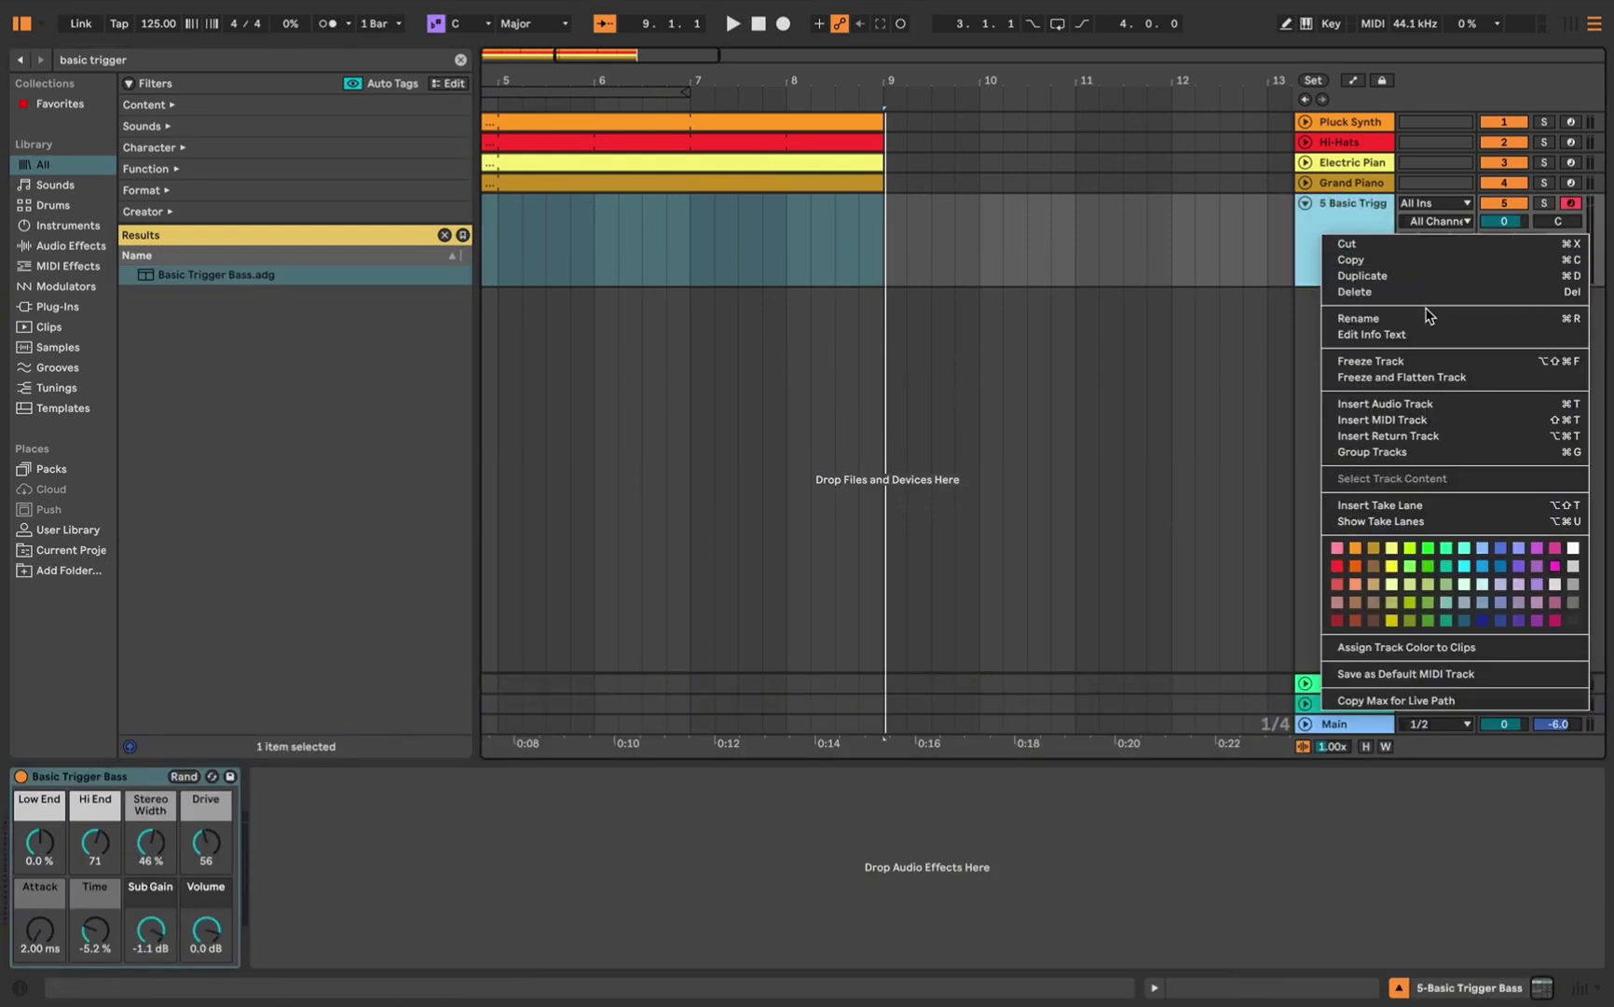
{"action": "left_click", "coordinate": [1358, 318]}
{"action": "type", "text": "Bass"}
{"action": "key", "text": "Return"}
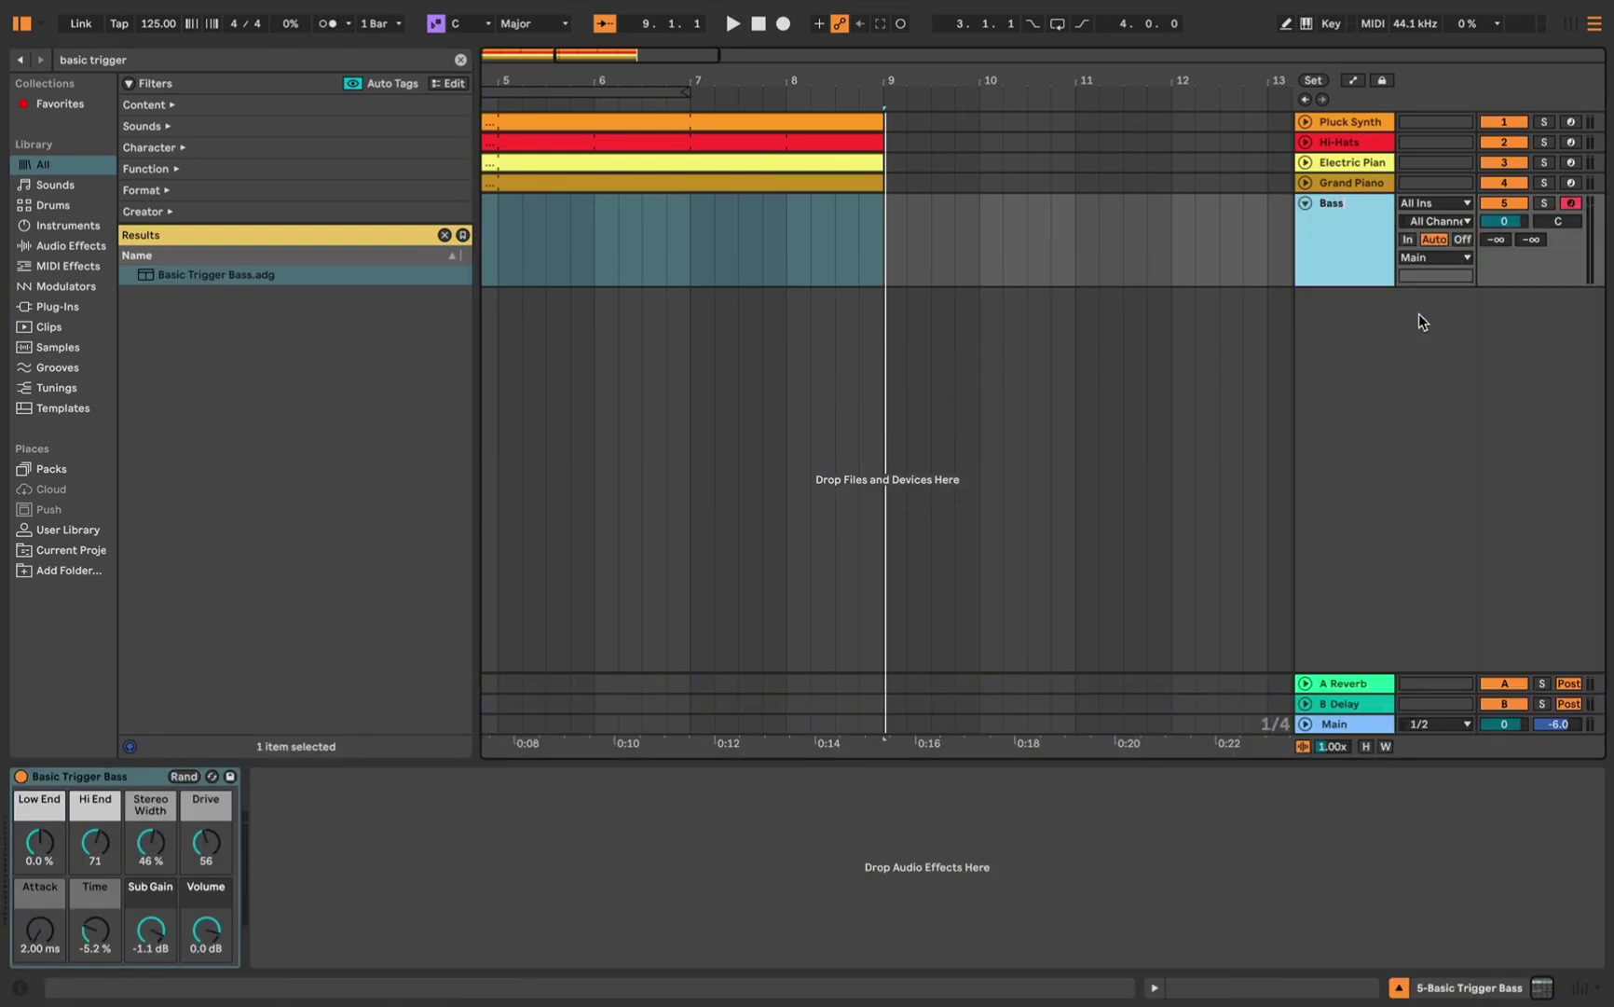
Insert an empty MIDI clip on the Bass track spanning 1.1.1 to 9.1.1
{"action": "key", "text": "z"}
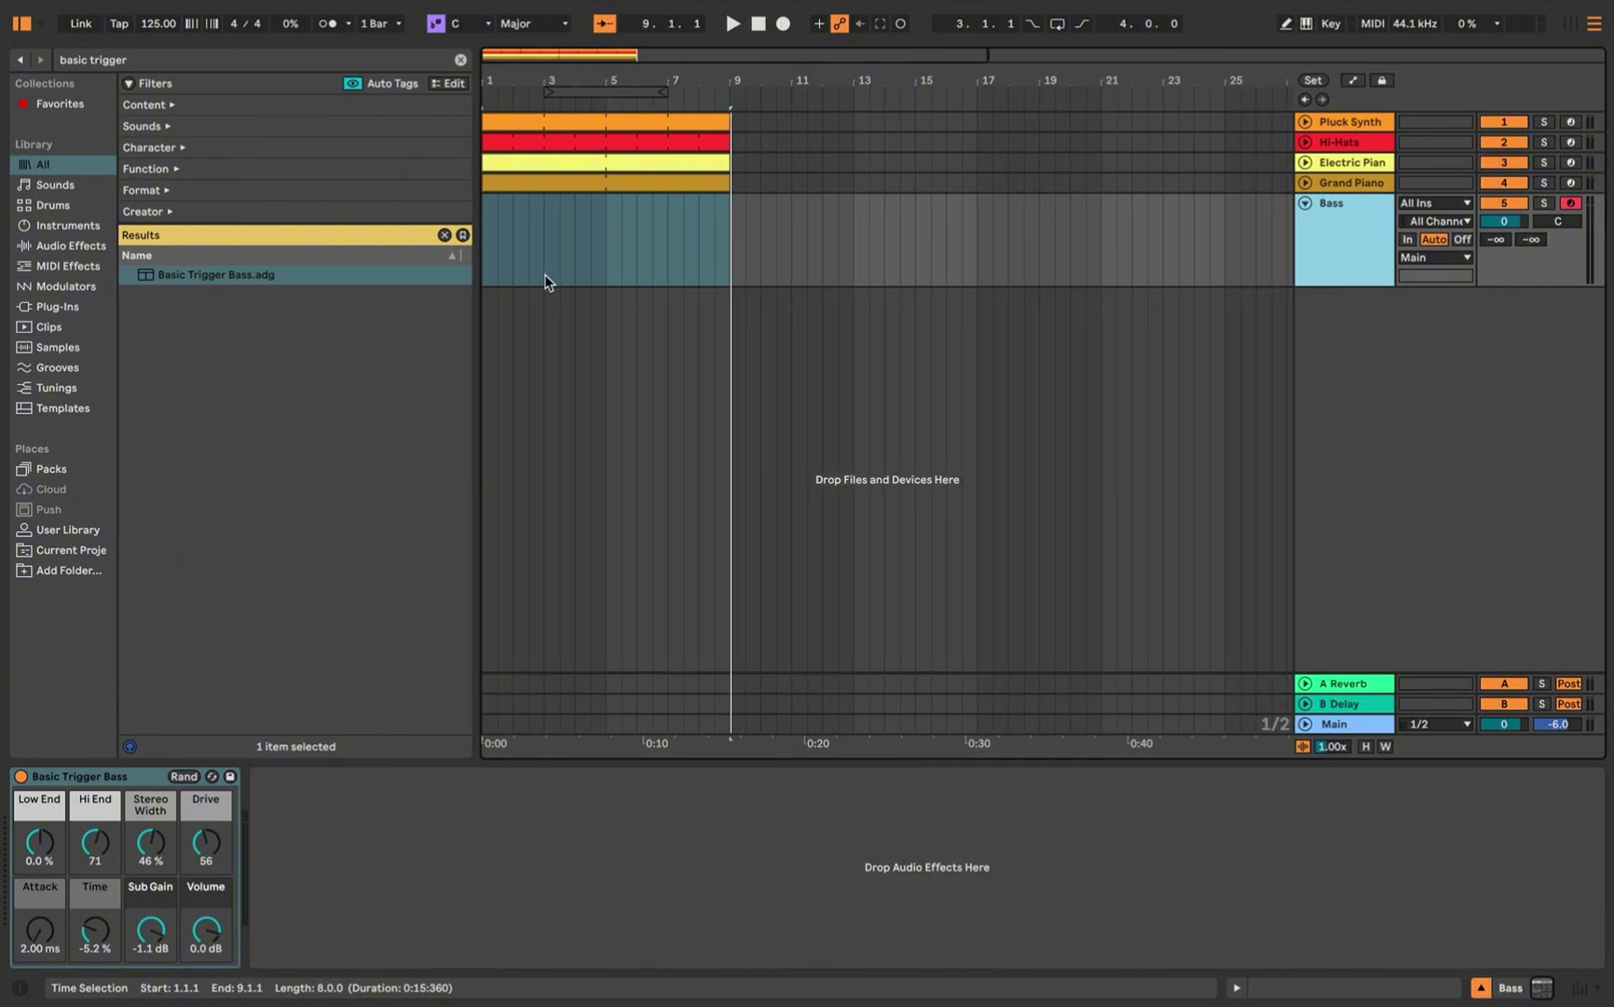
{"action": "left_click_drag", "start_coordinate": [487, 259], "coordinate": [724, 268]}
{"action": "right_click", "coordinate": [615, 250]}
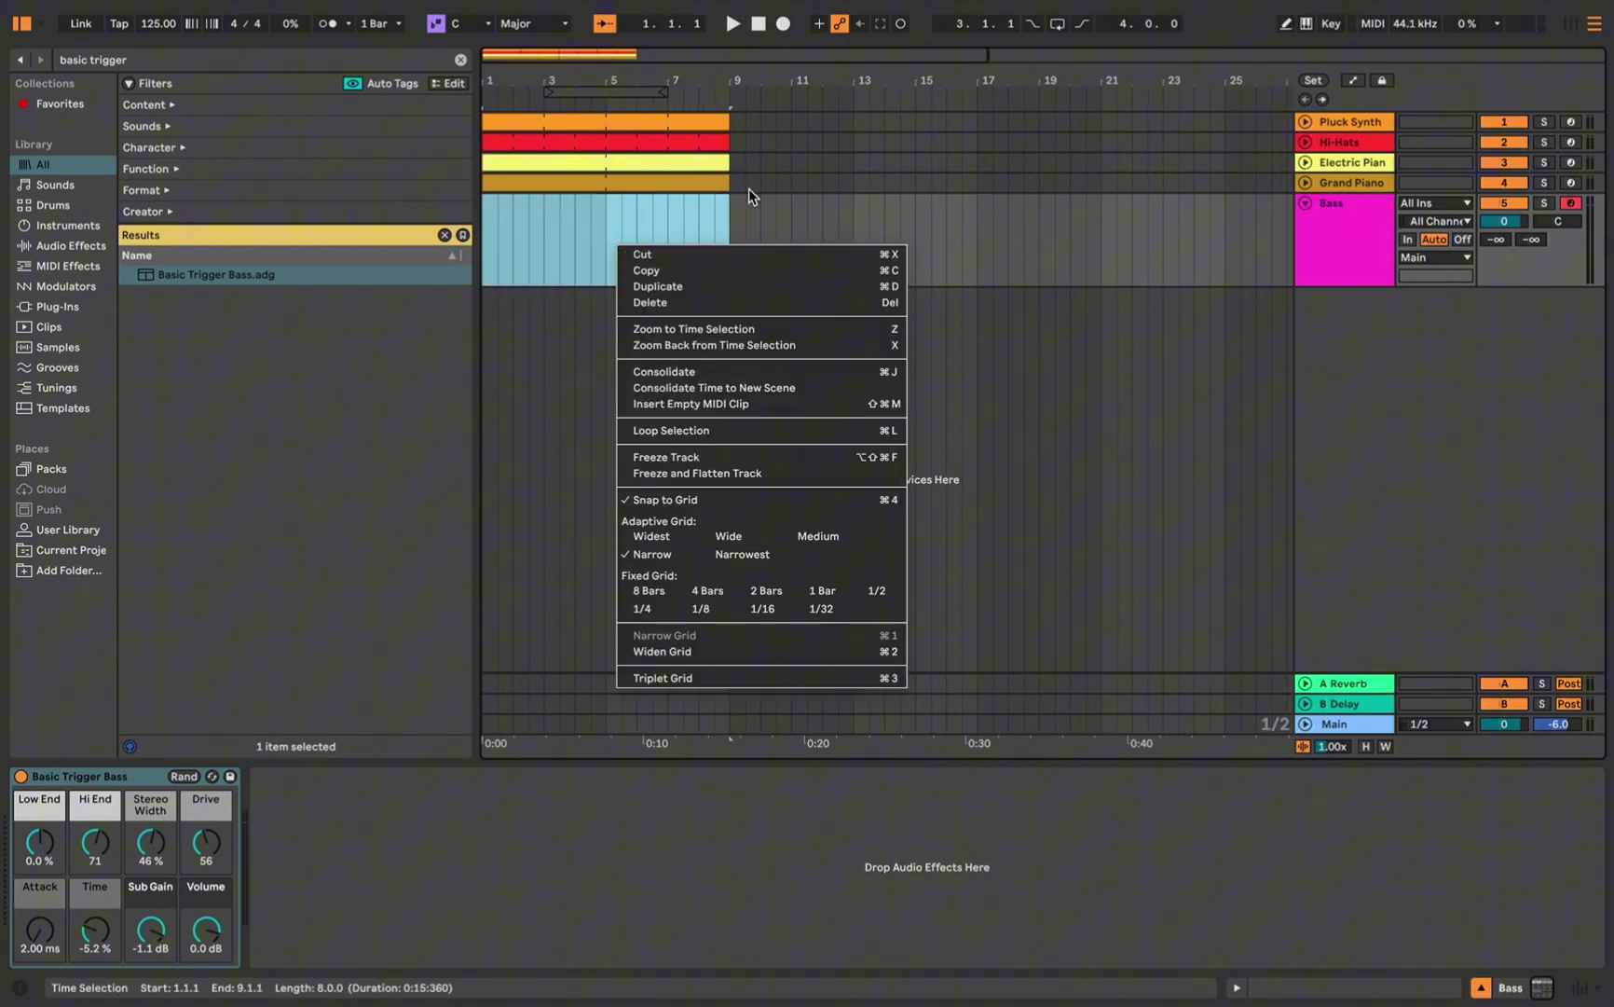
{"action": "left_click", "coordinate": [772, 408]}
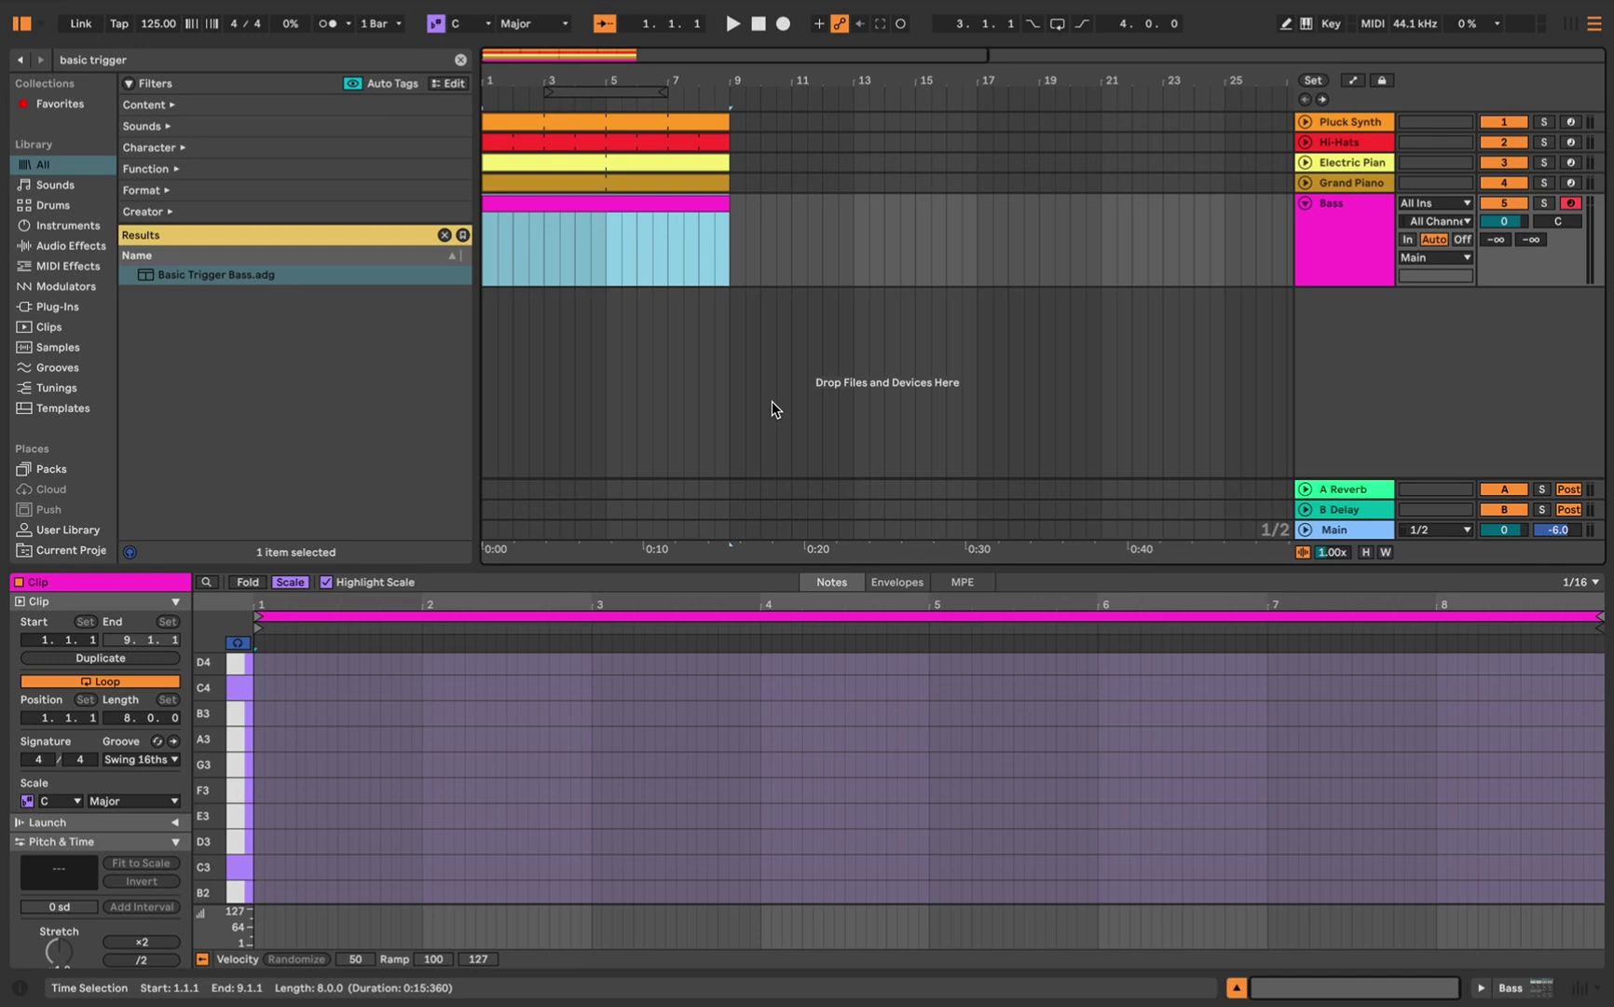
Draw the opening bass notes: two consecutive G1 notes from 1.1.1, A1 directly after them, and D1 at 1.4.3
{"action": "left_click", "coordinate": [289, 744]}
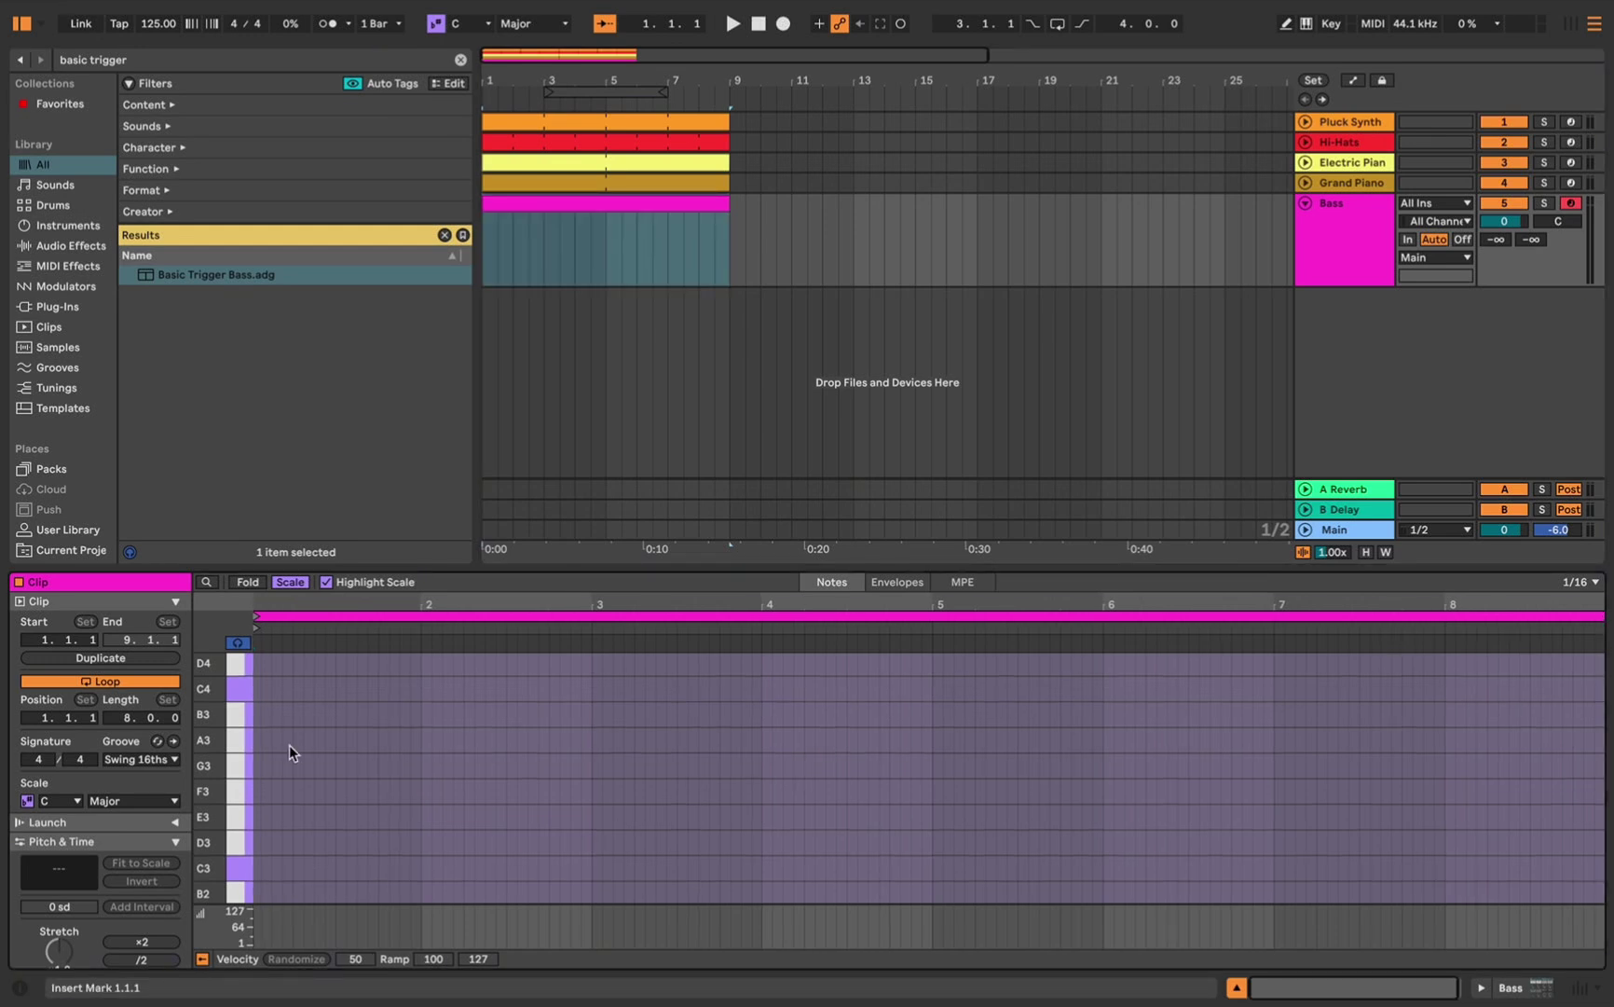
{"action": "left_click_drag", "start_coordinate": [257, 711], "coordinate": [413, 712]}
{"action": "left_click_drag", "start_coordinate": [418, 686], "coordinate": [492, 686]}
{"action": "left_click_drag", "start_coordinate": [630, 788], "coordinate": [705, 788]}
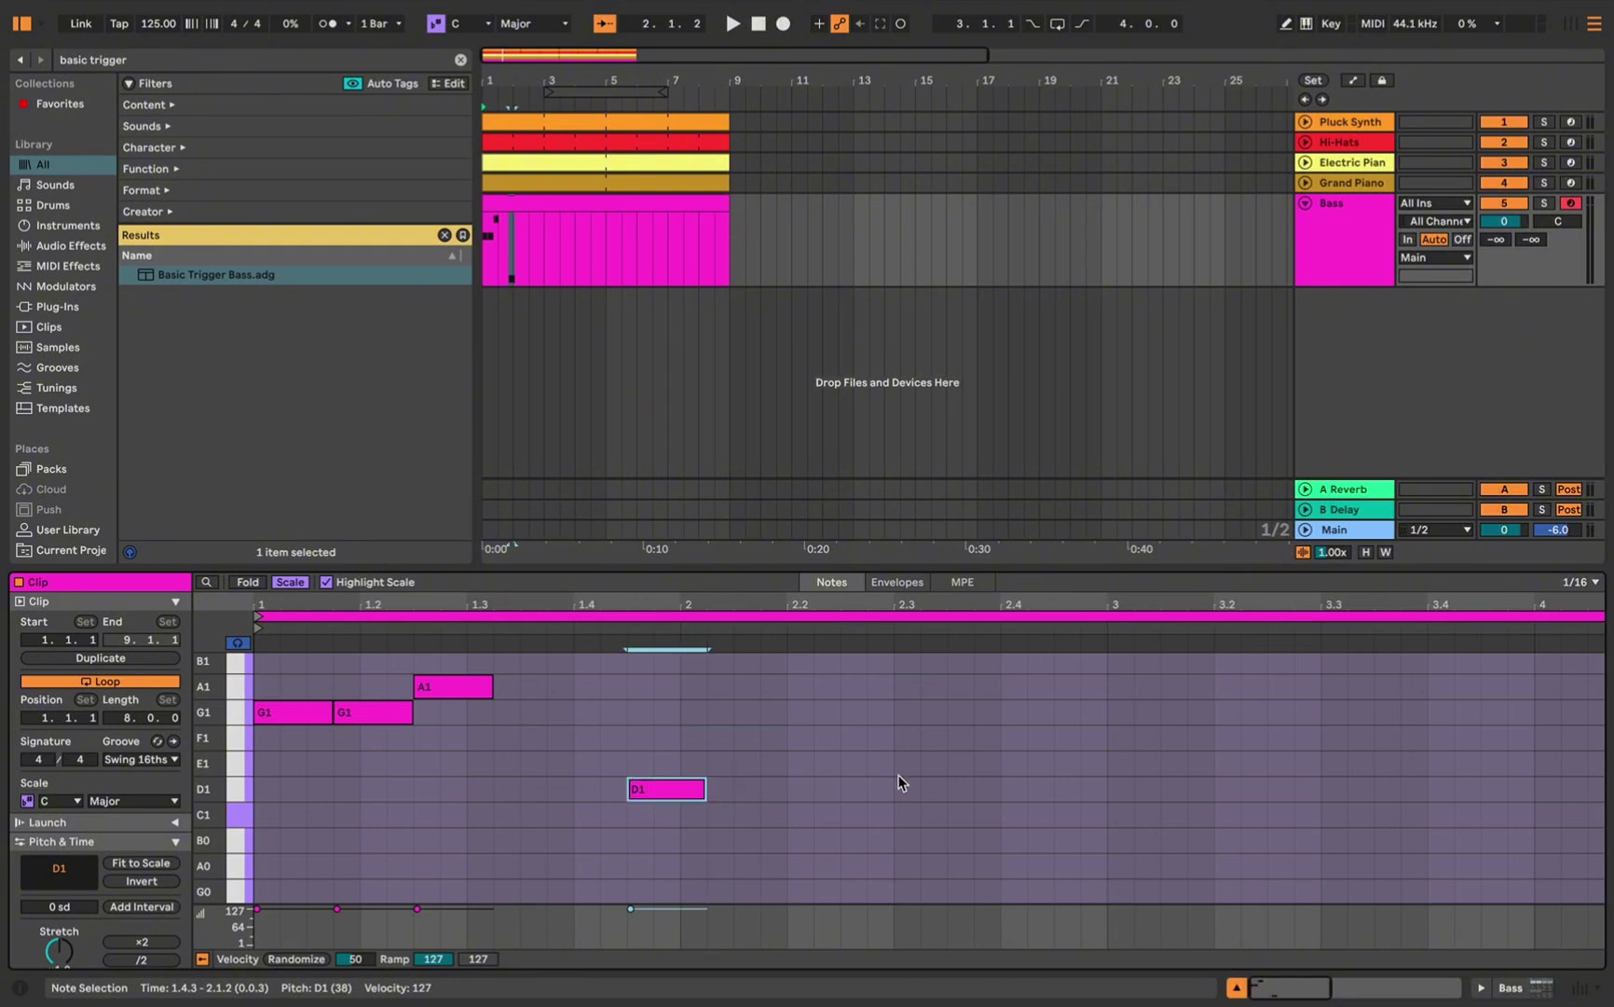
Continue the bass line with three D1 notes in bar 2, then two E1 notes and one F1 from the start of bar 3
{"action": "left_click_drag", "start_coordinate": [850, 789], "coordinate": [1025, 790]}
{"action": "left_click_drag", "start_coordinate": [1031, 789], "coordinate": [1106, 789]}
{"action": "left_click_drag", "start_coordinate": [1111, 764], "coordinate": [1185, 763]}
{"action": "left_click_drag", "start_coordinate": [1192, 764], "coordinate": [1264, 764]}
{"action": "left_click_drag", "start_coordinate": [1269, 737], "coordinate": [1348, 737]}
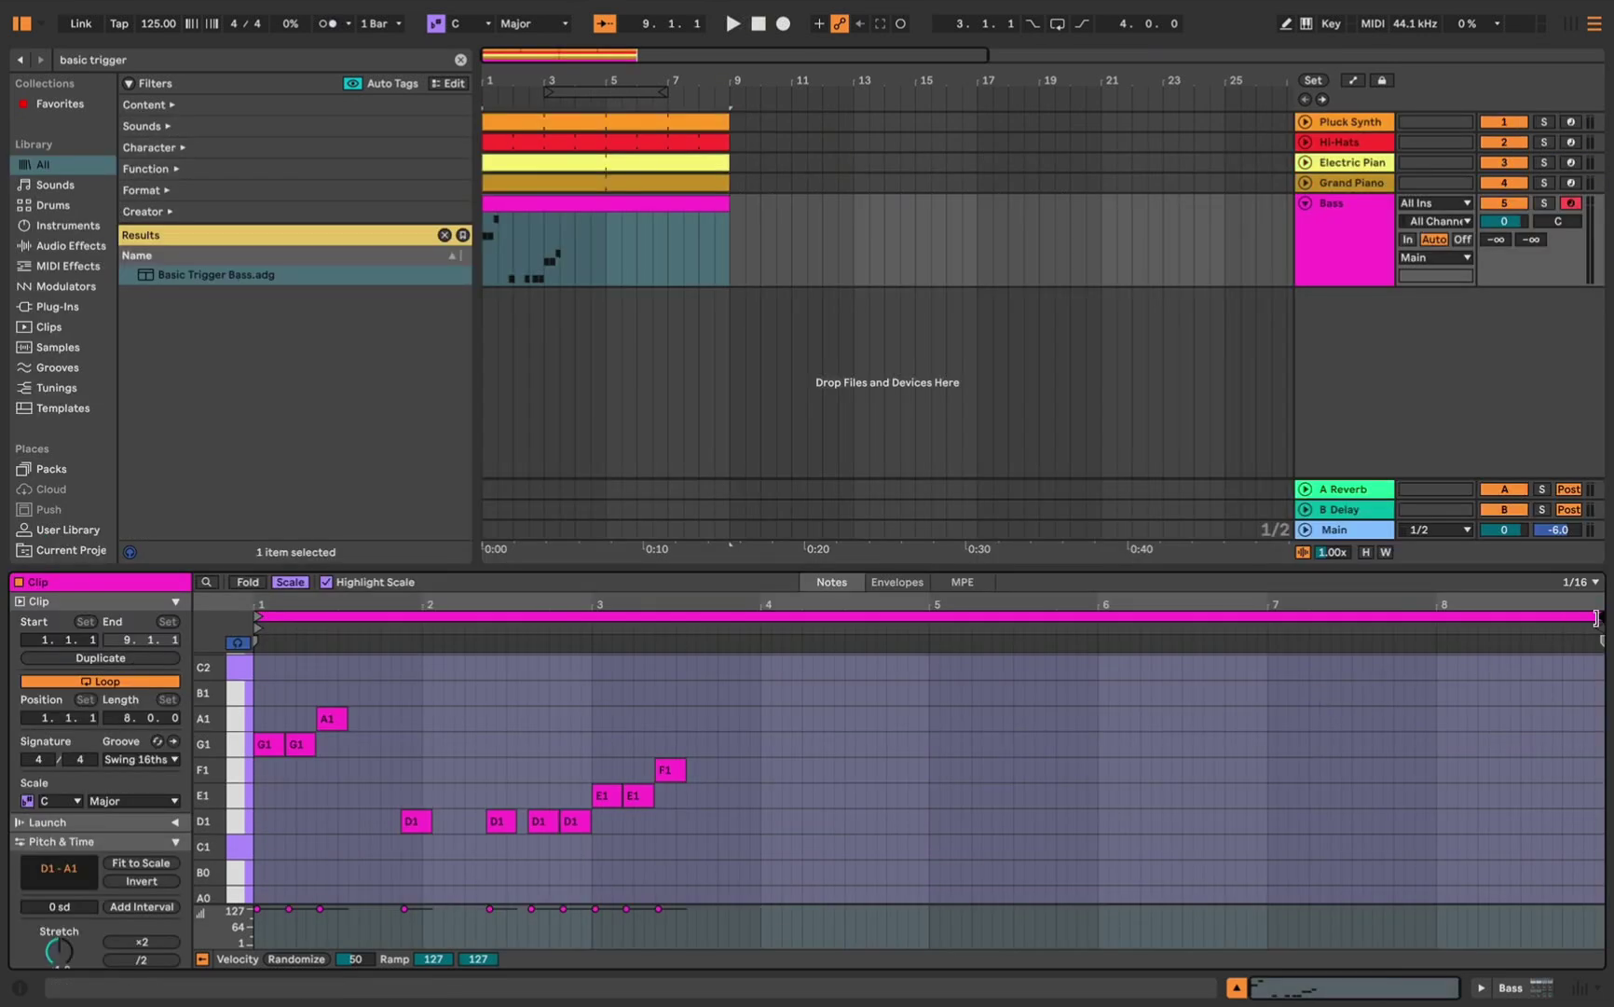
Shorten the Bass clip's loop to four bars and play the arrangement to hear the bass part
{"action": "left_click_drag", "start_coordinate": [1595, 616], "coordinate": [929, 705]}
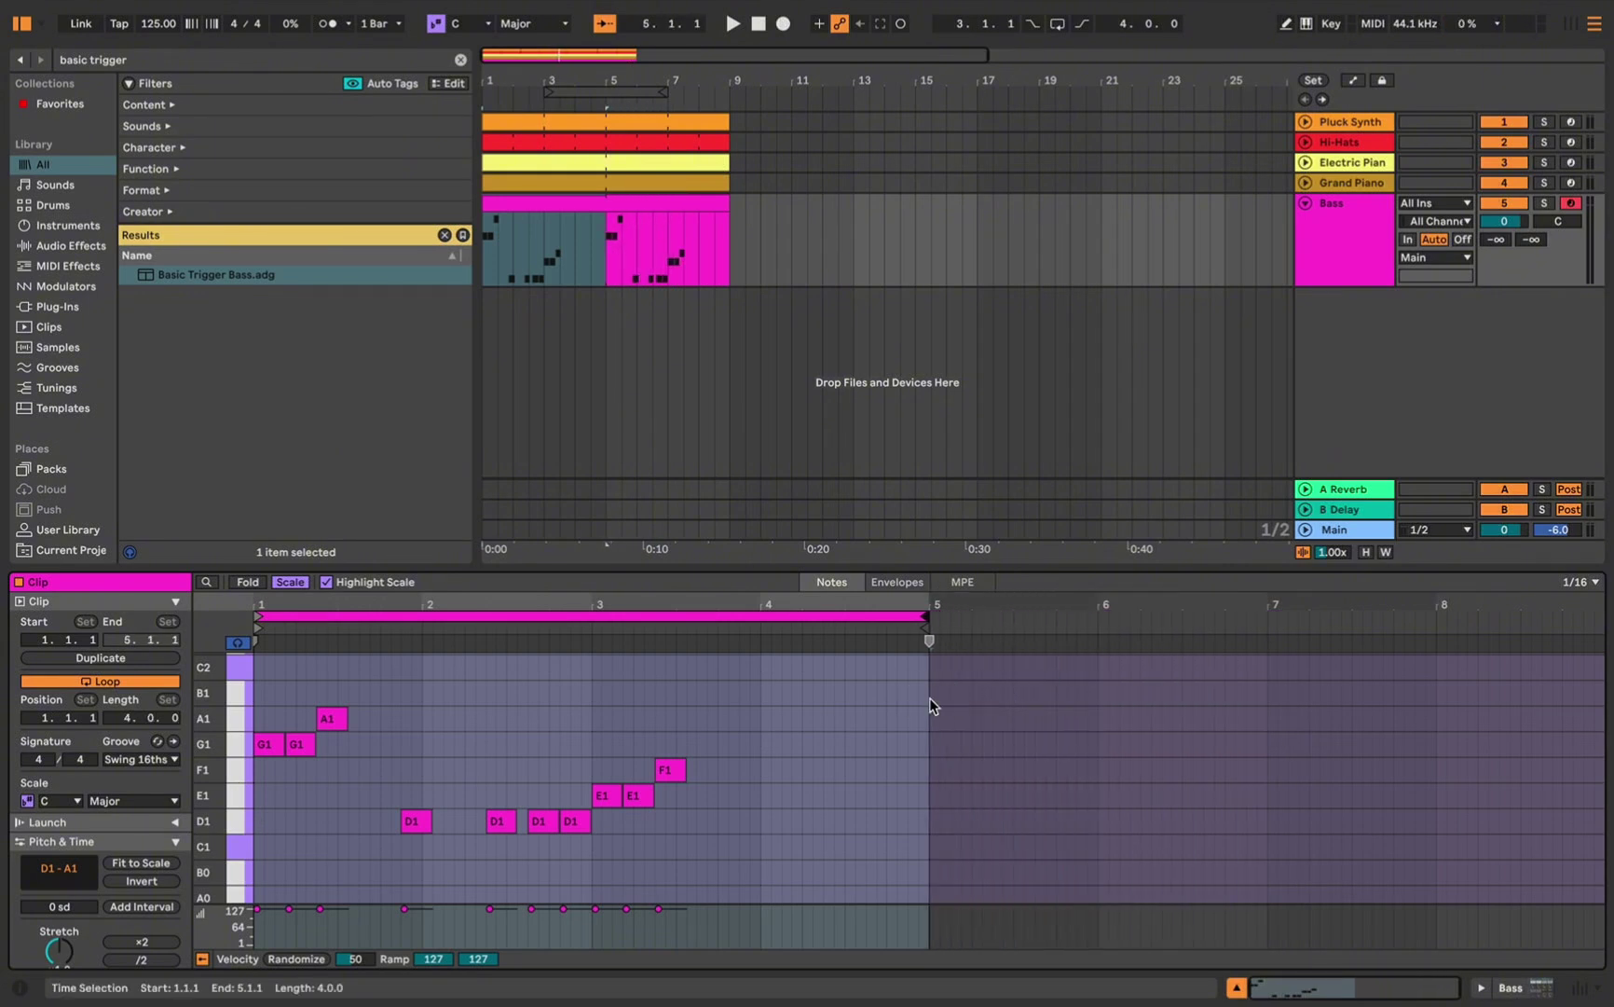
{"action": "key", "text": "space"}
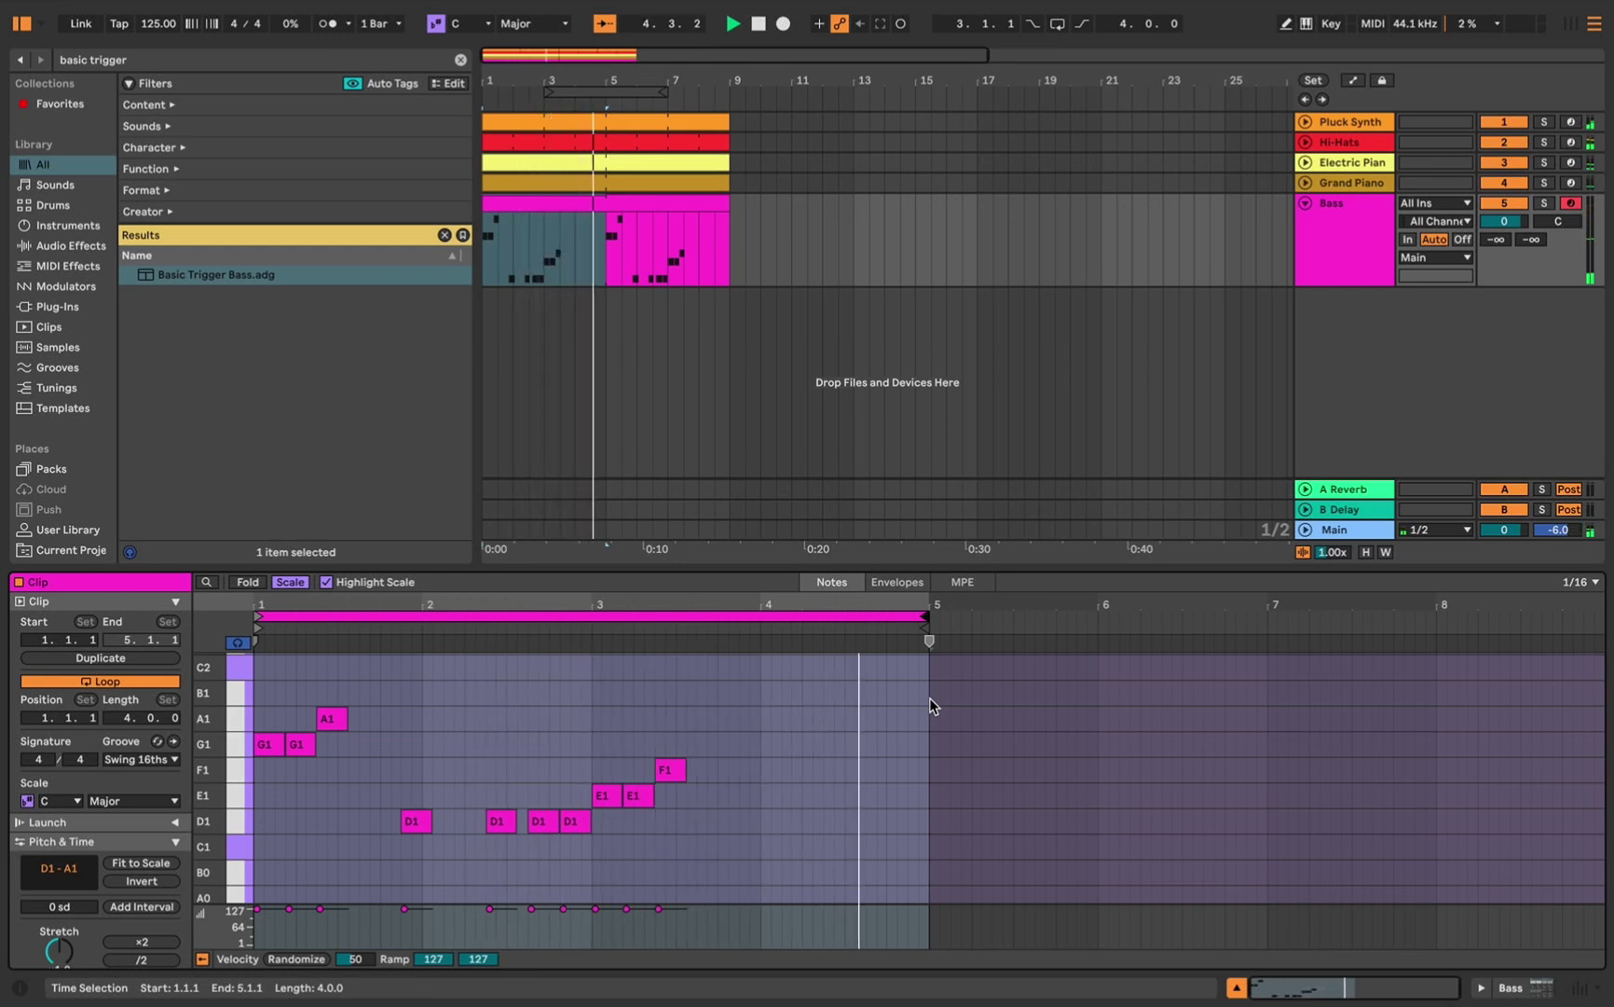
{"action": "key", "text": "space"}
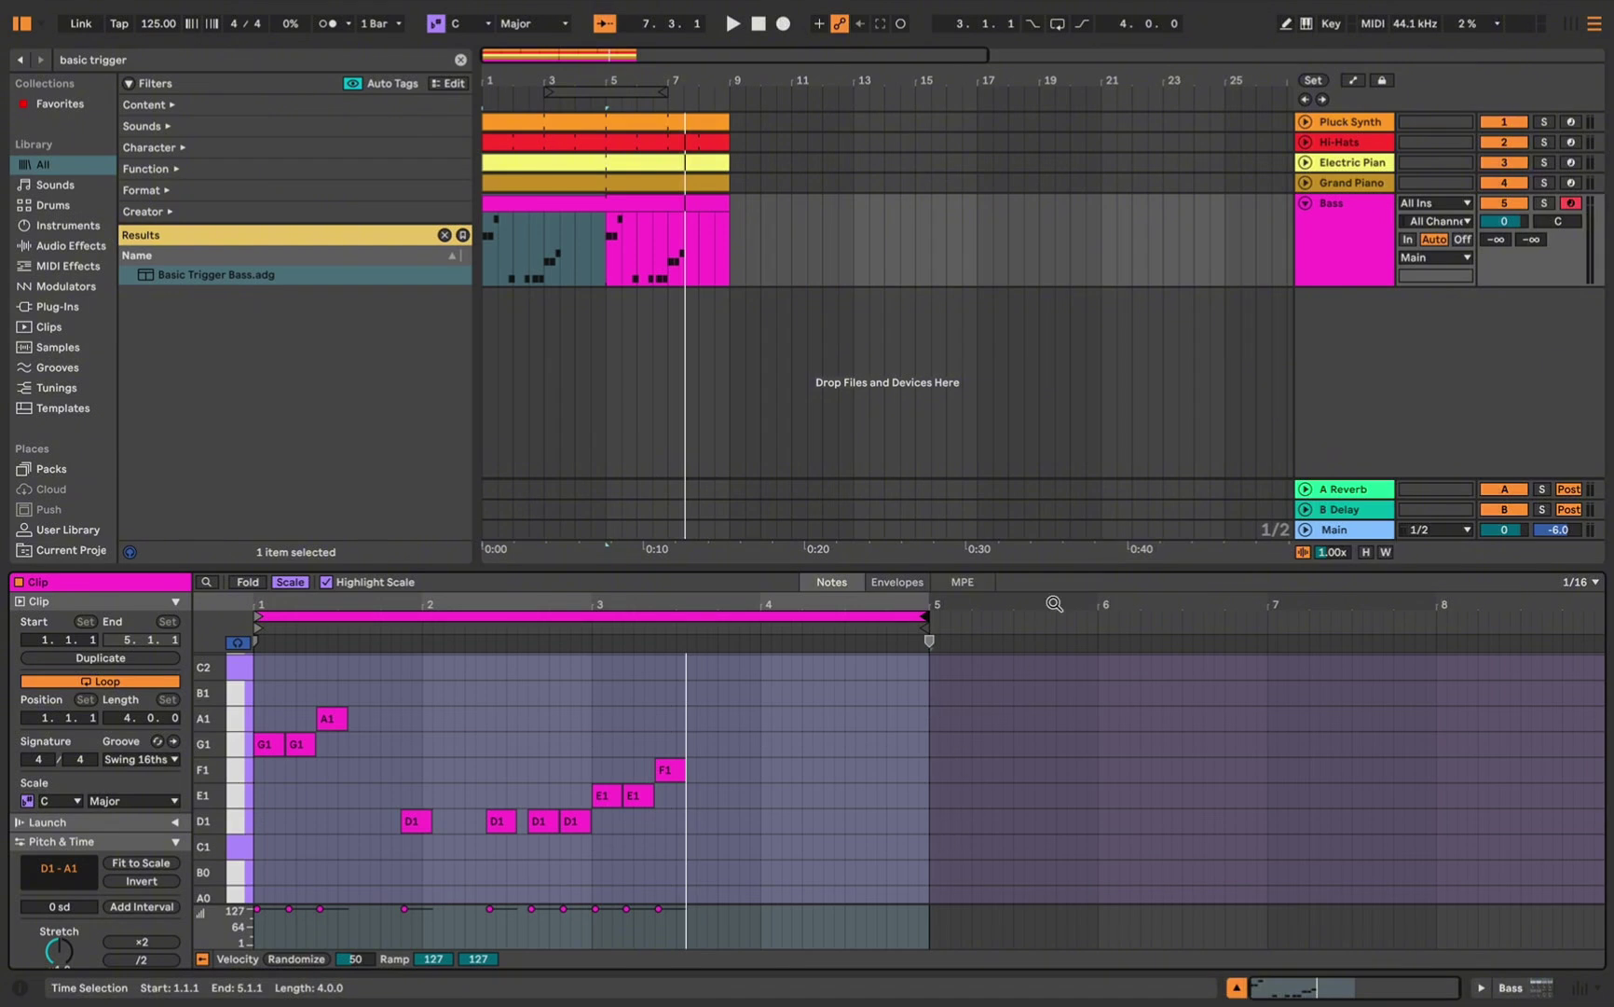
Set Basic Trigger Bass to Low End 20 %, Hi End 0, Stereo Width 0 %, Drive 36 and Time 4.0 %, and audition it
{"action": "left_click", "coordinate": [1542, 987]}
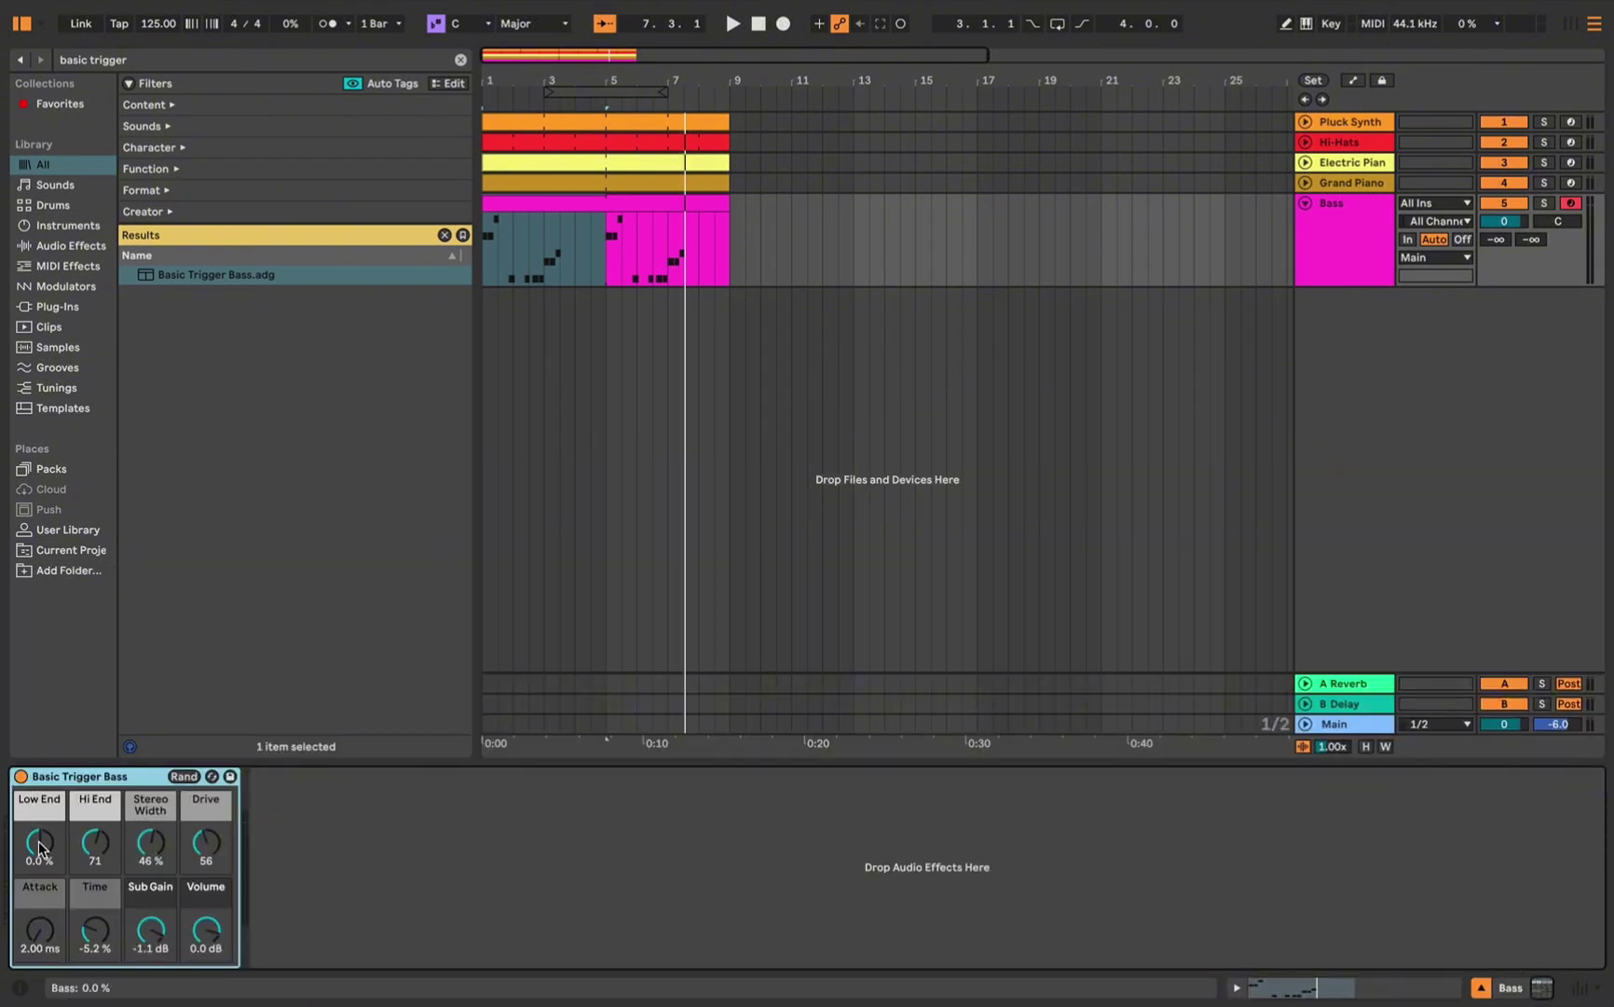
{"action": "left_click_drag", "start_coordinate": [41, 846], "coordinate": [41, 820]}
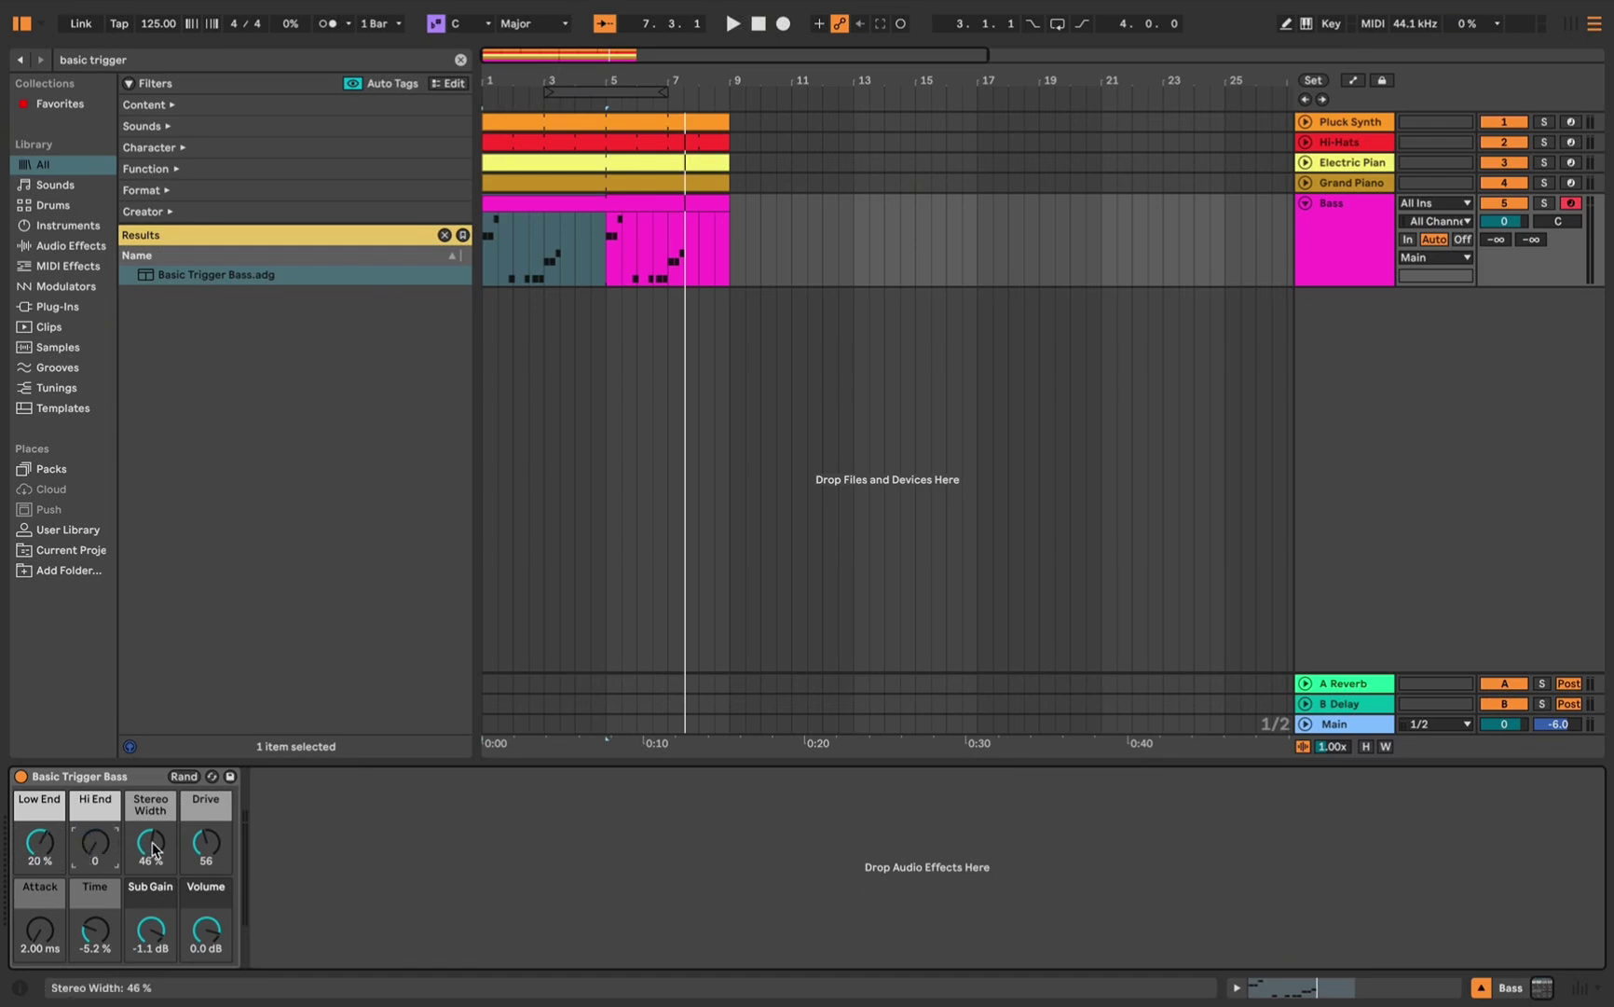
{"action": "left_click_drag", "start_coordinate": [157, 848], "coordinate": [157, 895]}
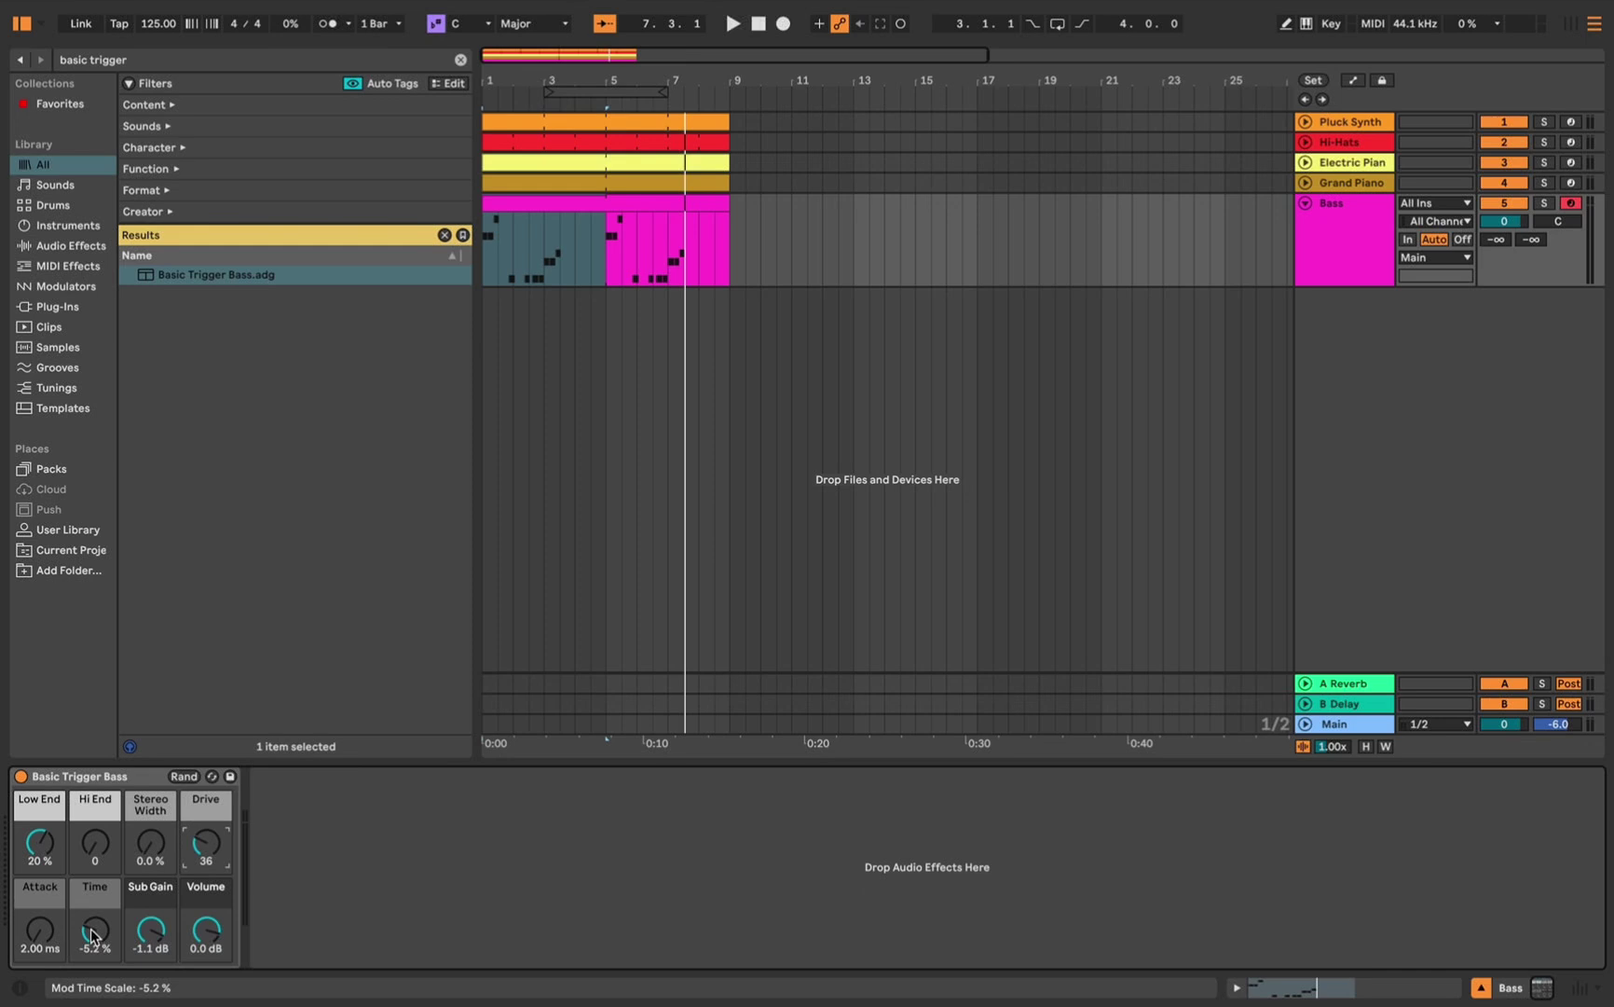
{"action": "left_click_drag", "start_coordinate": [95, 930], "coordinate": [95, 923]}
{"action": "key", "text": "space"}
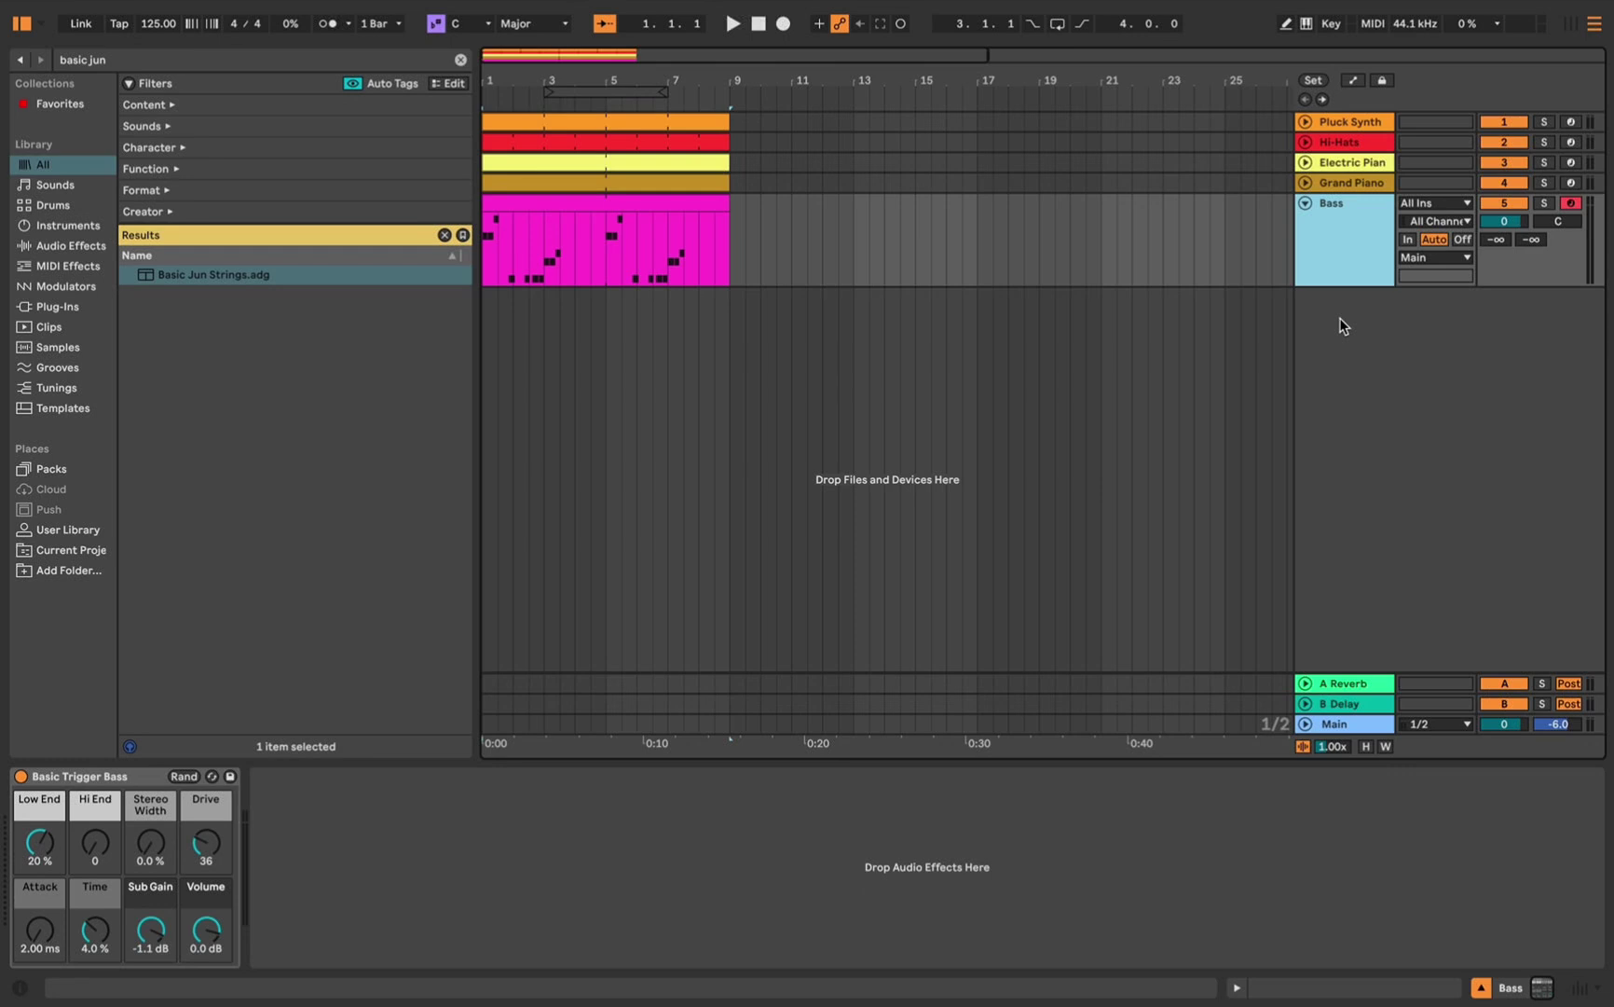
Insert a sixth MIDI track below Bass and add an empty MIDI clip on it from 1.1.1 to 9.1.1
{"action": "right_click", "coordinate": [1331, 317]}
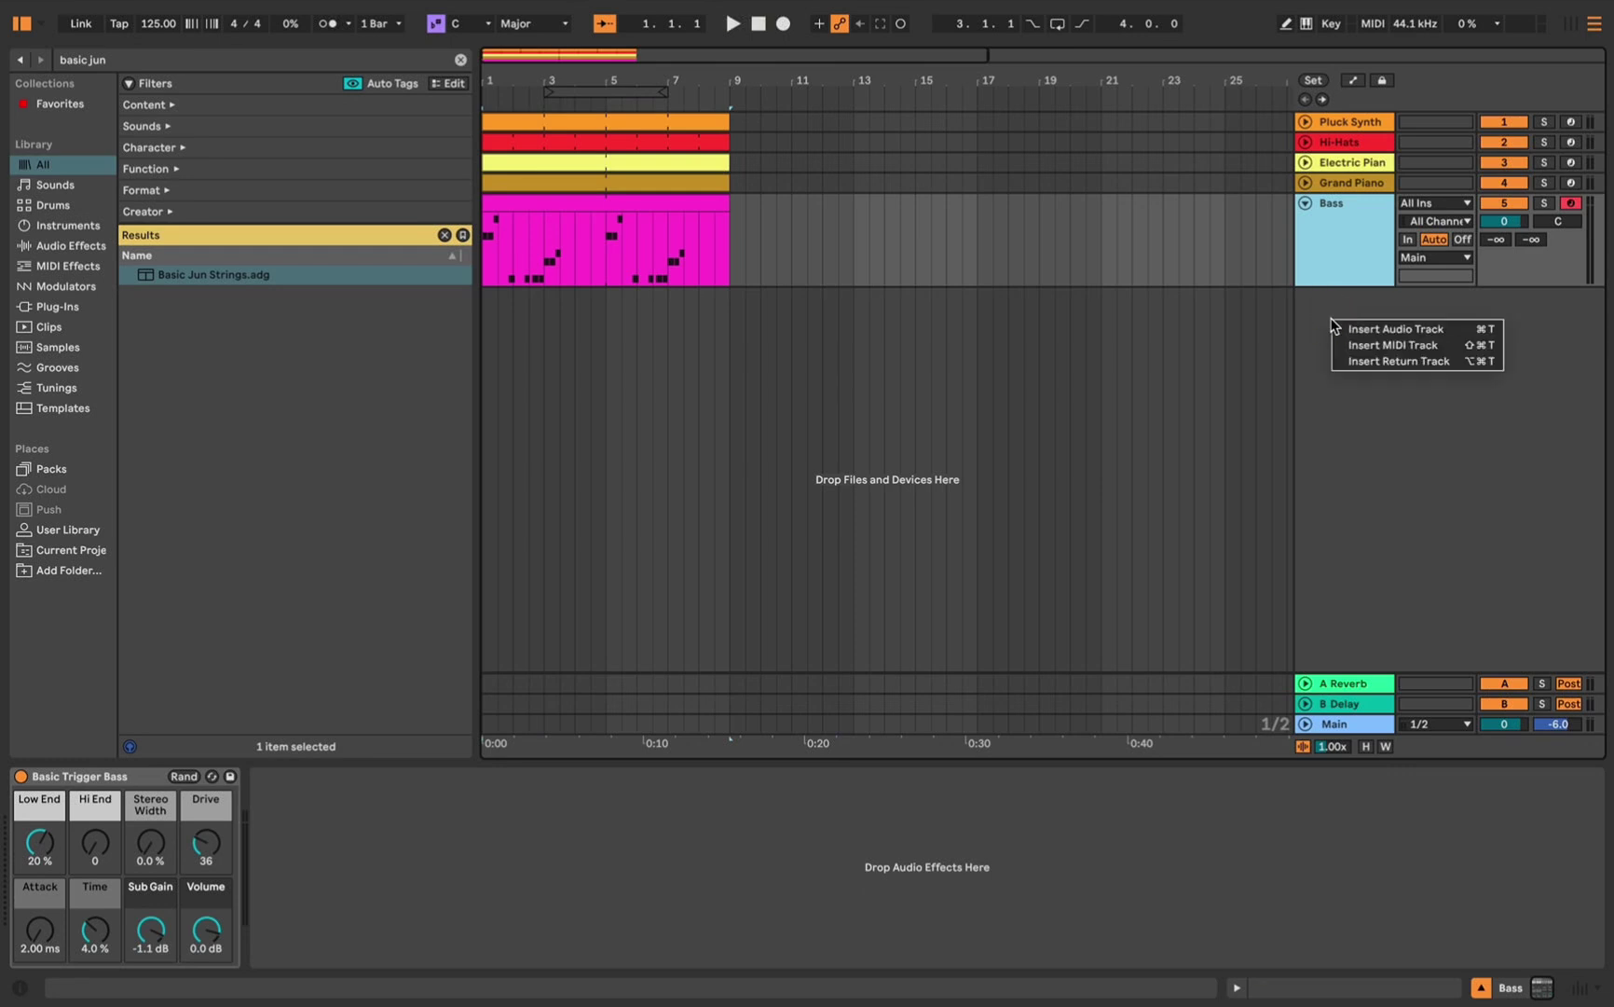
{"action": "left_click", "coordinate": [1466, 352]}
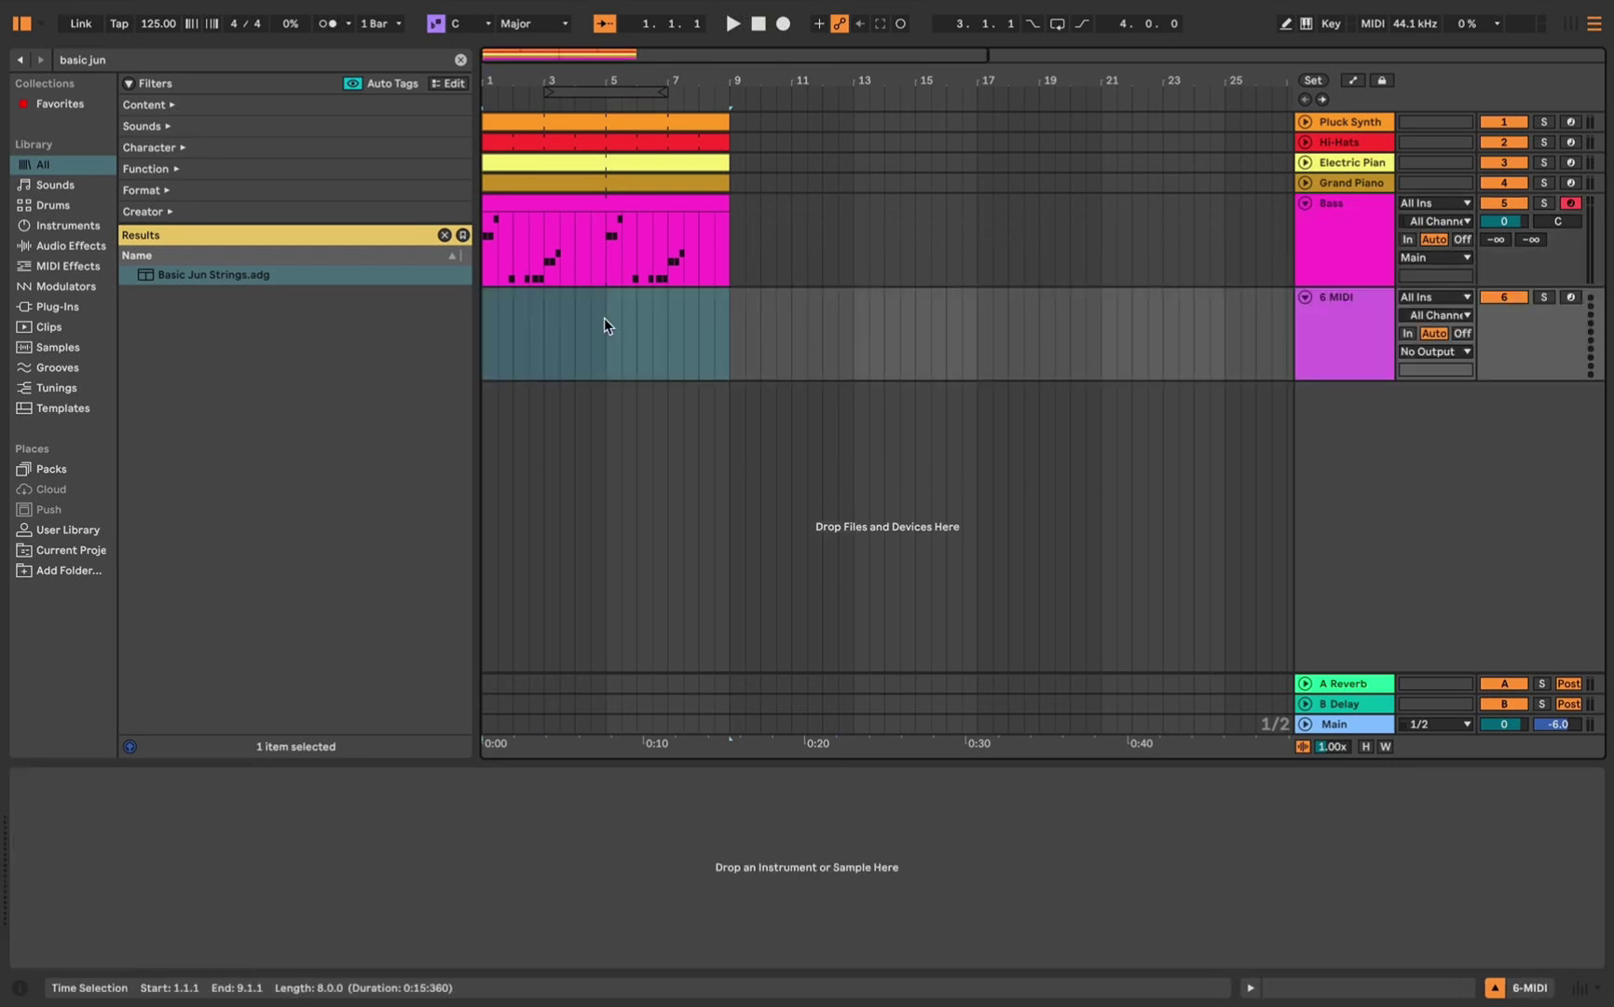
{"action": "left_click_drag", "start_coordinate": [493, 336], "coordinate": [725, 341]}
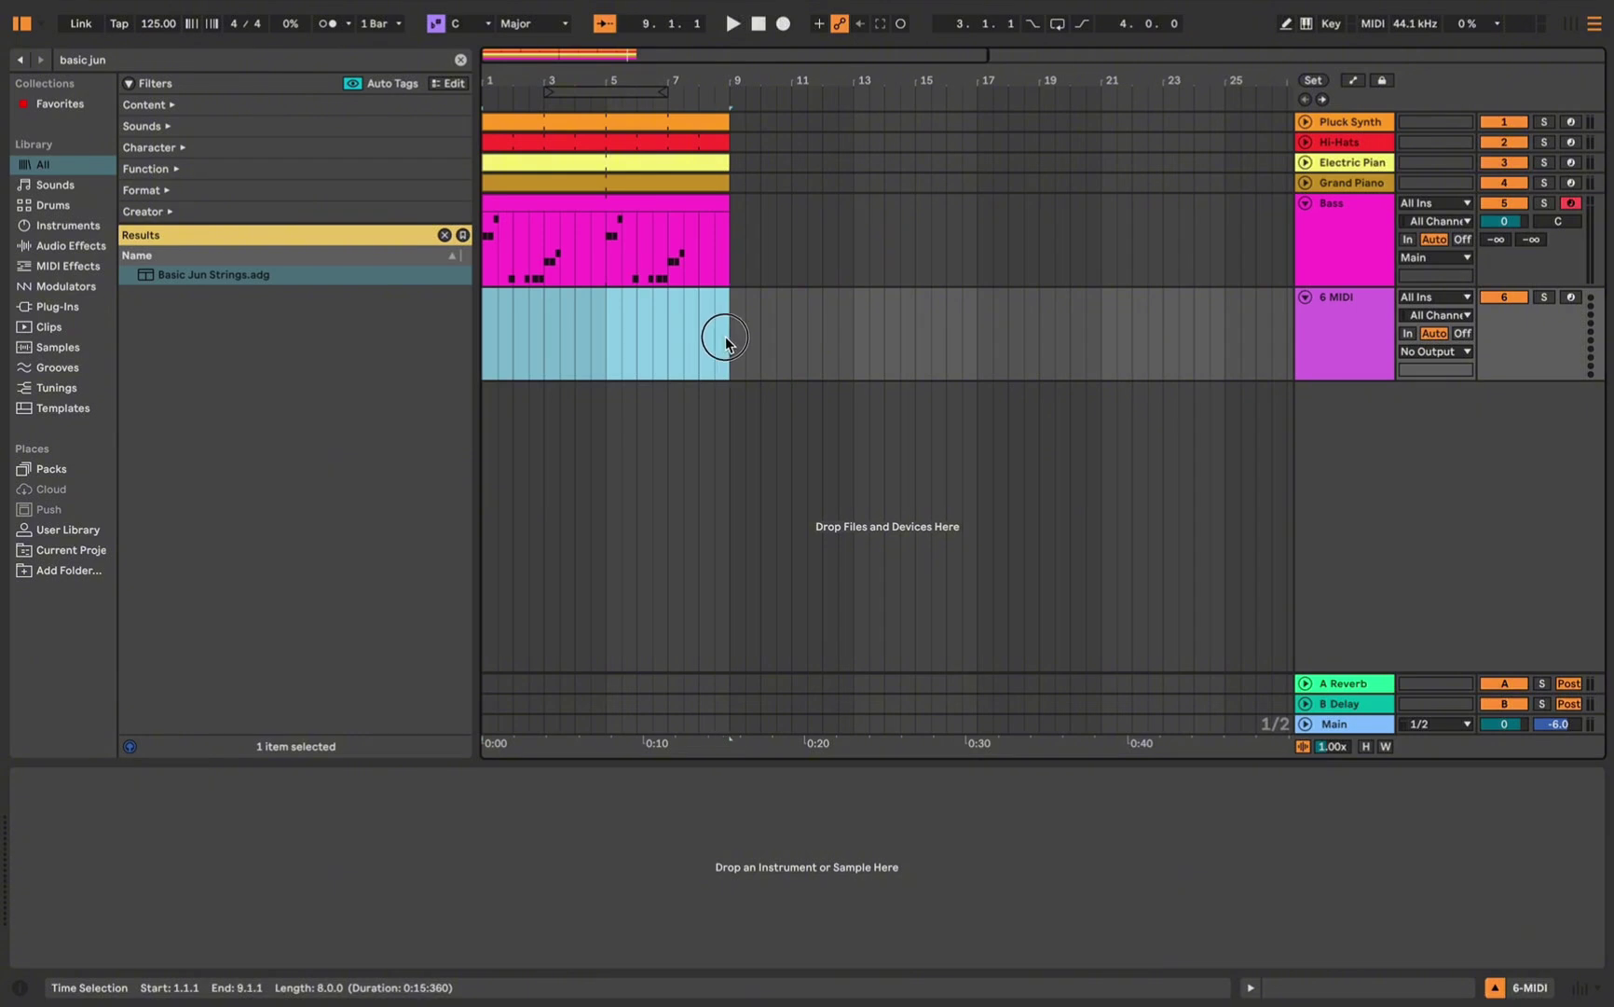
{"action": "right_click", "coordinate": [650, 333]}
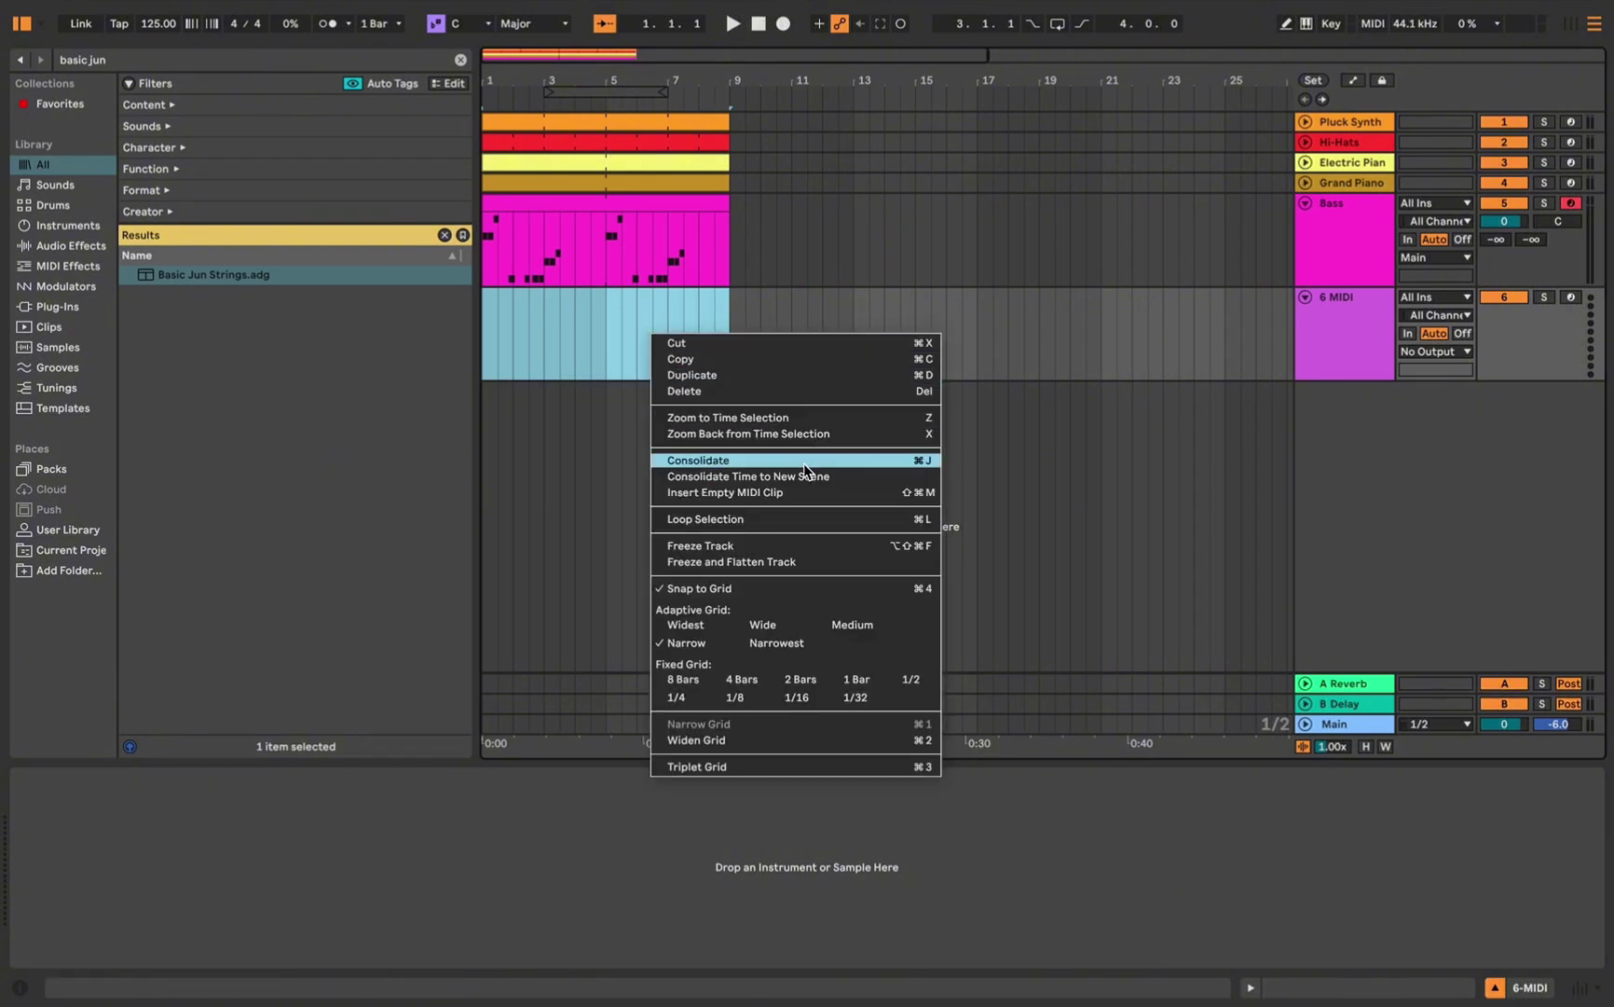
{"action": "left_click", "coordinate": [793, 491]}
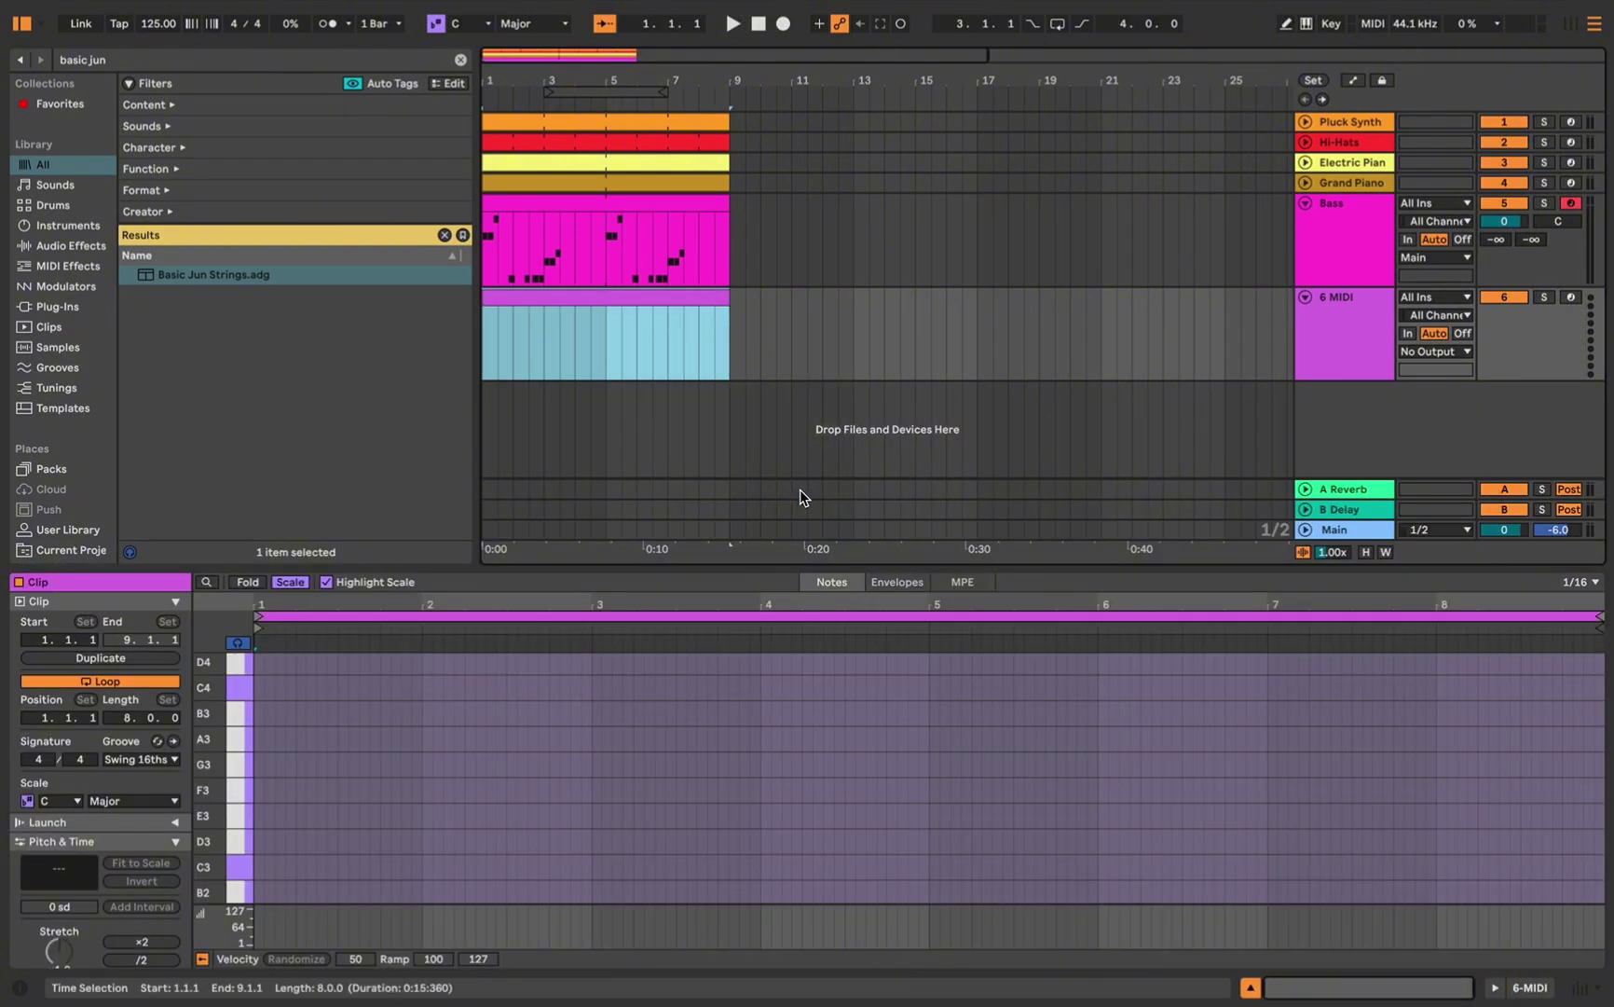
Clear the library search and load an empty Drum Rack from Drums onto the sixth track
{"action": "left_click", "coordinate": [56, 204]}
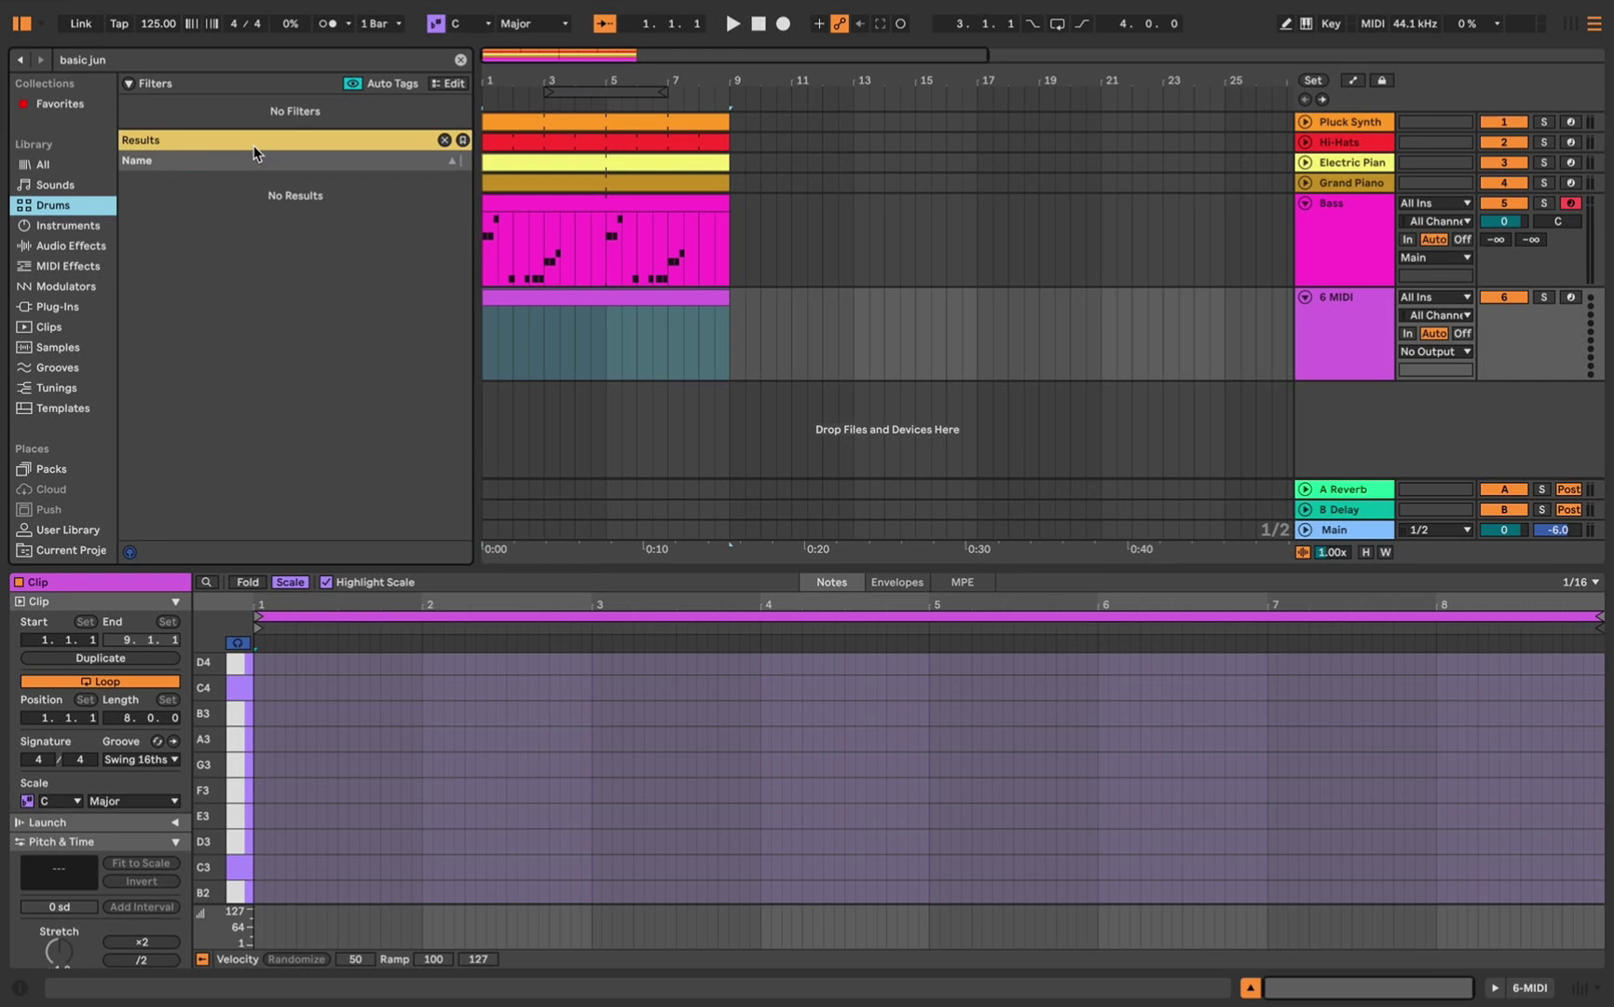
{"action": "left_click", "coordinate": [461, 58]}
{"action": "left_click_drag", "start_coordinate": [177, 312], "coordinate": [572, 324]}
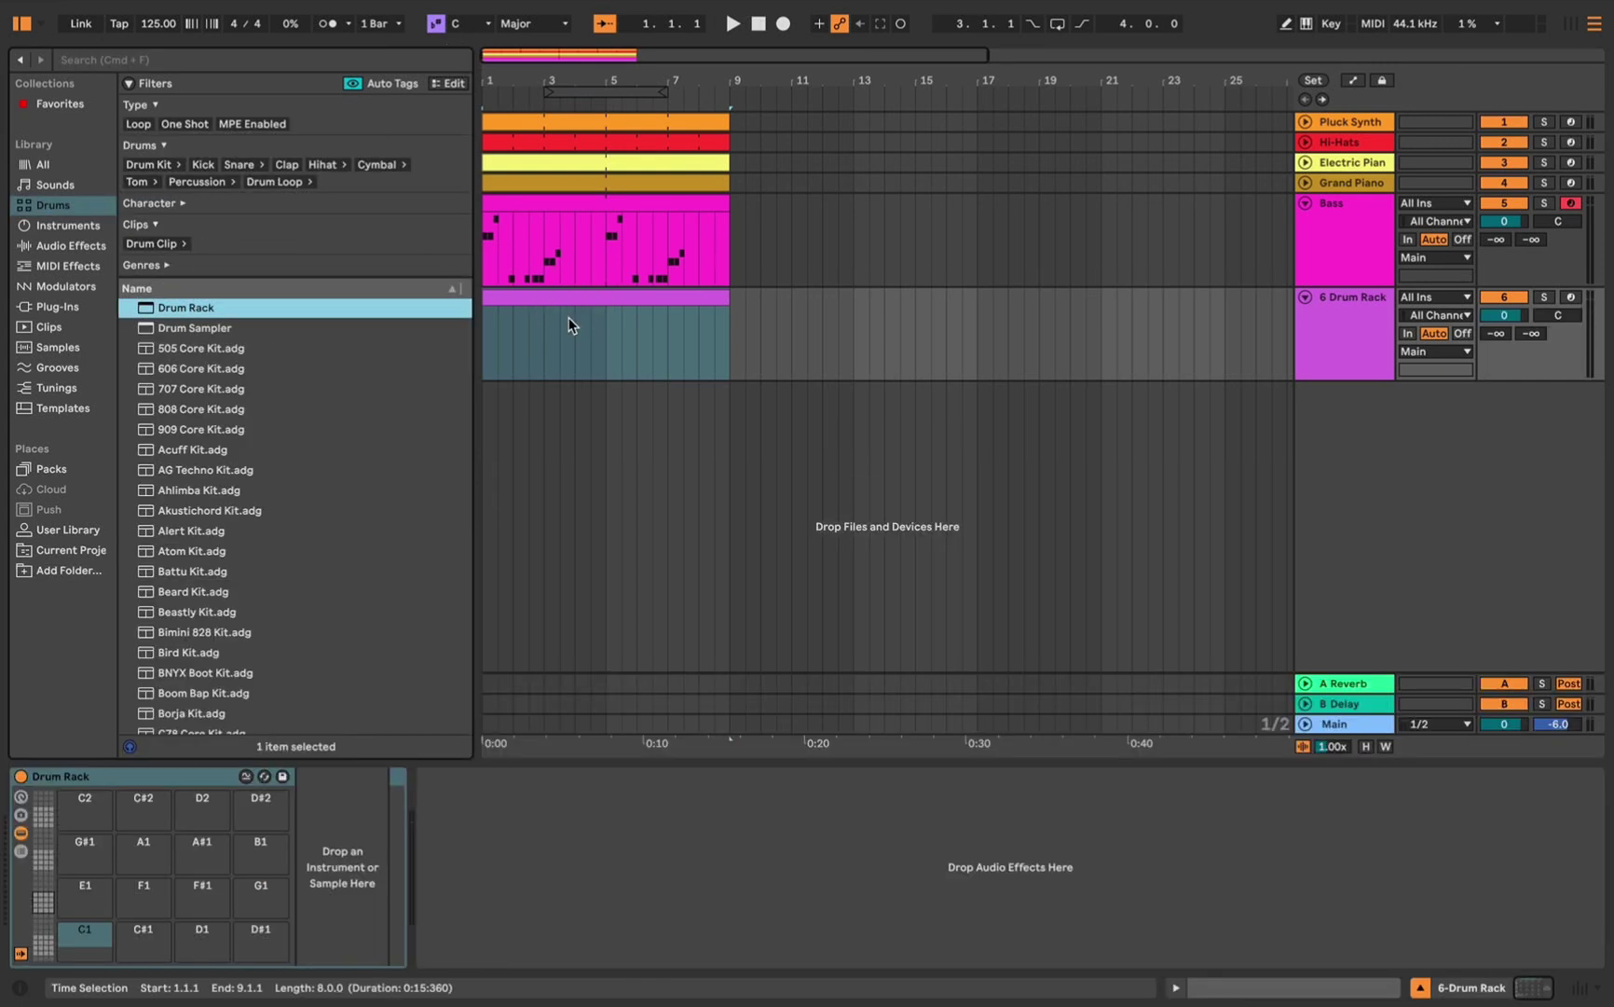
Rename the sixth track as Kick
{"action": "right_click", "coordinate": [1340, 317]}
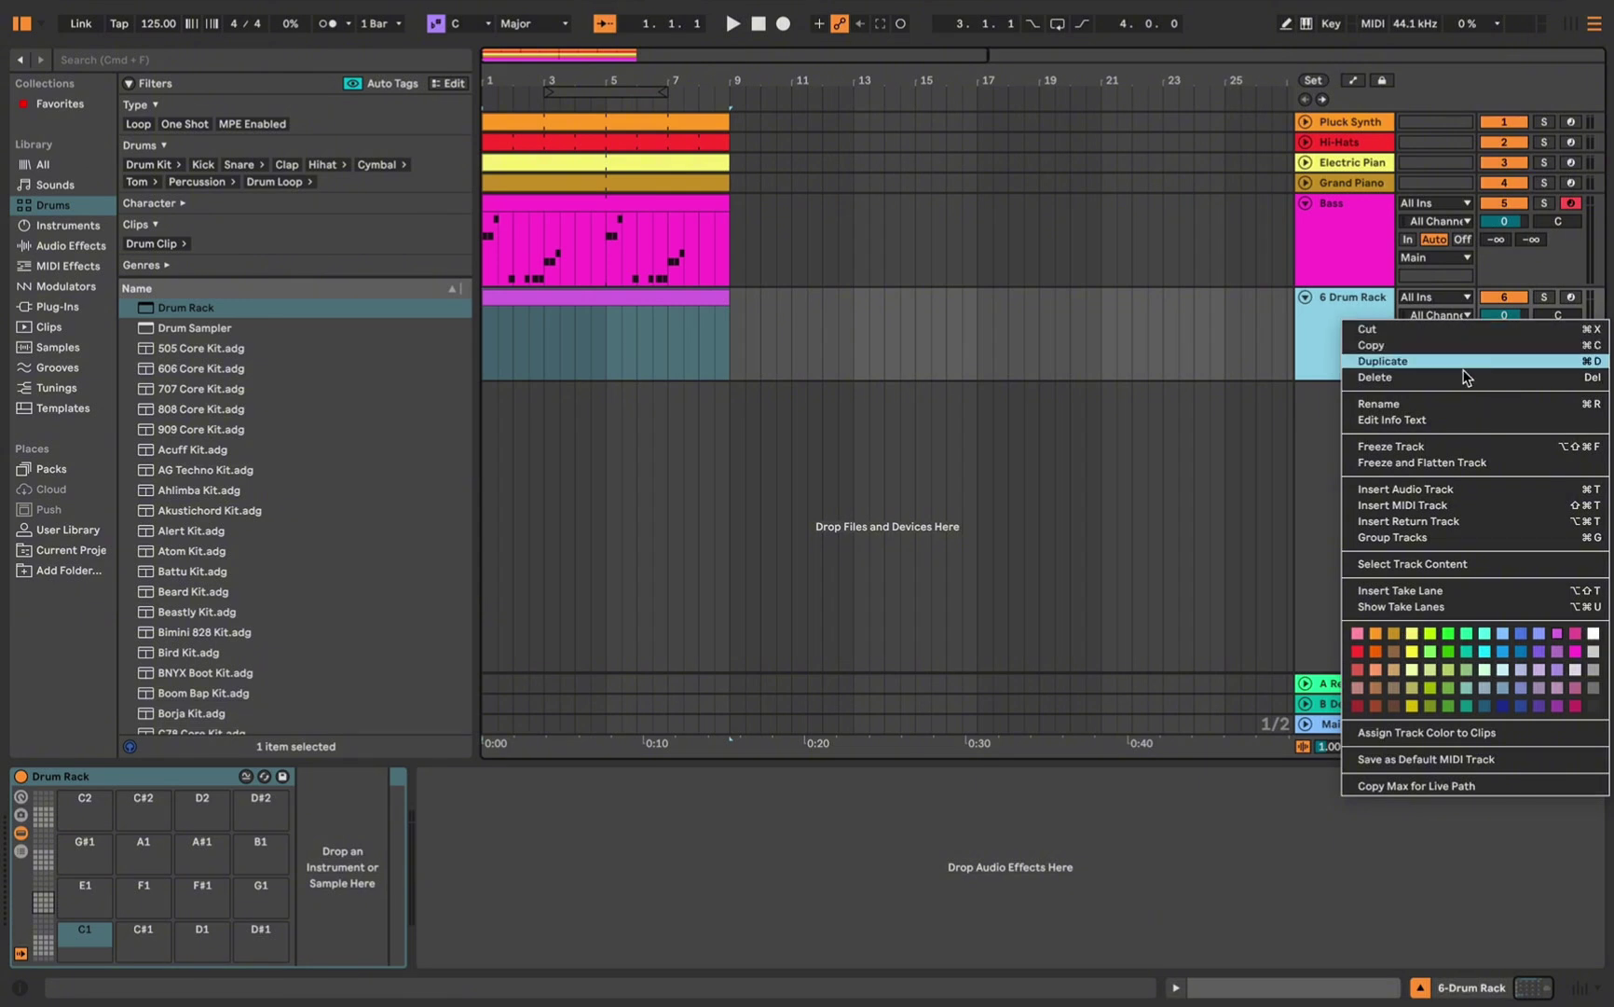
{"action": "left_click", "coordinate": [1442, 407]}
{"action": "type", "text": "Kick"}
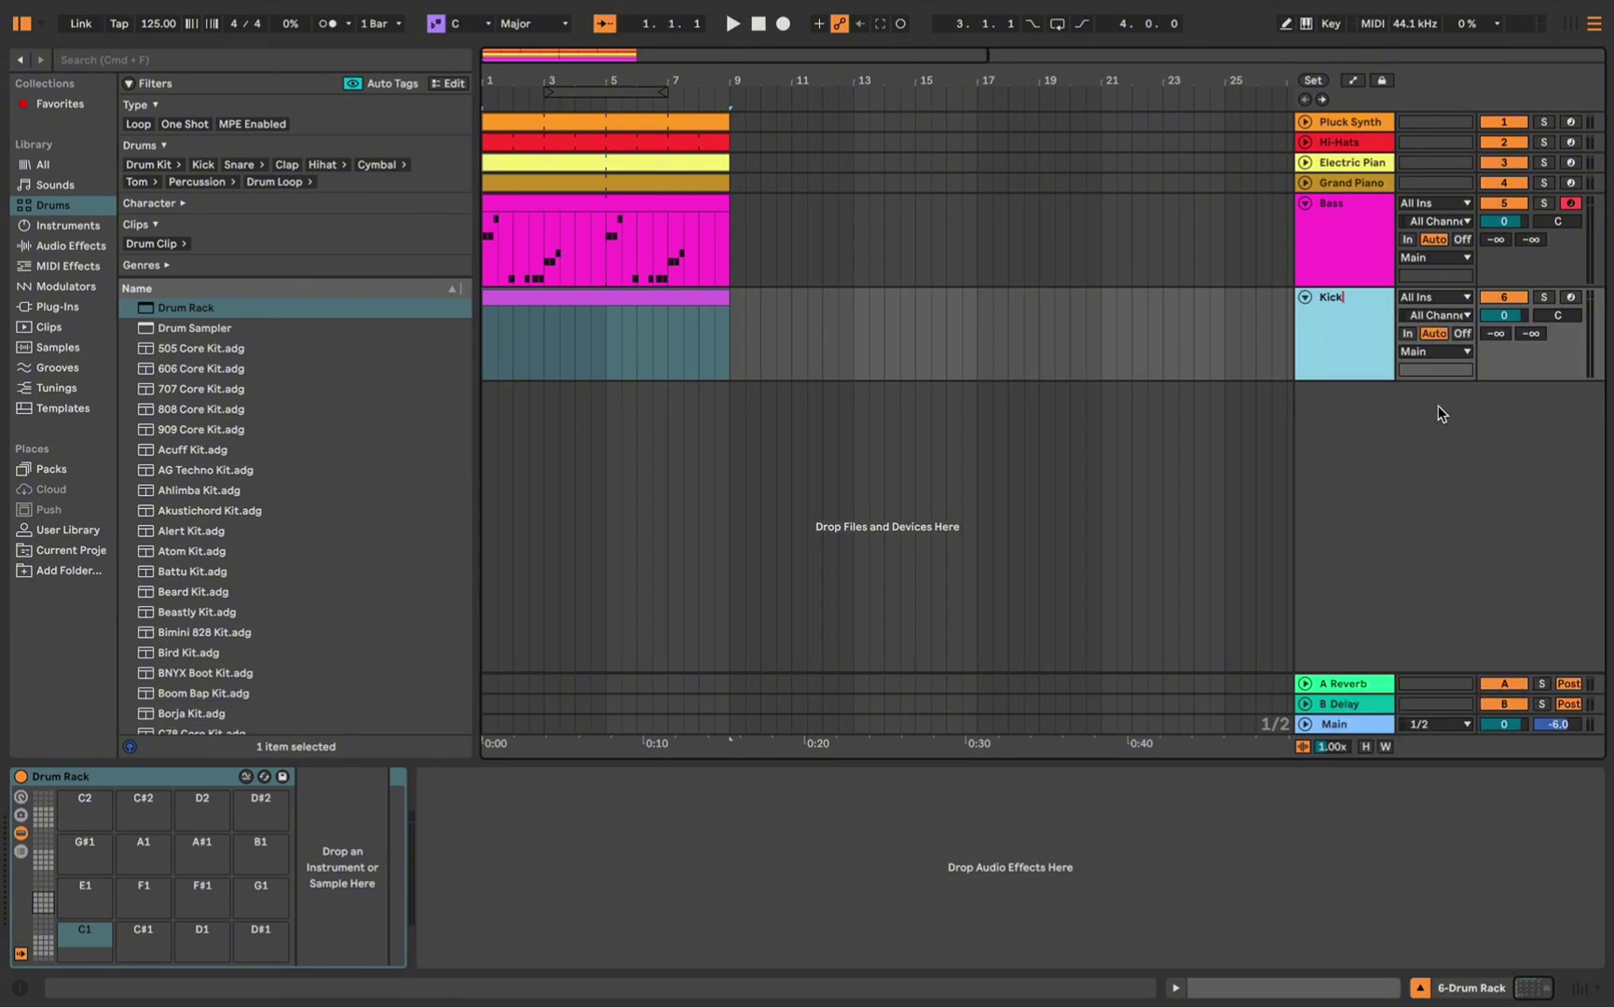
{"action": "key", "text": "Return"}
Search the drum library for 505 and load Kick 505.aif onto the Drum Rack's C1 pad
{"action": "left_click", "coordinate": [217, 60]}
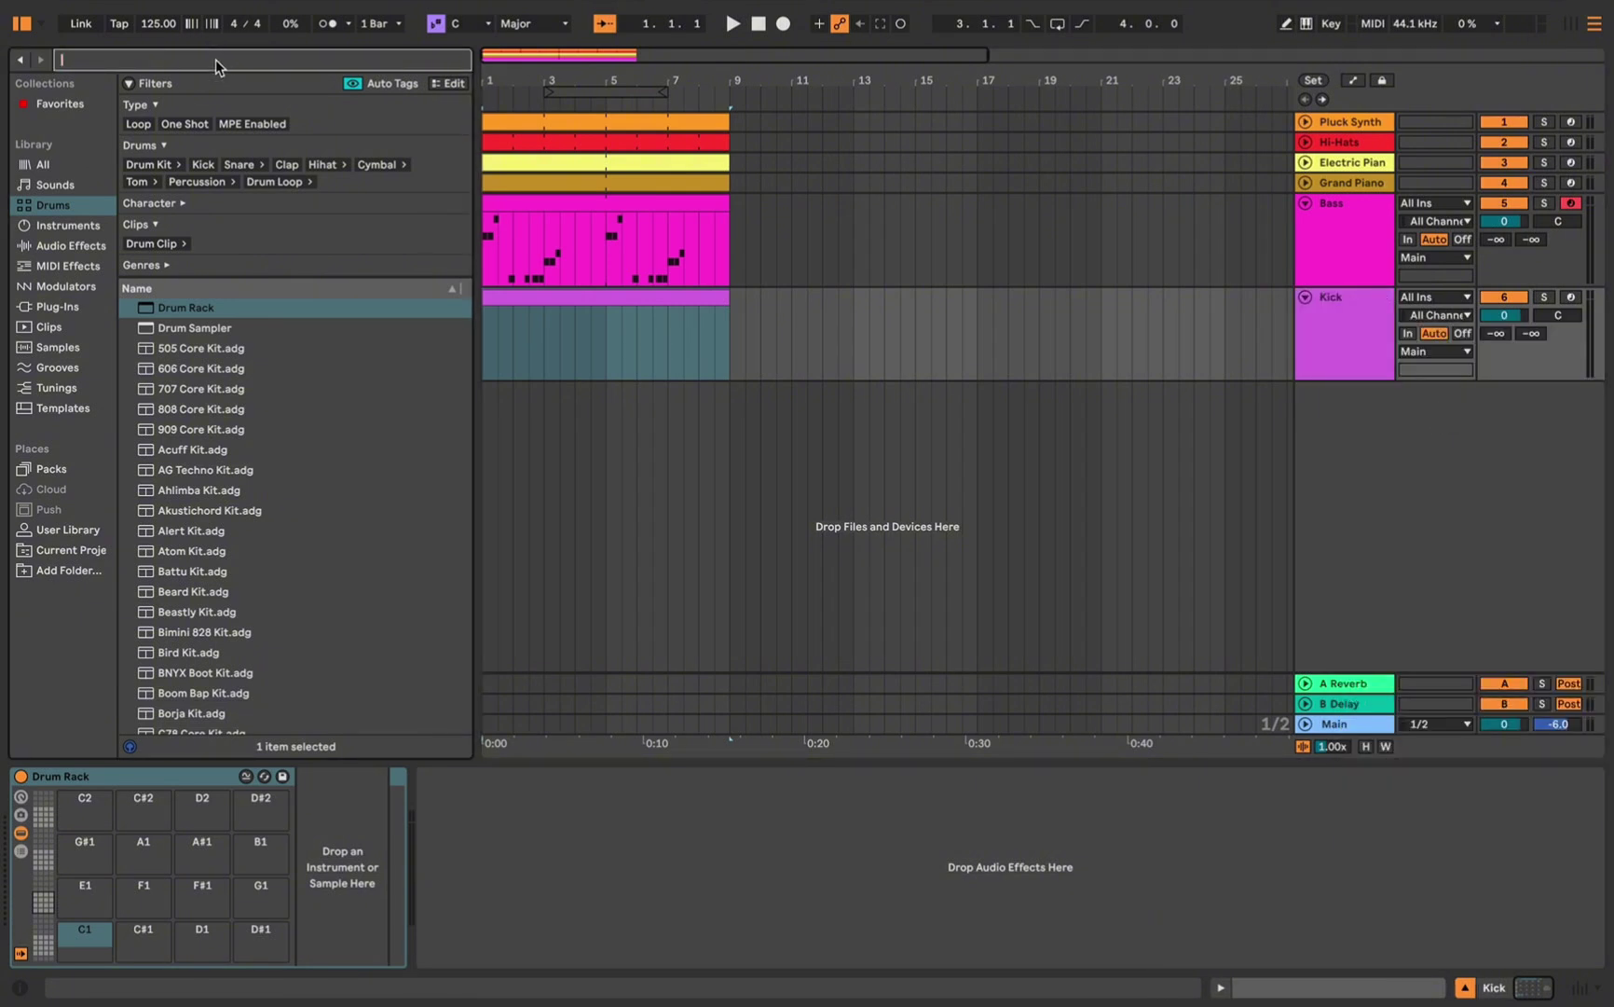
{"action": "type", "text": "505"}
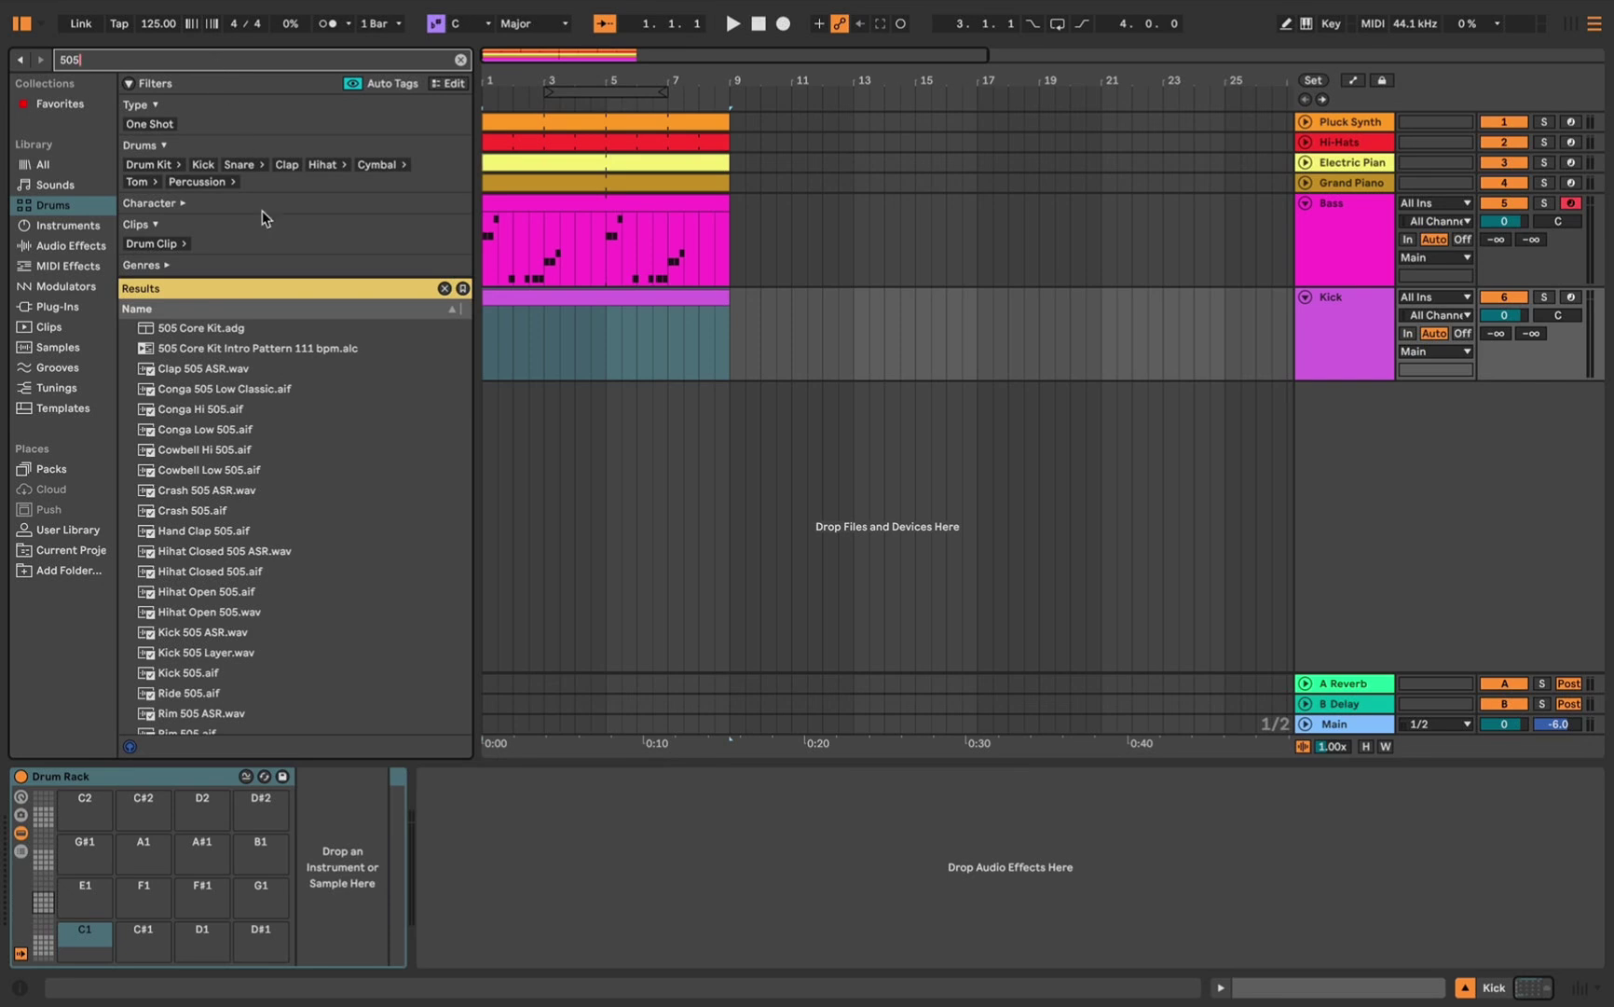
{"action": "left_click", "coordinate": [196, 672]}
{"action": "left_click_drag", "start_coordinate": [190, 675], "coordinate": [84, 939]}
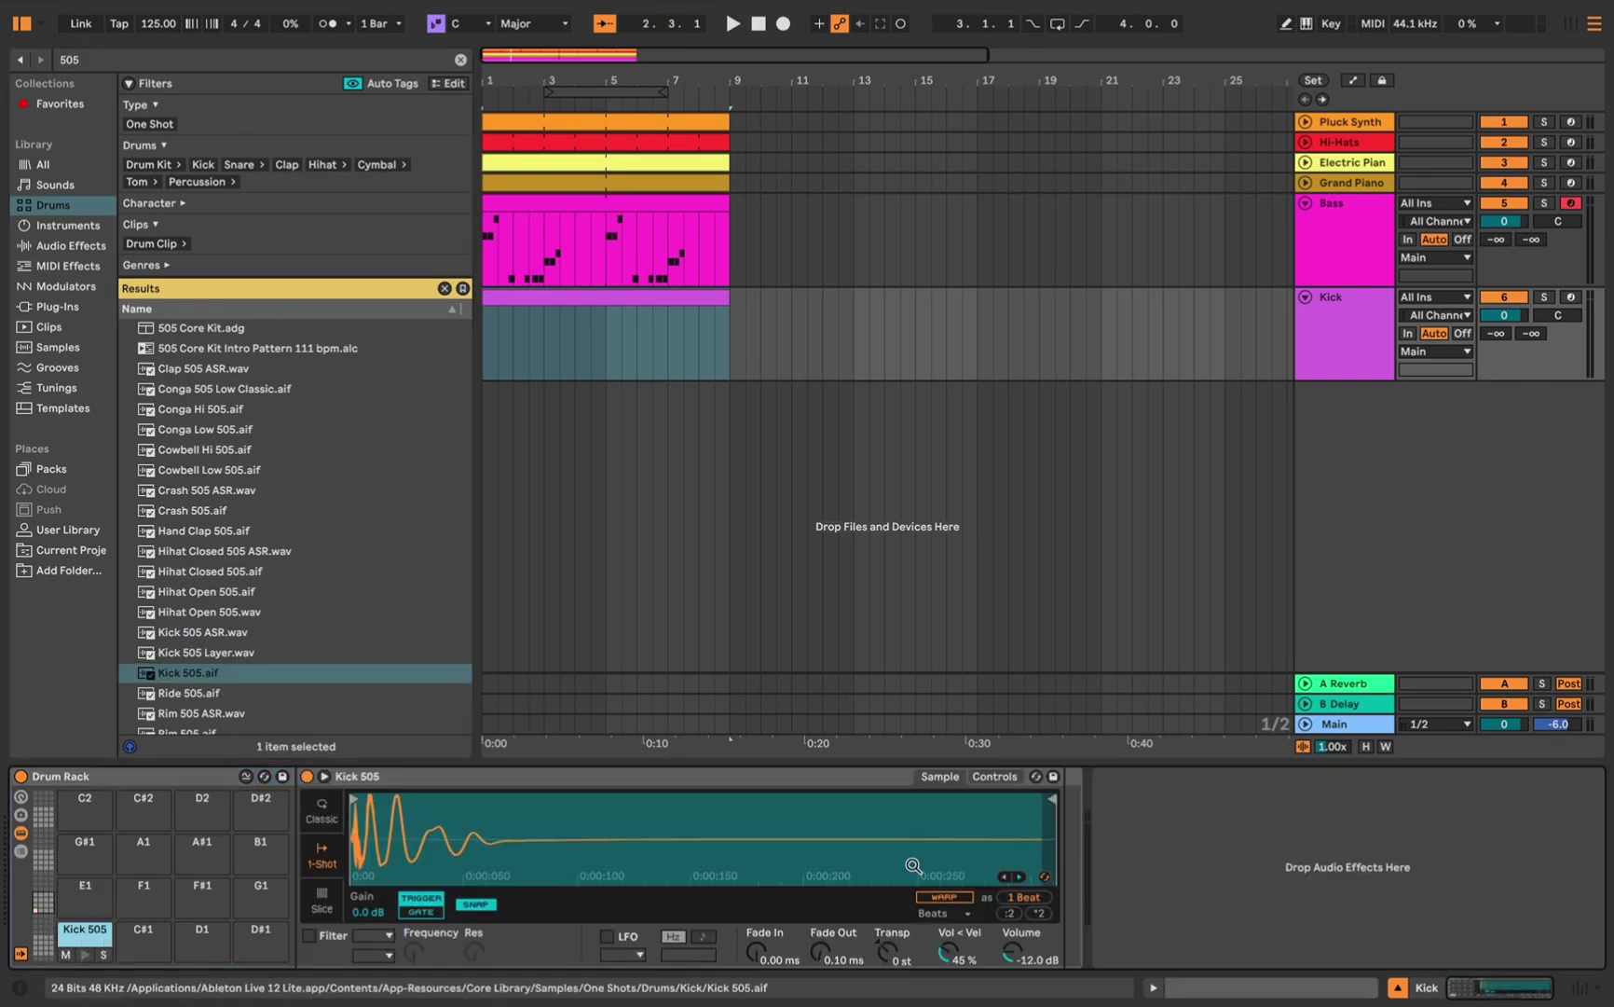
Trim the tail of the Kick 505 sample and set its Fade Out to 37.5 ms
{"action": "mouse_move", "coordinate": [1049, 799]}
{"action": "left_mouse_down"}
{"action": "mouse_move", "coordinate": [736, 800]}
{"action": "mouse_move", "coordinate": [762, 800]}
{"action": "left_mouse_up"}
{"action": "left_click_drag", "start_coordinate": [820, 951], "coordinate": [821, 936]}
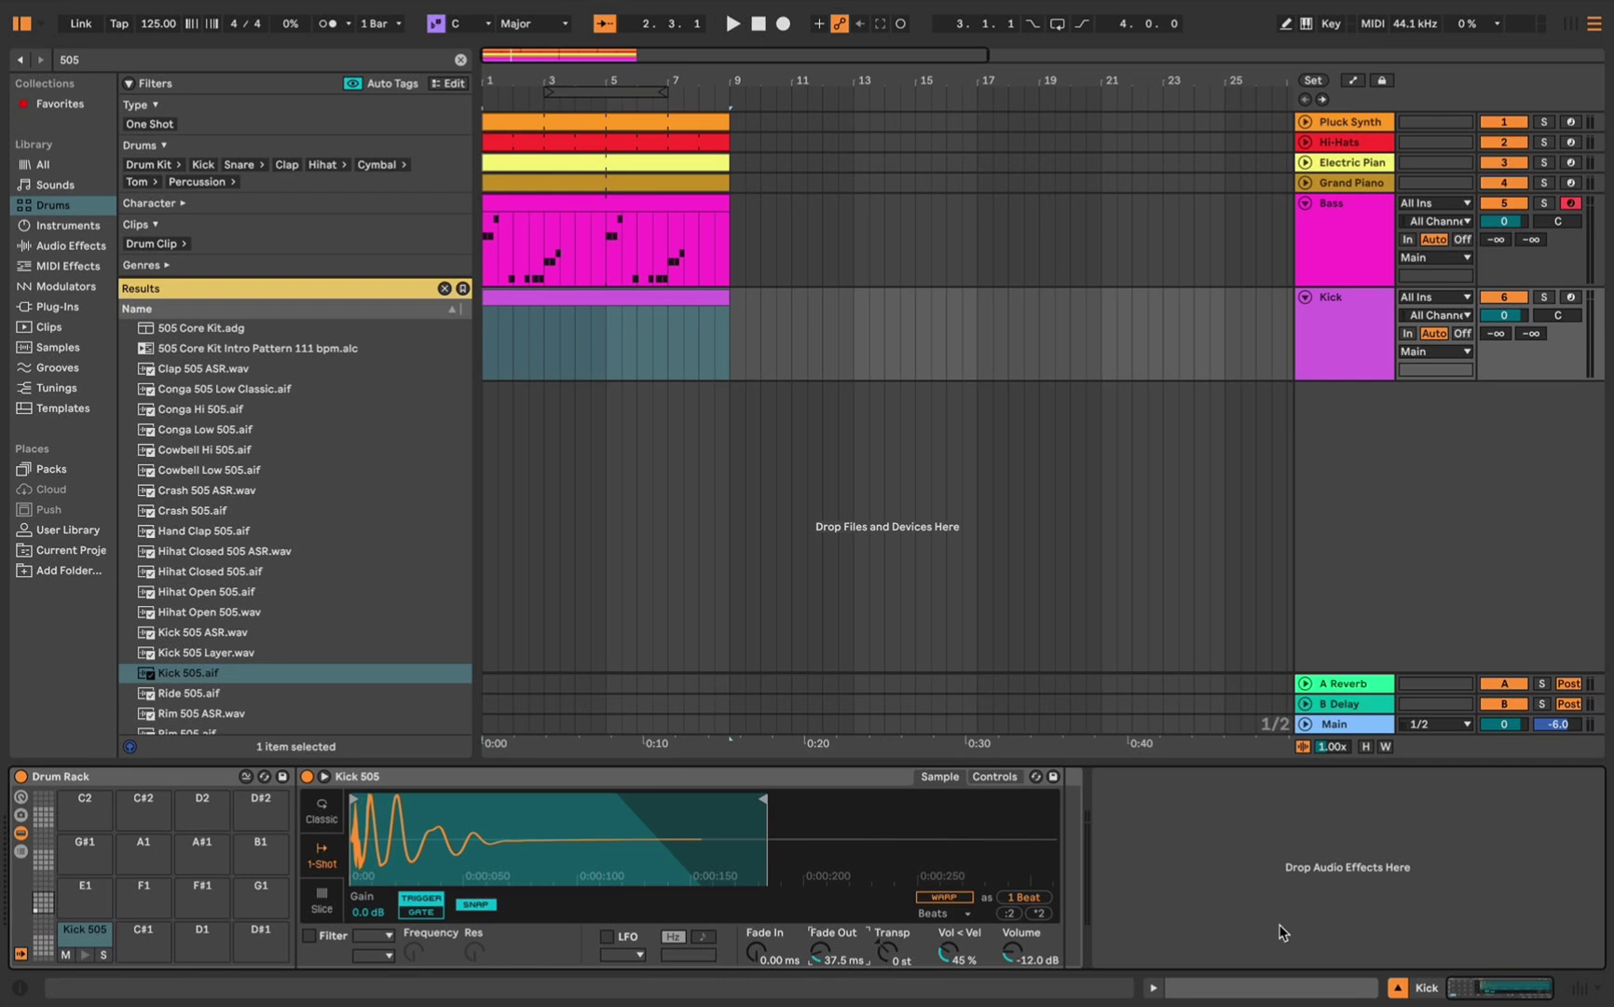
Add Kick 505 notes on all four beats of bar 1 and shorten the Kick clip's loop to one bar
{"action": "key", "text": "shift+Tab"}
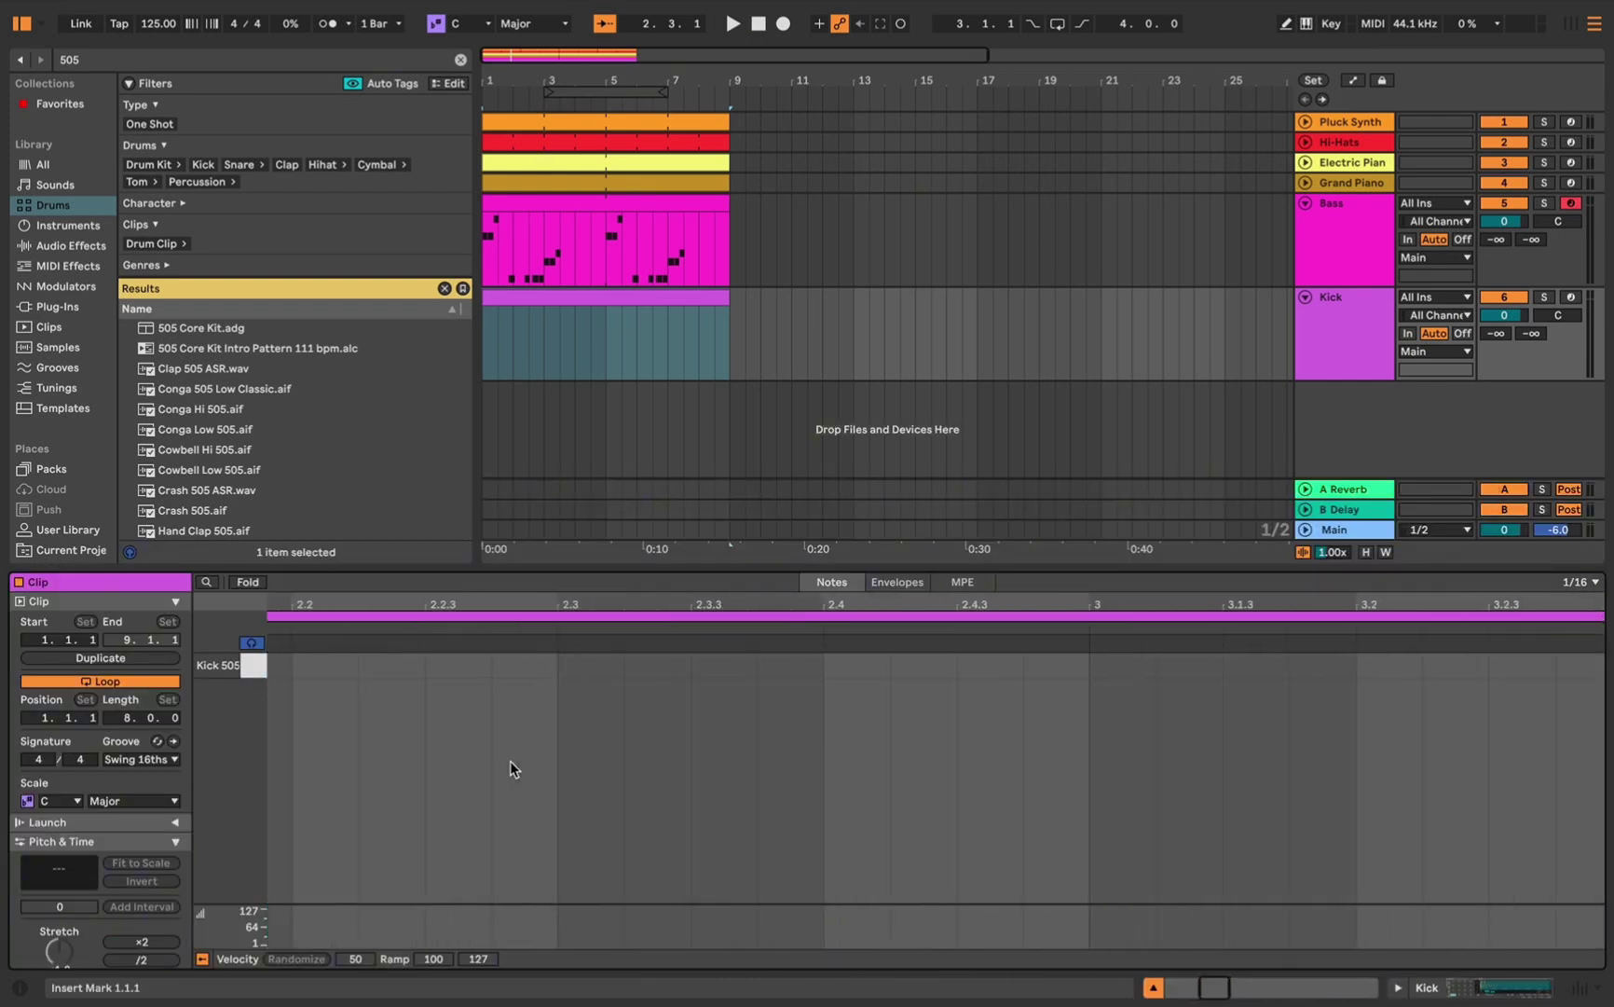
{"action": "double_click", "coordinate": [302, 667]}
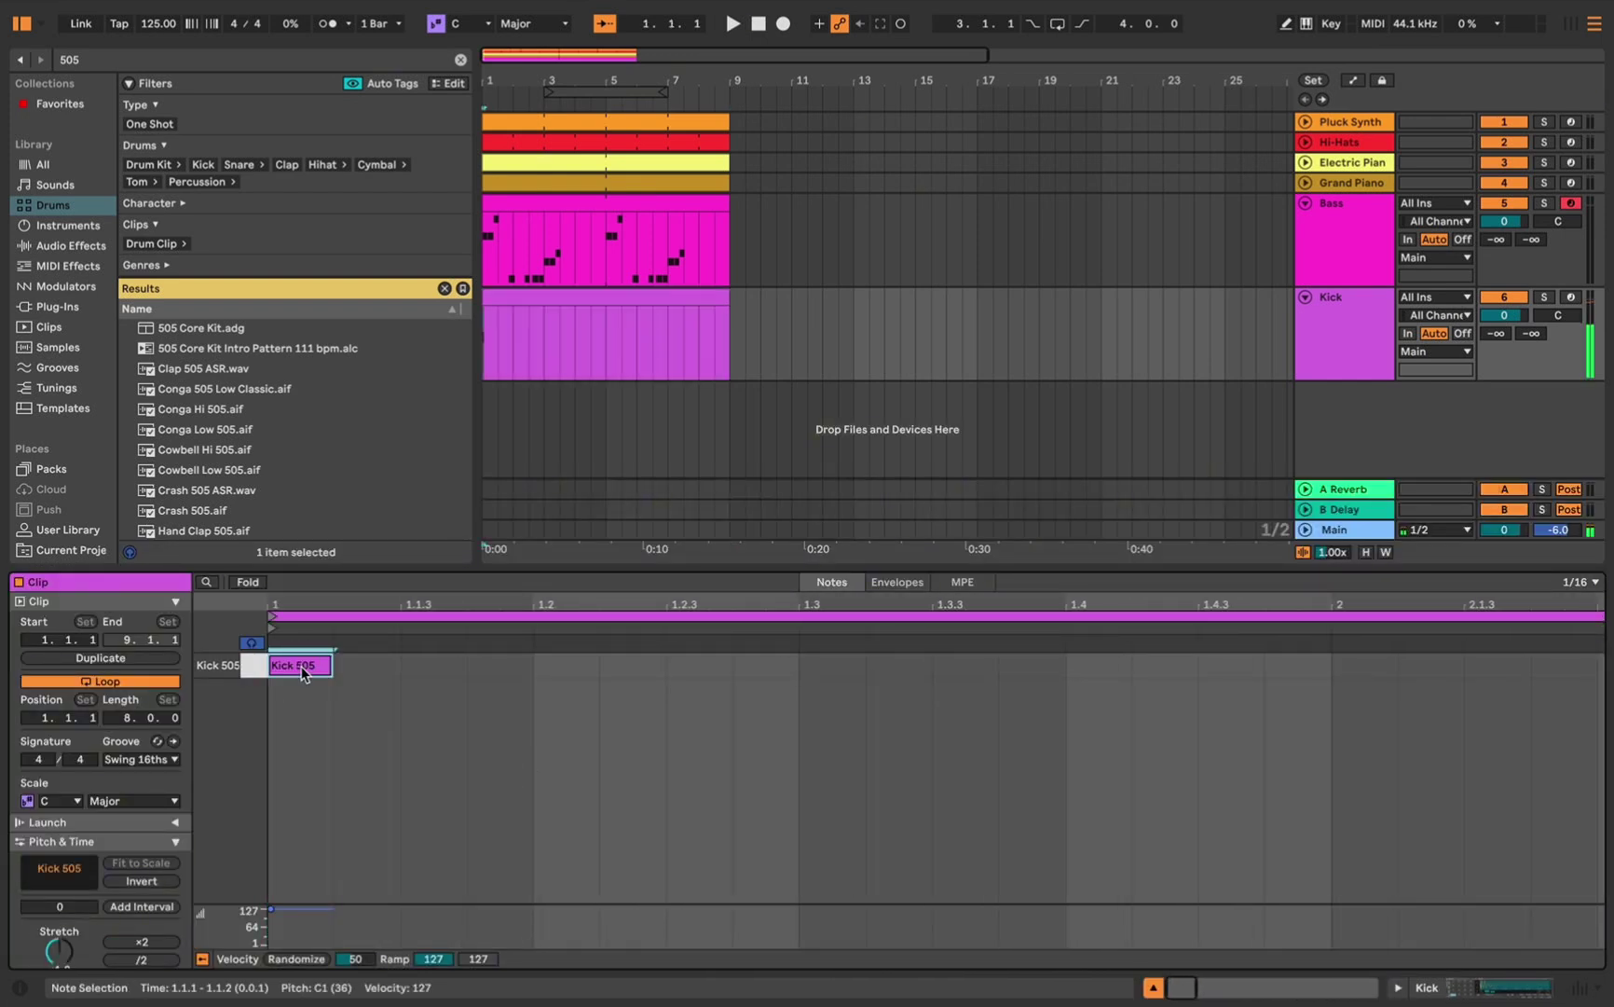
{"action": "double_click", "coordinate": [548, 668]}
{"action": "double_click", "coordinate": [809, 667]}
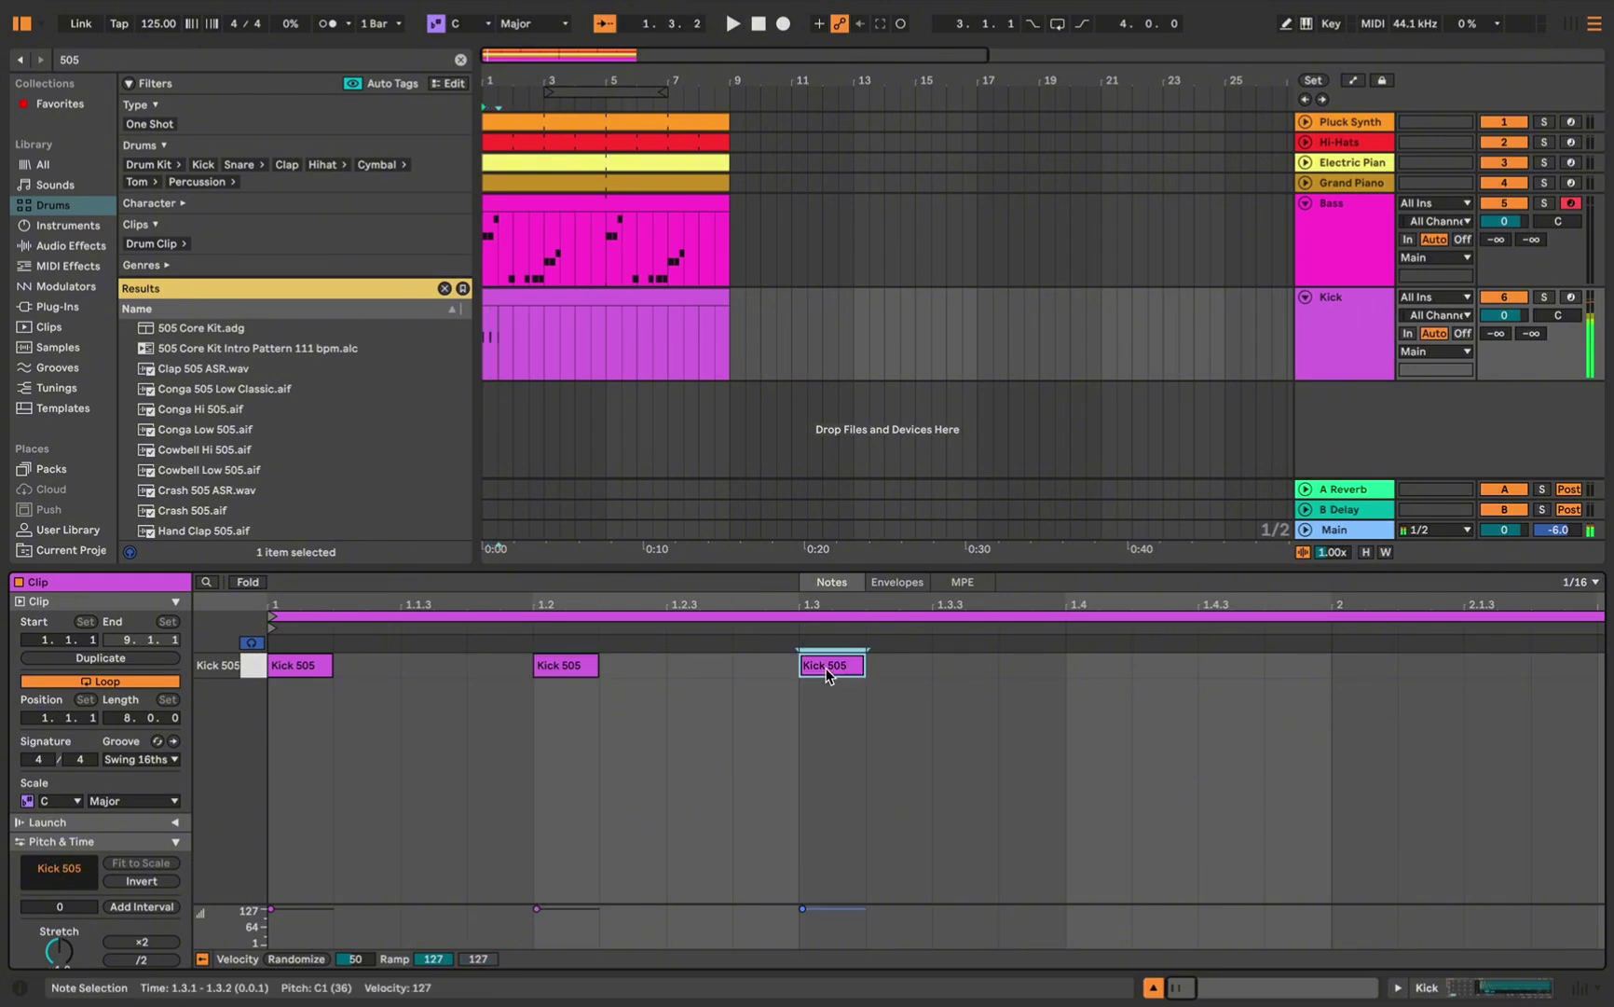
{"action": "double_click", "coordinate": [1100, 668]}
{"action": "scroll", "coordinate": [1099, 667], "scroll_direction": "down", "scroll_amount": 5}
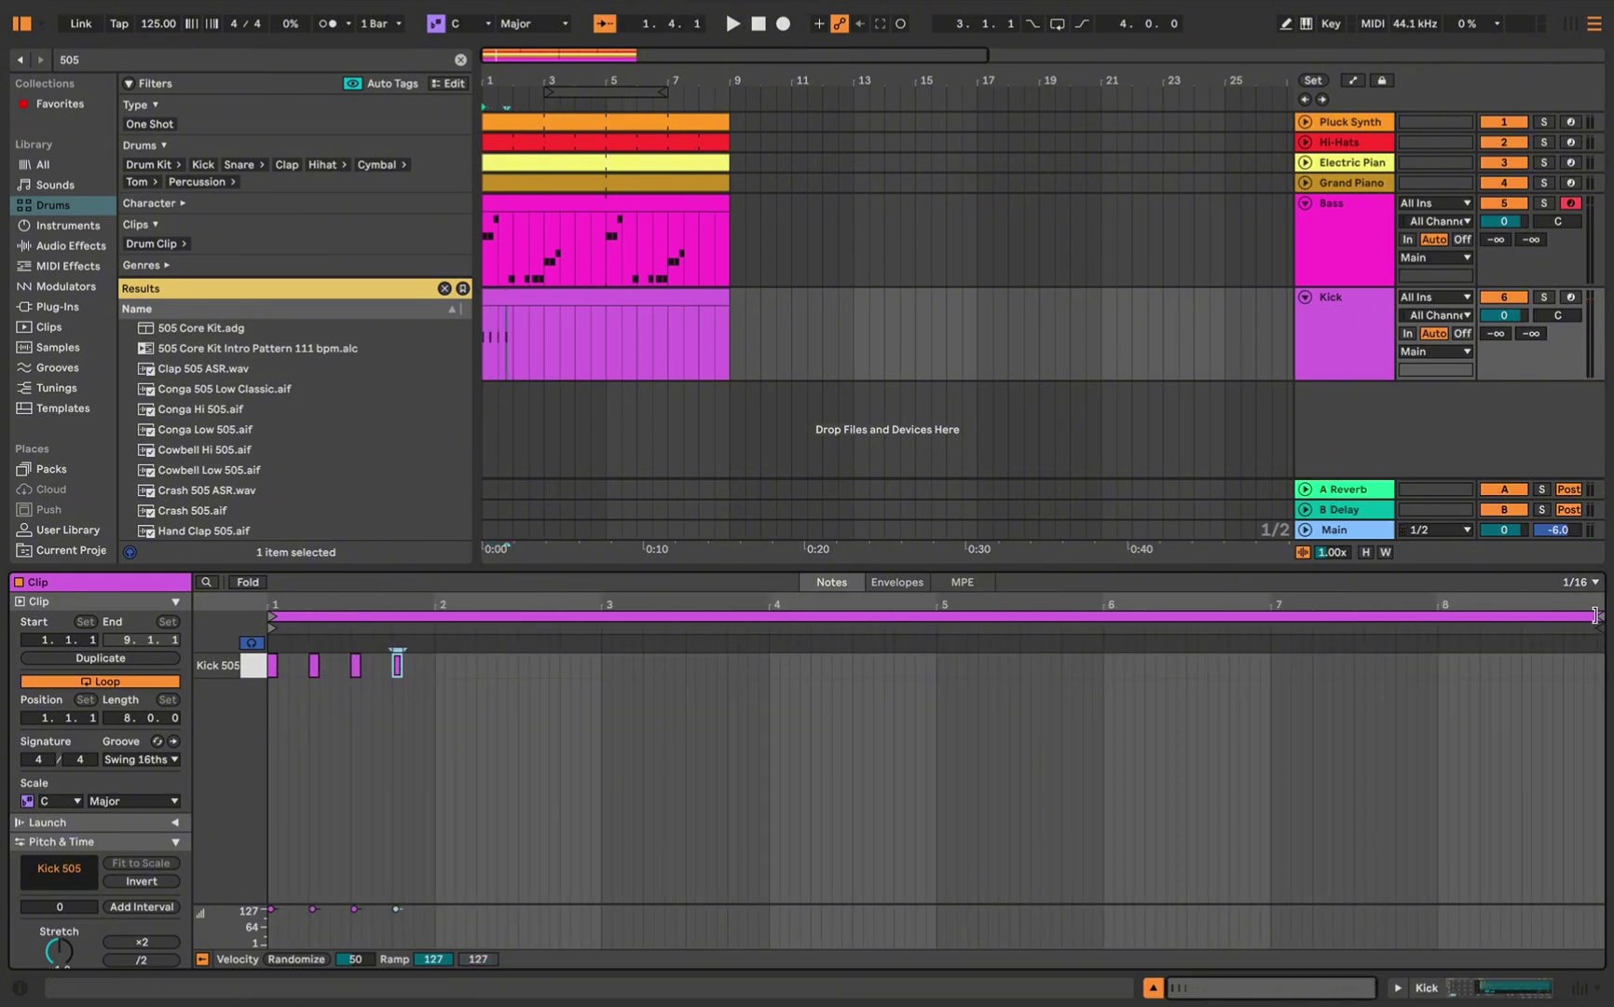
{"action": "left_click_drag", "start_coordinate": [1596, 615], "coordinate": [437, 667]}
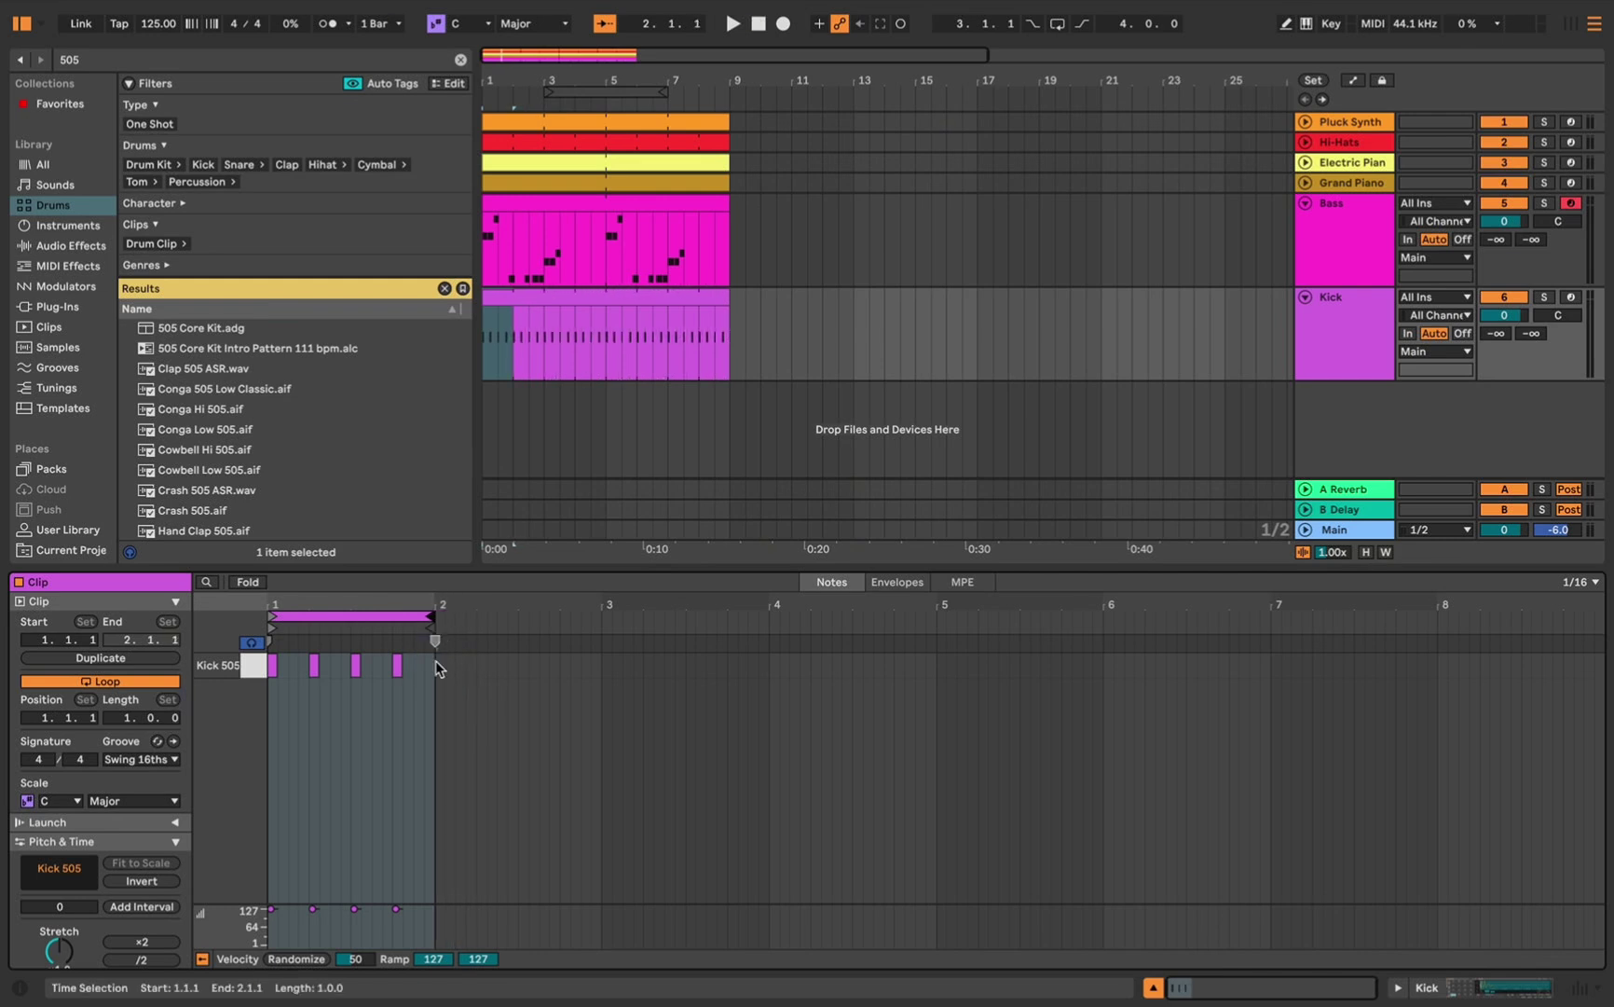
Set the Kick 505 sample's volume to -15.4 dB and play the arrangement with the kick
{"action": "left_click", "coordinate": [1473, 985]}
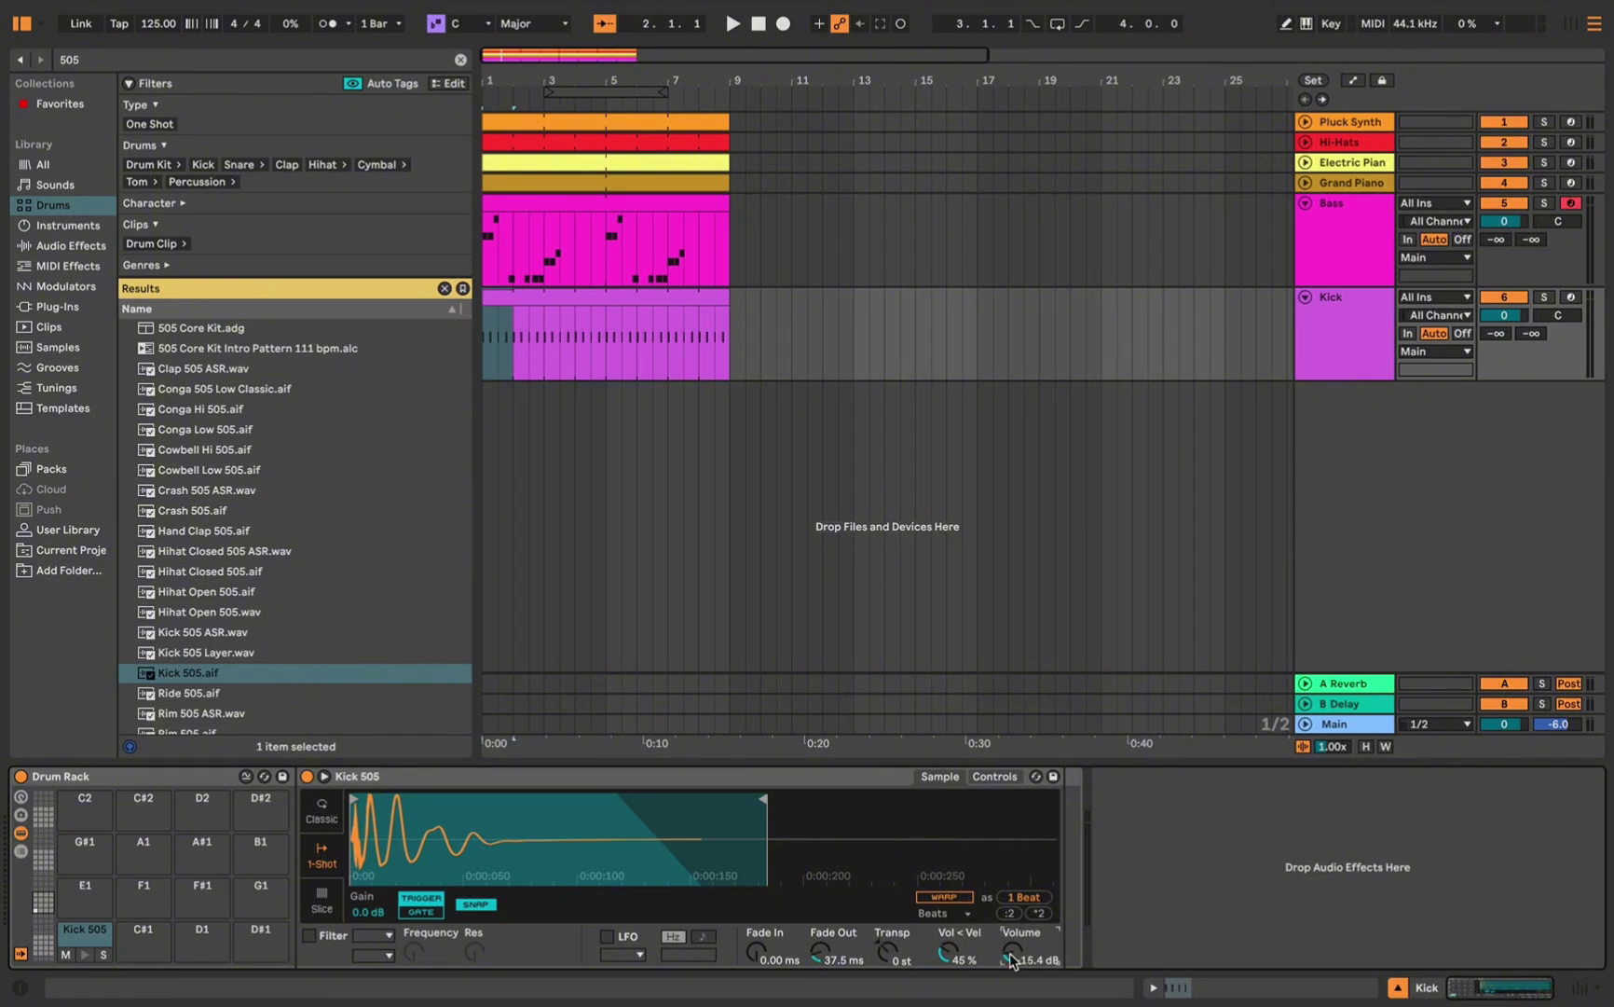
{"action": "key", "text": "space"}
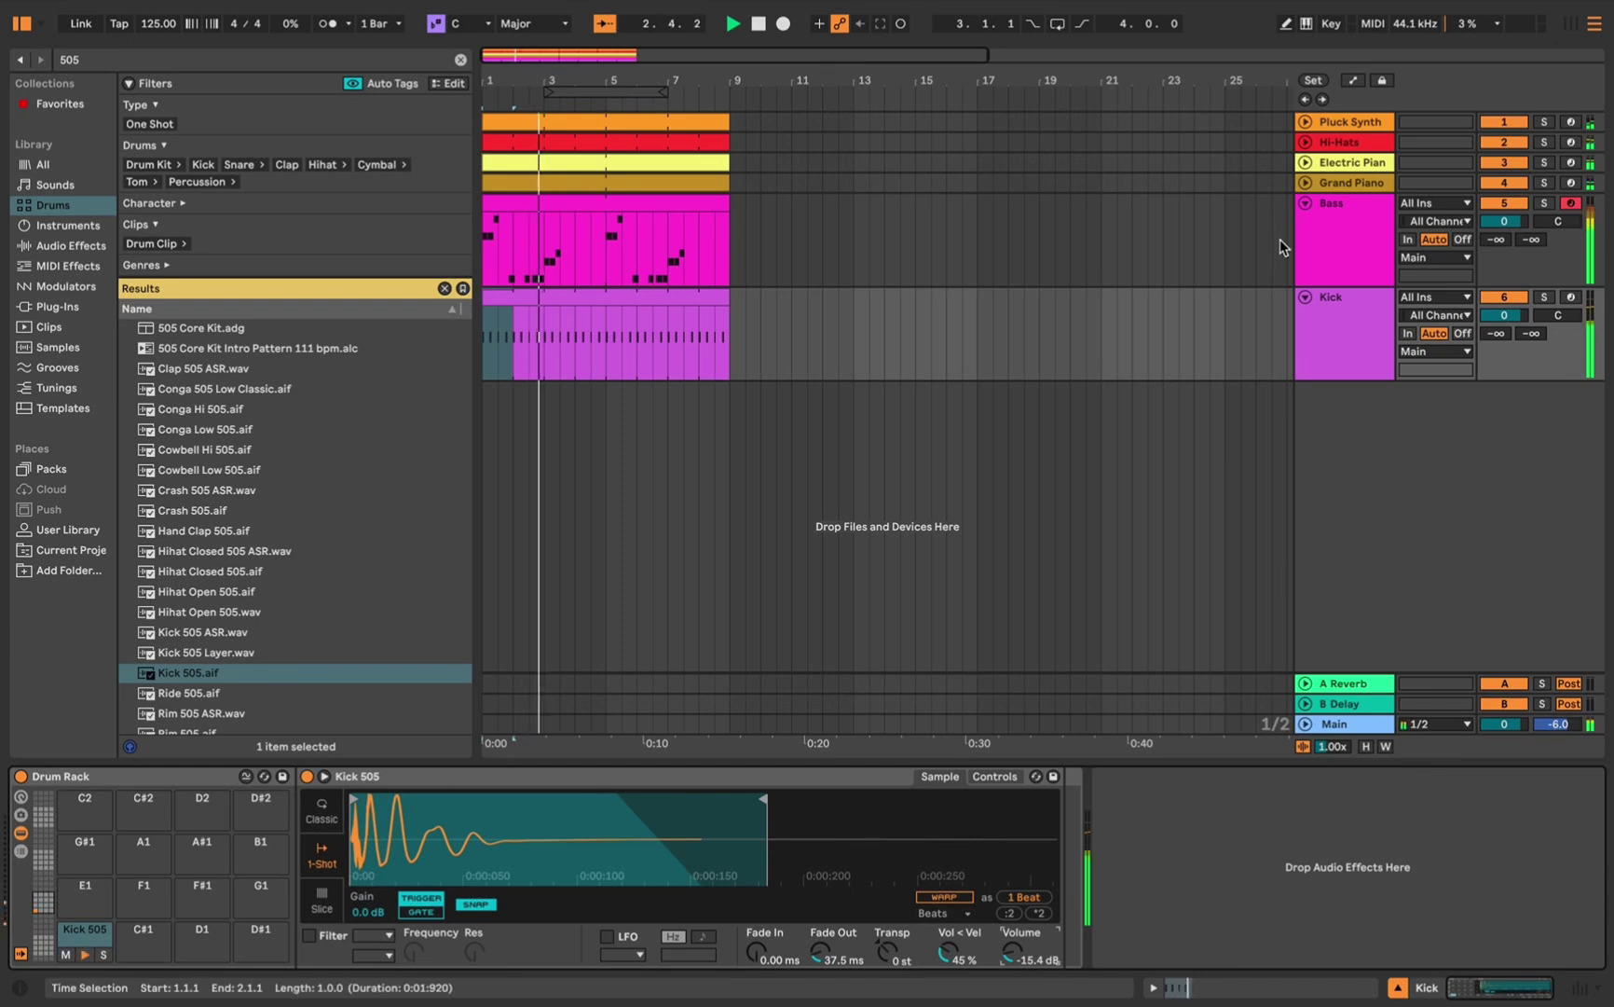
Collapse the Bass and Kick tracks and insert a seventh MIDI track below Kick
{"action": "left_click", "coordinate": [1305, 204]}
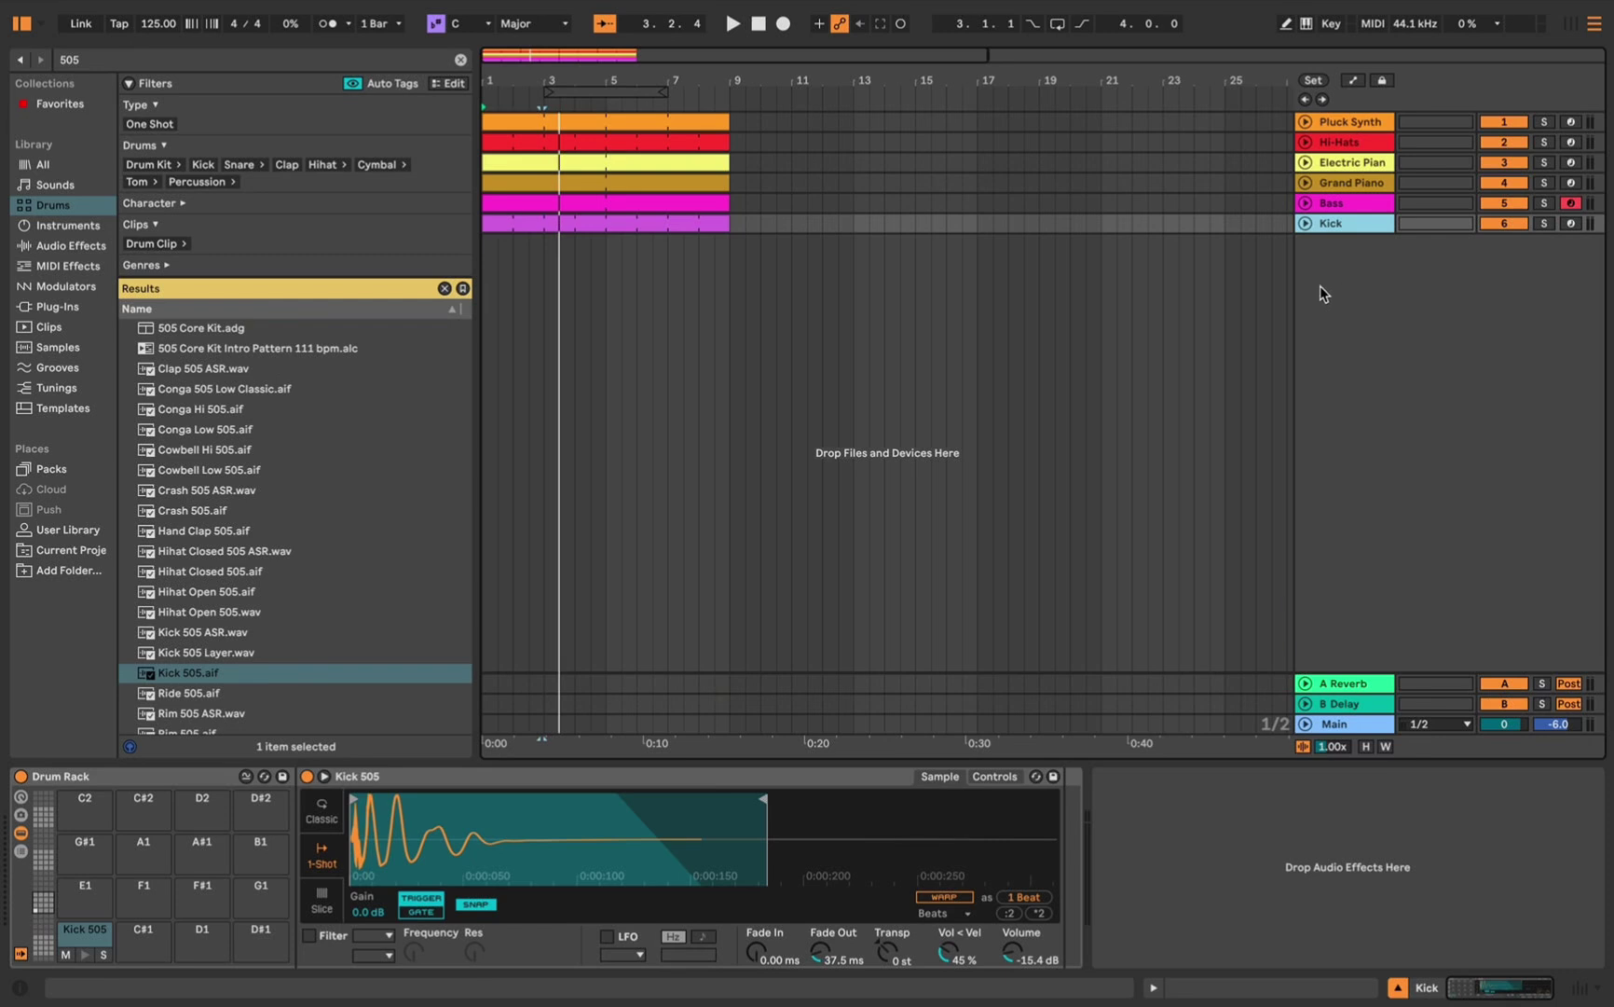
{"action": "right_click", "coordinate": [1319, 294]}
{"action": "left_click", "coordinate": [1388, 313]}
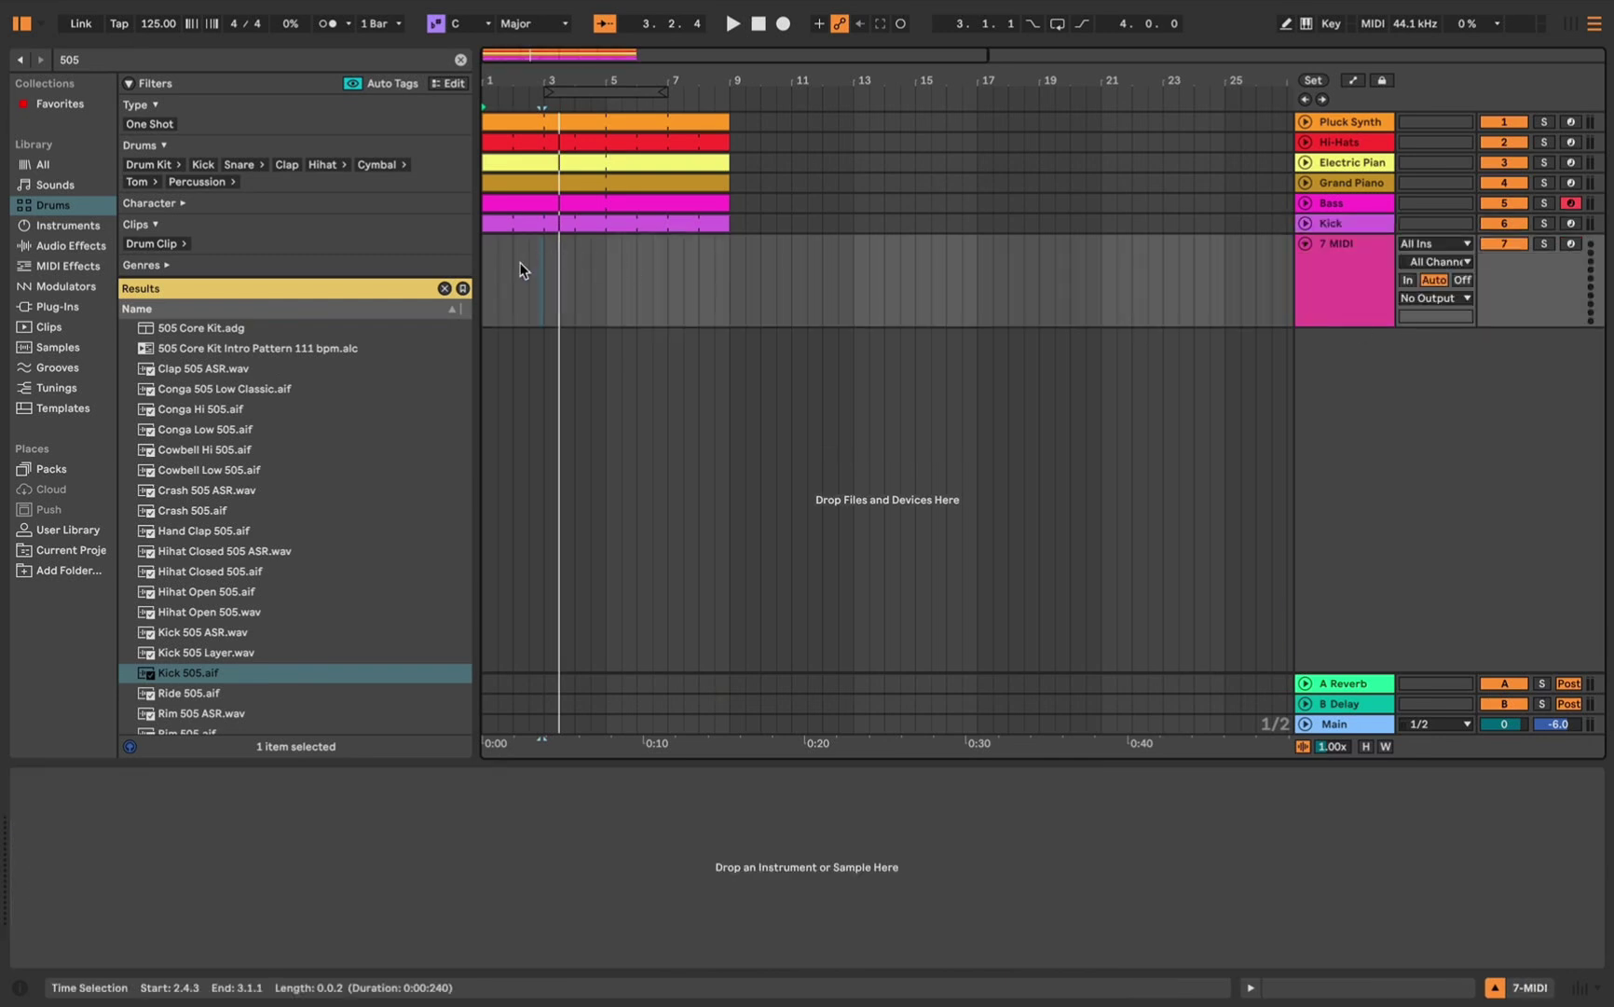
Insert an empty MIDI clip spanning bars 1 to 8 on the seventh track
{"action": "left_click_drag", "start_coordinate": [490, 280], "coordinate": [730, 280]}
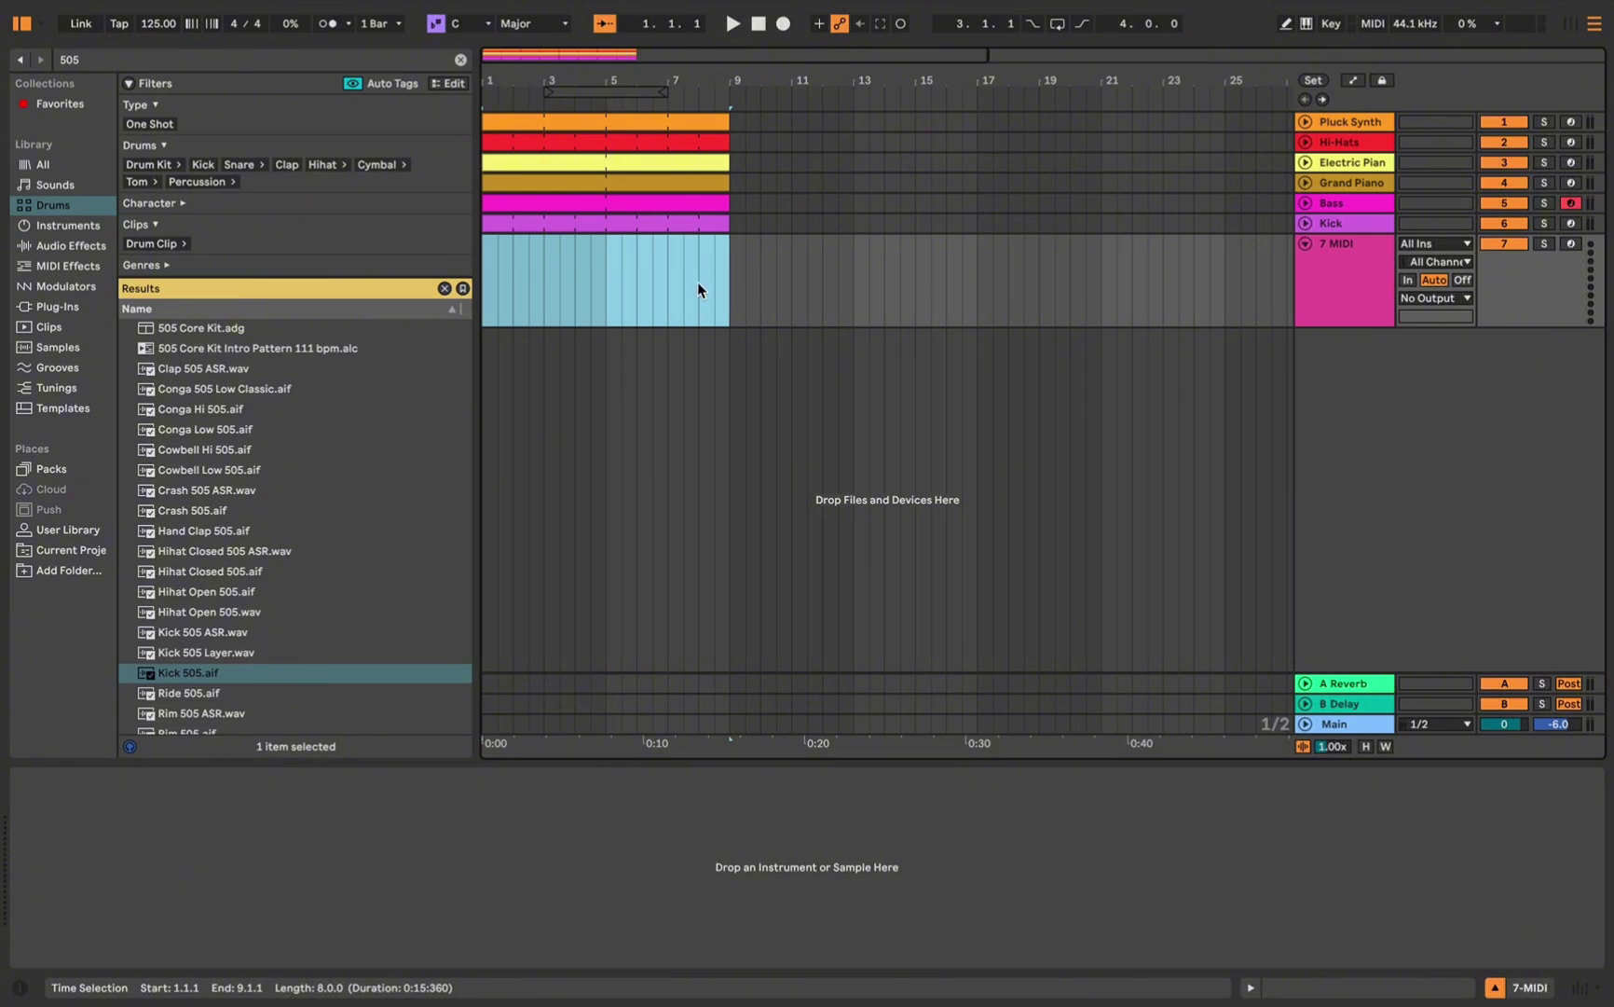
{"action": "right_click", "coordinate": [664, 282]}
{"action": "left_click", "coordinate": [802, 436]}
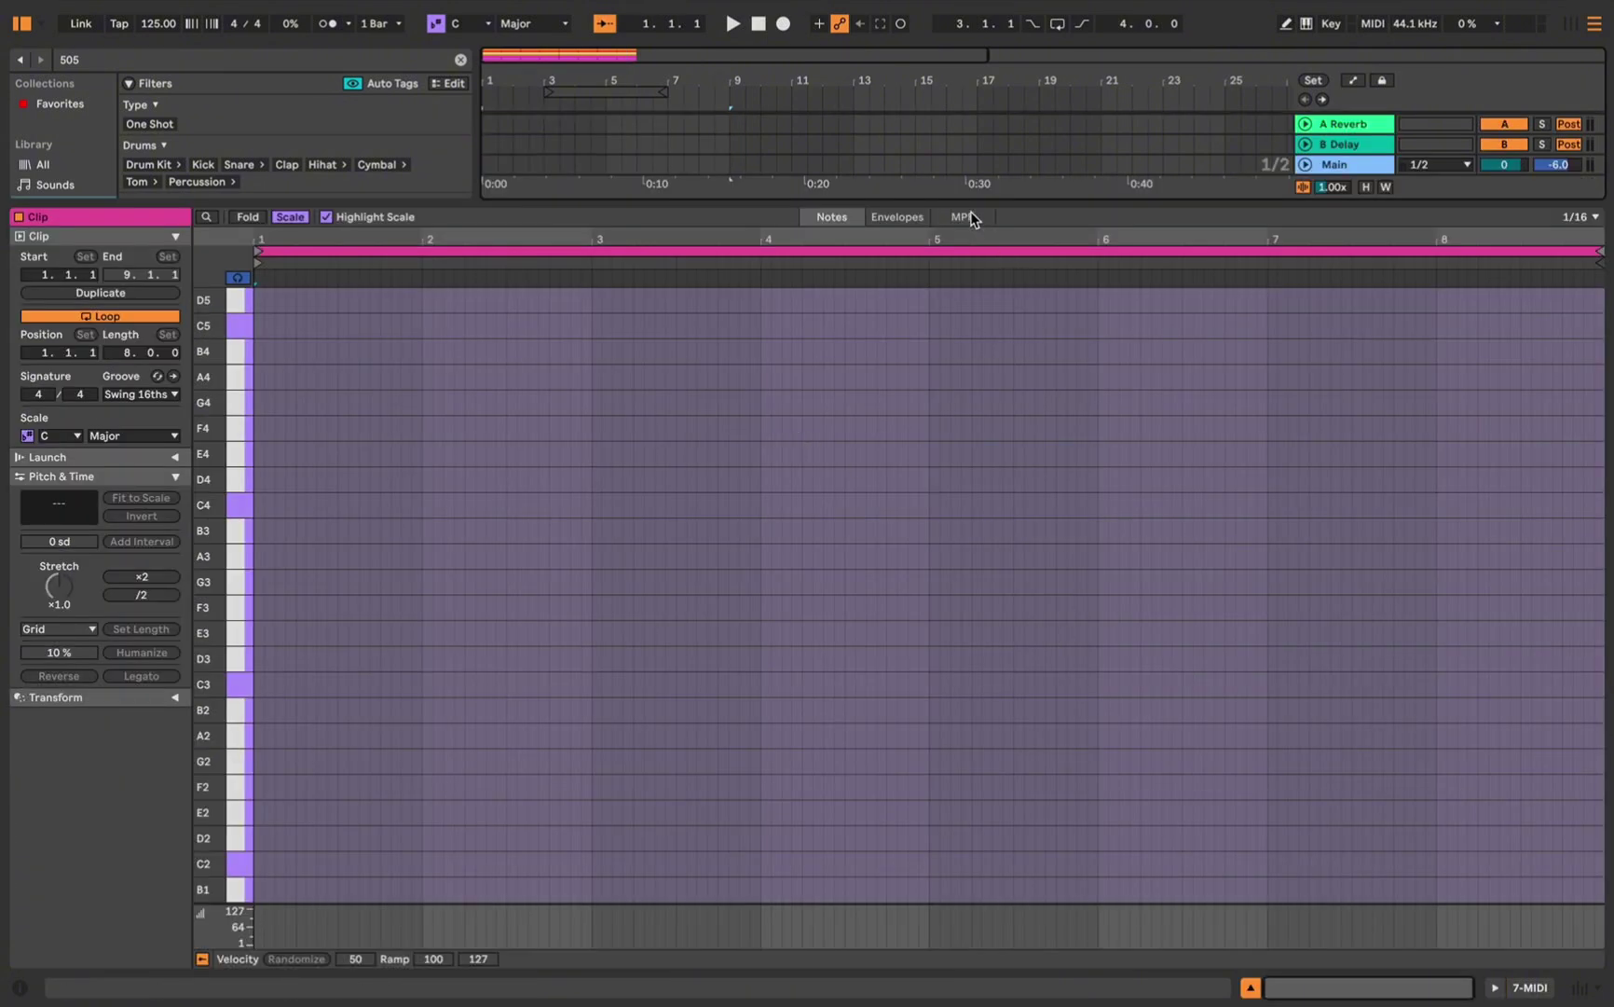
{"action": "left_click_drag", "start_coordinate": [966, 206], "coordinate": [972, 634]}
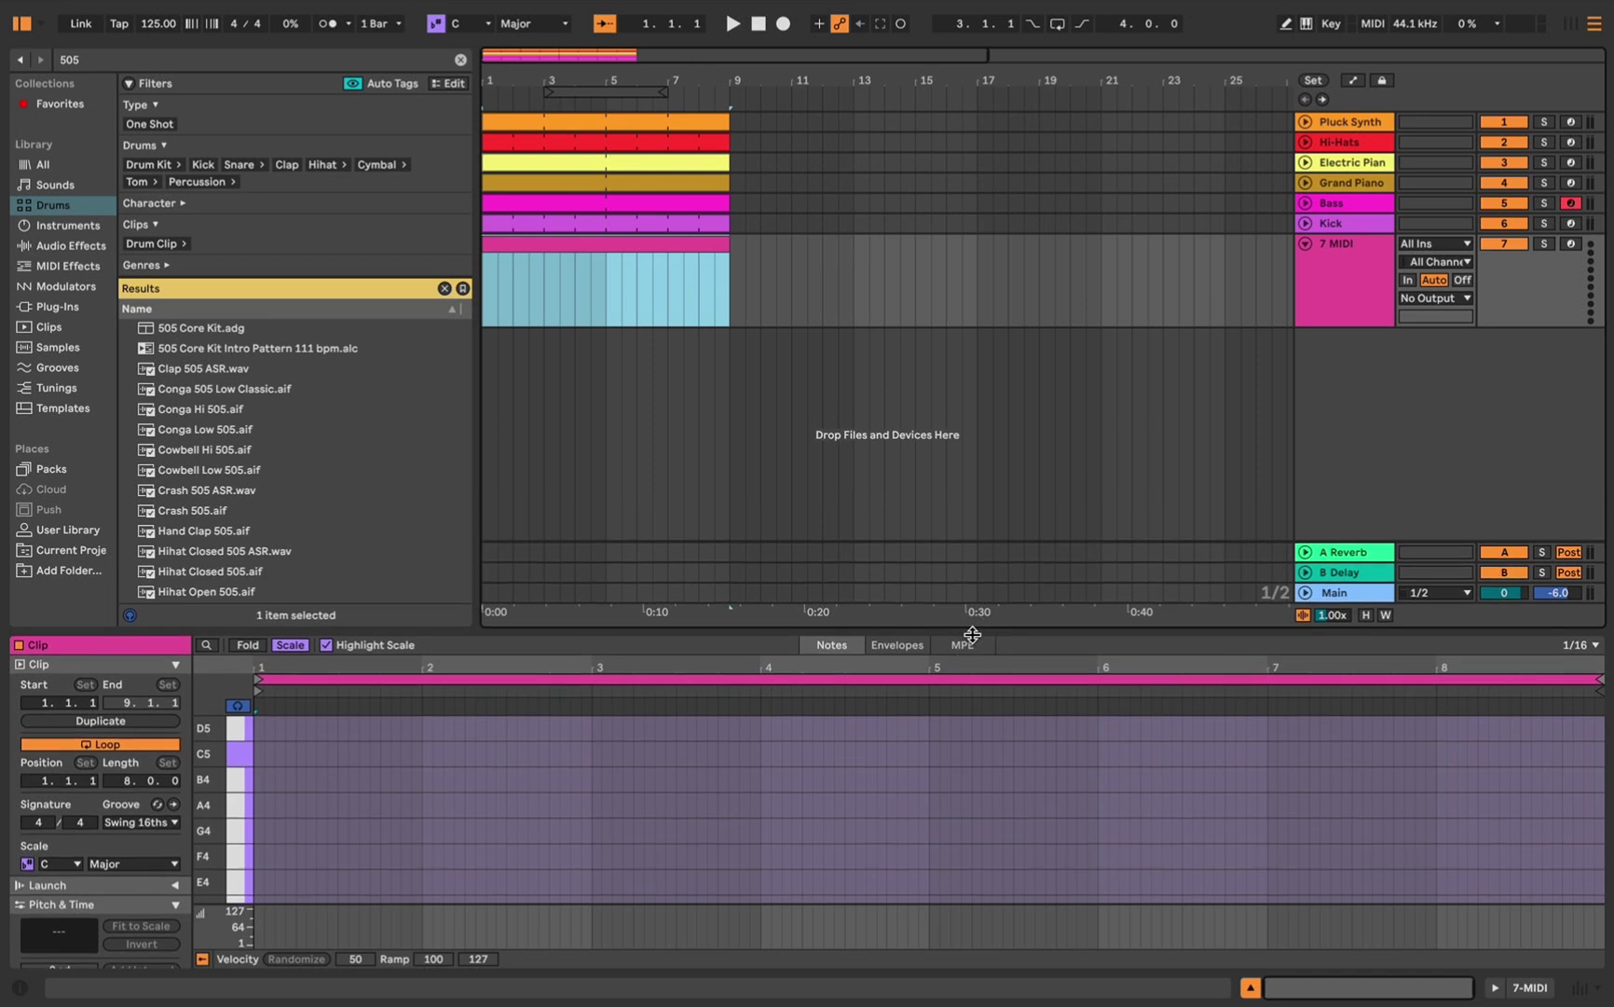
Search the library for "basic jun" and load Basic Jun Strings onto the seventh track
{"action": "key", "text": "ctrl+f"}
{"action": "type", "text": "basic"}
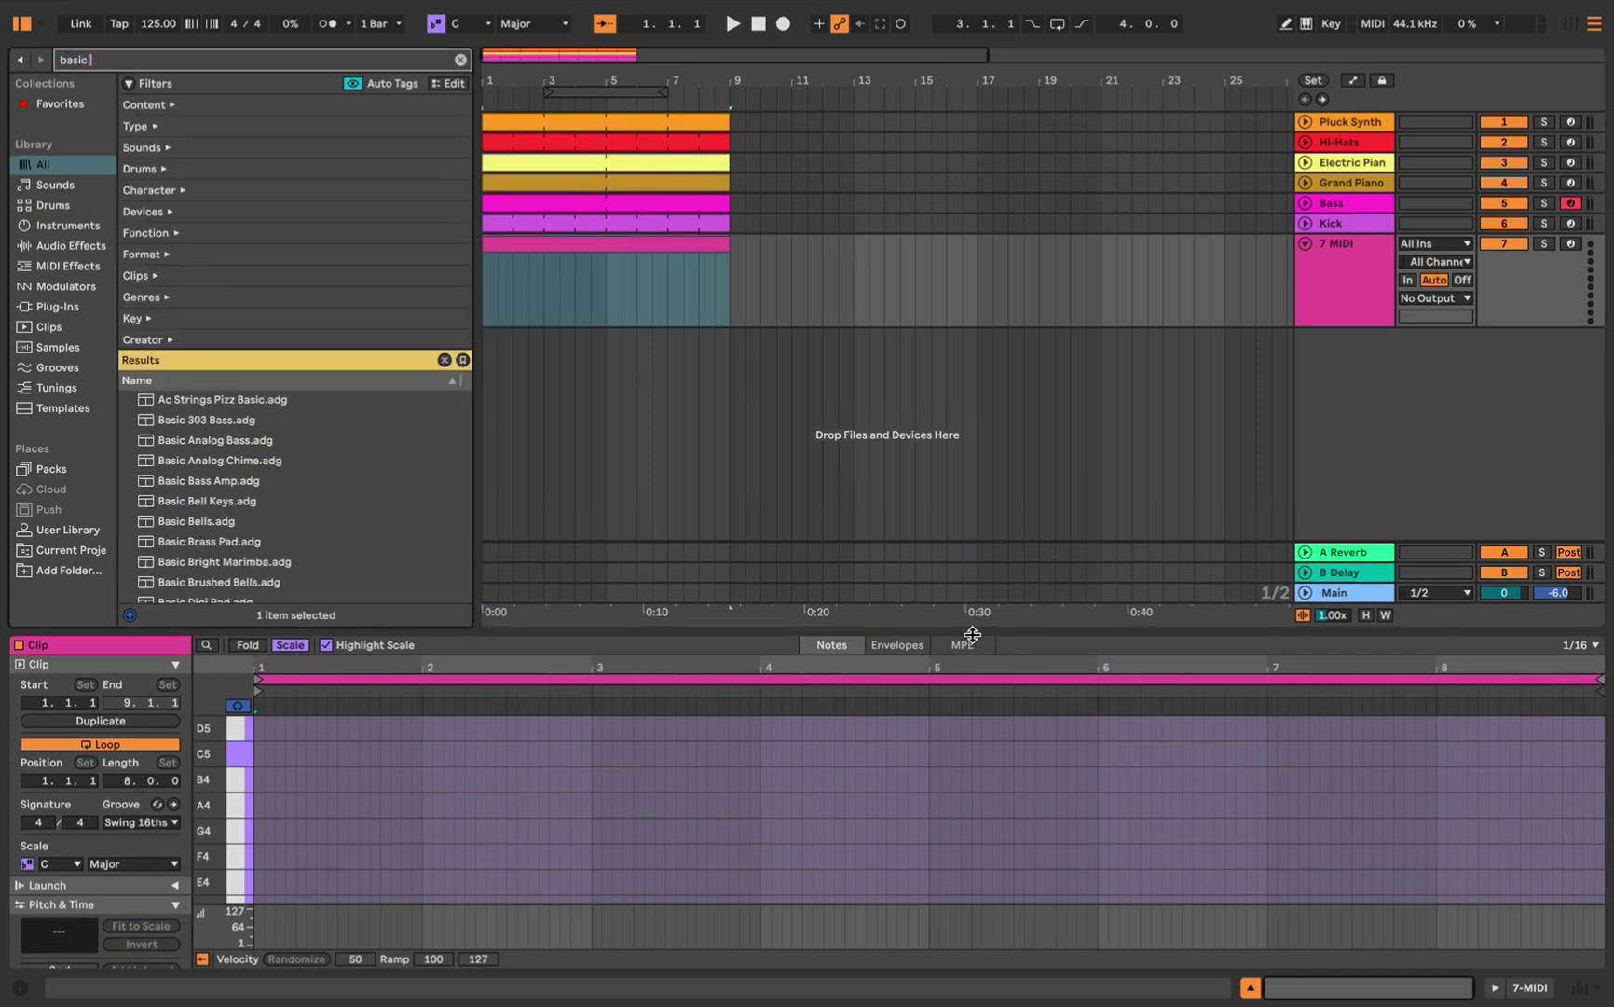
{"action": "type", "text": " jun"}
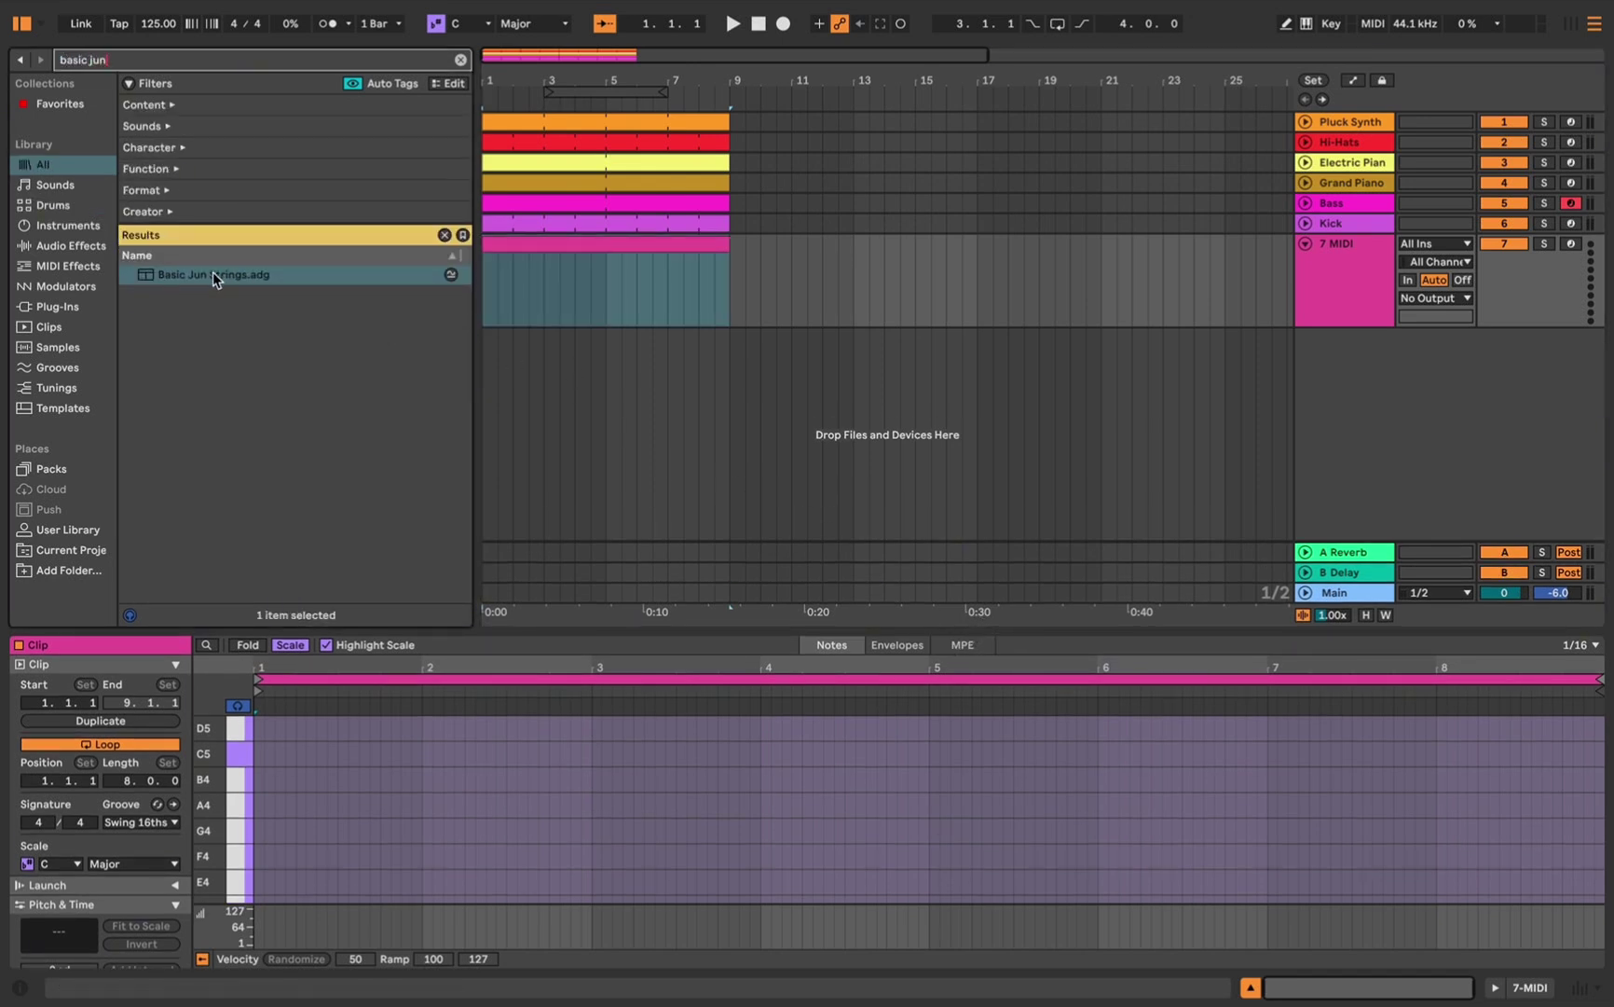
{"action": "left_click_drag", "start_coordinate": [212, 271], "coordinate": [601, 274]}
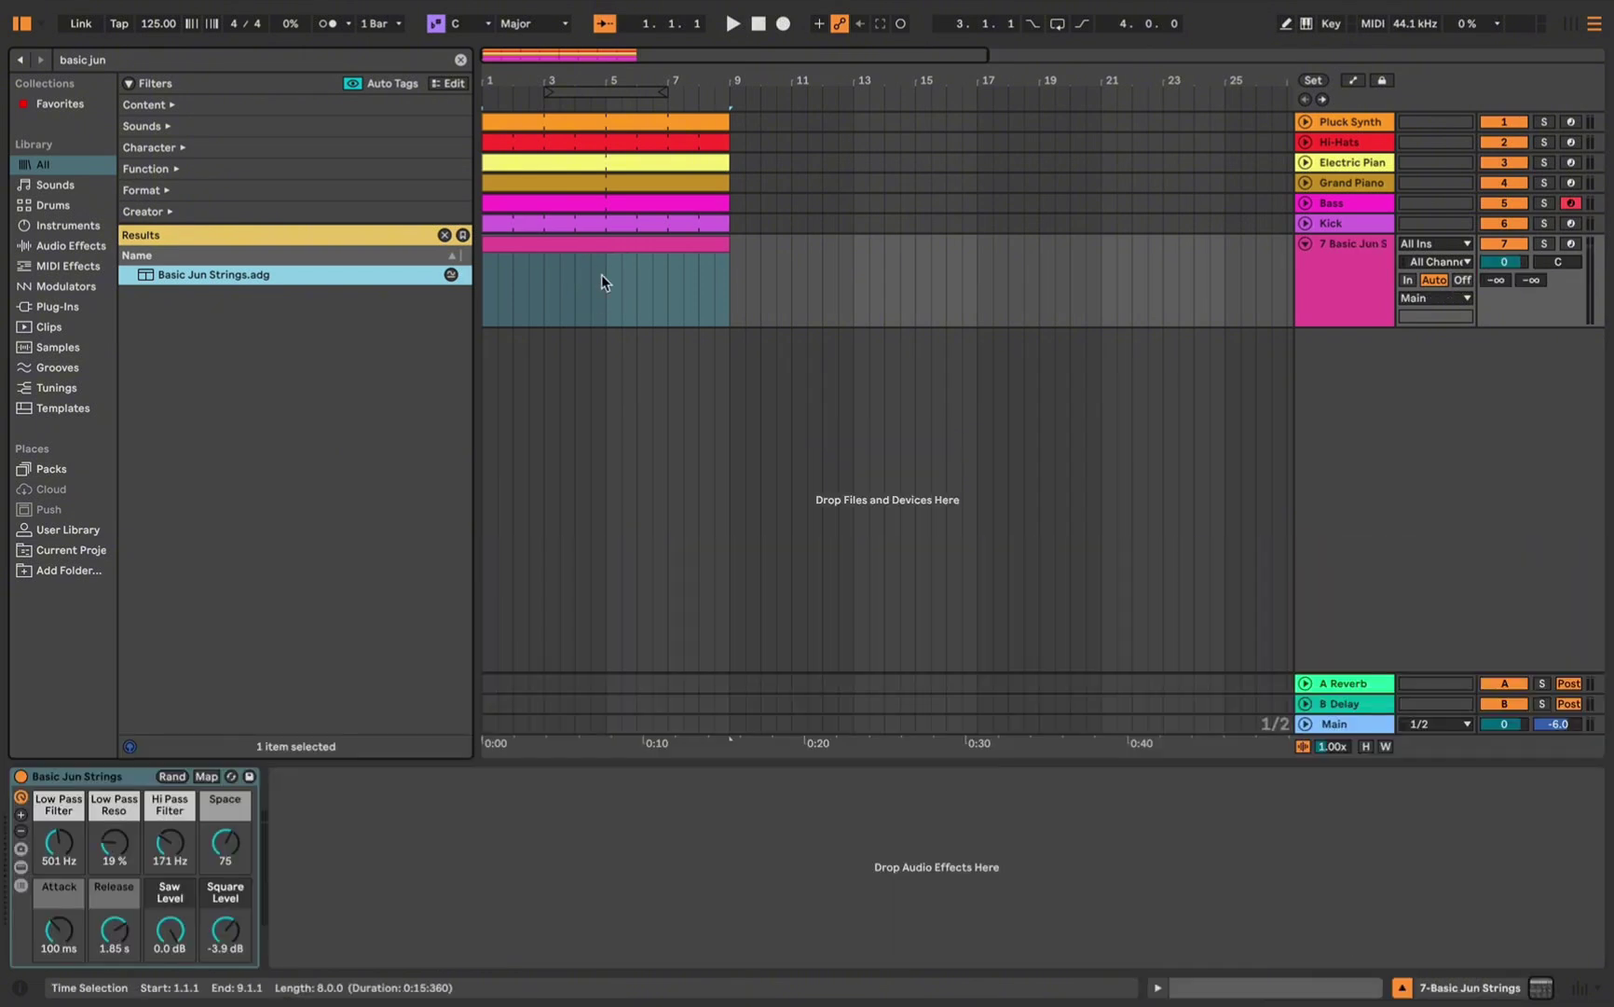
Rename the seventh track to Lead Synth
{"action": "right_click", "coordinate": [1334, 270]}
{"action": "left_click", "coordinate": [1430, 343]}
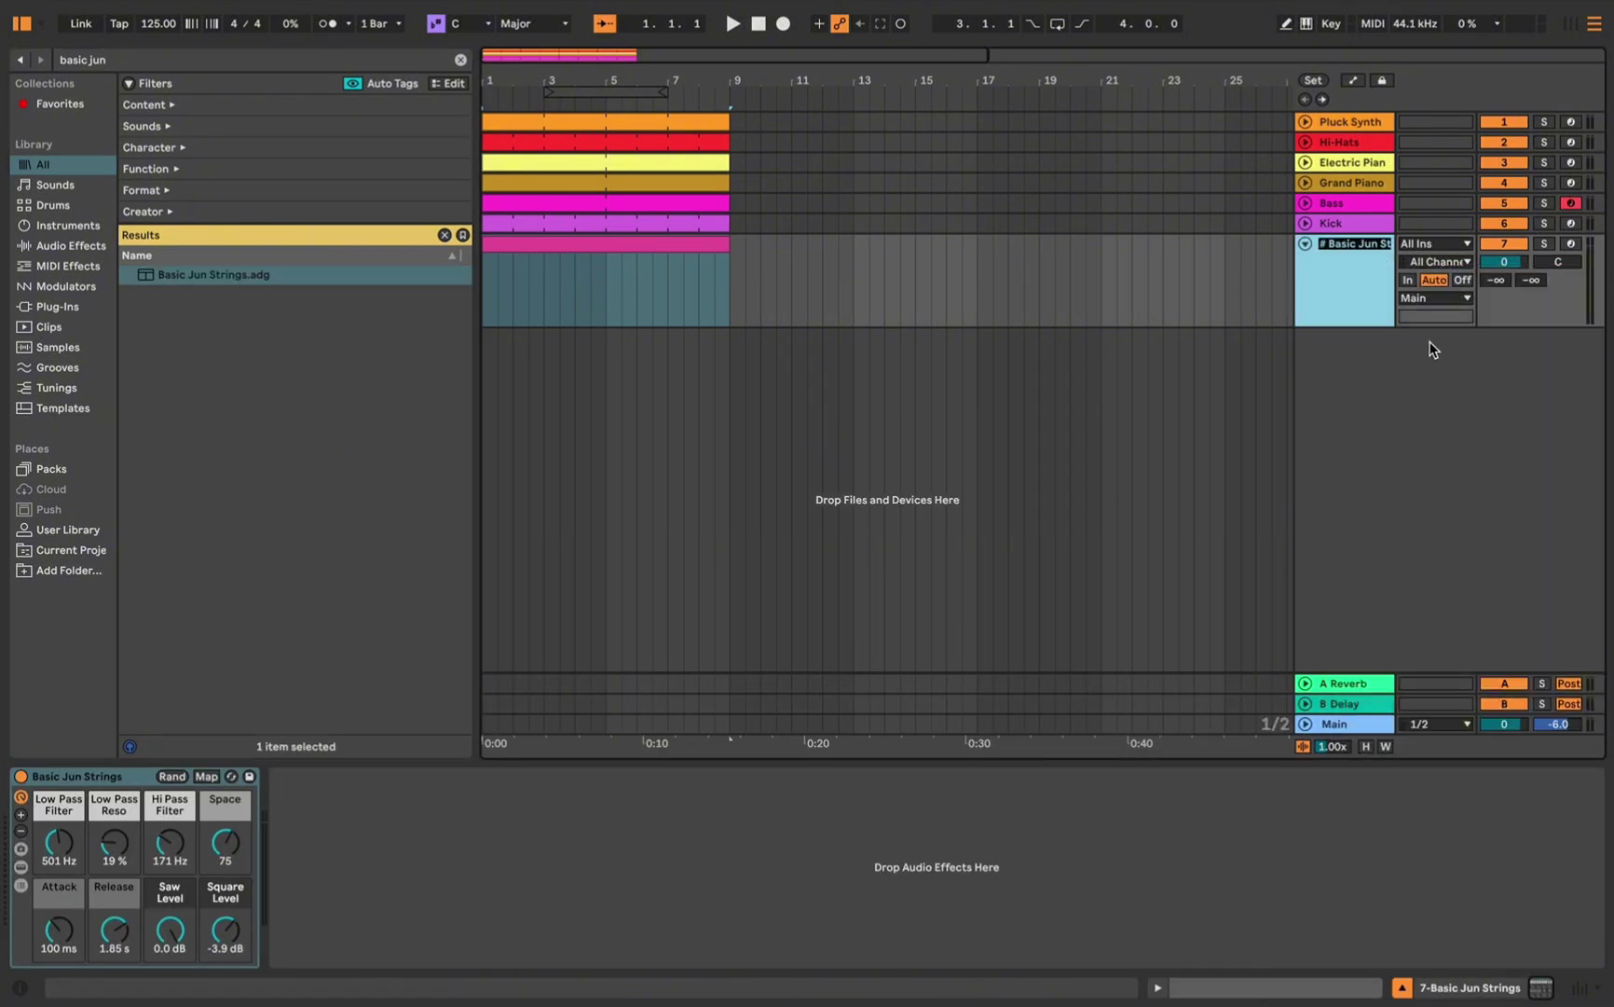
{"action": "type", "text": "Lead Synth"}
{"action": "key", "text": "Return"}
In the Lead Synth clip, add an eighth-note A4 at 1.3 and a one-beat E4 at 1.4
{"action": "key", "text": "ctrl+shift+m"}
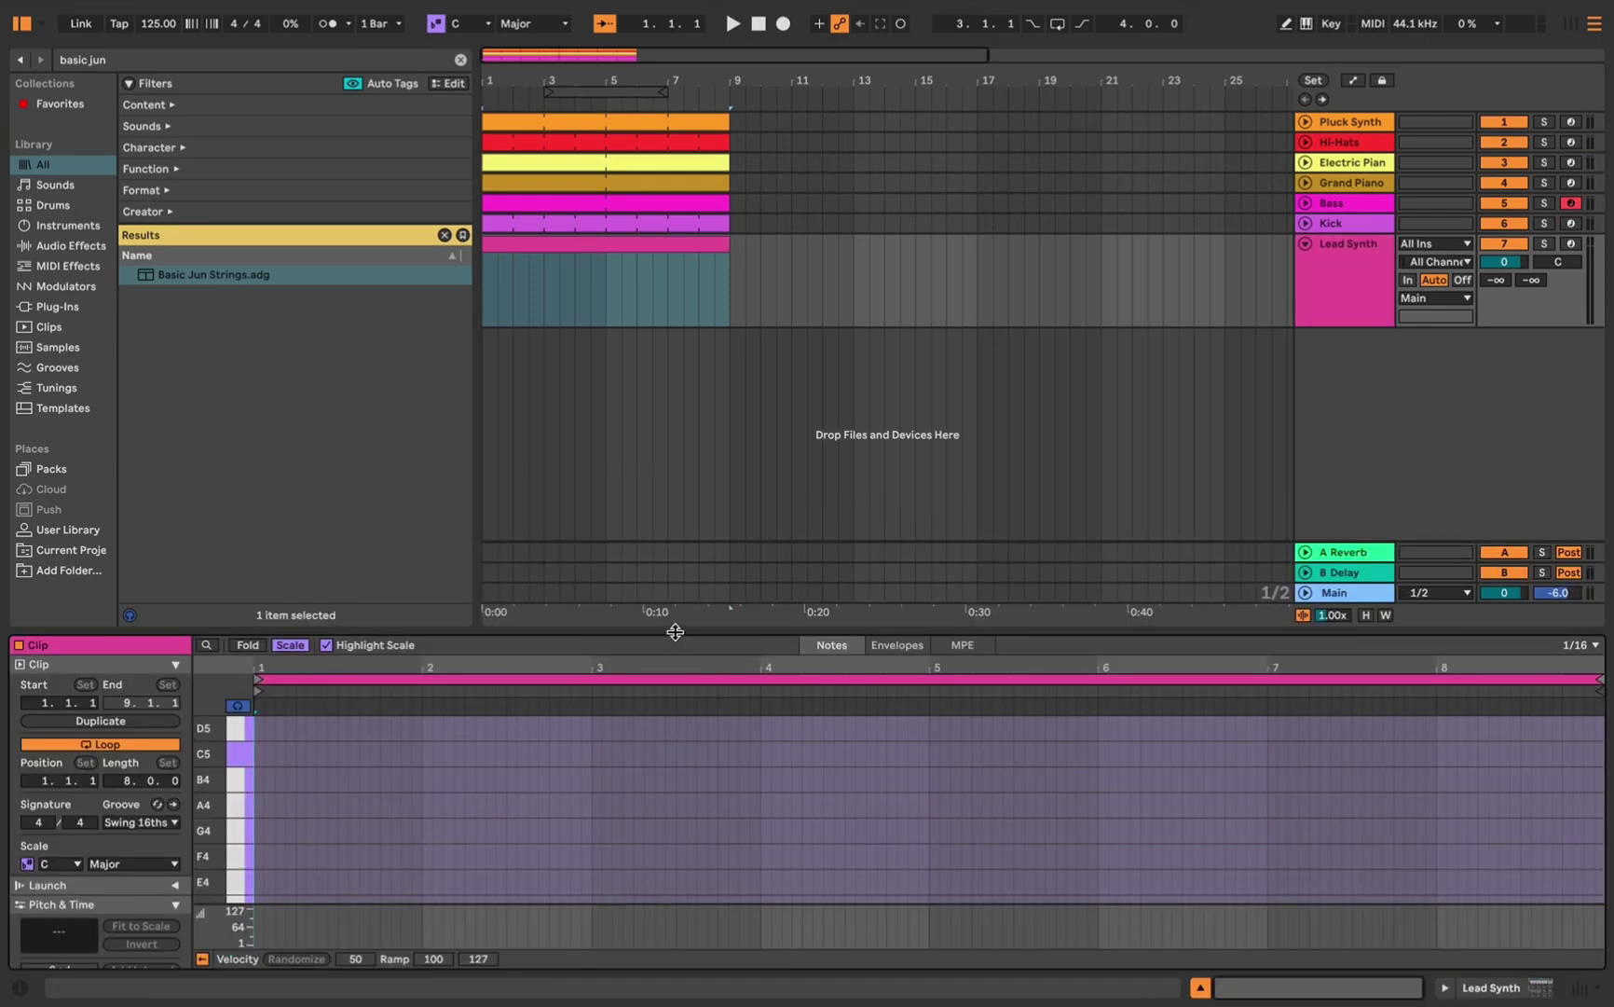
{"action": "left_click_drag", "start_coordinate": [670, 629], "coordinate": [706, 371]}
{"action": "double_click", "coordinate": [498, 590]}
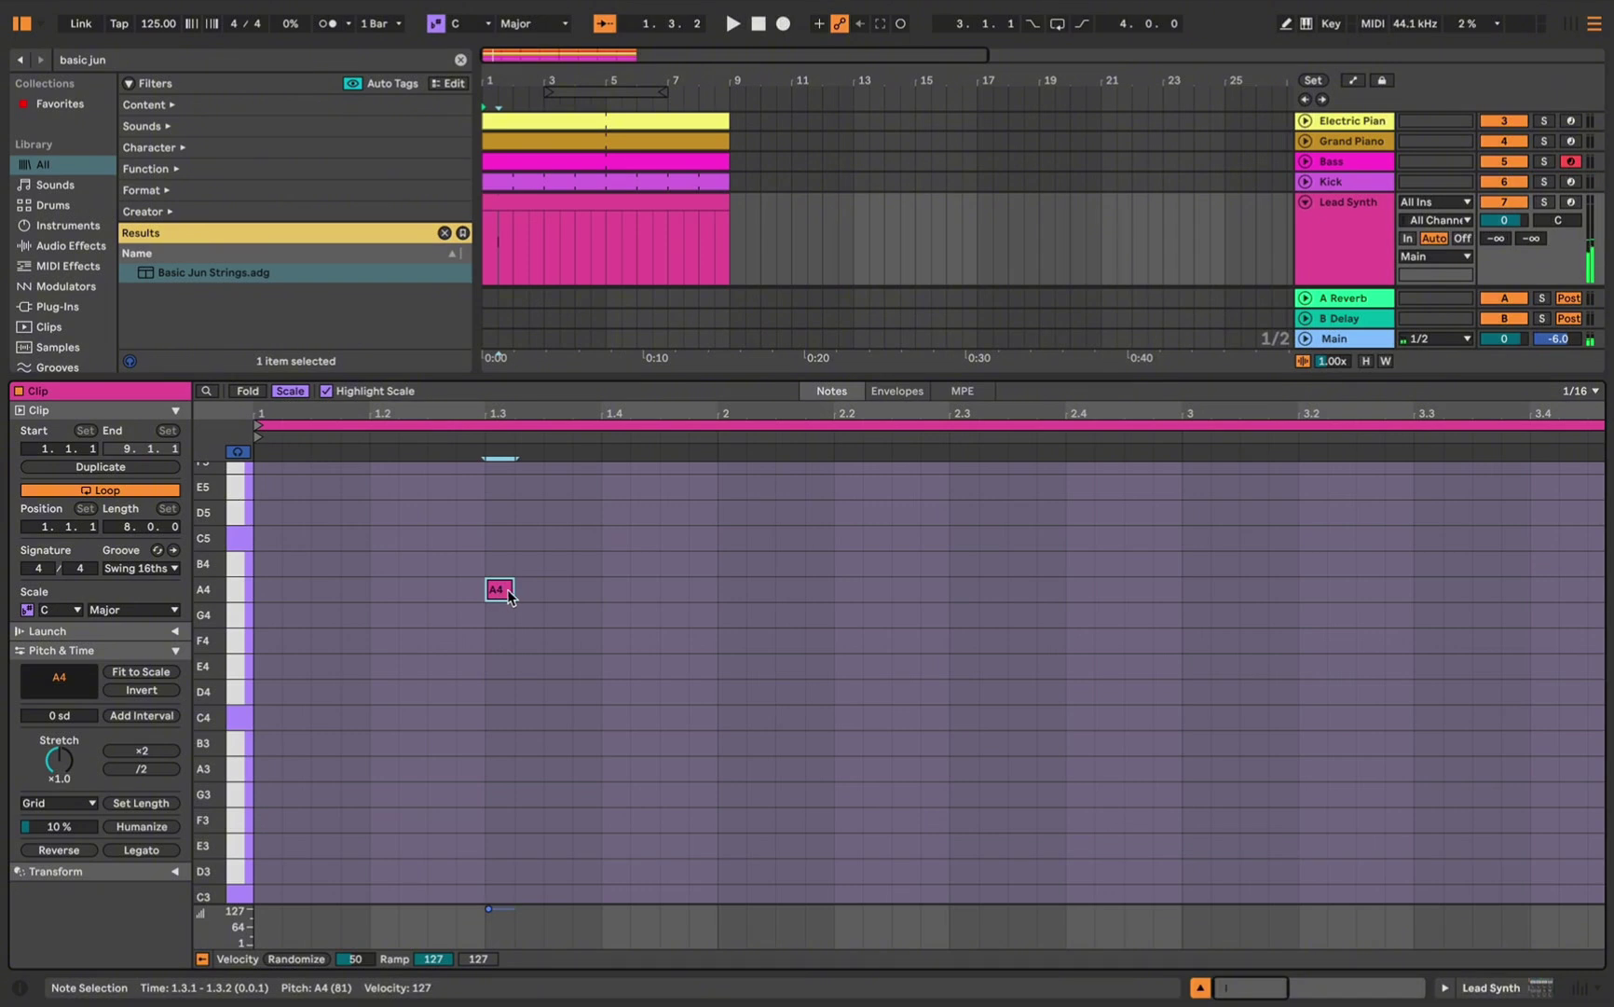
{"action": "left_click_drag", "start_coordinate": [513, 589], "coordinate": [544, 589]}
{"action": "left_click", "coordinate": [613, 671]}
{"action": "double_click", "coordinate": [612, 671]}
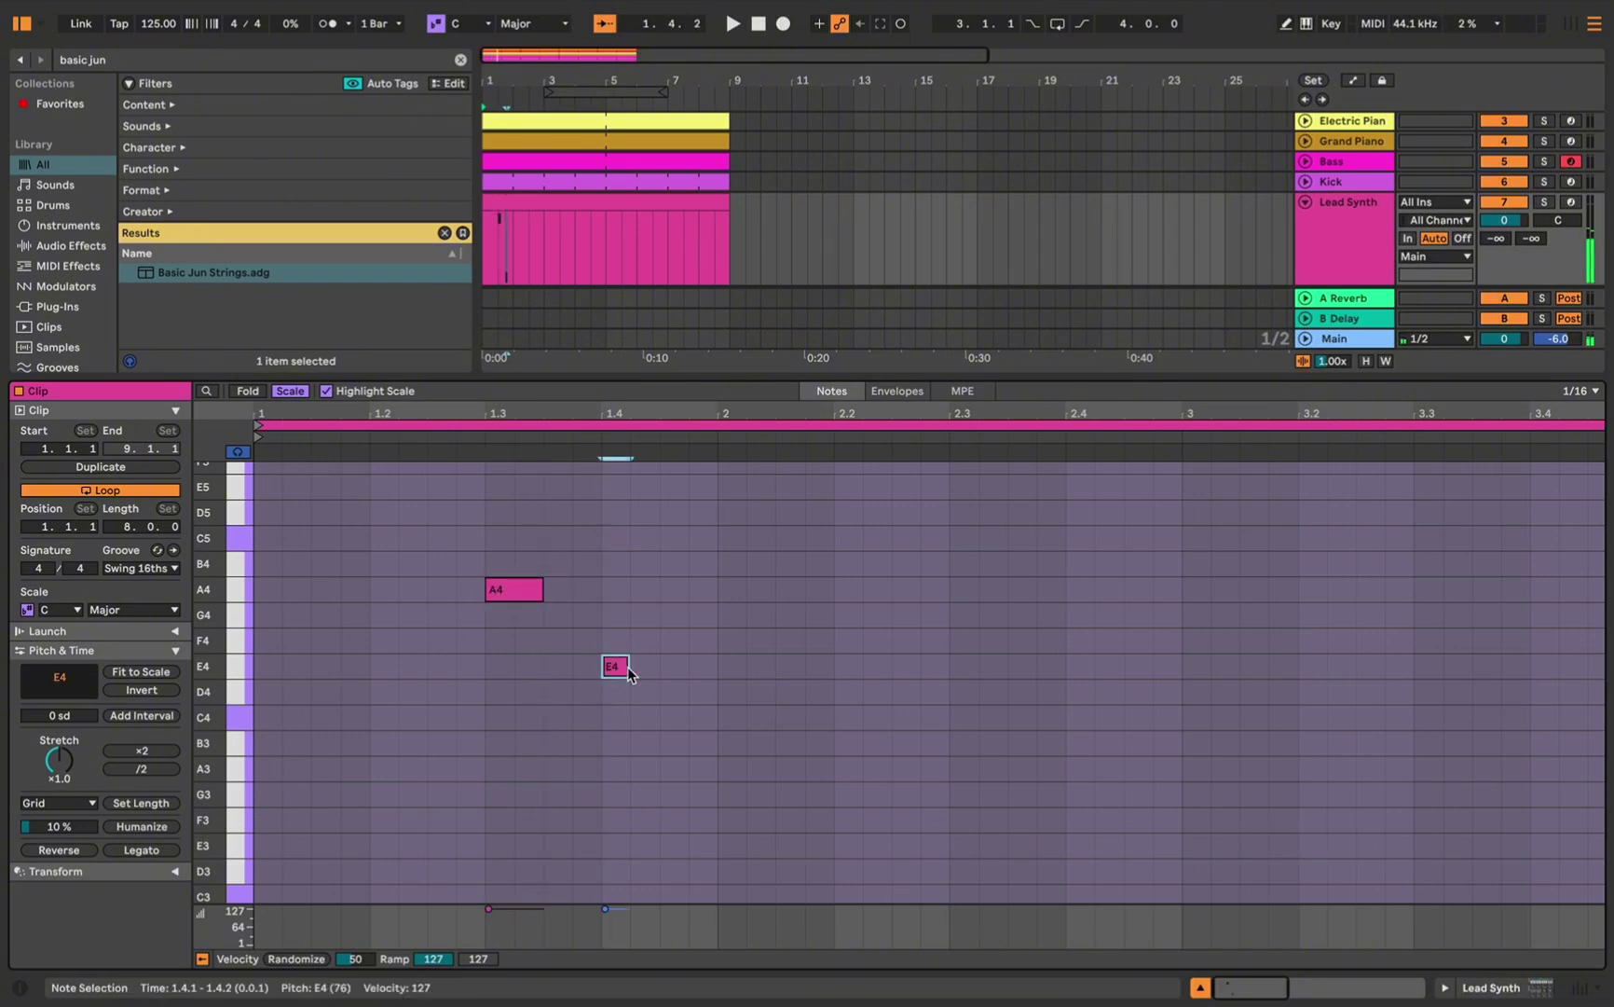
{"action": "left_click_drag", "start_coordinate": [625, 665], "coordinate": [716, 665]}
Add an E4 three sixteenths long at 3.3 and a one-beat G4 at 3.4 to the Lead Synth clip
{"action": "scroll", "coordinate": [839, 668], "scroll_direction": "right", "scroll_amount": 5}
{"action": "double_click", "coordinate": [993, 668]}
{"action": "left_click_drag", "start_coordinate": [1014, 669], "coordinate": [1067, 671]}
{"action": "double_click", "coordinate": [1109, 617]}
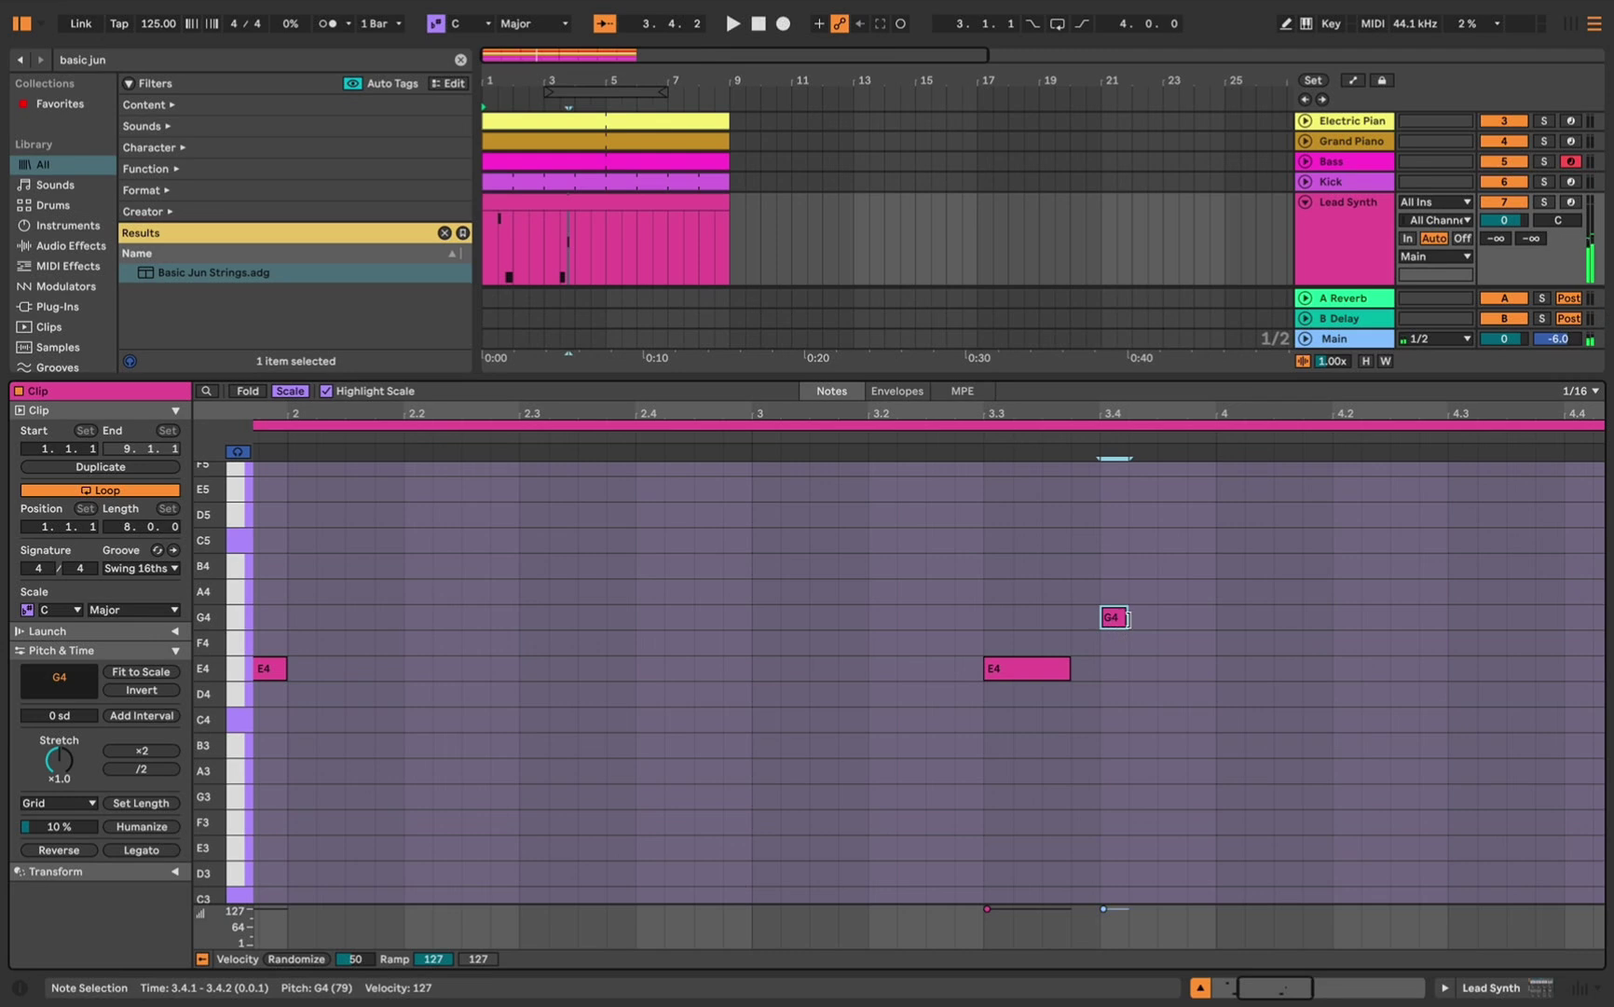
{"action": "left_click_drag", "start_coordinate": [1127, 617], "coordinate": [1214, 619]}
Shorten the Lead Synth clip's loop to four bars and play the arrangement
{"action": "scroll", "coordinate": [1212, 619], "scroll_direction": "down", "scroll_amount": 5}
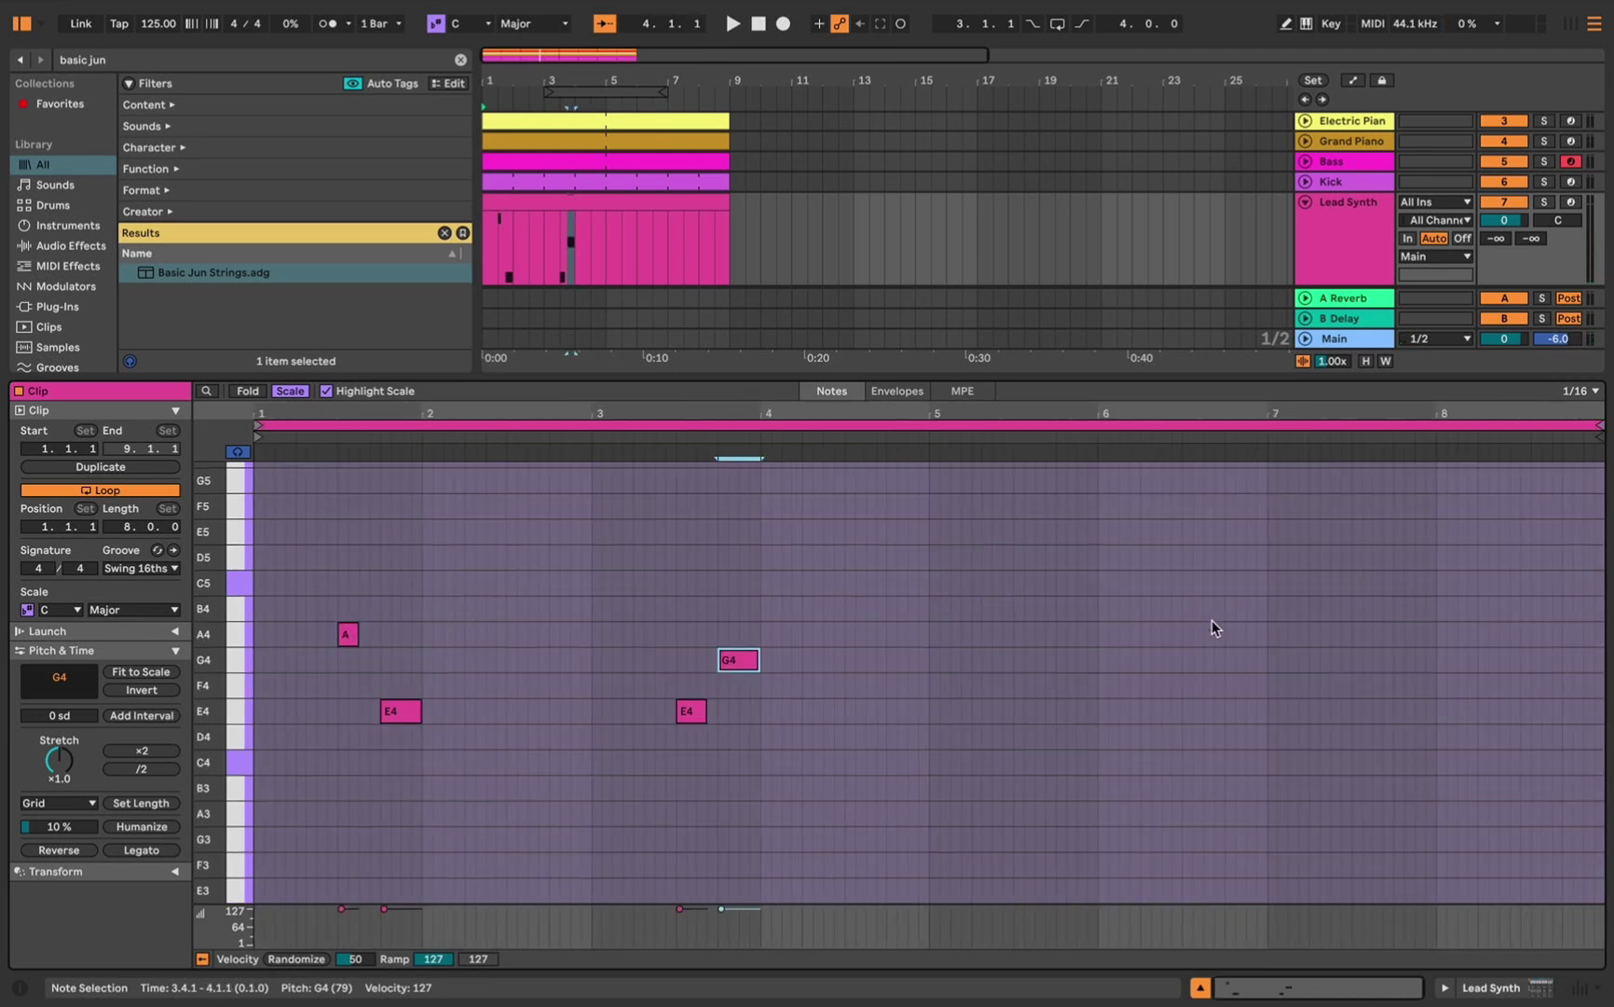
{"action": "left_click", "coordinate": [1212, 619]}
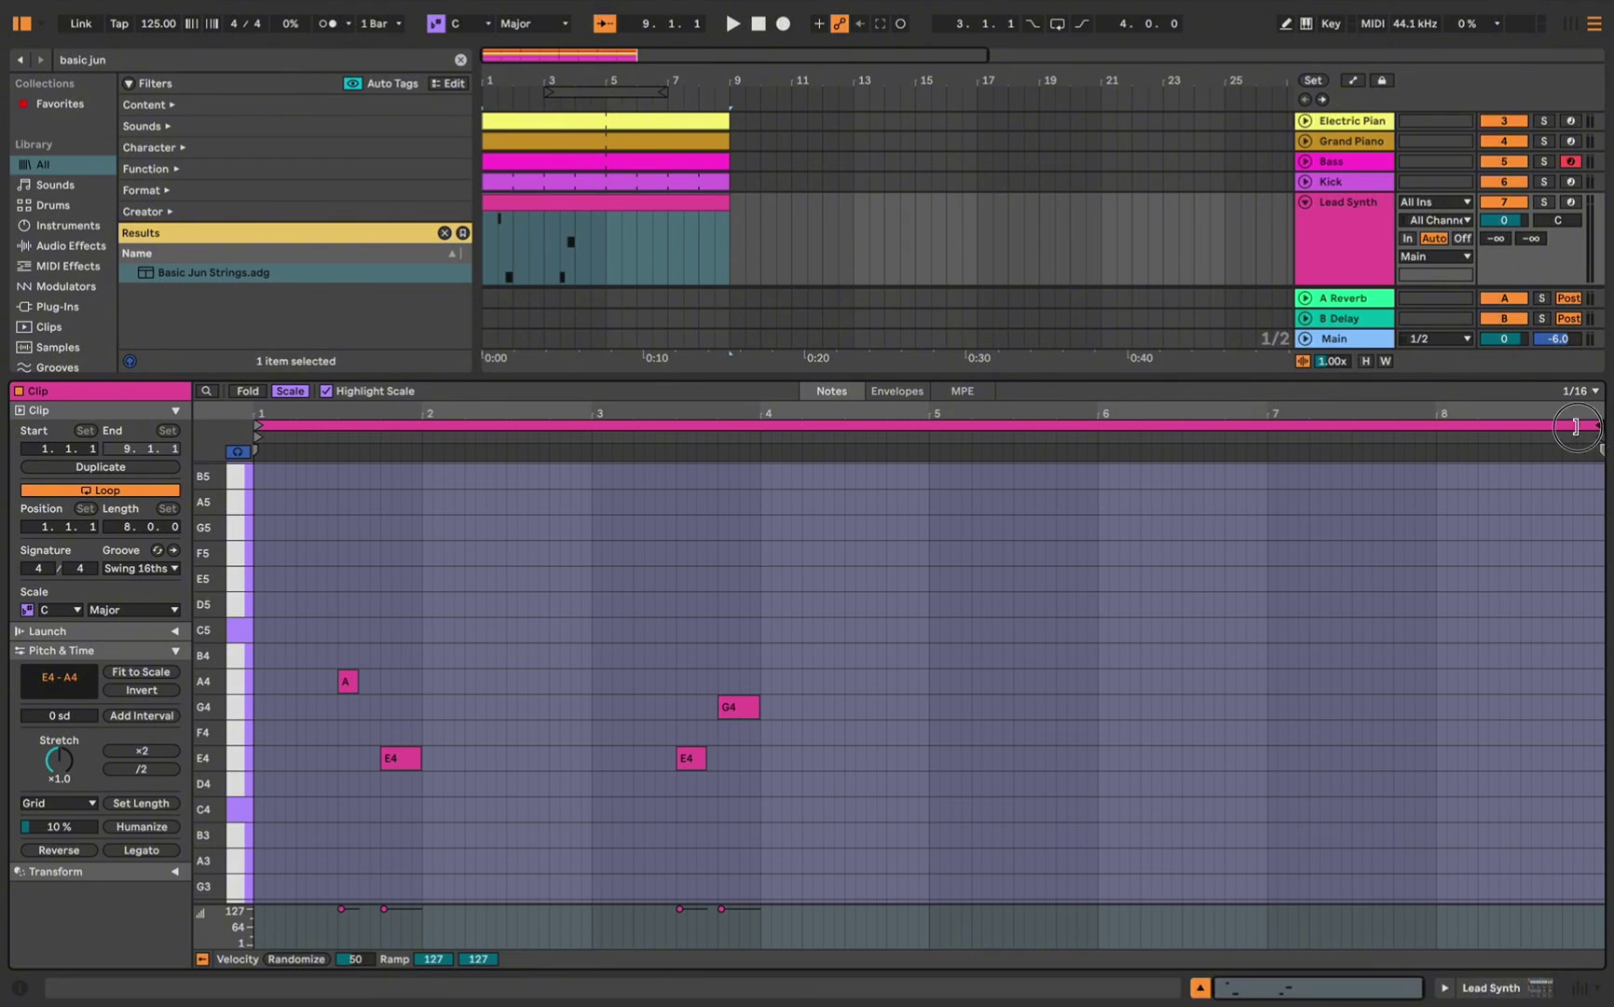
{"action": "mouse_move", "coordinate": [1594, 427]}
{"action": "left_mouse_down"}
{"action": "mouse_move", "coordinate": [954, 429]}
{"action": "mouse_move", "coordinate": [931, 485]}
{"action": "left_mouse_up"}
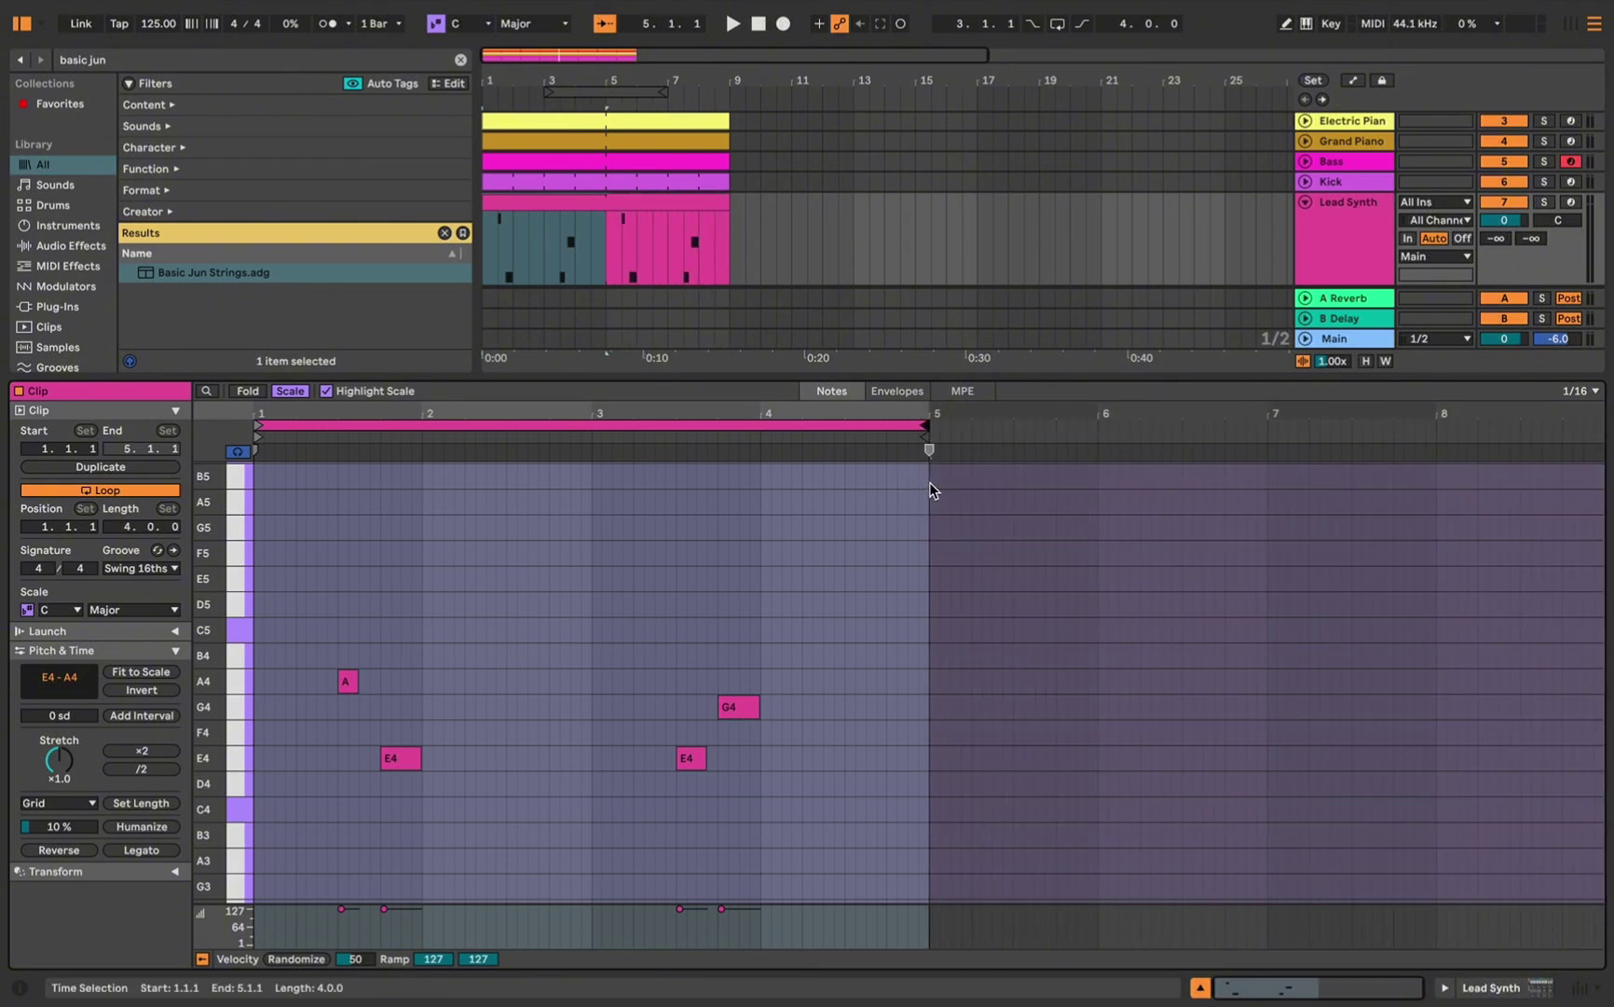
{"action": "key", "text": "space"}
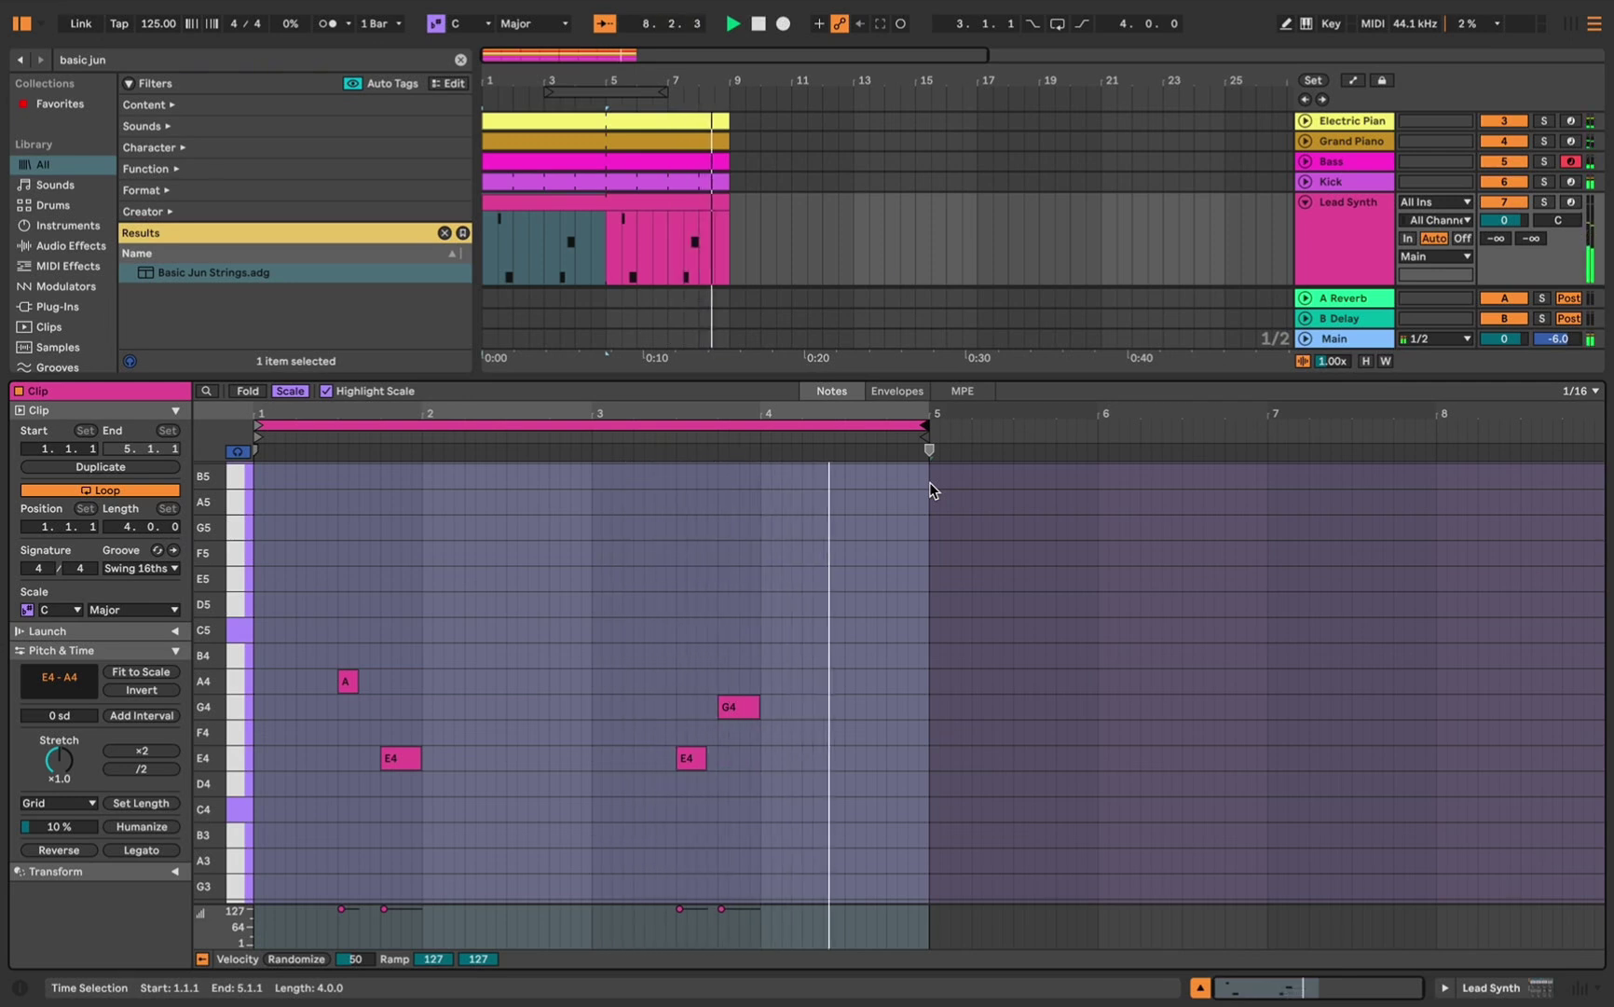
On Jun Strings, set Low Pass 3.57 kHz, Hi Pass 275 Hz, Space 127, Attack 159 ms, Release 1.76 s, Saw Level -6.2 dB, Square Level 0.0 dB
{"action": "left_click", "coordinate": [1510, 990]}
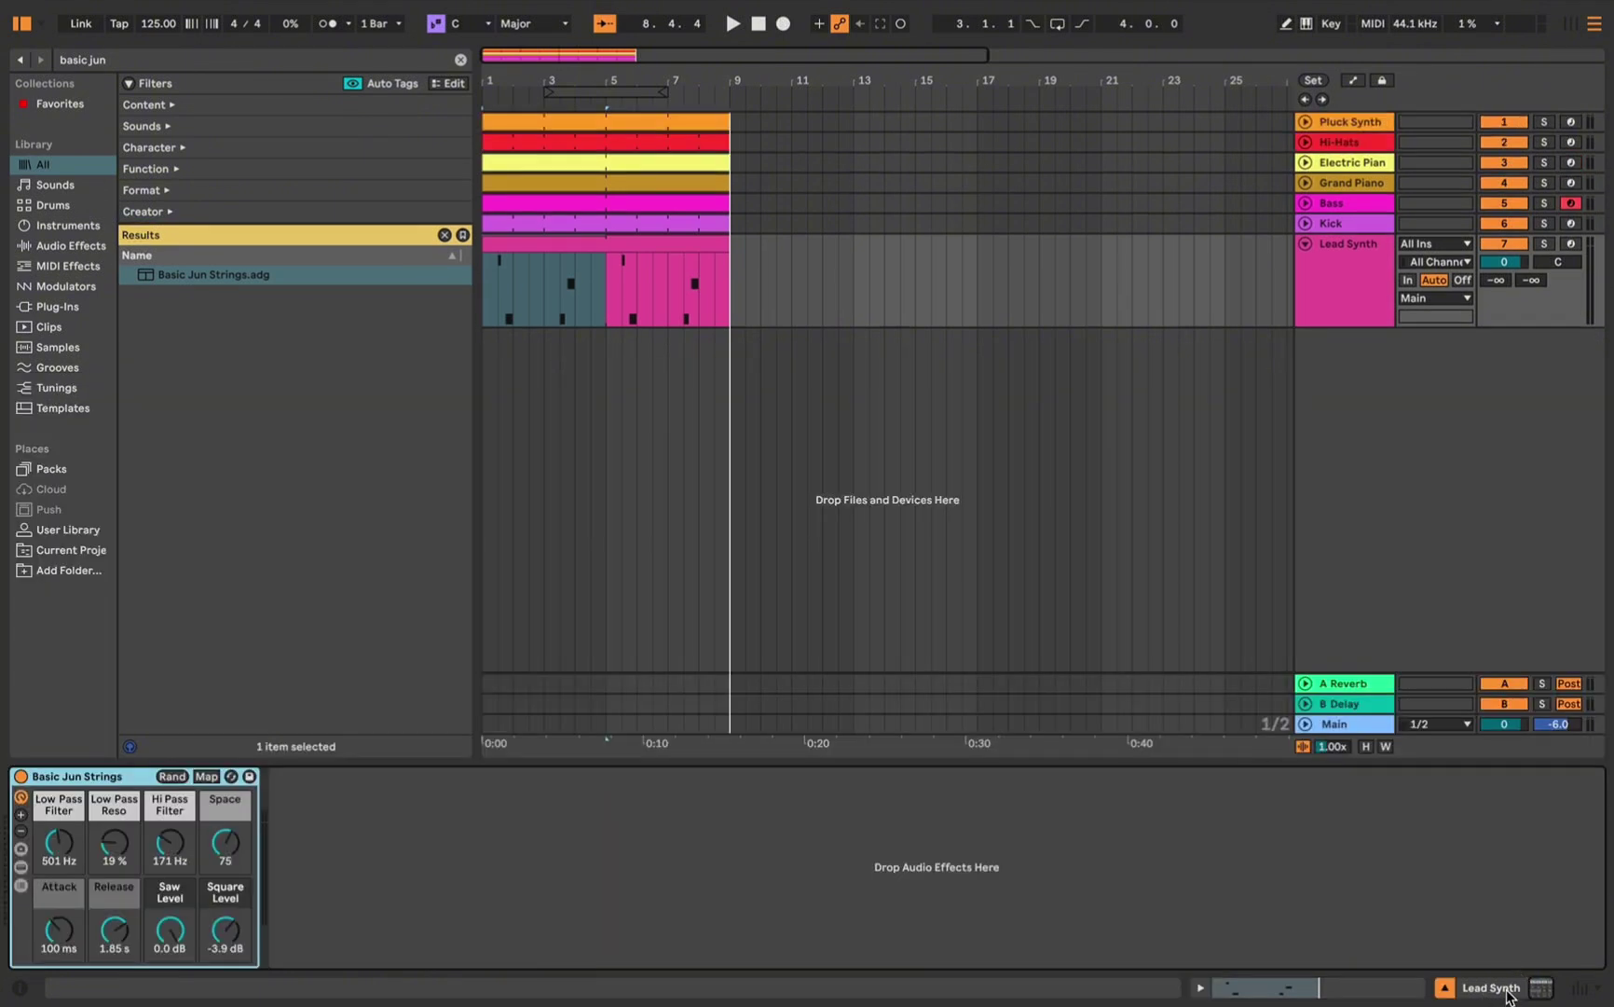
{"action": "left_click", "coordinate": [54, 850]}
{"action": "left_click_drag", "start_coordinate": [54, 850], "coordinate": [54, 821]}
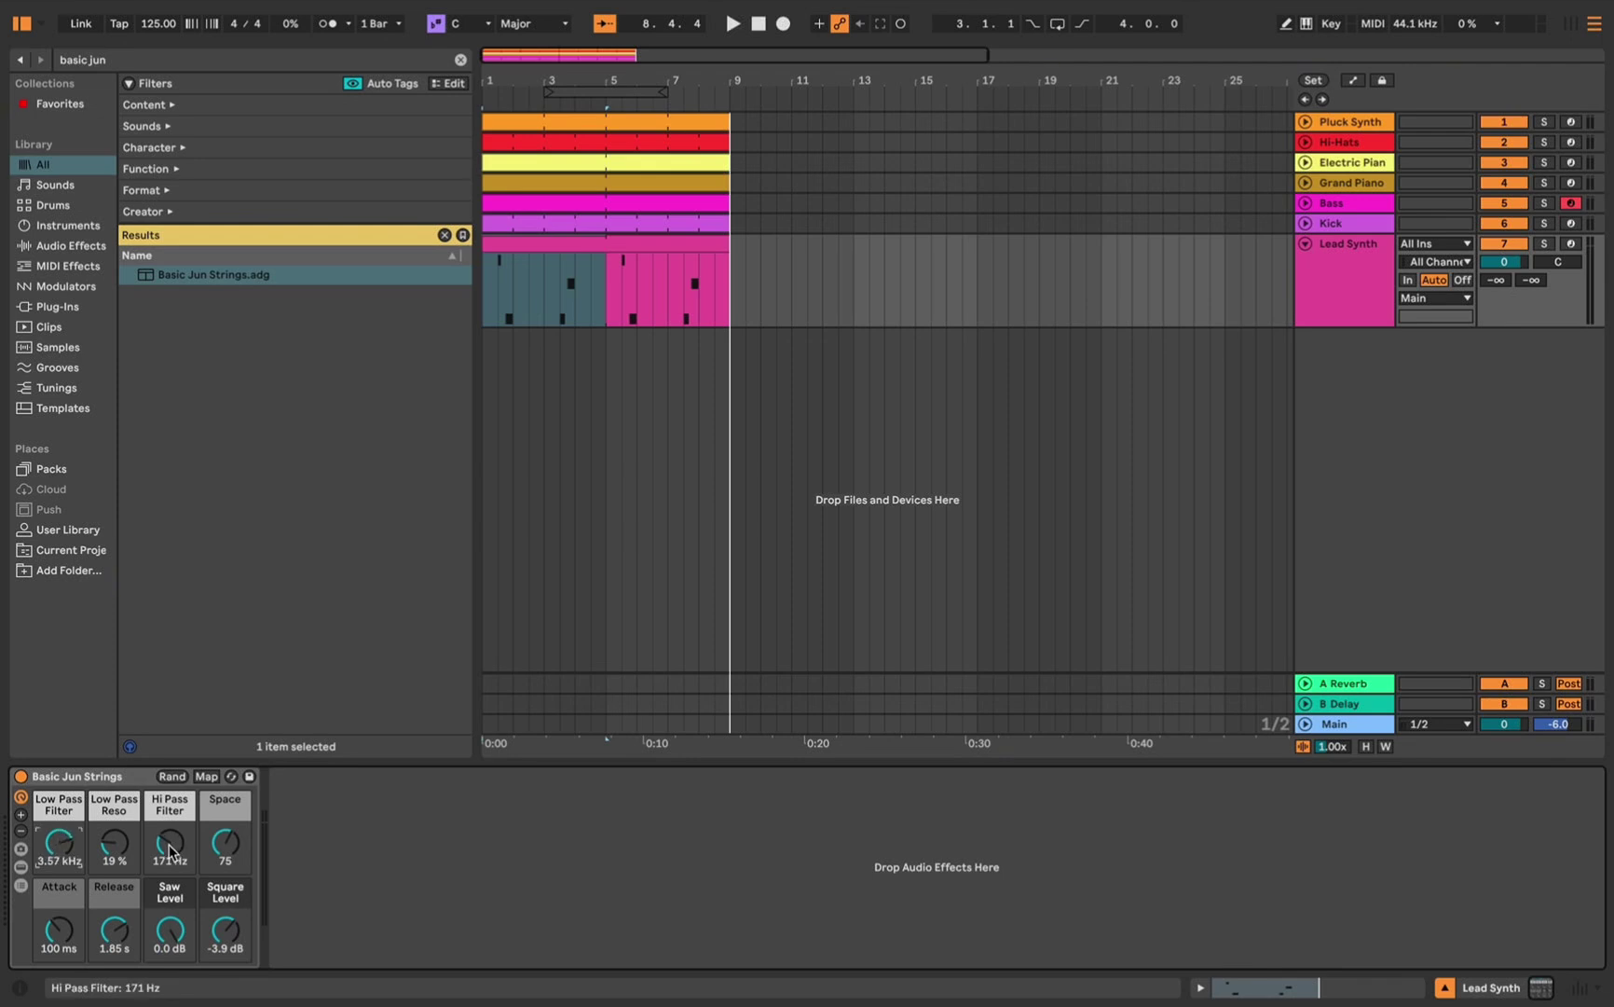
{"action": "left_click_drag", "start_coordinate": [170, 850], "coordinate": [226, 881]}
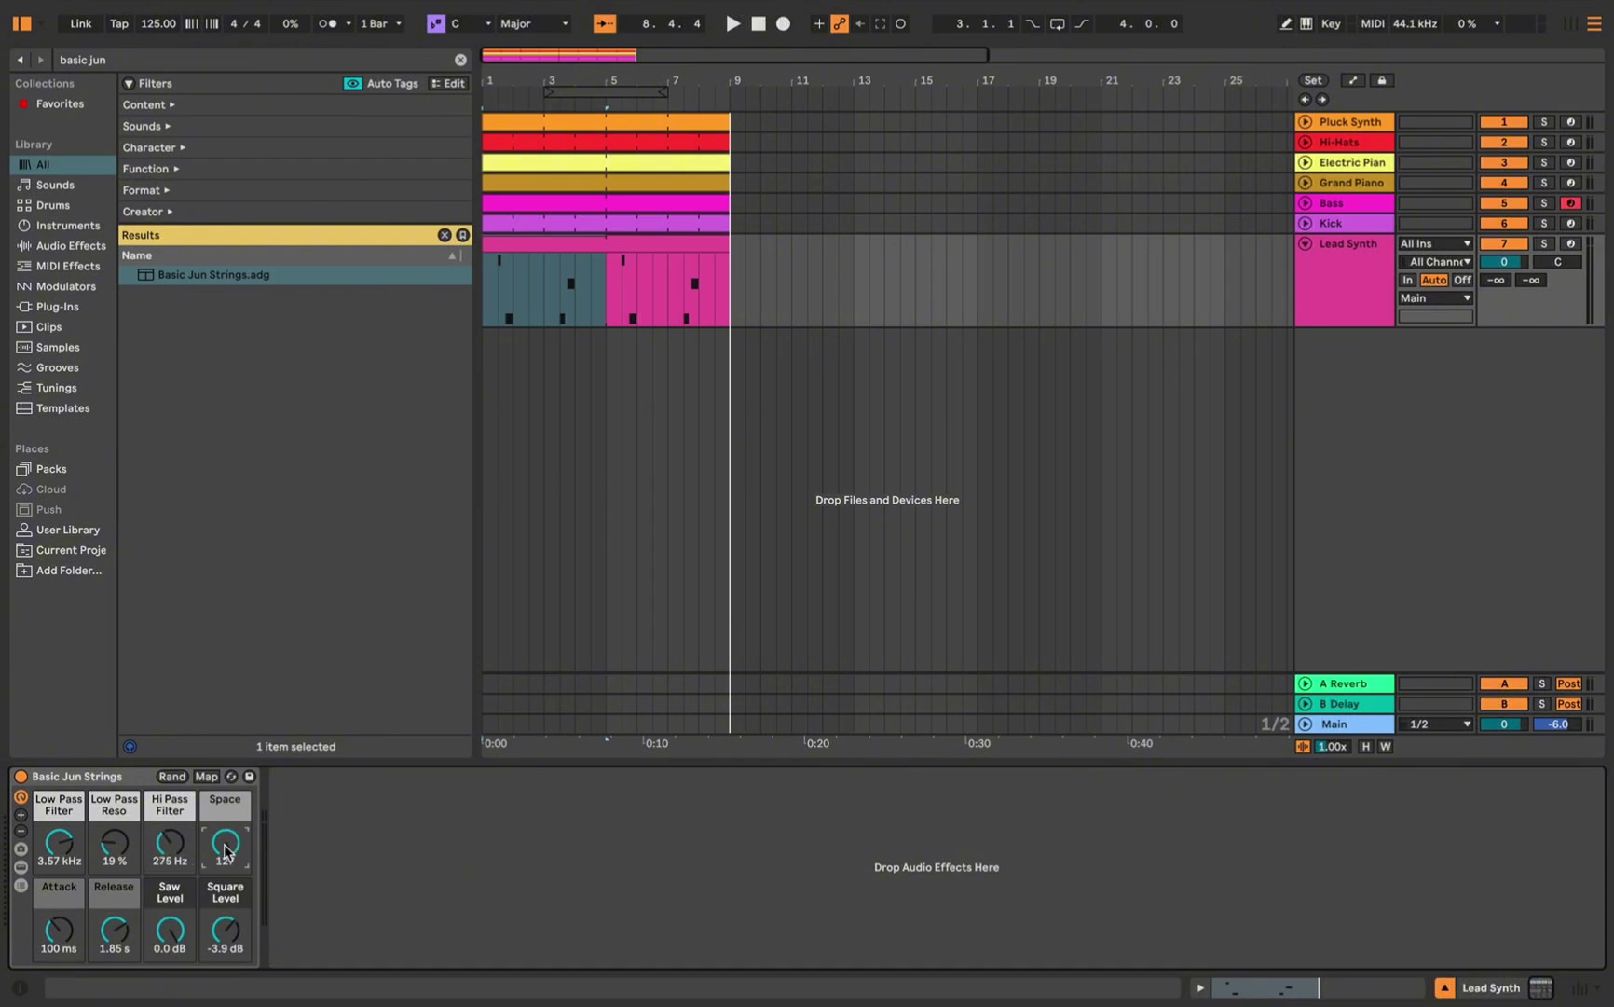
{"action": "left_click_drag", "start_coordinate": [76, 968], "coordinate": [169, 946]}
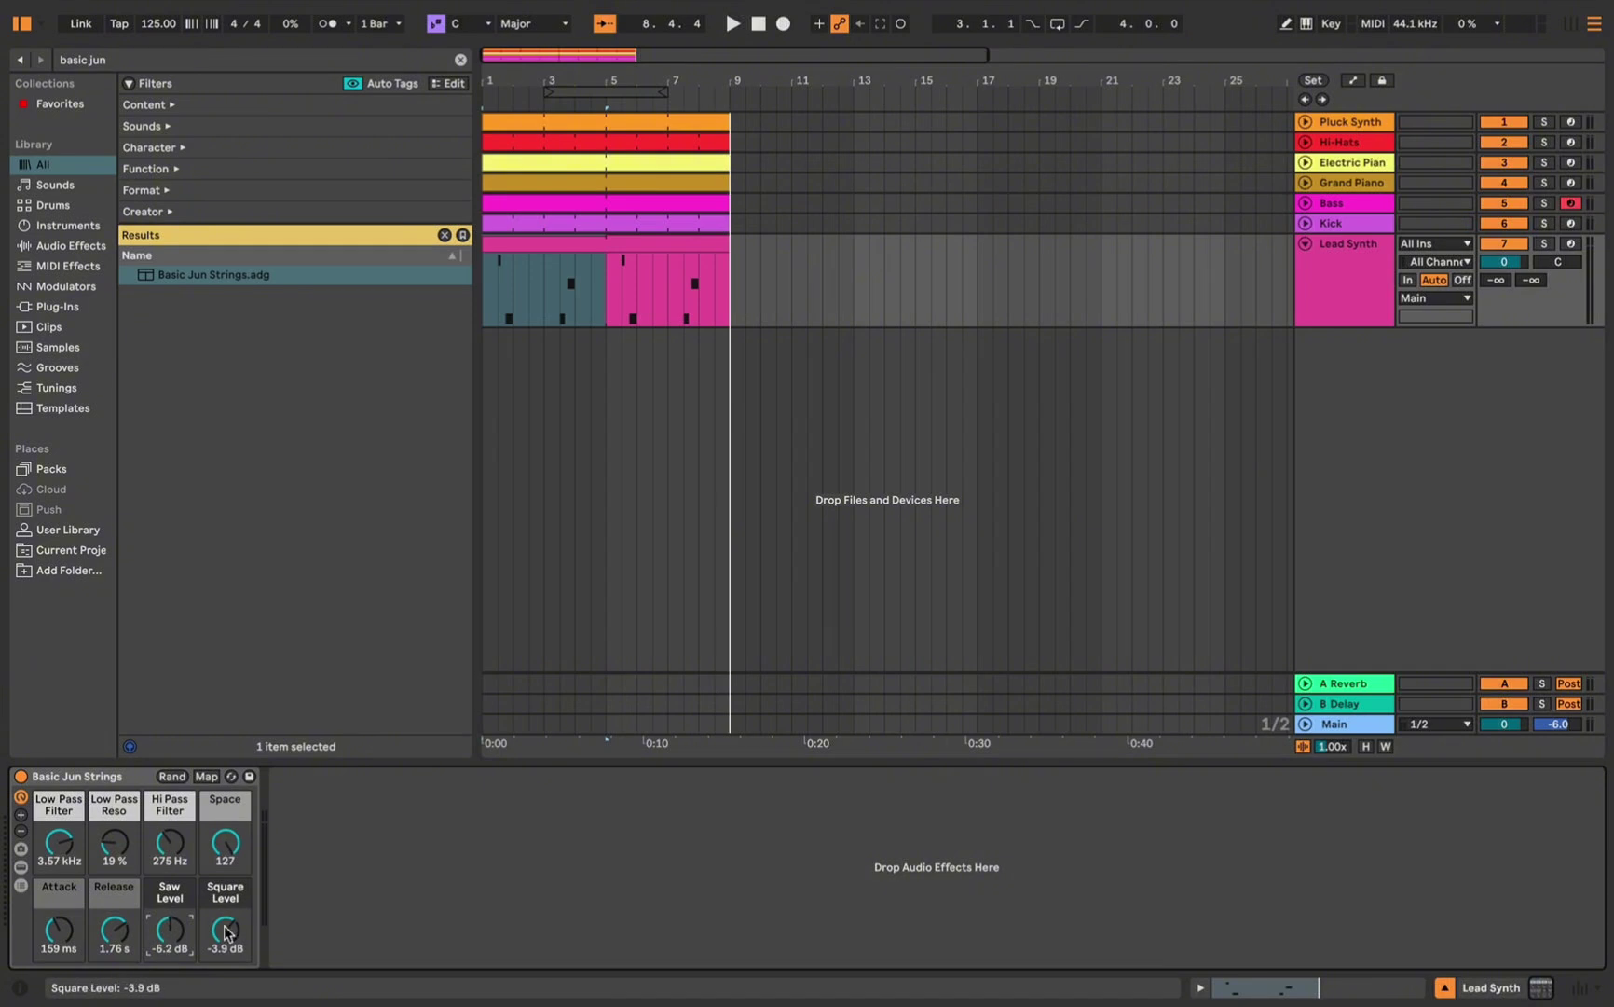
{"action": "left_click_drag", "start_coordinate": [224, 930], "coordinate": [224, 918]}
Add the Vibrato Flutter effect to Lead Synth with Rate 11.1 Hz and Amount 8.7%, and play the arrangement
{"action": "left_click", "coordinate": [460, 59]}
{"action": "type", "text": "vibrato"}
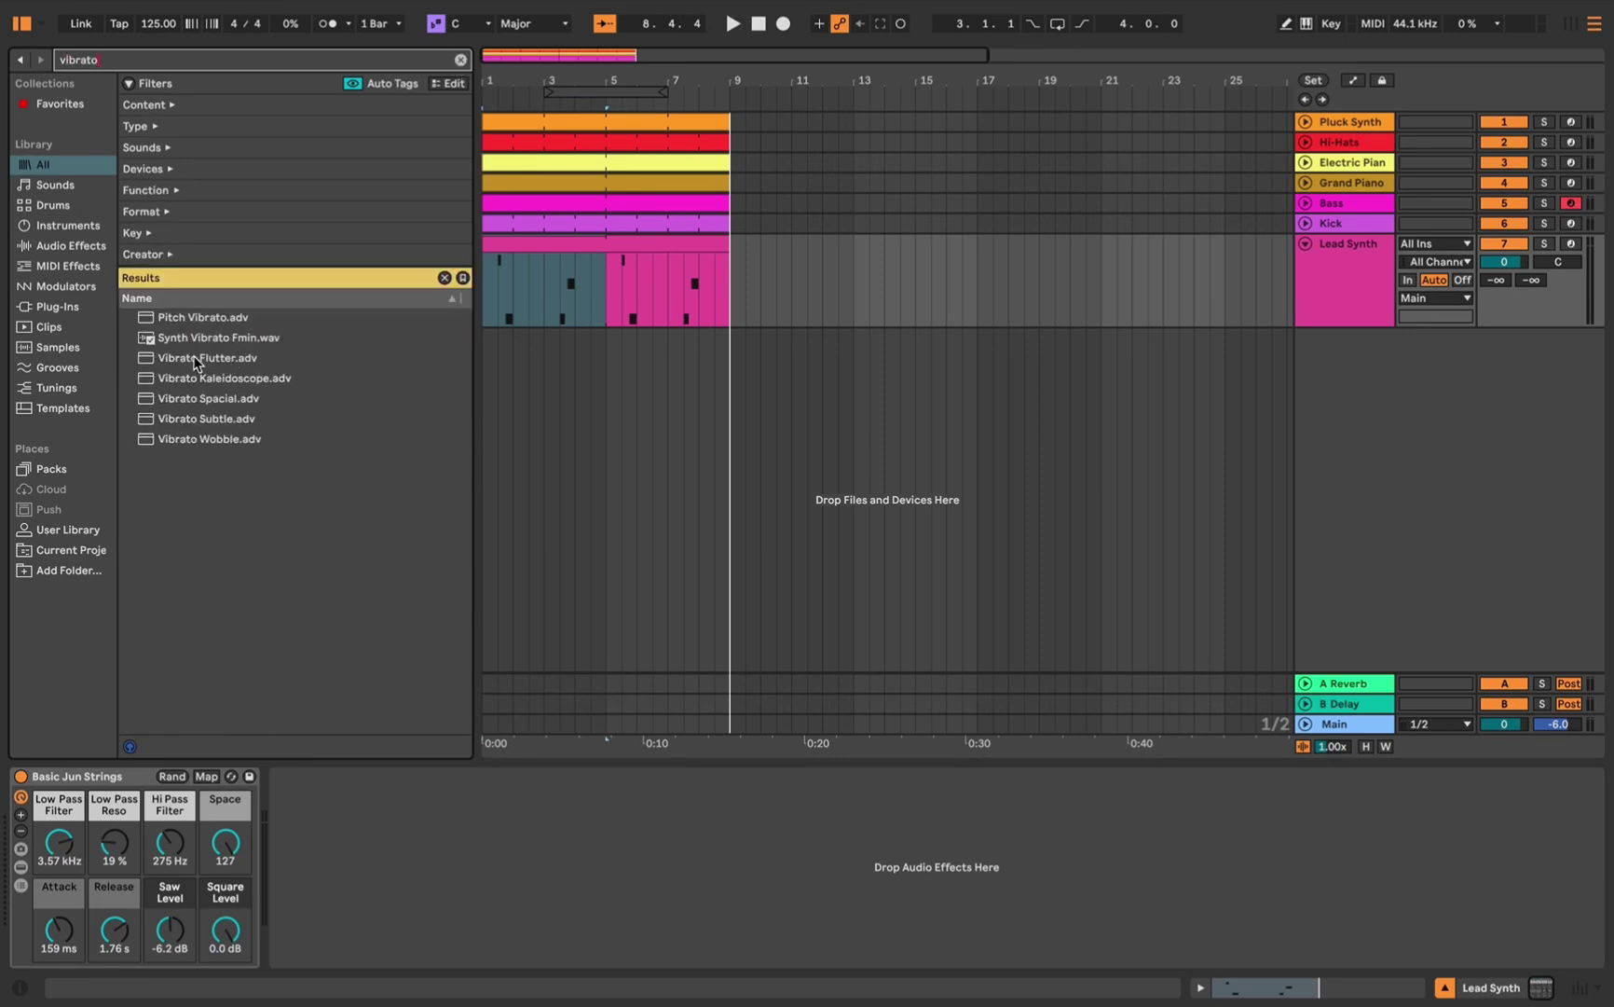
{"action": "left_click_drag", "start_coordinate": [196, 362], "coordinate": [352, 828]}
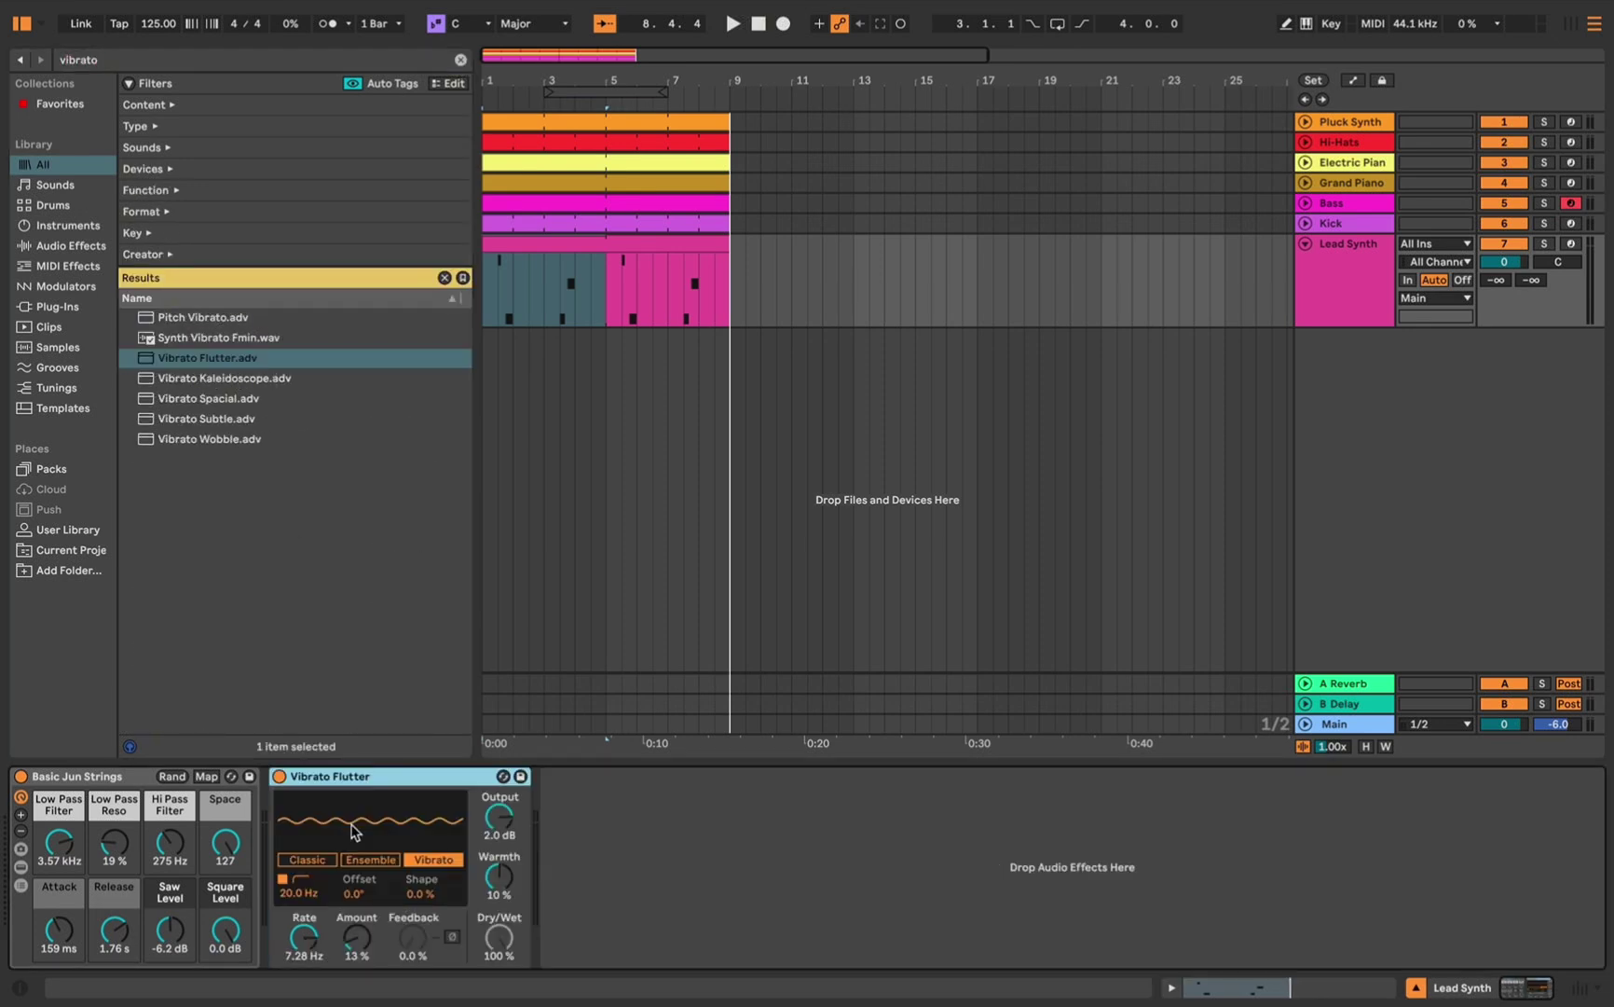
{"action": "left_click_drag", "start_coordinate": [303, 937], "coordinate": [304, 917]}
{"action": "left_click_drag", "start_coordinate": [357, 937], "coordinate": [357, 948]}
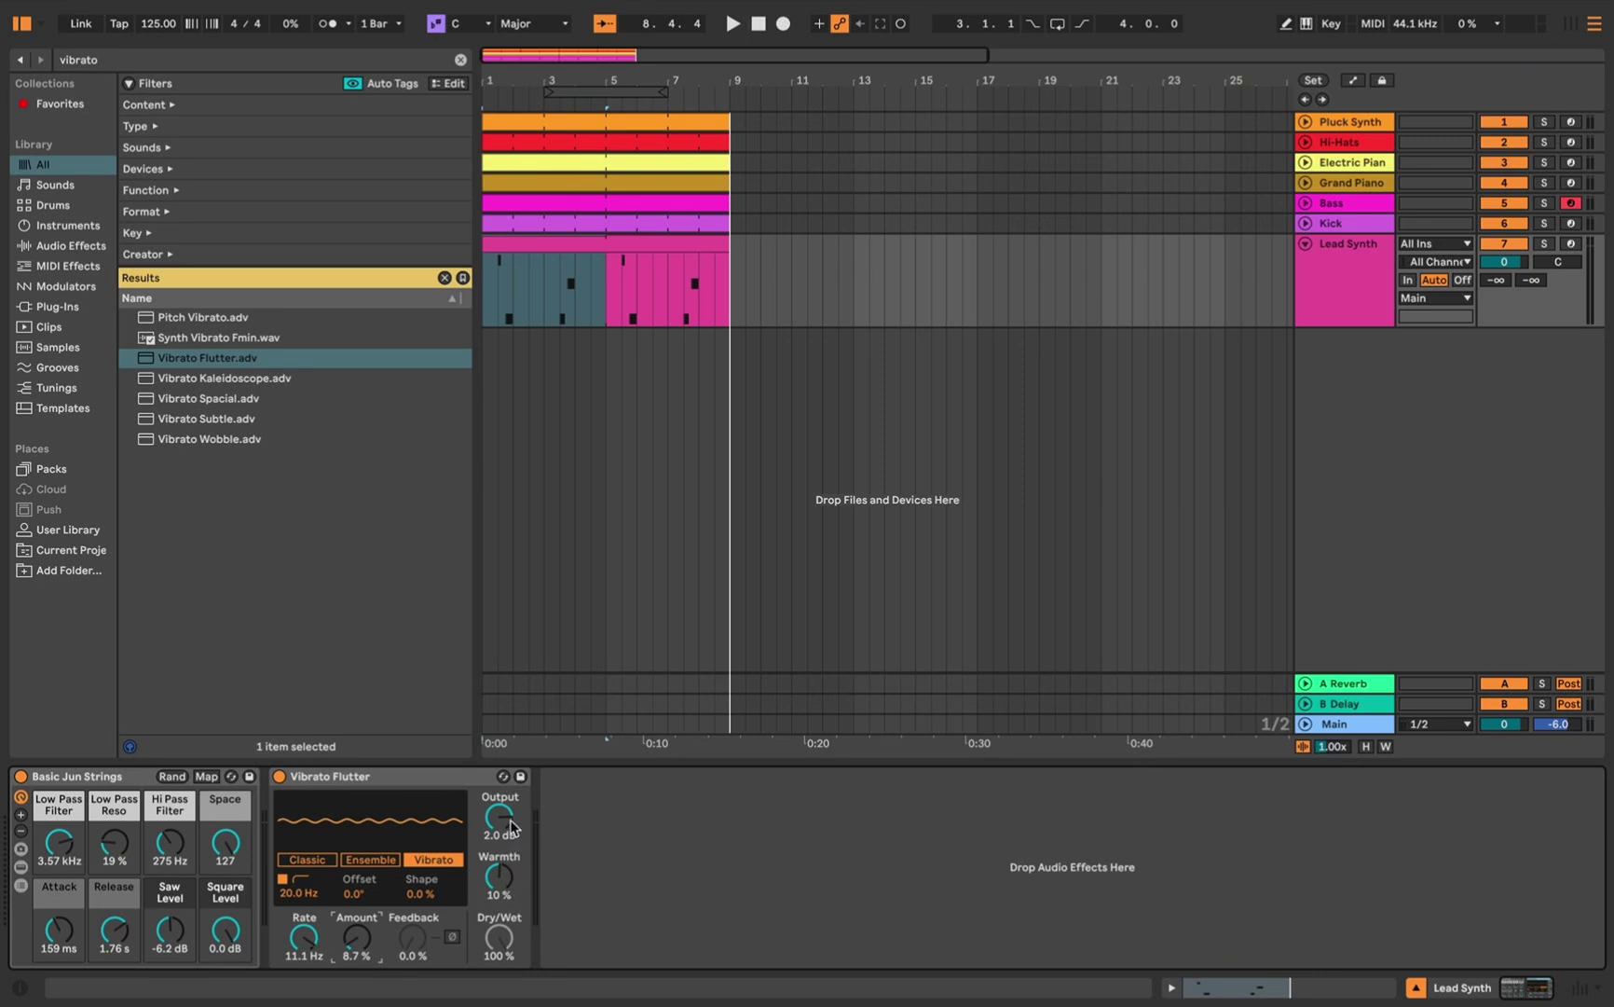
{"action": "key", "text": "space"}
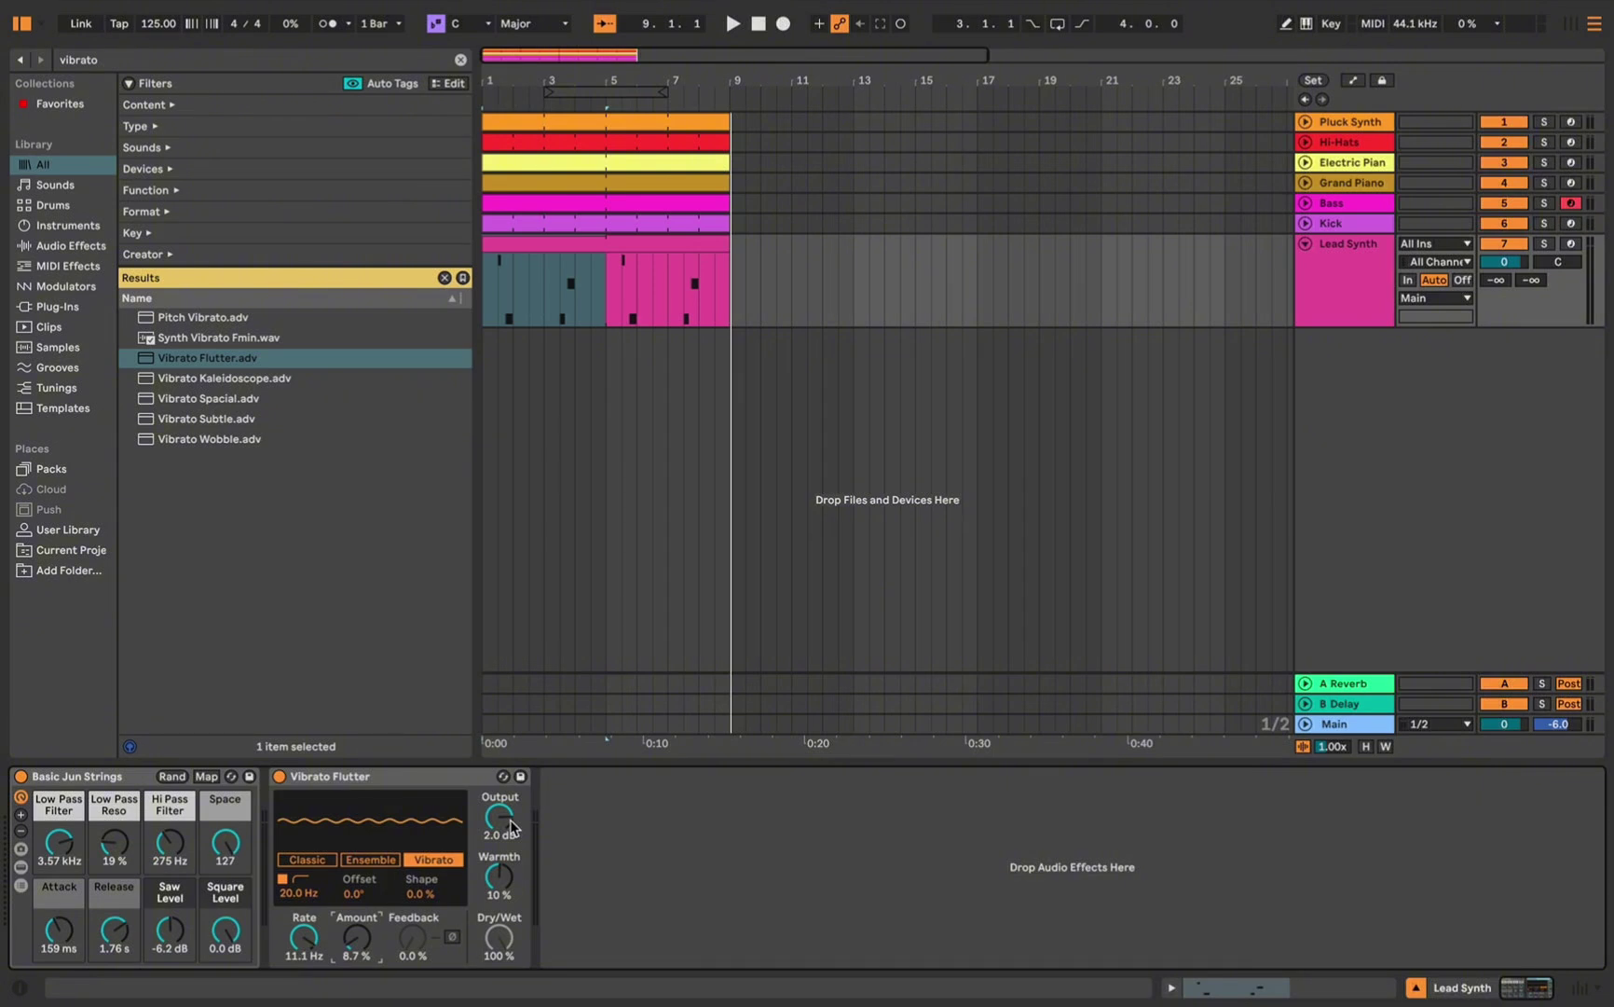
{"action": "left_click", "coordinate": [719, 766]}
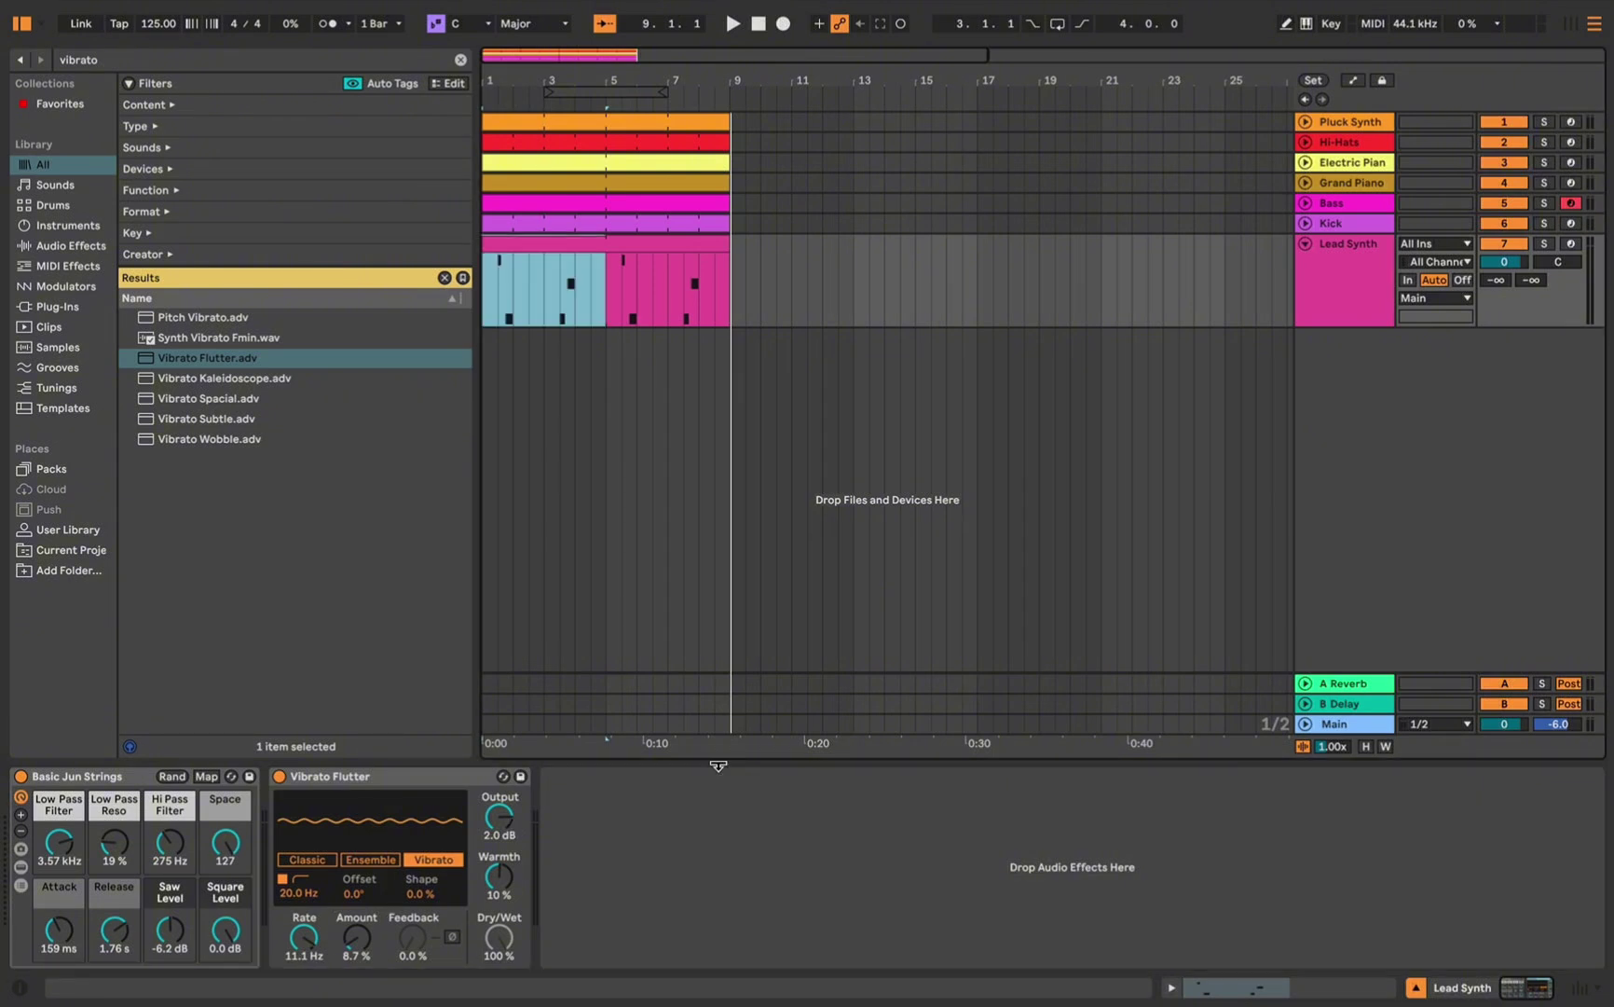
In the Session View mixer, set Pluck Synth to 0.2 dB, Hi-Hats to -3.0 dB, Electric Piano to 2.6 dB and Lead Synth to -16.4 dB
{"action": "key", "text": "Tab"}
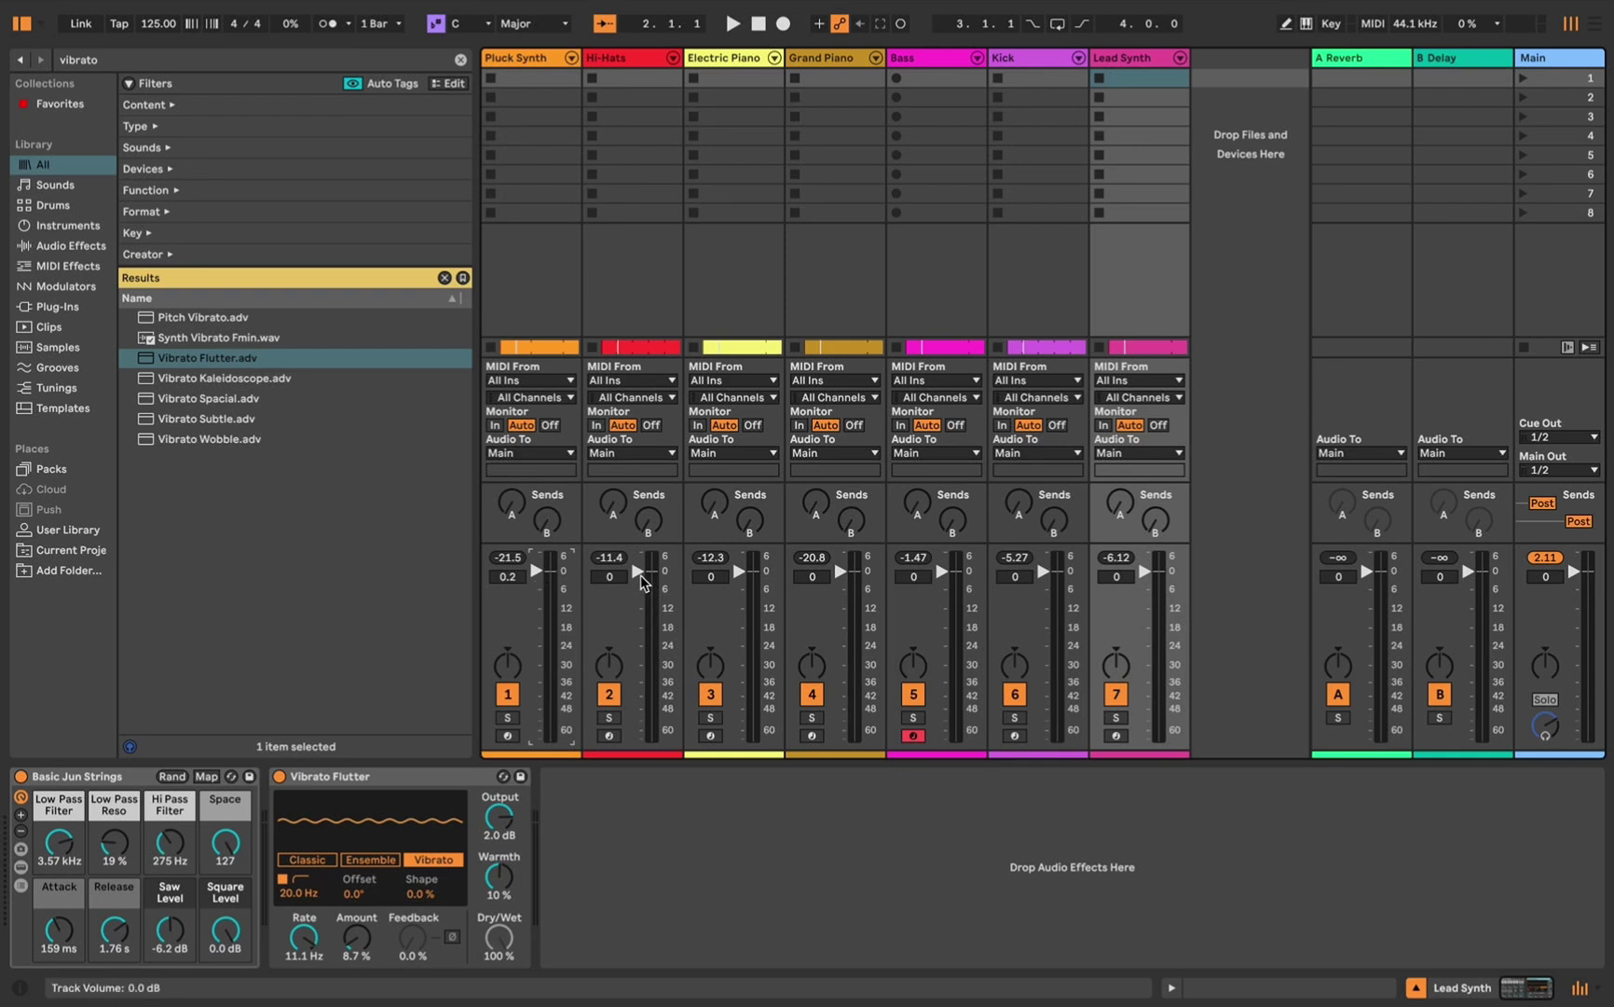
{"action": "left_click_drag", "start_coordinate": [641, 579], "coordinate": [641, 588]}
{"action": "left_click_drag", "start_coordinate": [739, 571], "coordinate": [738, 565]}
{"action": "left_click_drag", "start_coordinate": [1143, 580], "coordinate": [1140, 623]}
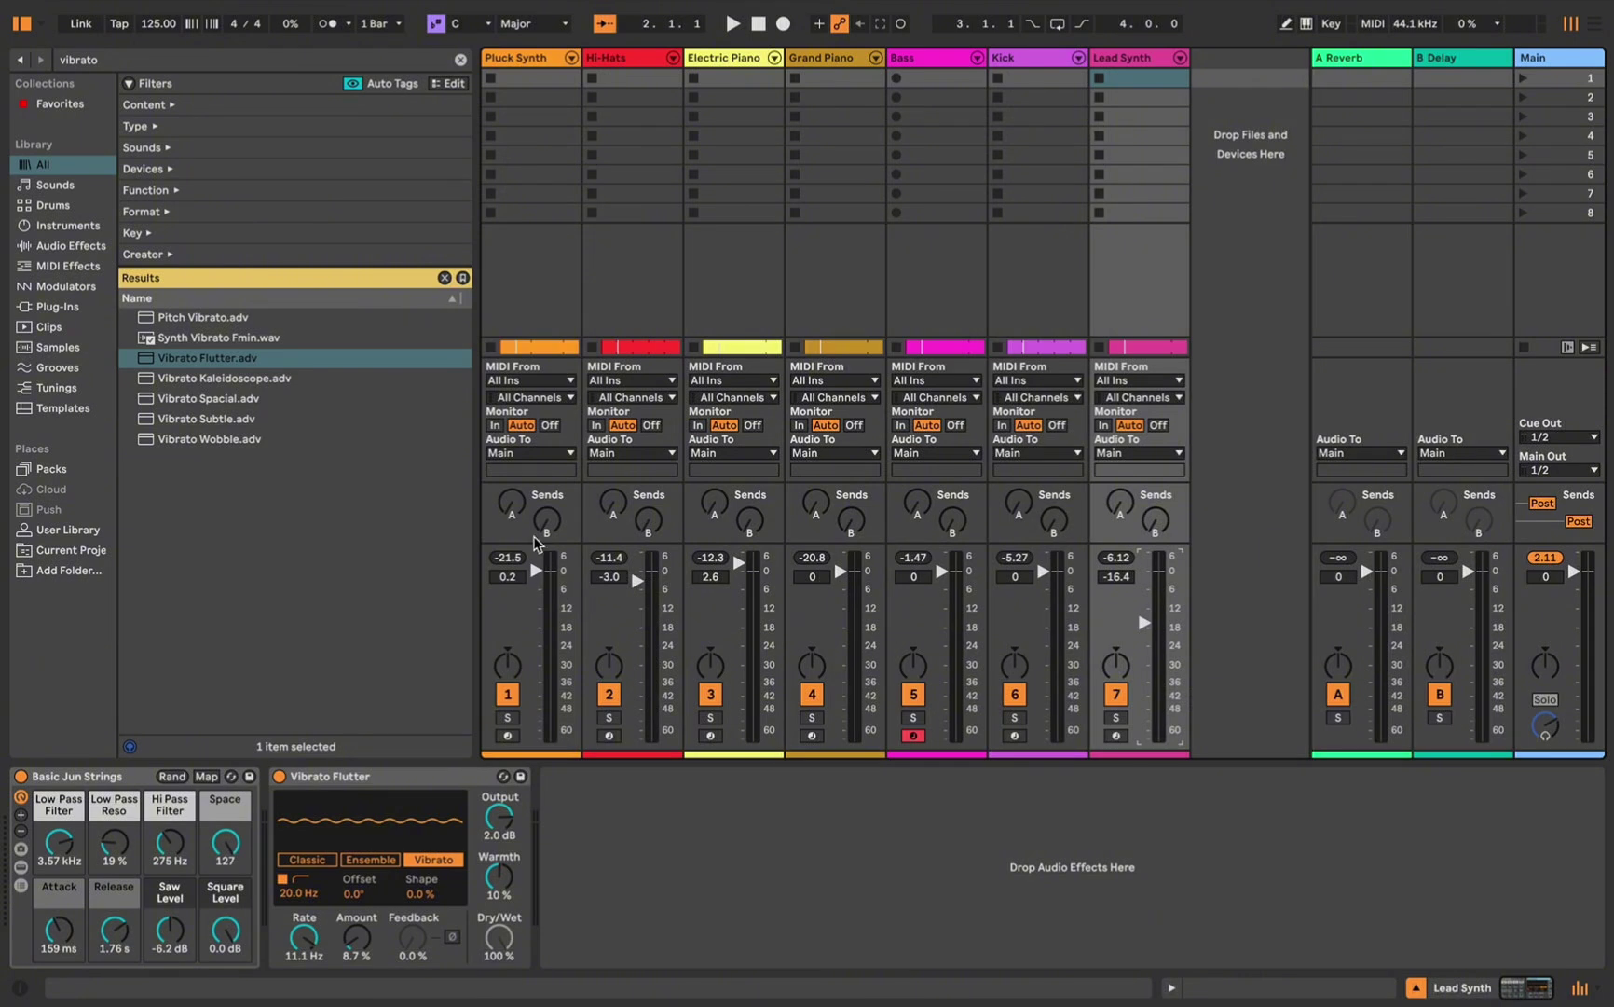
Raise the A Reverb send on the Pluck Synth, Hi-Hats, Electric Piano and Lead Synth tracks
{"action": "left_click_drag", "start_coordinate": [516, 519], "coordinate": [515, 509]}
{"action": "left_click", "coordinate": [613, 509]}
{"action": "left_click_drag", "start_coordinate": [613, 512], "coordinate": [613, 506]}
{"action": "left_click", "coordinate": [714, 505]}
{"action": "left_click_drag", "start_coordinate": [714, 504], "coordinate": [714, 497]}
{"action": "left_click", "coordinate": [1123, 509]}
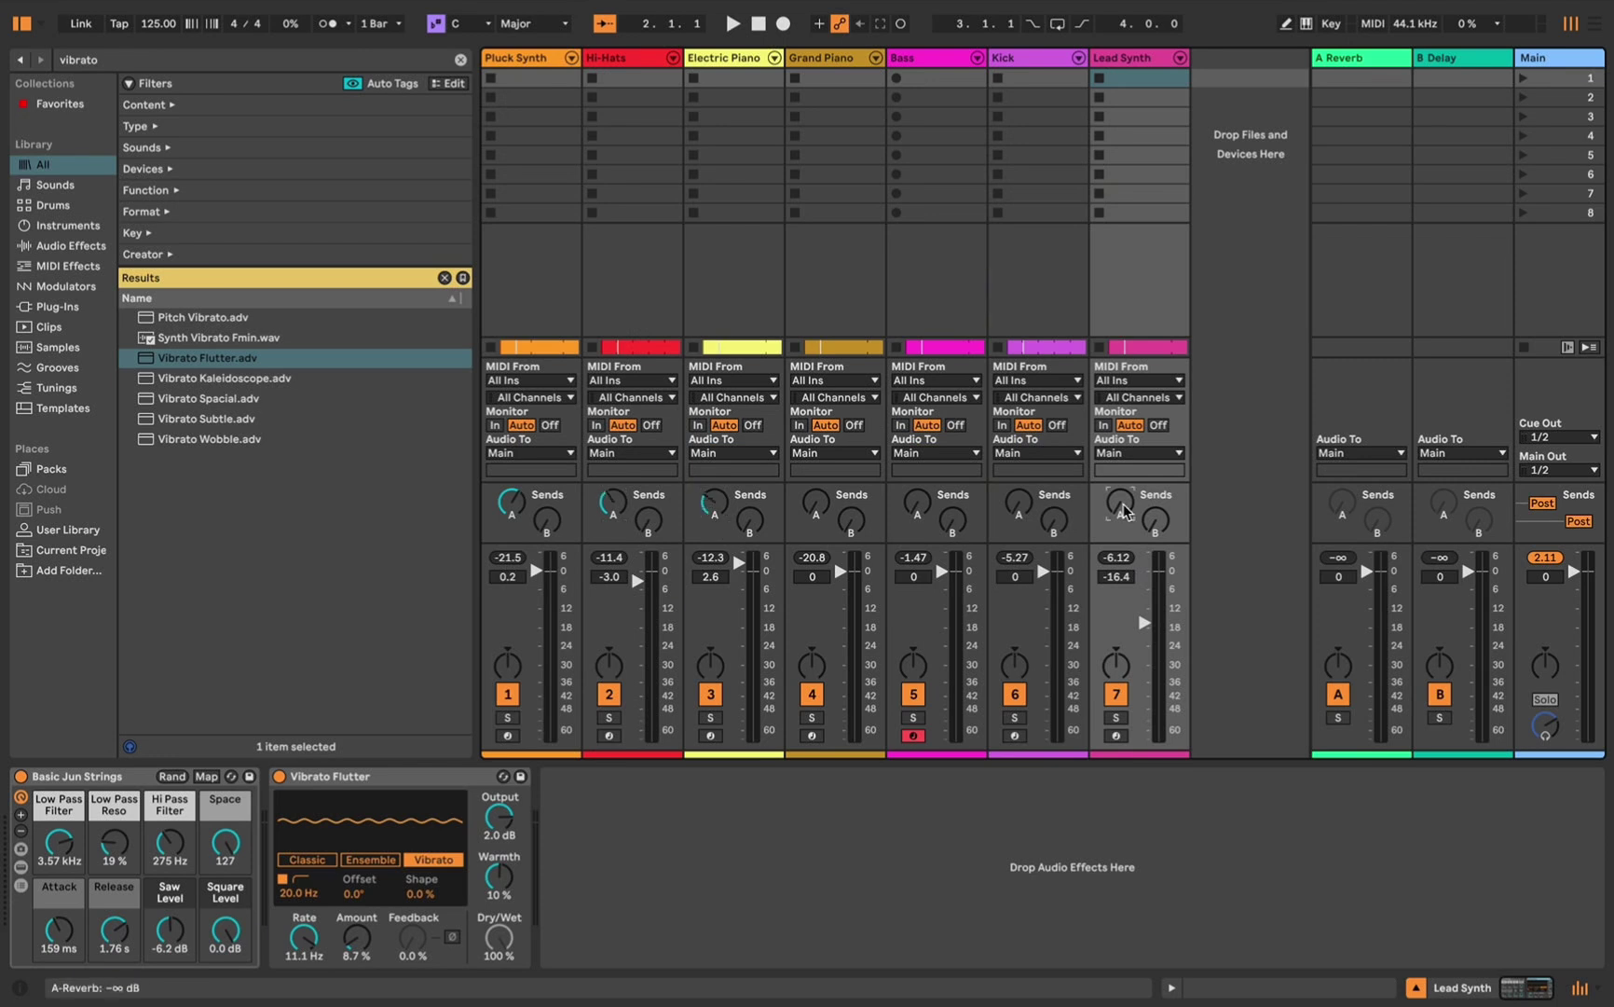
{"action": "left_click_drag", "start_coordinate": [1123, 509], "coordinate": [1123, 498]}
Pan Pluck Synth off-centre, Electric Piano to the left, Grand Piano to the right and Lead Synth to 13R
{"action": "left_click", "coordinate": [508, 666]}
{"action": "left_click", "coordinate": [710, 665]}
{"action": "left_click_drag", "start_coordinate": [710, 665], "coordinate": [710, 687]}
{"action": "left_click", "coordinate": [812, 665]}
{"action": "left_click_drag", "start_coordinate": [811, 664], "coordinate": [812, 640]}
{"action": "left_click_drag", "start_coordinate": [1119, 669], "coordinate": [1118, 652]}
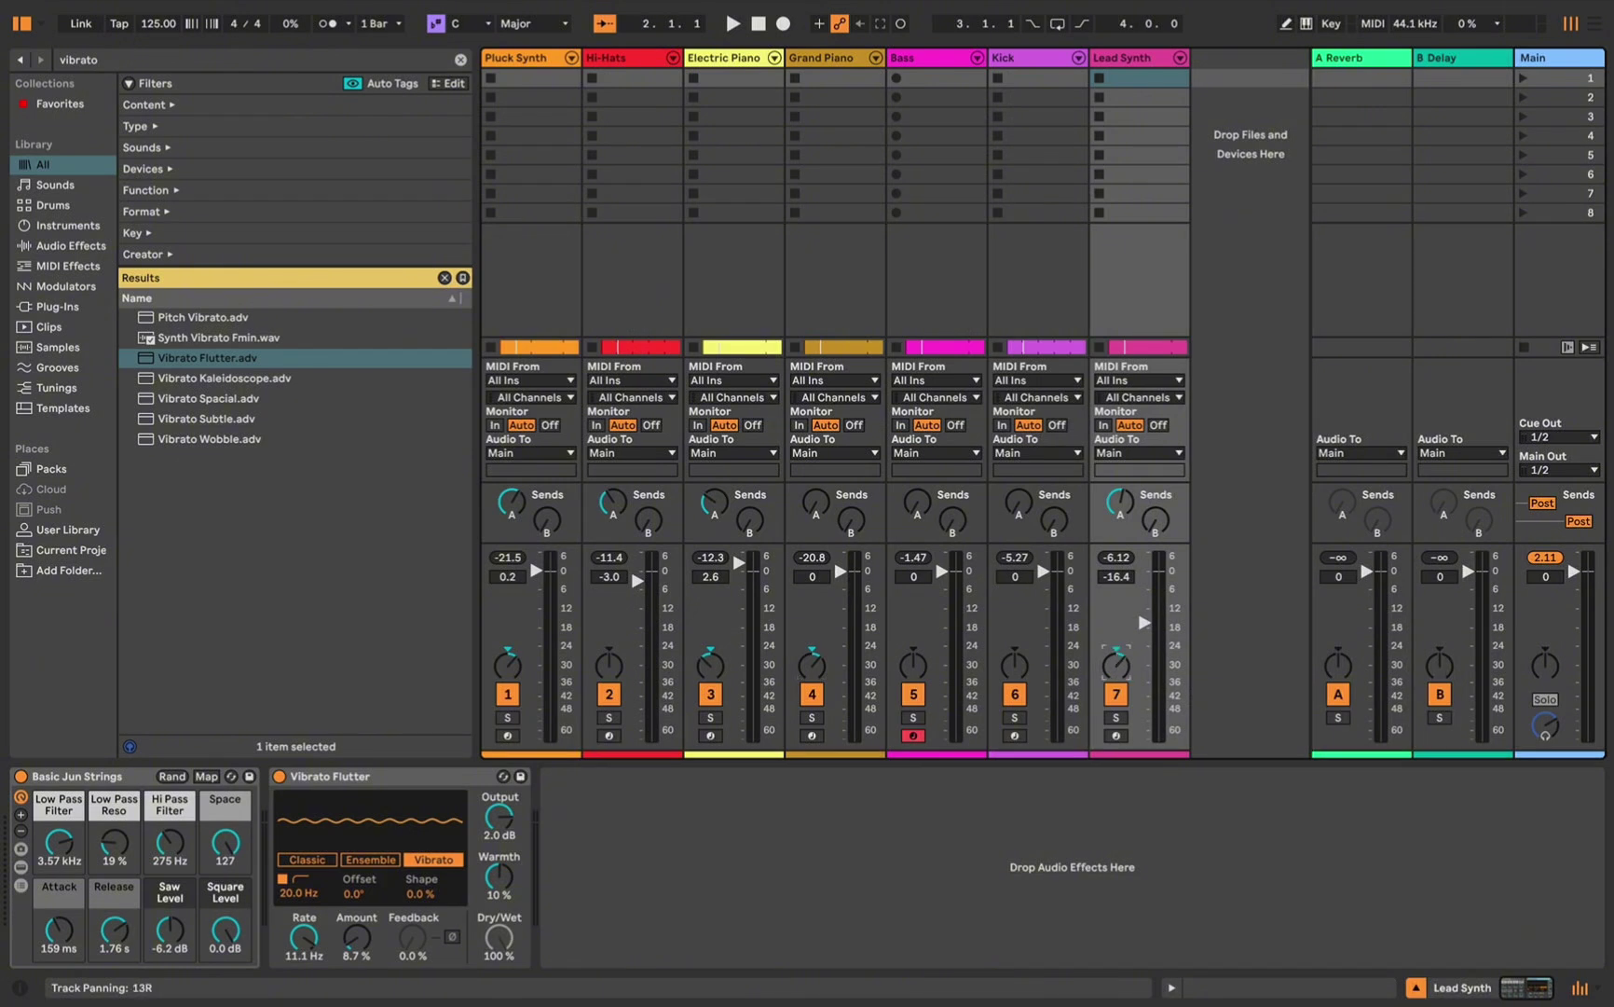
Search the library for "Master punchy" and load the Master Punchy Dance rack onto the Main track
{"action": "left_click", "coordinate": [1536, 282]}
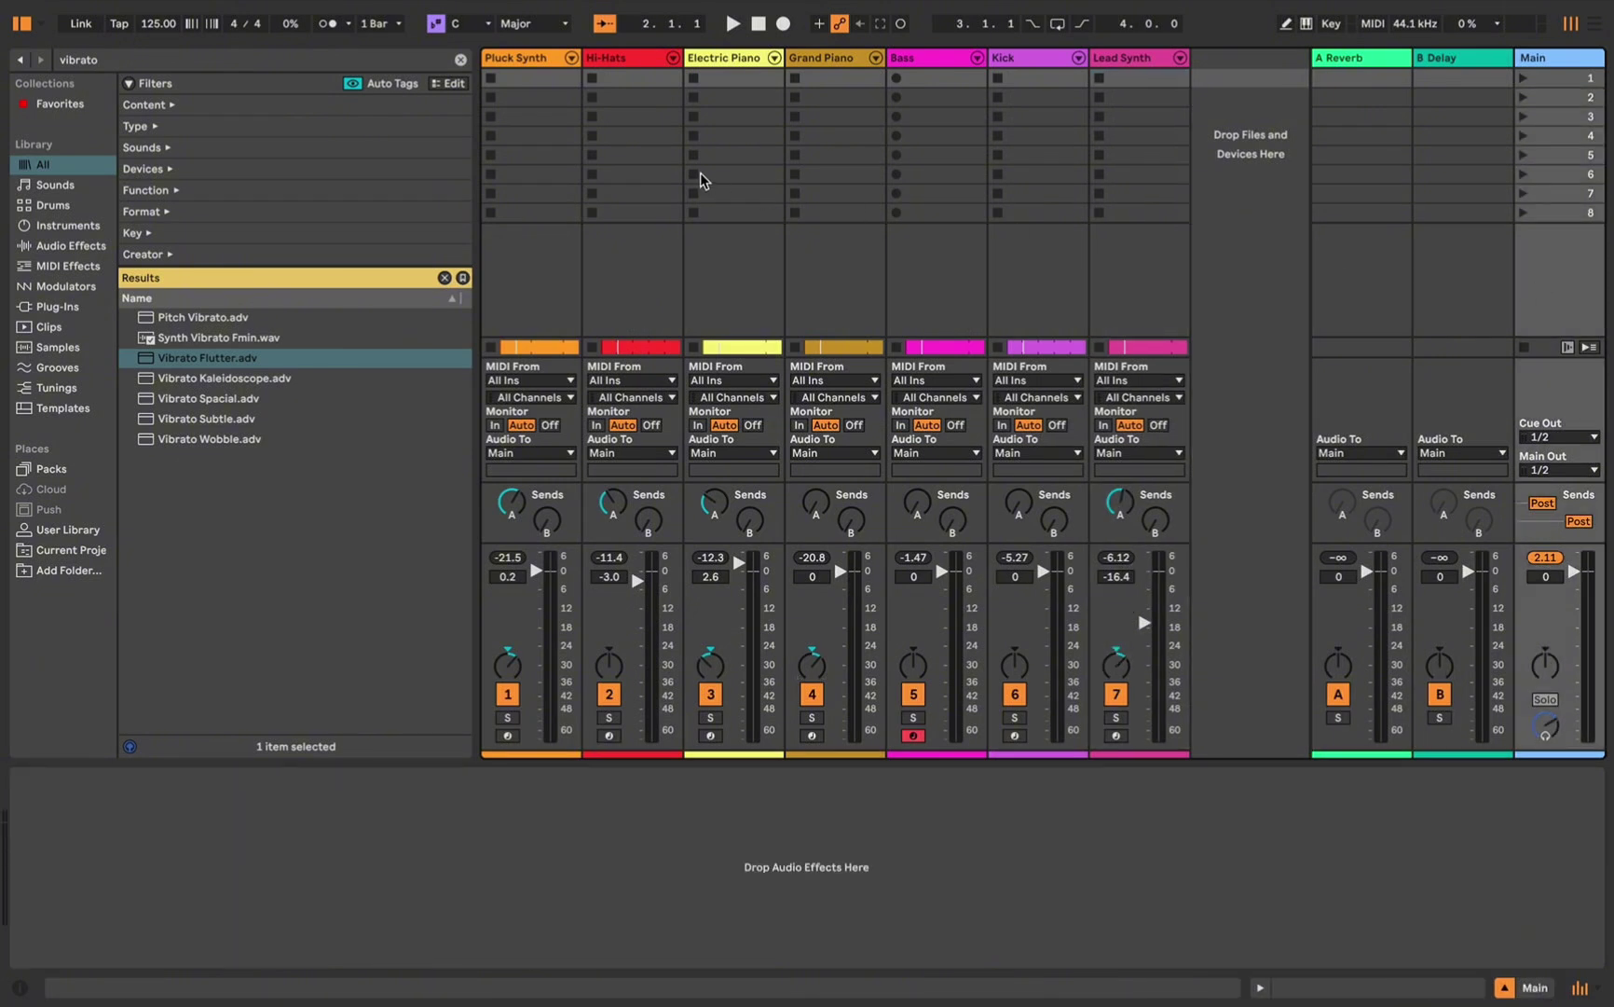
{"action": "key", "text": "ctrl+f"}
{"action": "key", "text": "BackSpace"}
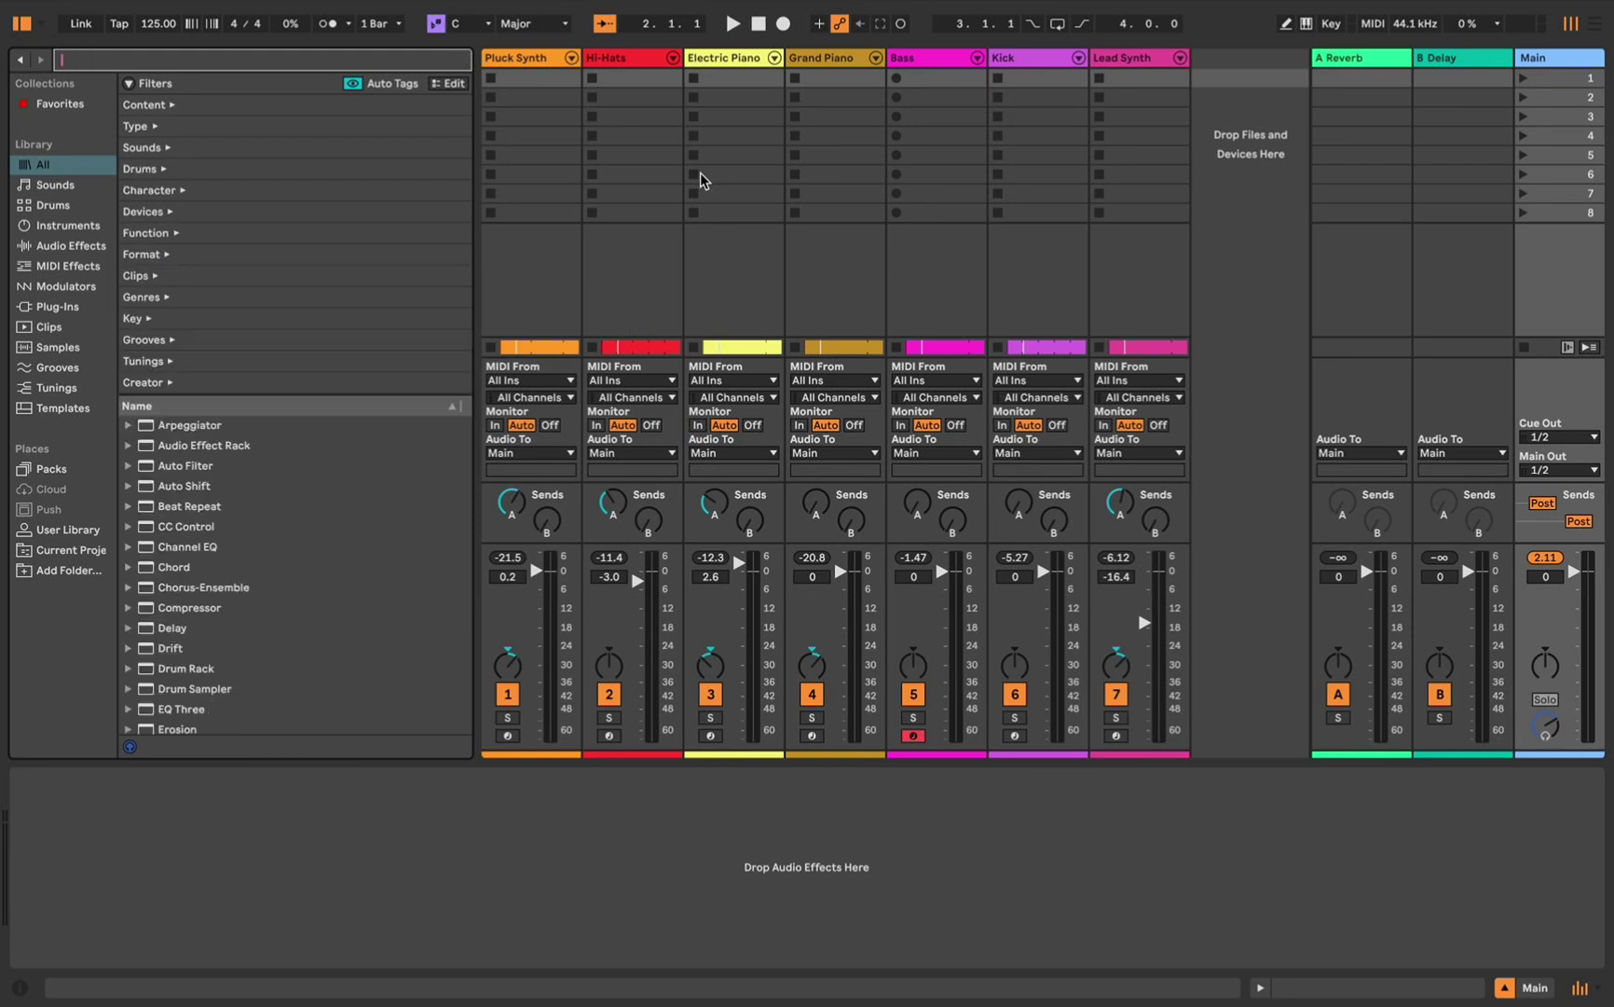
{"action": "type", "text": "Master punchy"}
{"action": "left_click", "coordinate": [192, 254]}
{"action": "left_click_drag", "start_coordinate": [192, 257], "coordinate": [100, 804]}
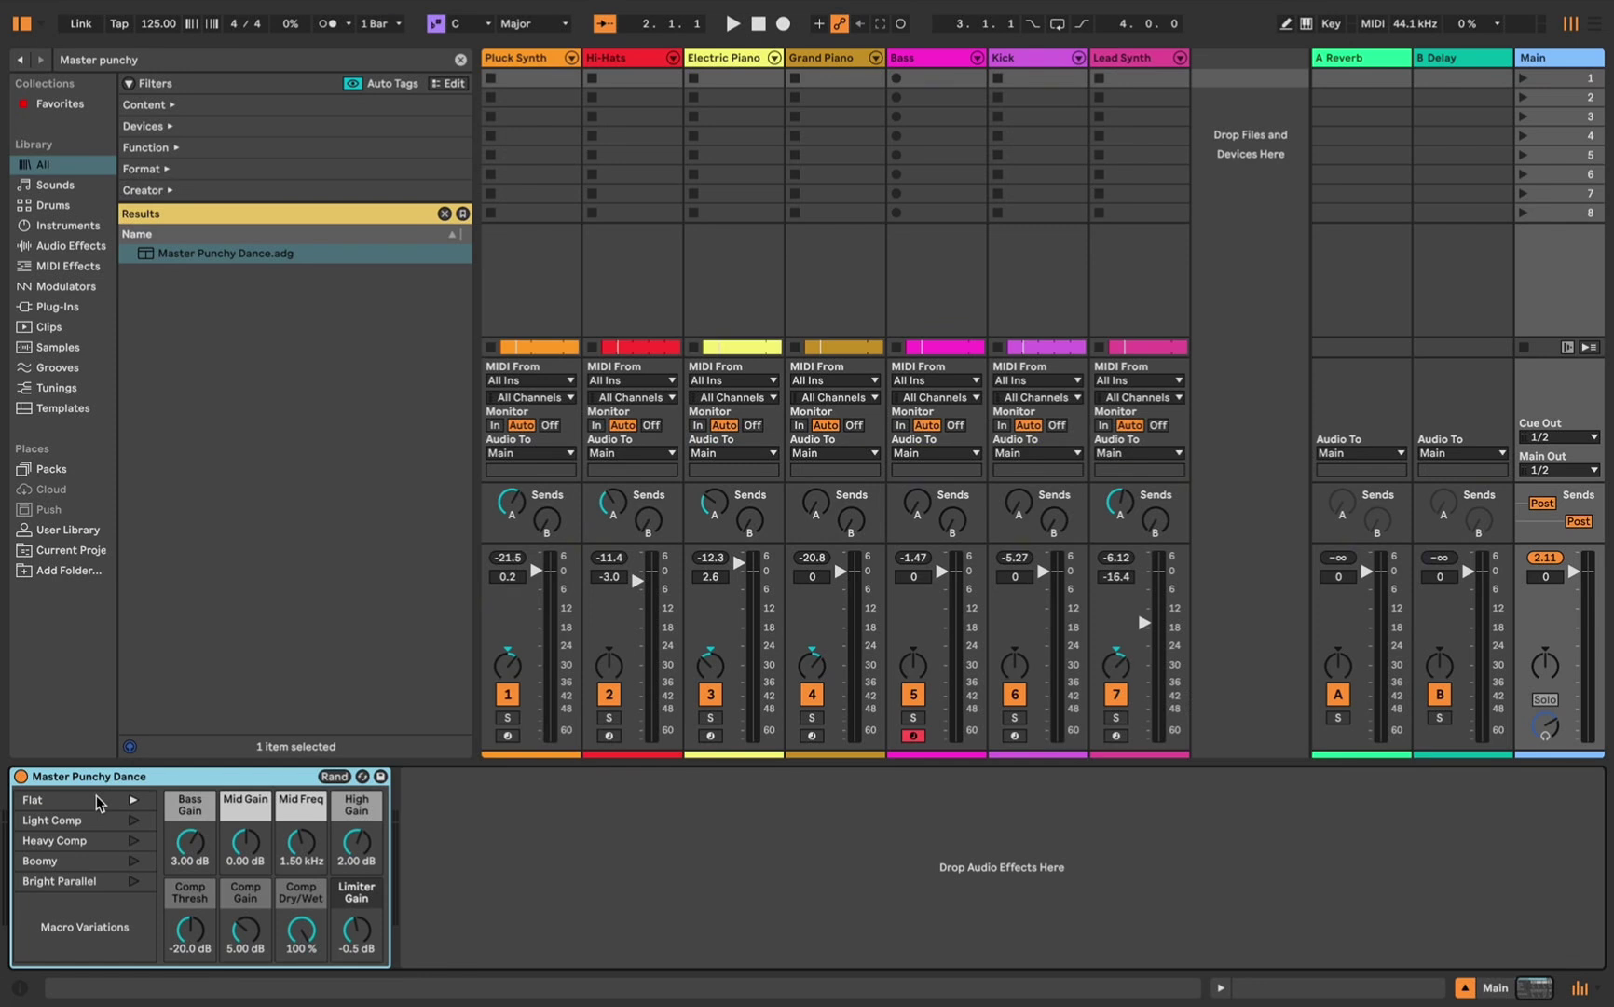
Apply the Master Punchy Dance rack's Heavy Comp variation, play the track and switch to the Boomy variation
{"action": "left_click", "coordinate": [84, 843]}
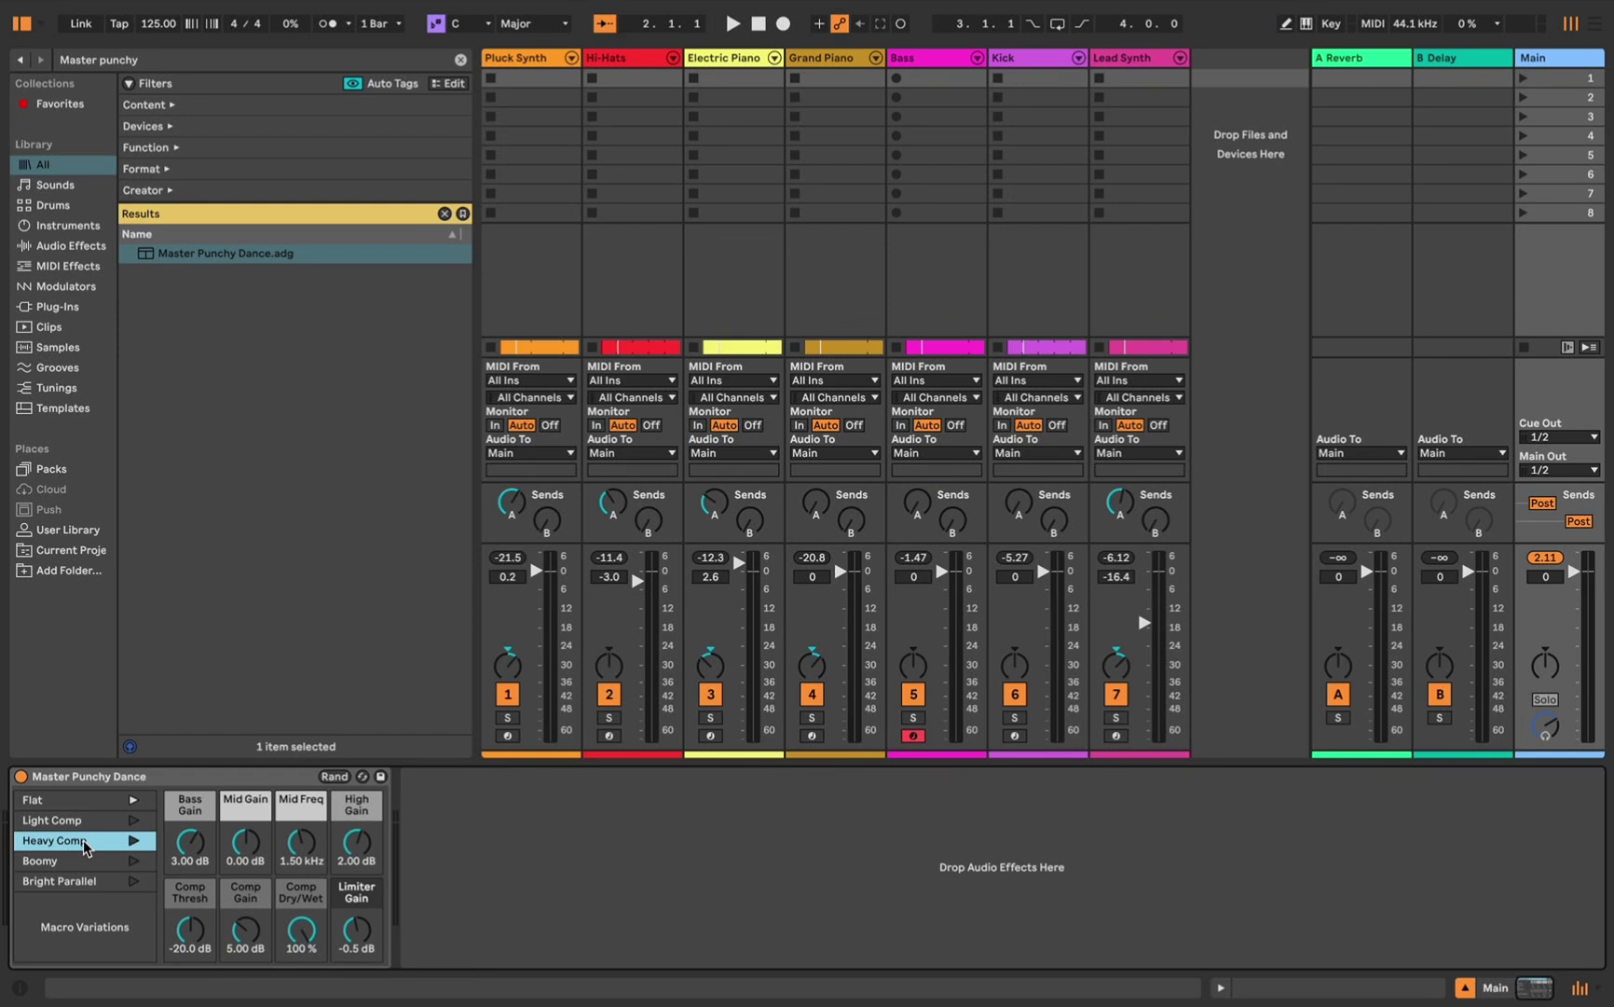
{"action": "left_click", "coordinate": [134, 840]}
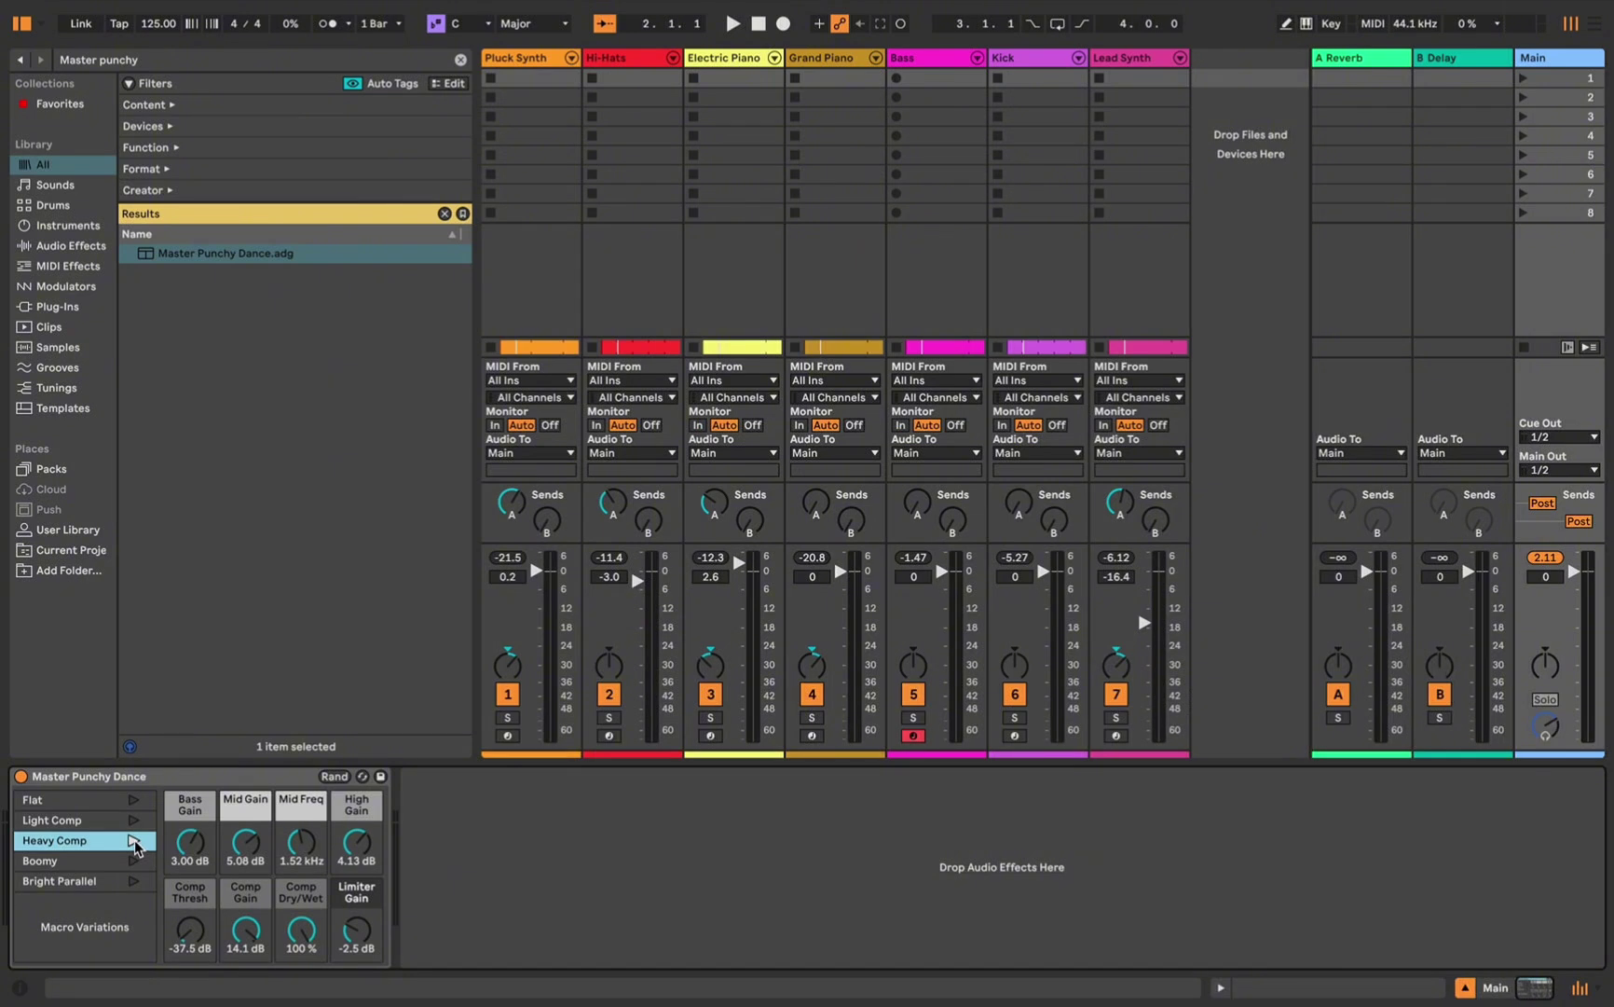
{"action": "key", "text": "space"}
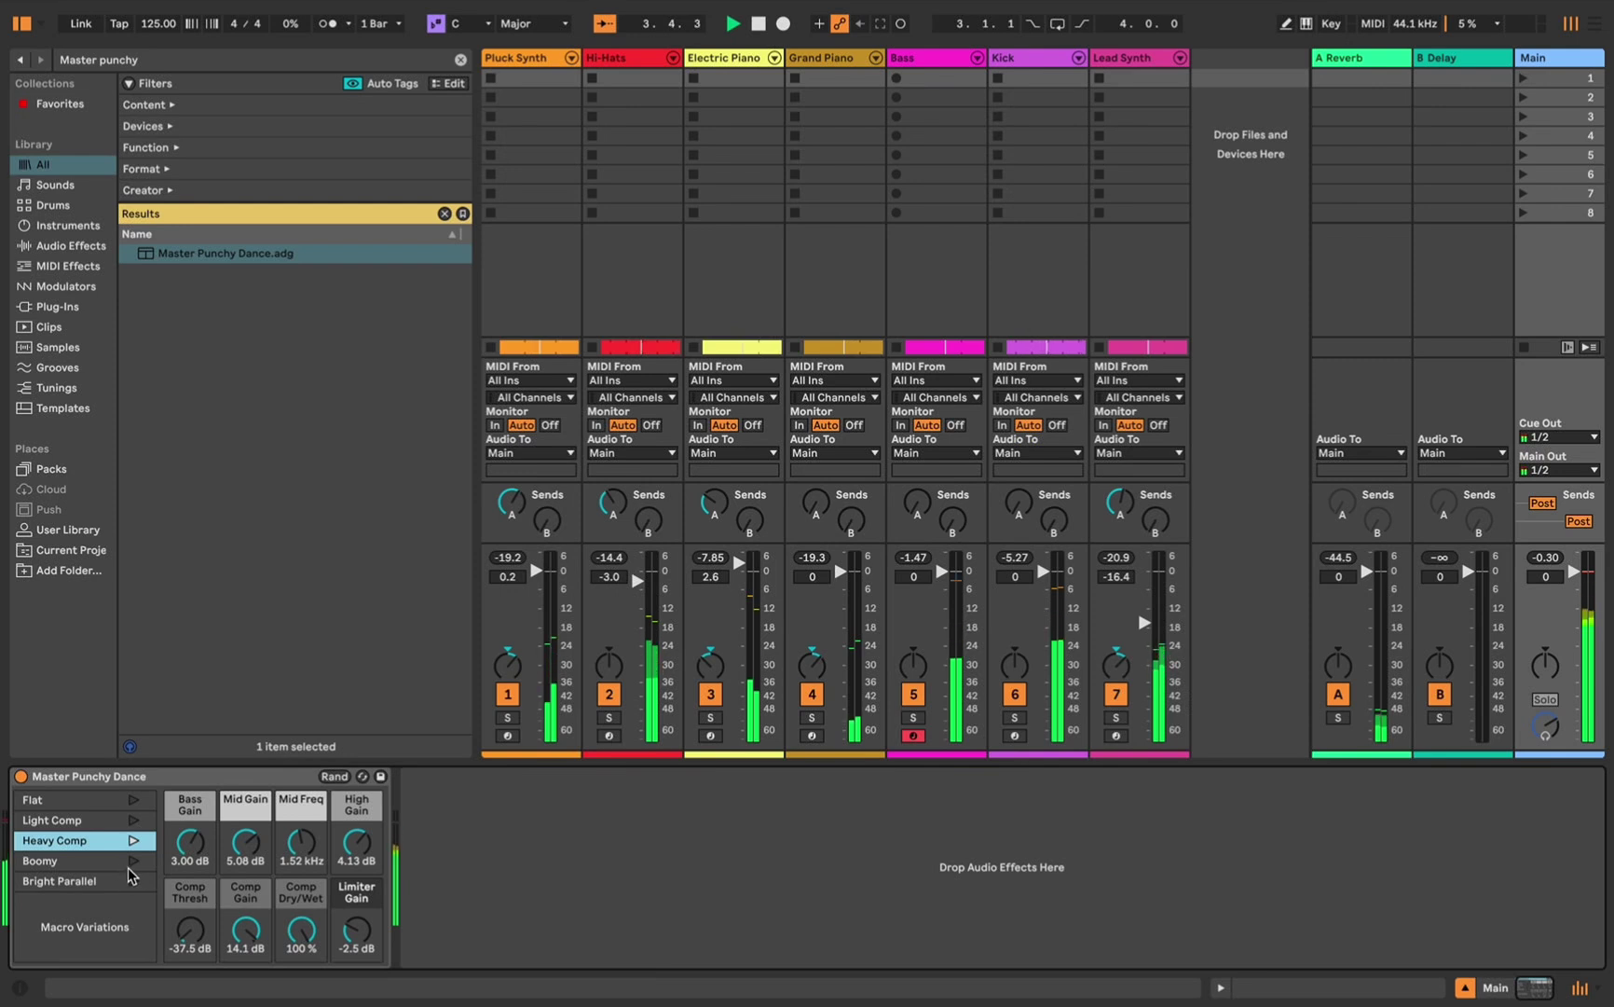
{"action": "left_click", "coordinate": [134, 863]}
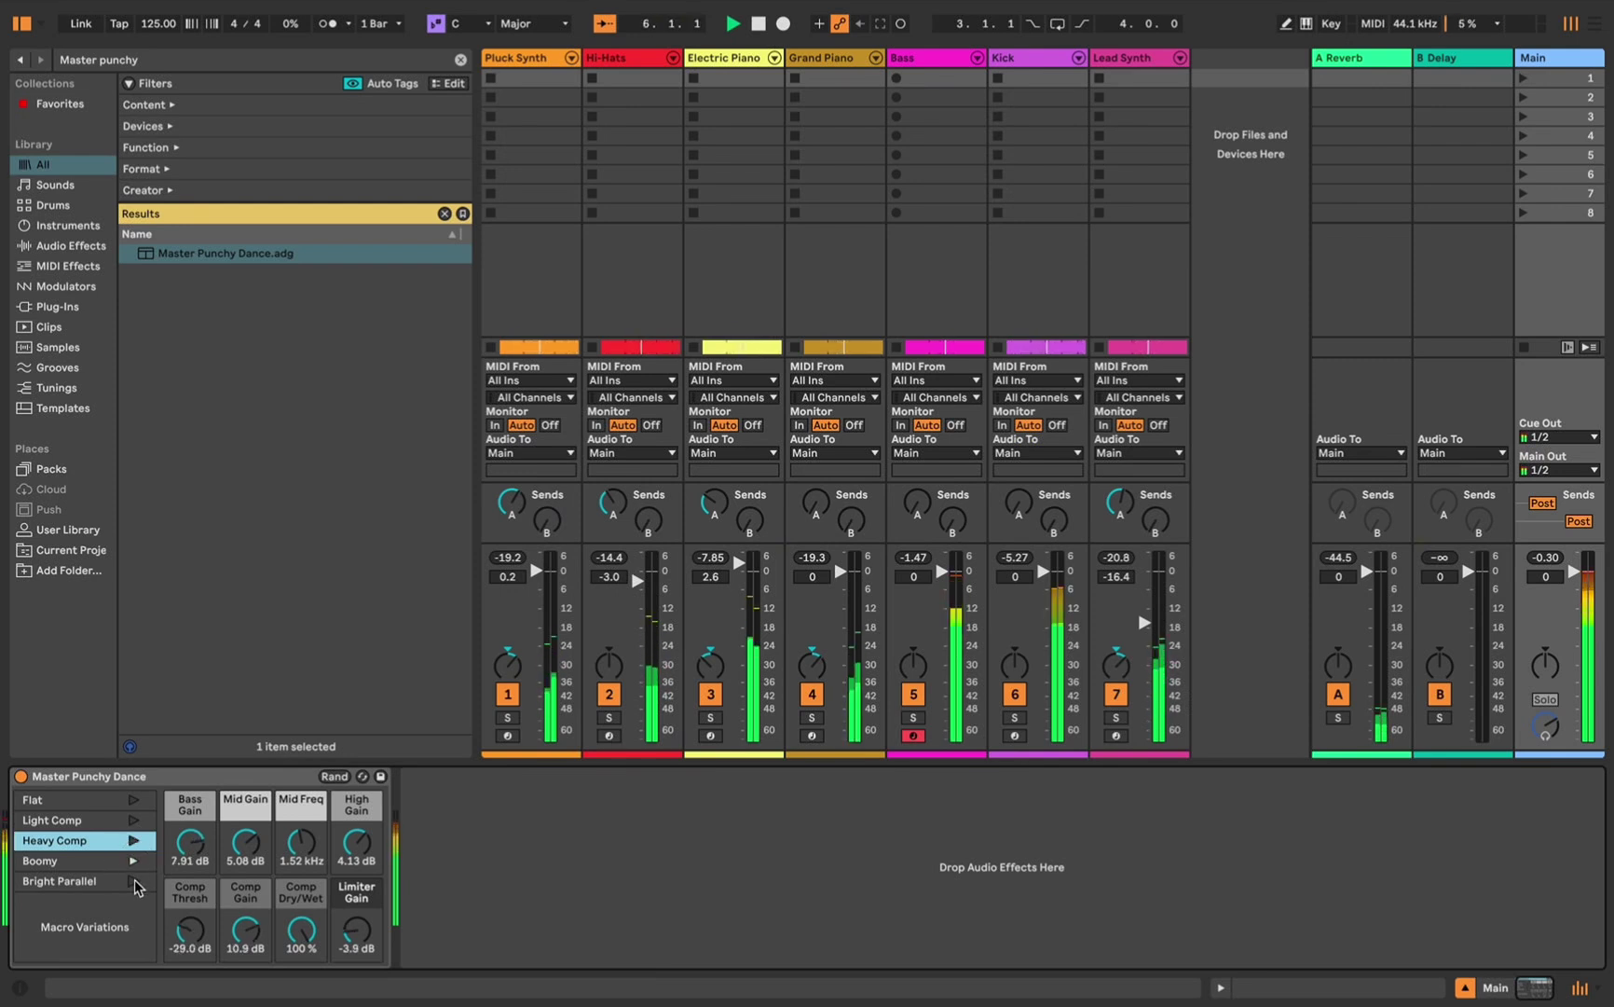
Audition the Master Punchy Dance rack's Boomy, Bright Parallel, Flat and Light Comp variations during playback and finish on Heavy Comp
{"action": "left_click", "coordinate": [124, 867]}
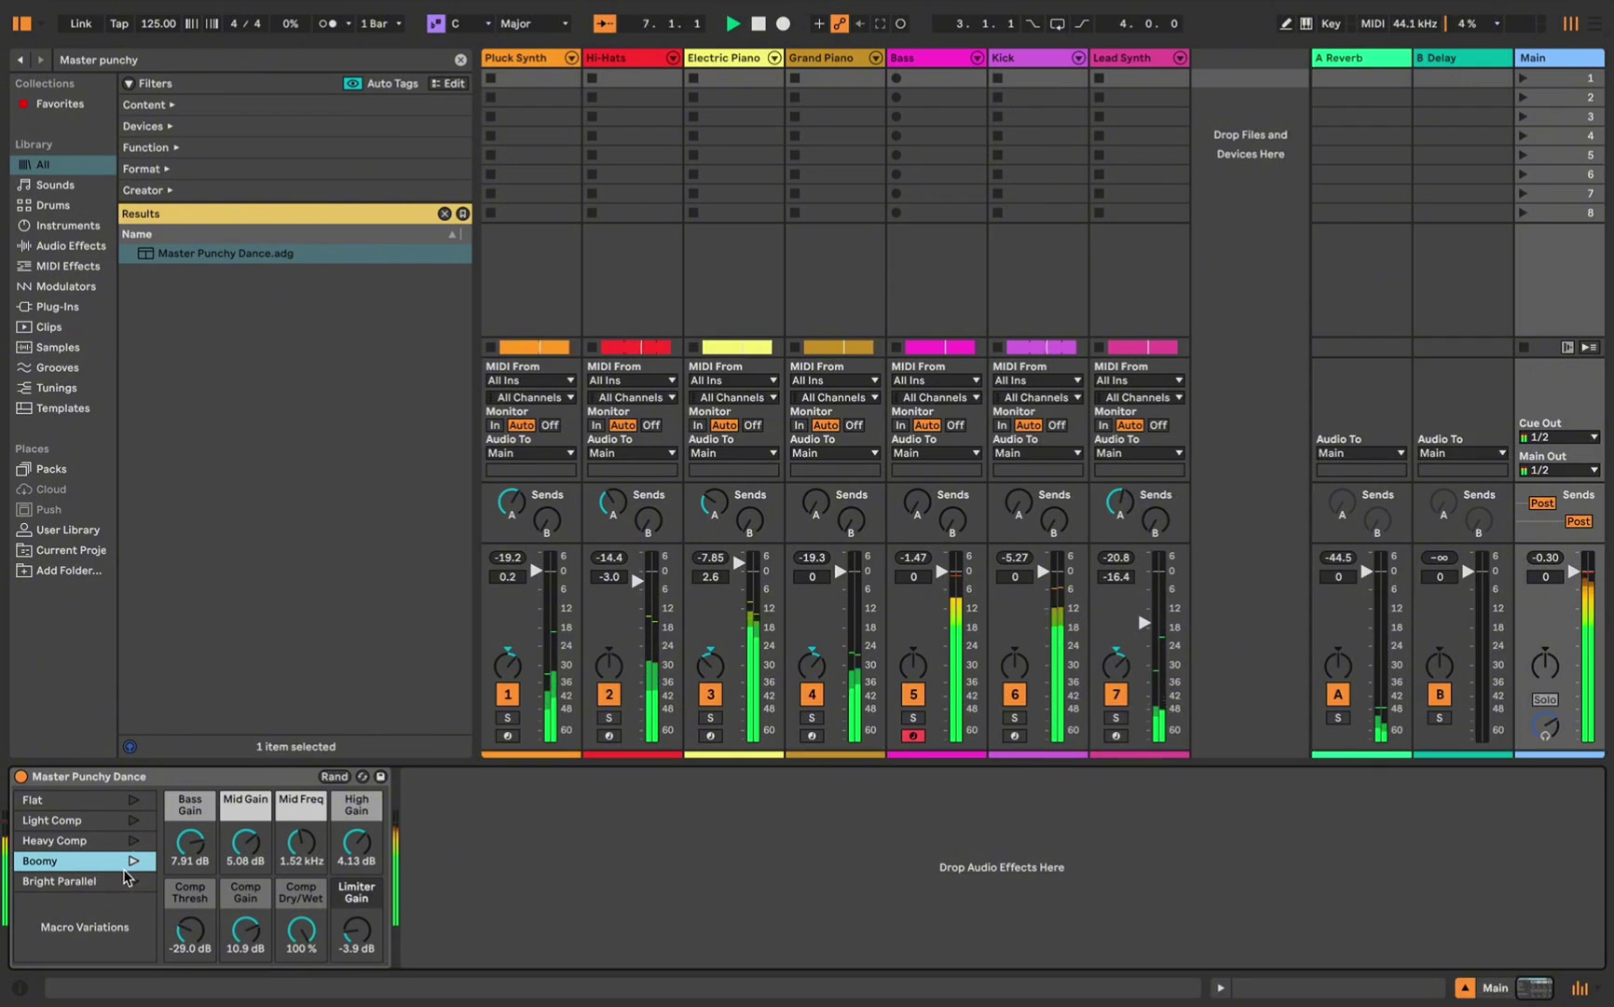
{"action": "left_click", "coordinate": [126, 878]}
{"action": "left_click", "coordinate": [133, 882]}
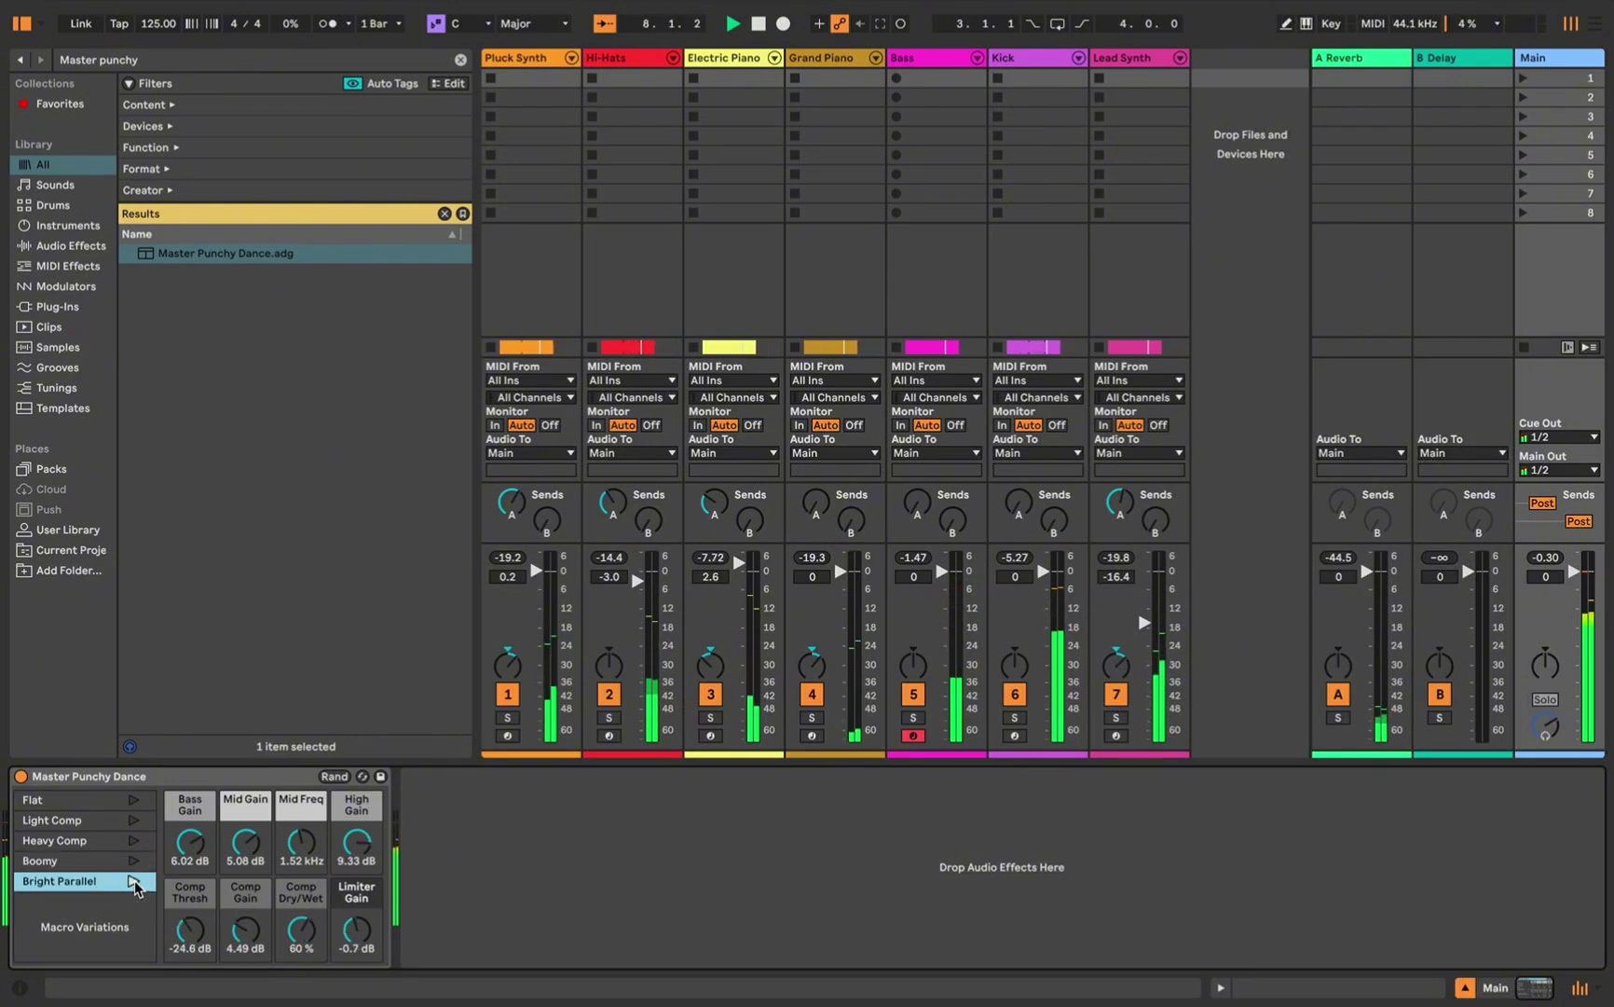
{"action": "left_click", "coordinate": [133, 801]}
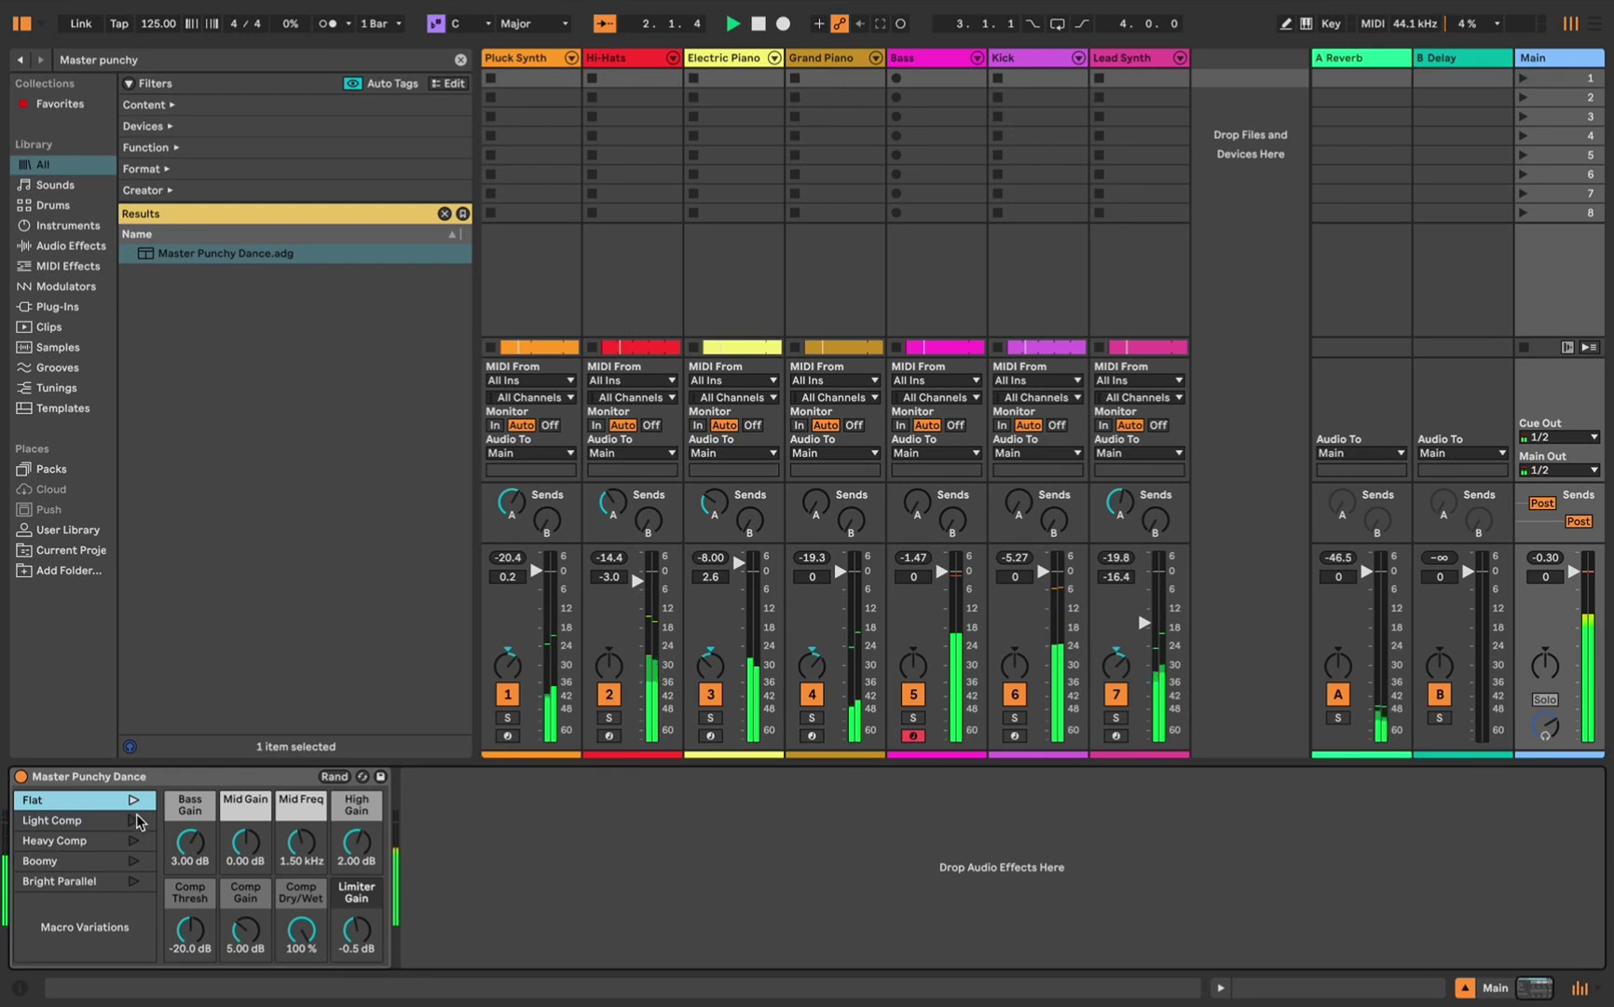
{"action": "left_click", "coordinate": [133, 820]}
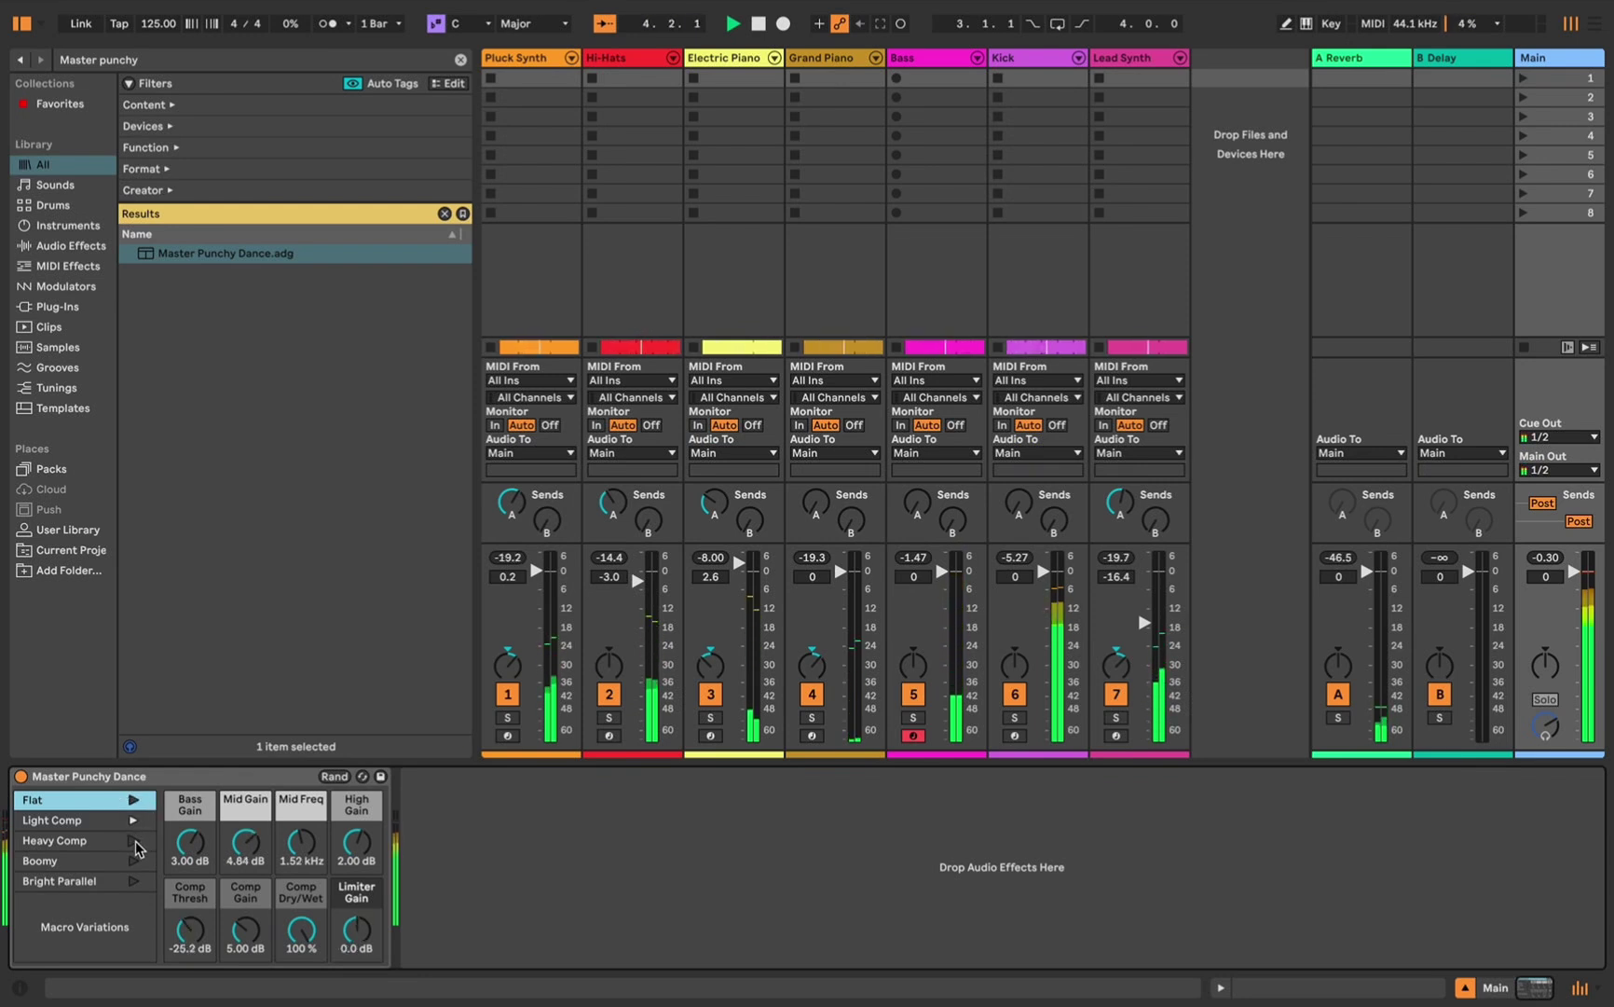
{"action": "left_click", "coordinate": [134, 840]}
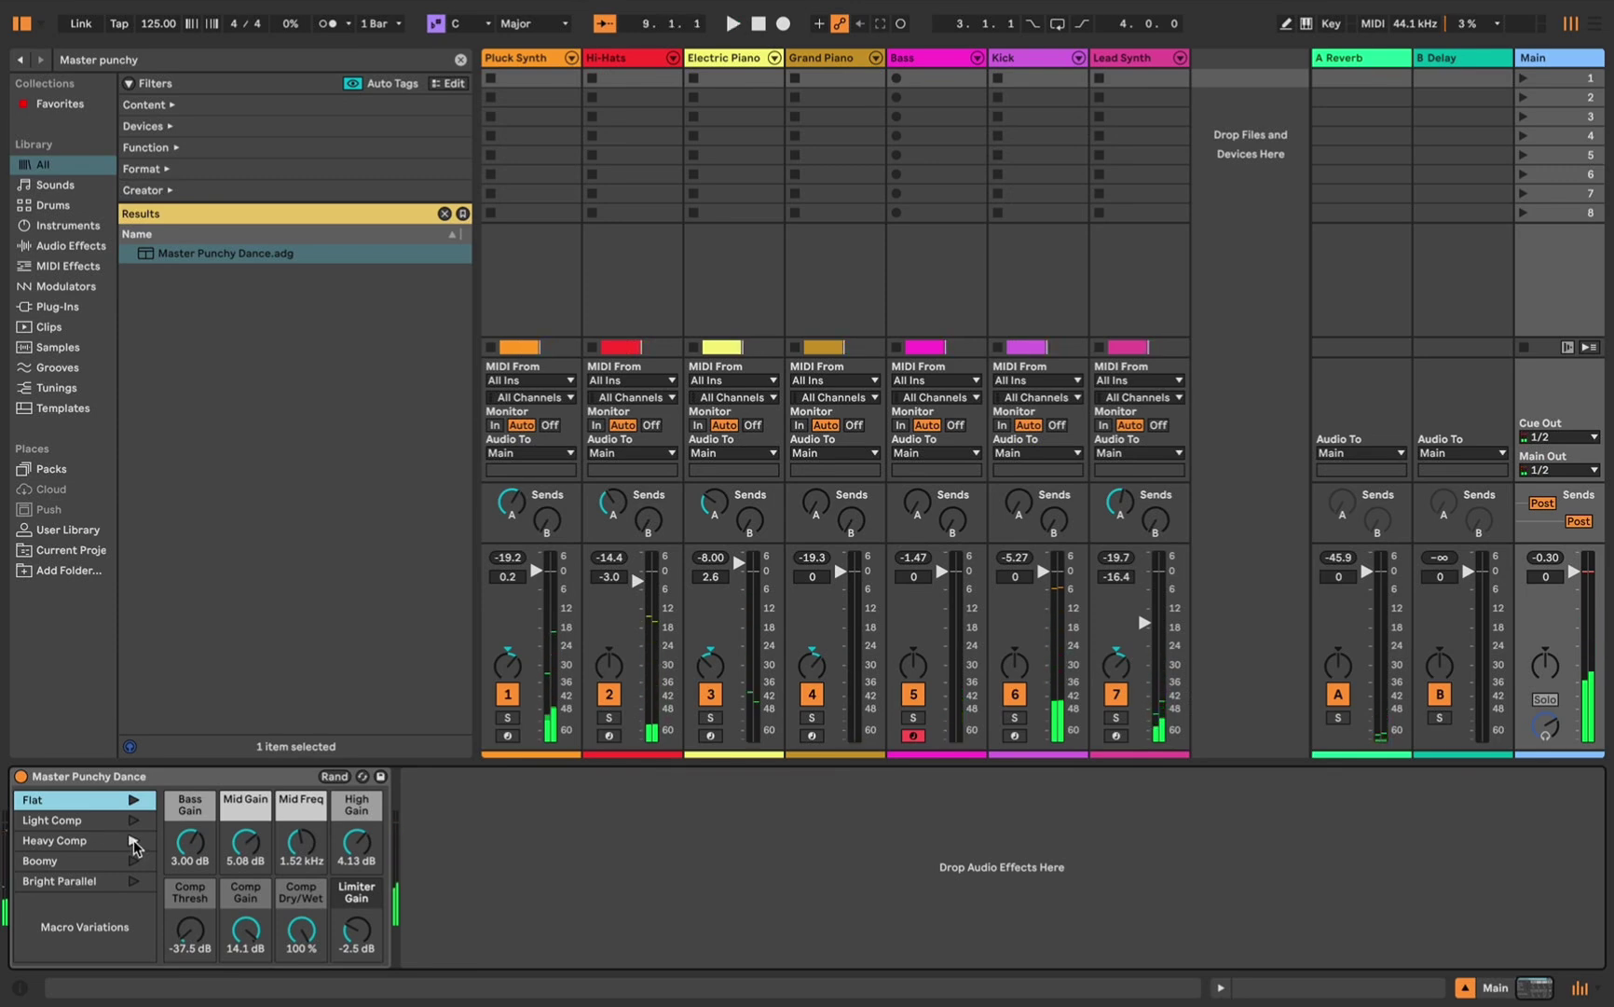
Switch to the Arrangement View and play the seven-track loop from the start
{"action": "key", "text": "Tab"}
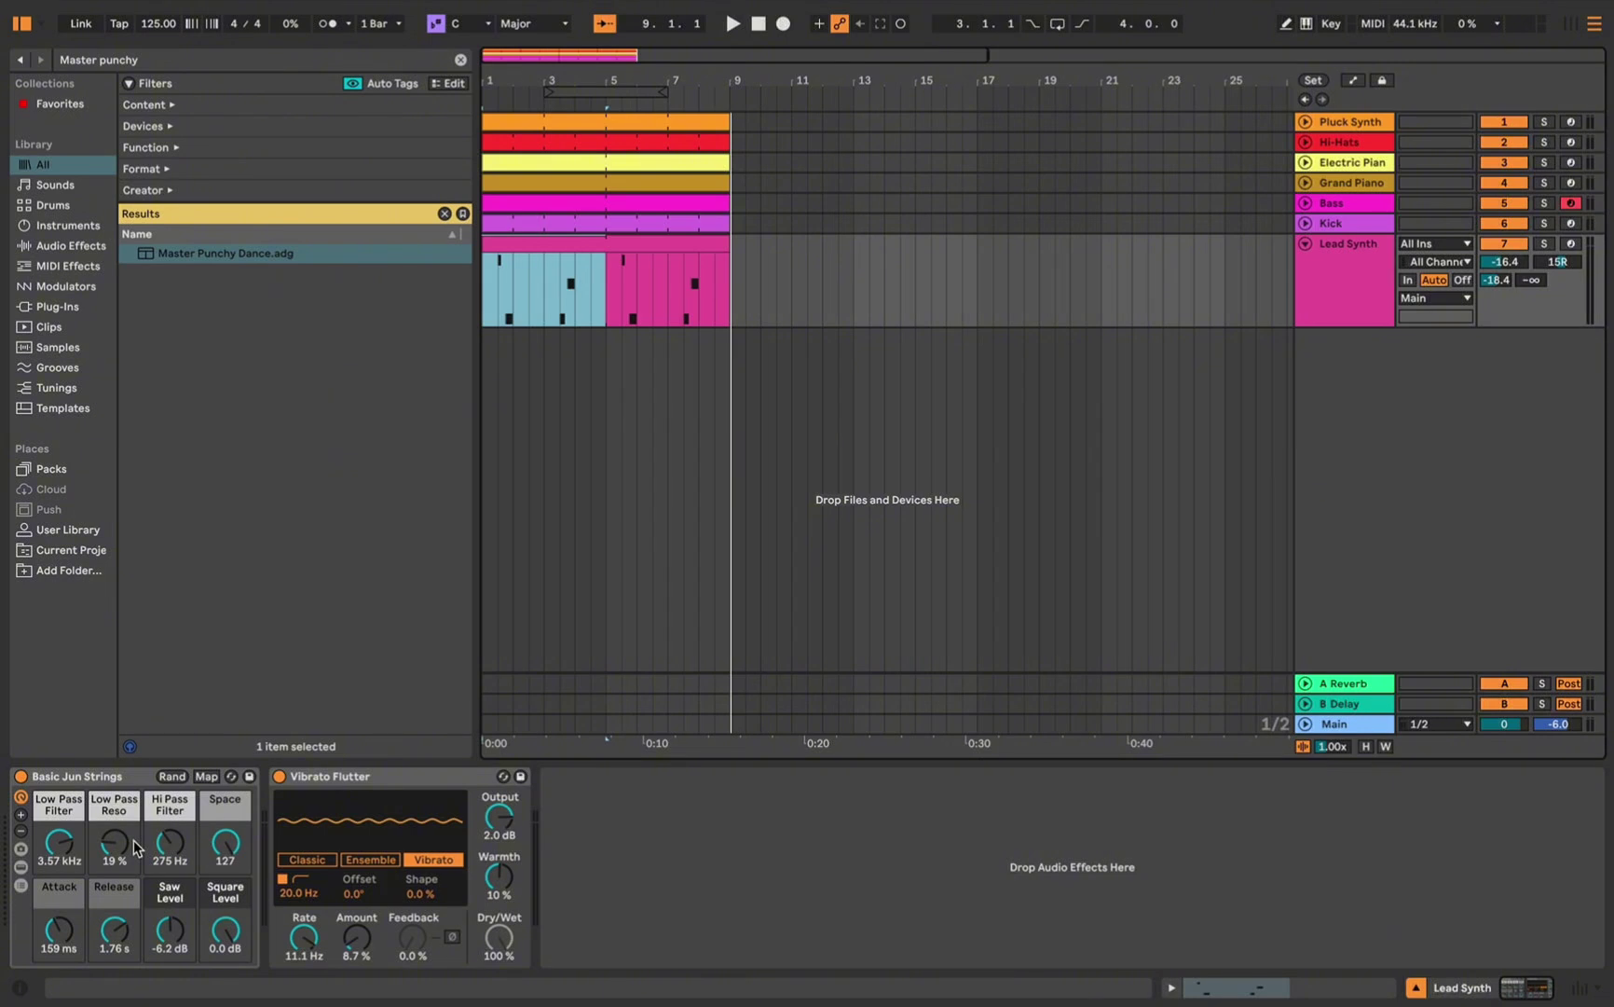
{"action": "key", "text": "space"}
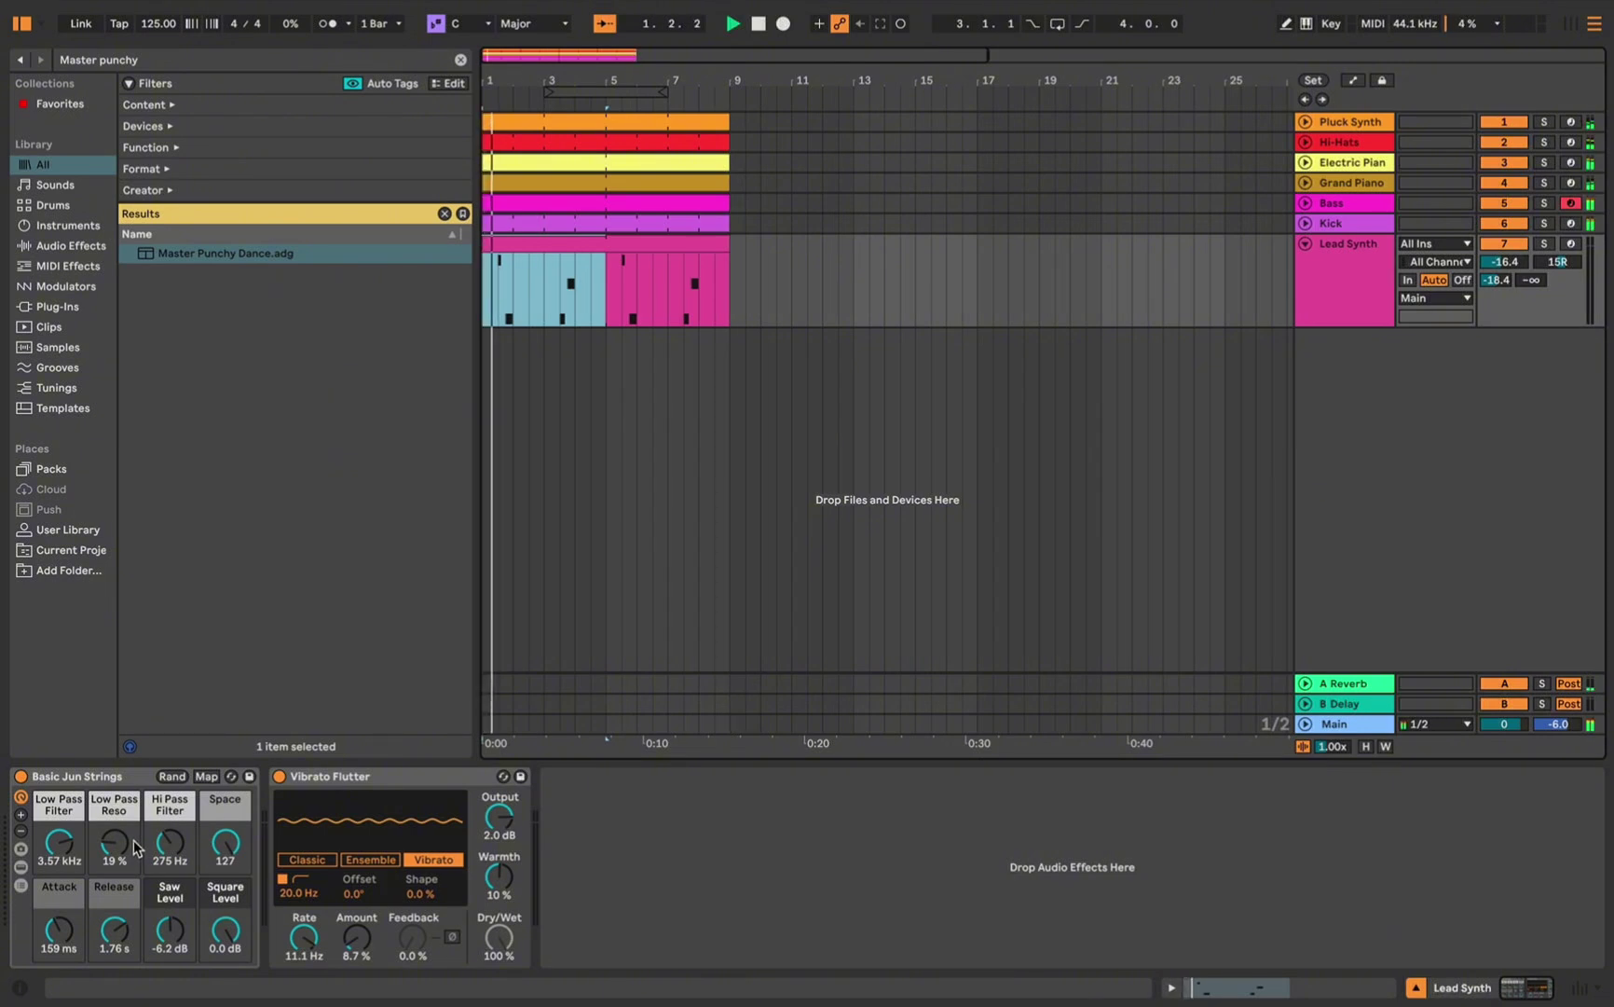